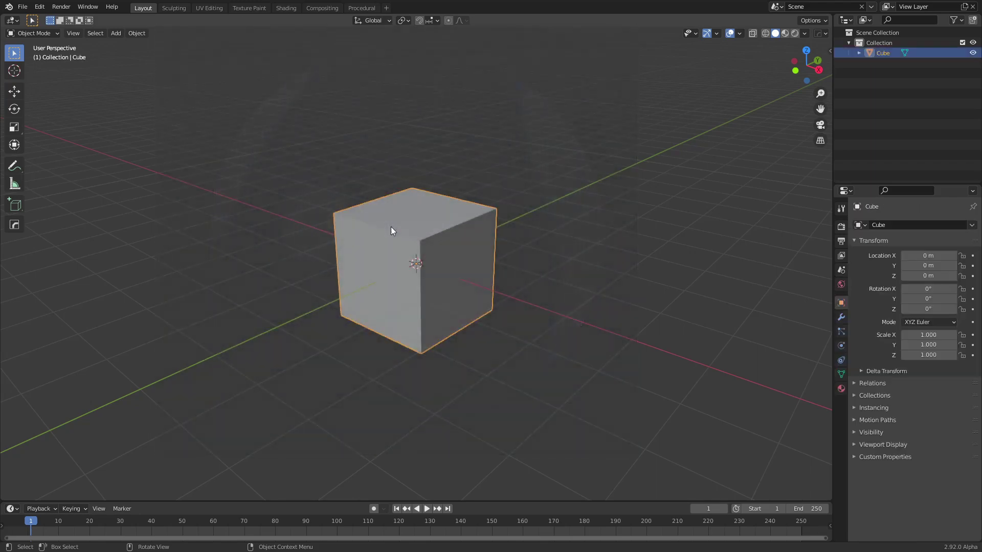
Step: Replace the default cube with a UV sphere, subdivide it with Ctrl+2 and shade it smooth
key(Delete)
key(shift+a)
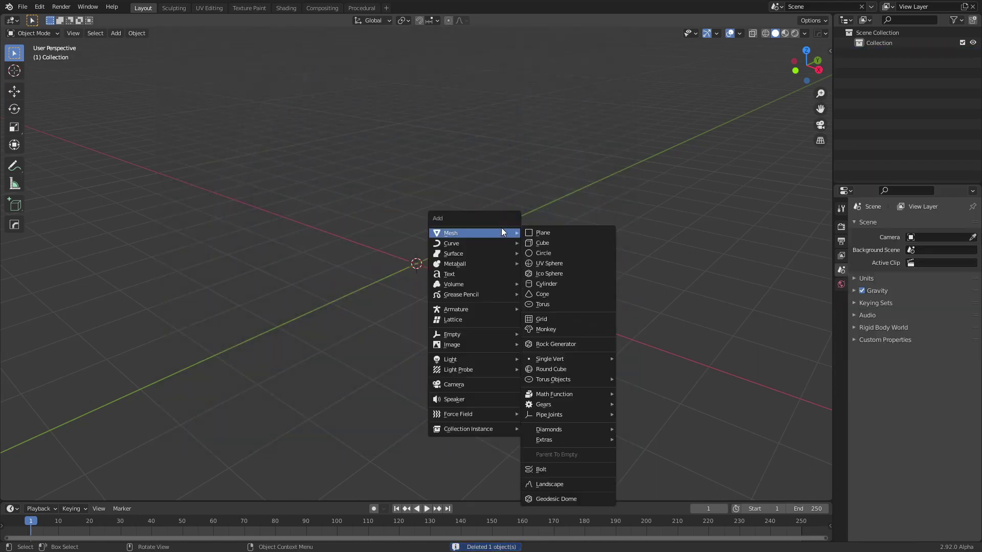
click(560, 265)
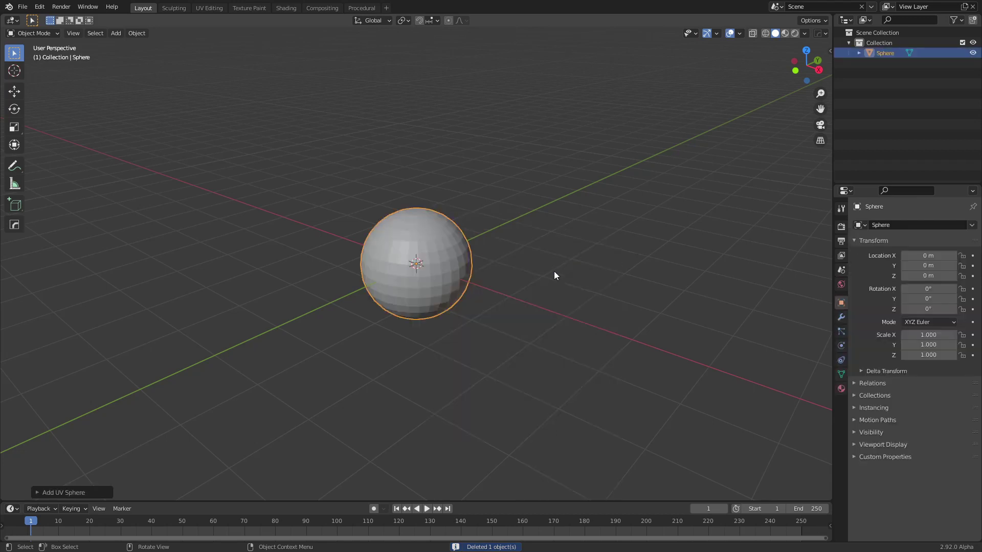
key(ctrl+2)
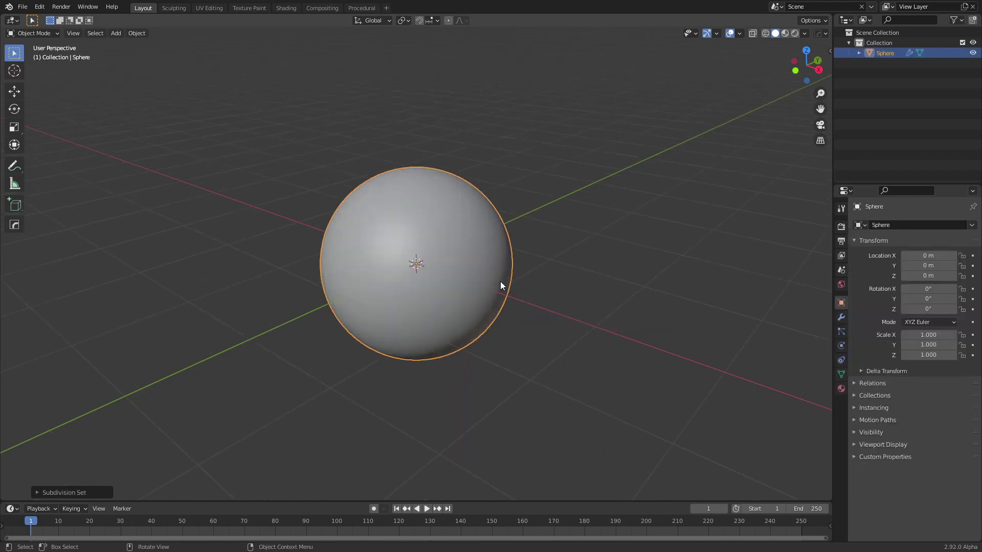
right_click(443, 262)
click(430, 261)
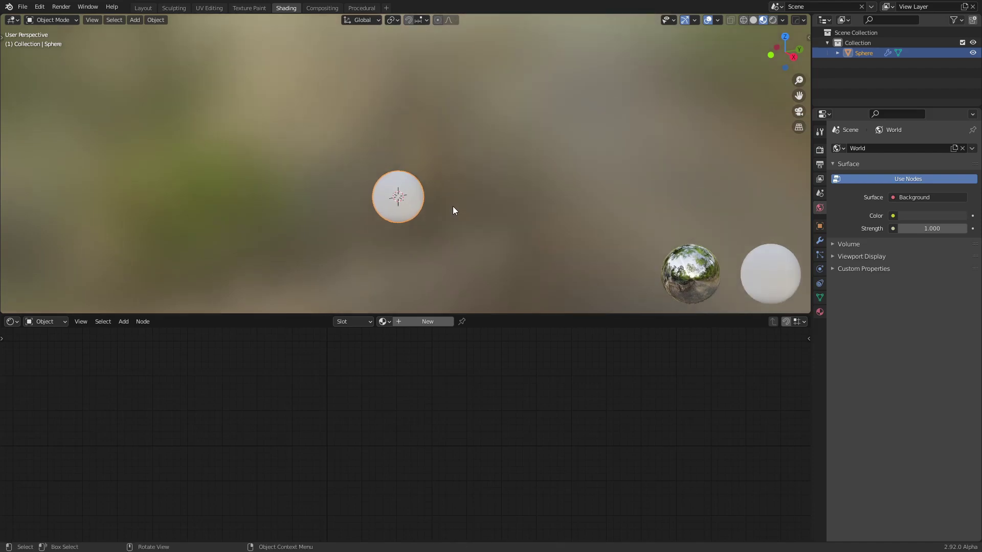
Step: Enlarge the Shader Editor, create Material.001 for the sphere, and shift its nodes right
scroll(461, 218, up, 2)
scroll(481, 197, up, 3)
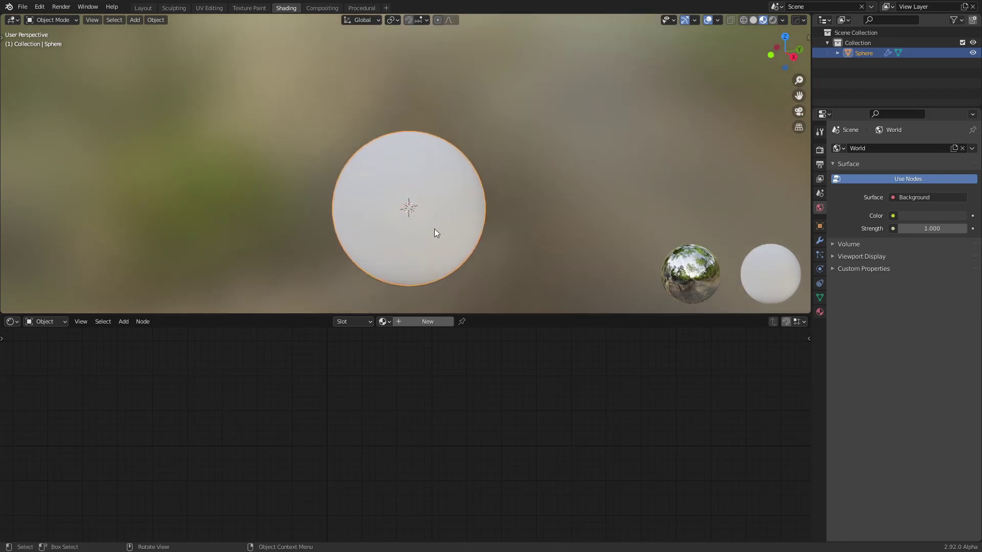
drag(490, 315, 491, 225)
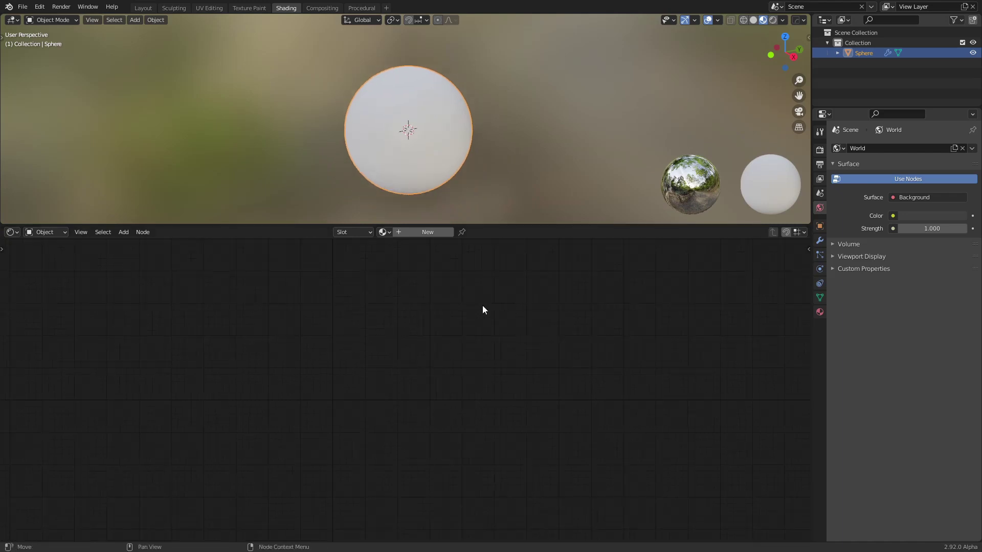
click(416, 232)
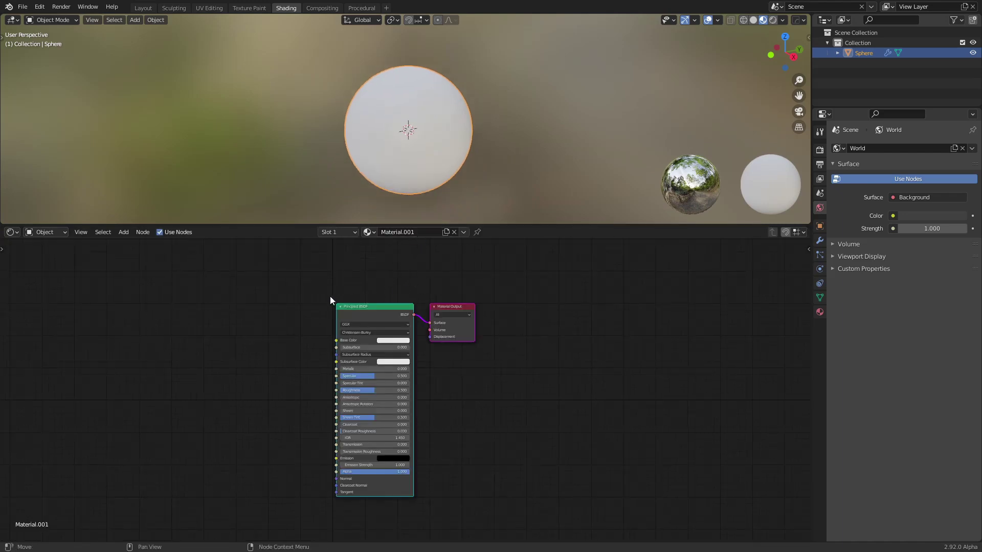
drag(446, 309, 617, 305)
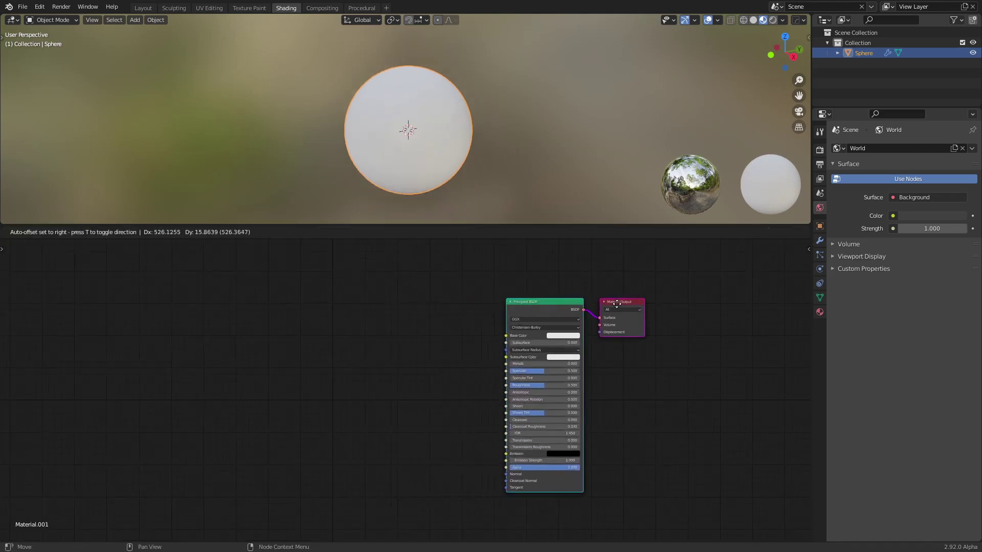
ctrl+scroll(367, 330, left, 5)
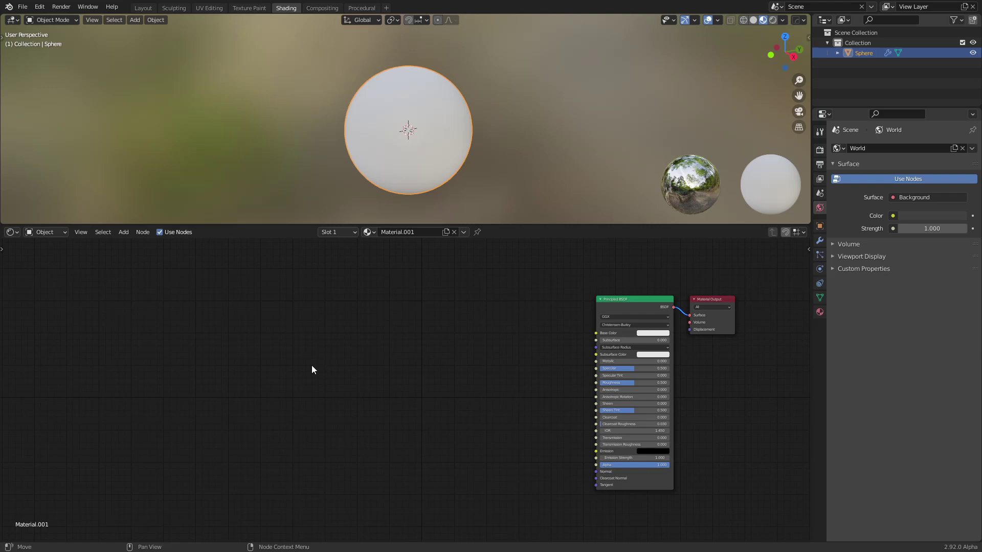
middle_drag(312, 366, 360, 346)
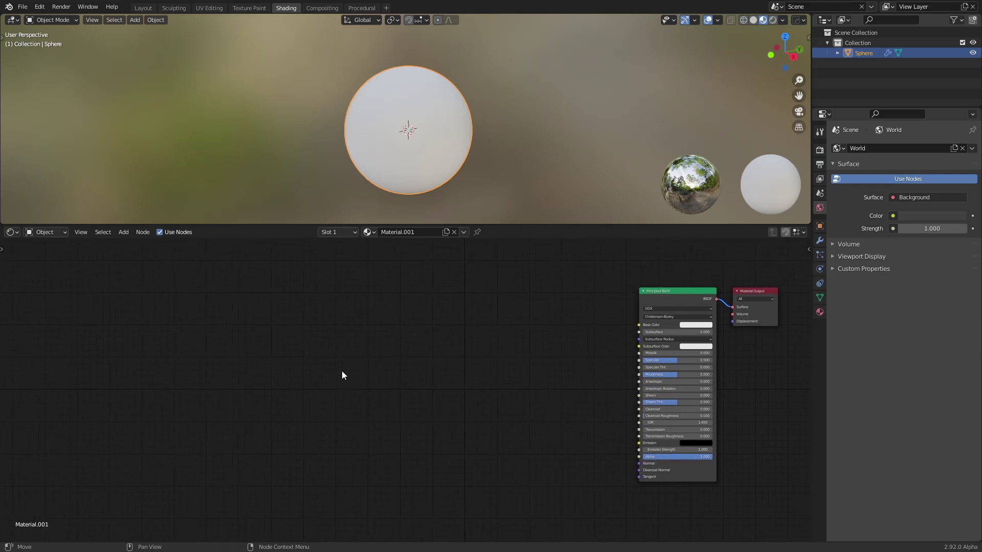
Step: Add a Texture Coordinate node through the Shift+A search
key(shift+a)
click(285, 357)
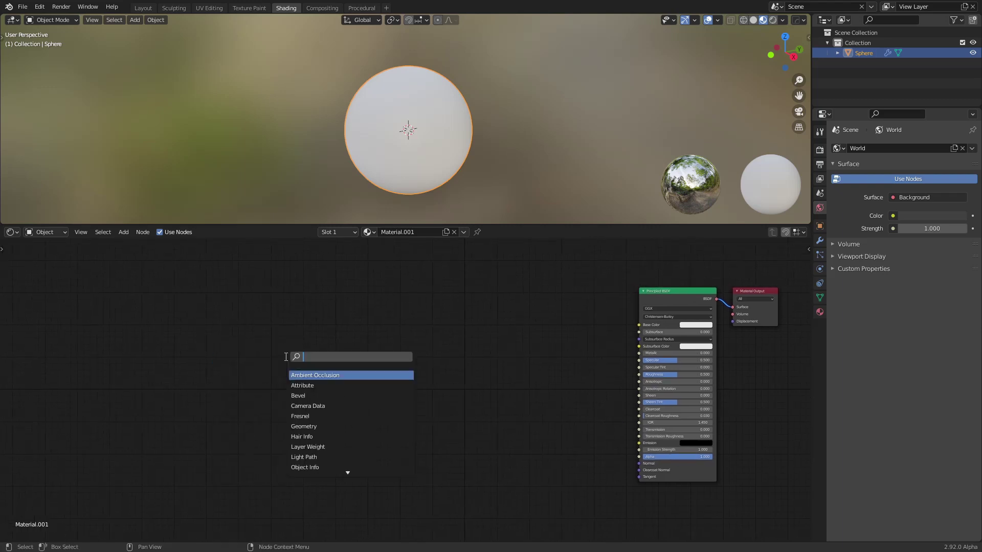
text(te)
key(Return)
click(262, 388)
scroll(262, 388, up, 2)
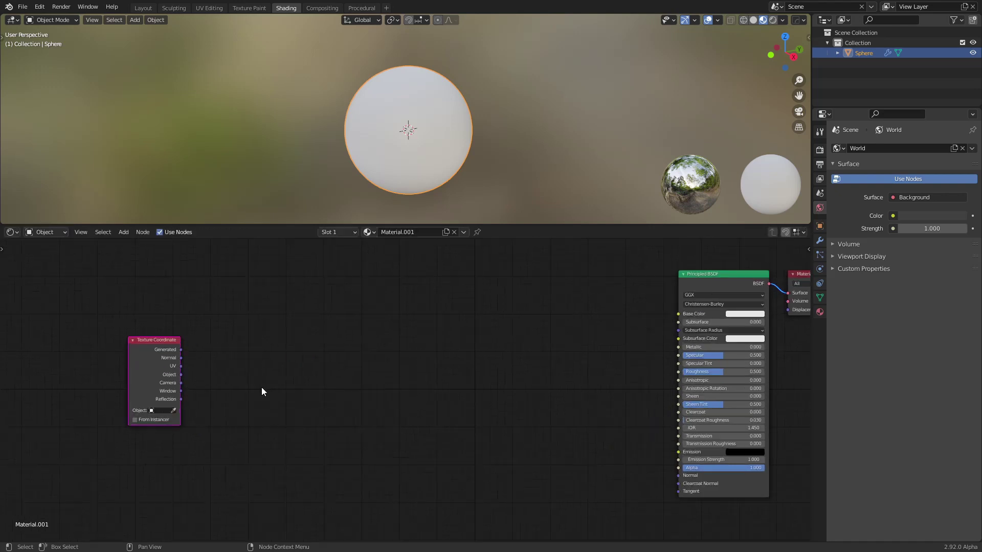
Step: Add a Noise Texture, link Object coordinates to its Vector, and preview it on the sphere
key(shift+a)
click(295, 367)
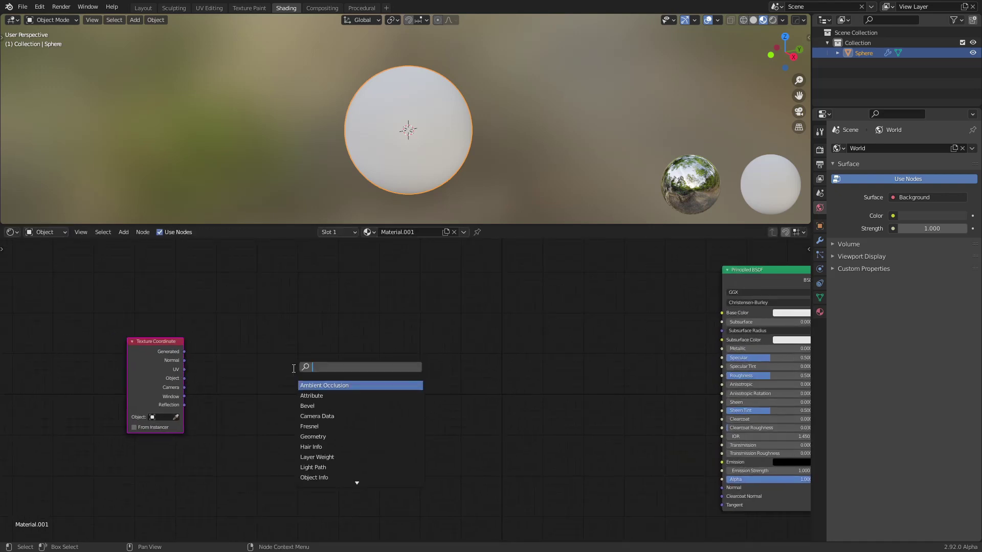
text(noi)
key(Return)
click(272, 353)
scroll(222, 382, up, 2)
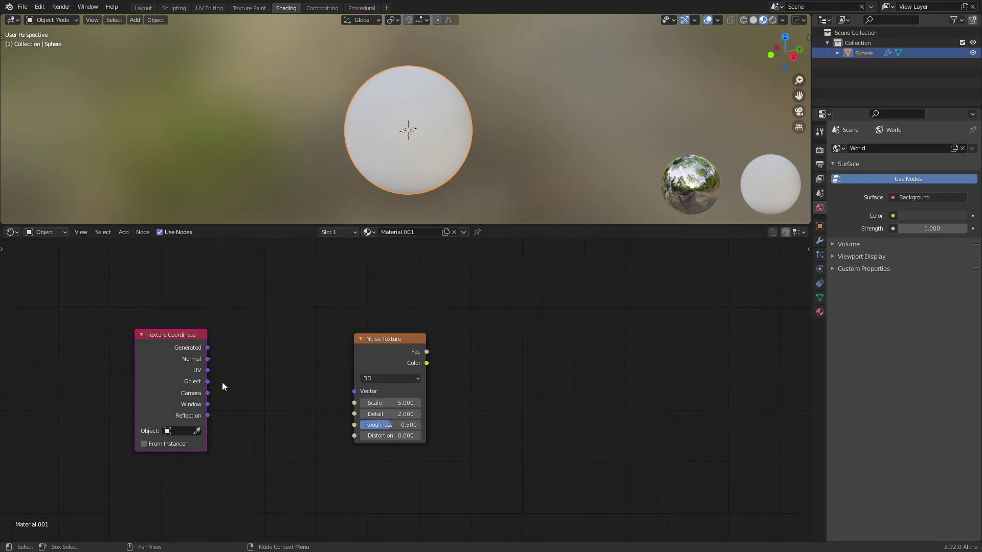
drag(208, 382, 354, 391)
ctrl+shift+click(388, 359)
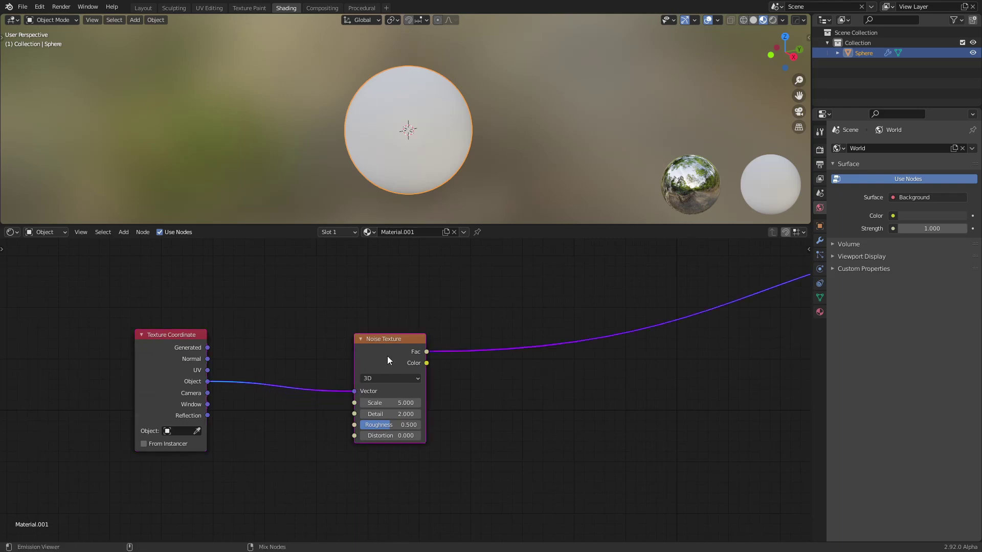
Step: Spread the Noise Texture and Texture Coordinate nodes apart in the node view
scroll(419, 154, up, 2)
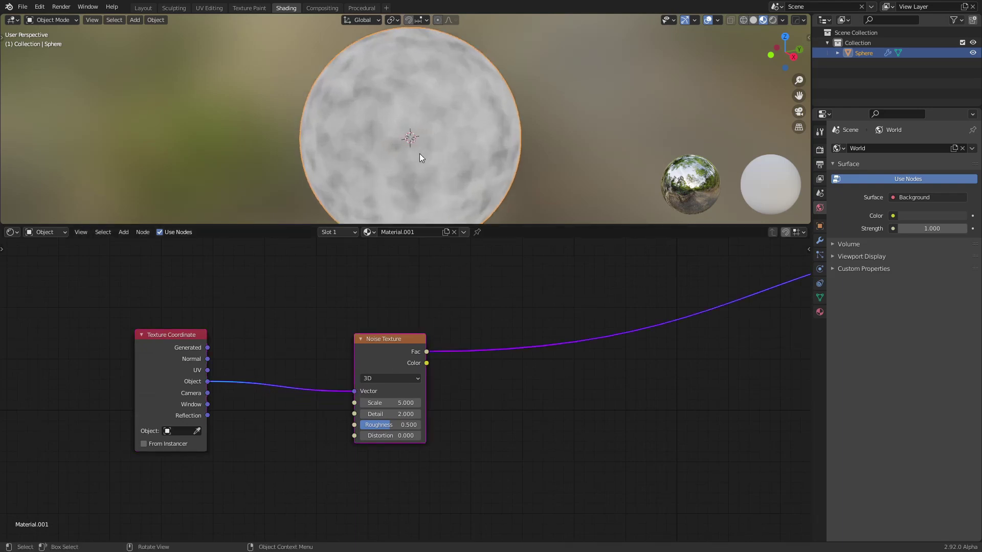
scroll(419, 153, up, 3)
middle_drag(448, 335, 457, 308)
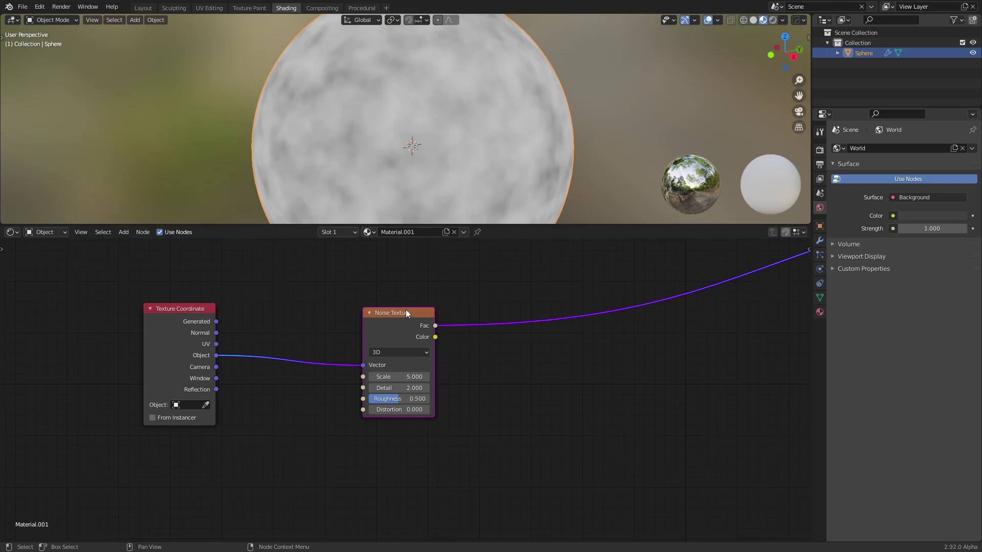
drag(406, 313, 398, 299)
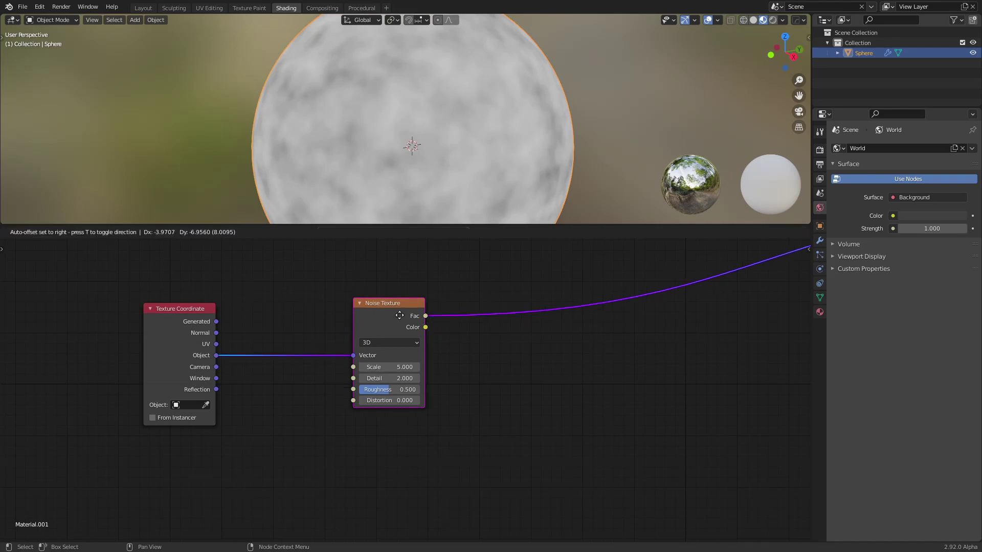
drag(425, 311, 423, 315)
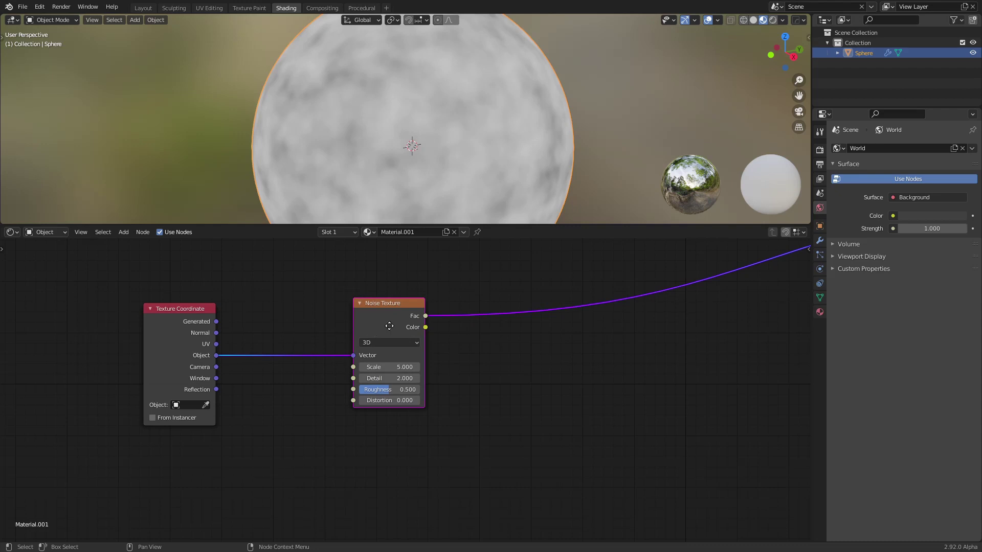
drag(387, 326, 374, 336)
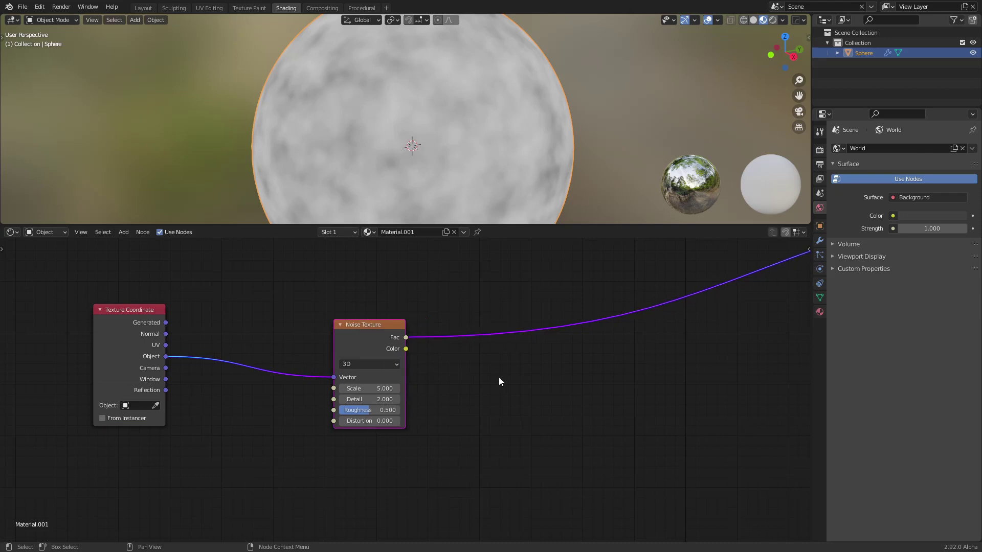
middle_drag(498, 376, 470, 367)
Step: Add a Map Range node to the right of the Noise Texture and arrange both
key(shift+a)
click(468, 365)
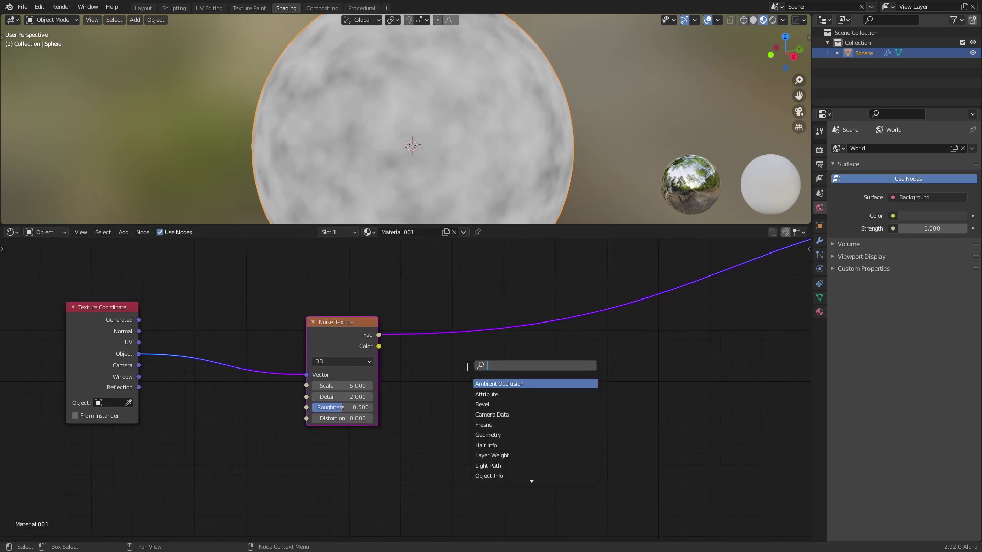
text(range)
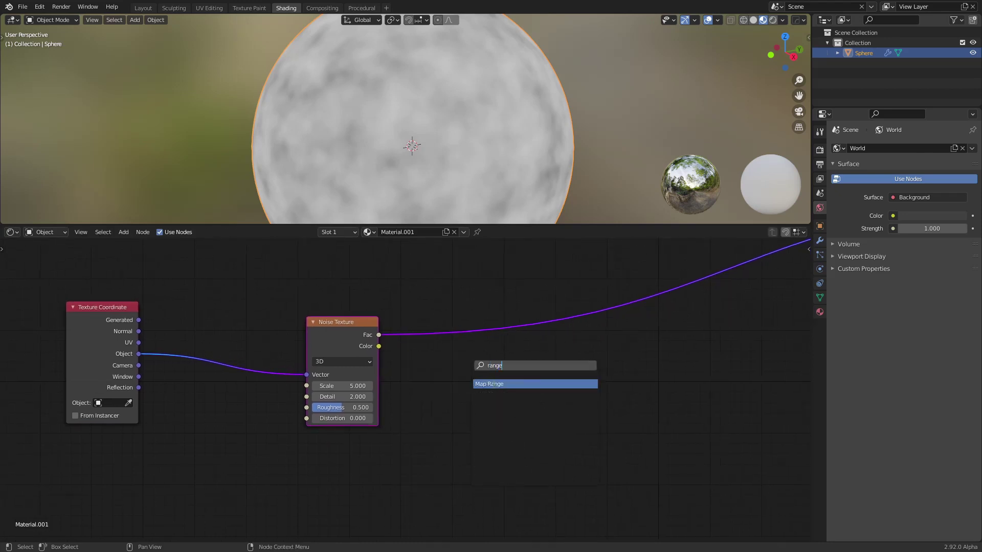
key(Return)
click(483, 364)
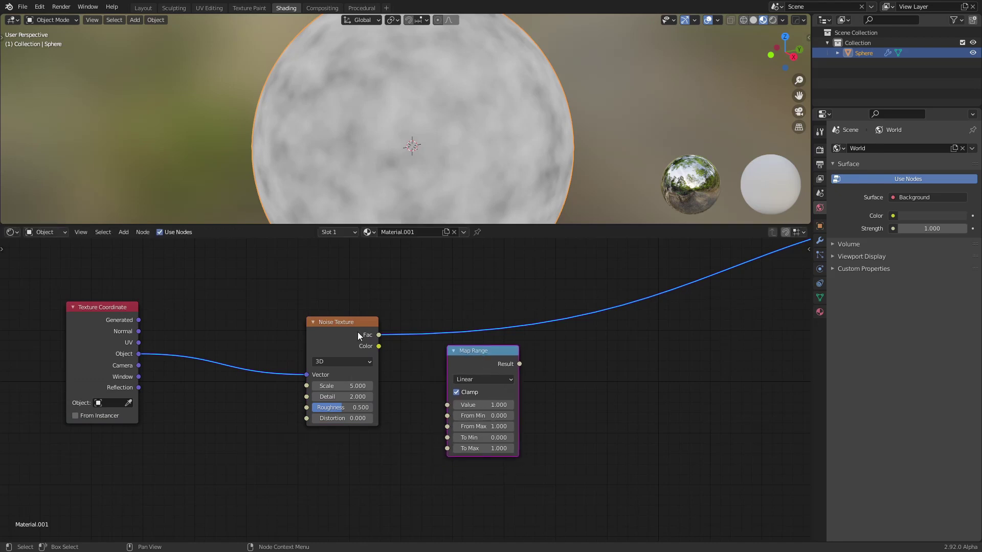
drag(358, 336, 323, 341)
drag(455, 358, 477, 358)
middle_drag(477, 378, 471, 342)
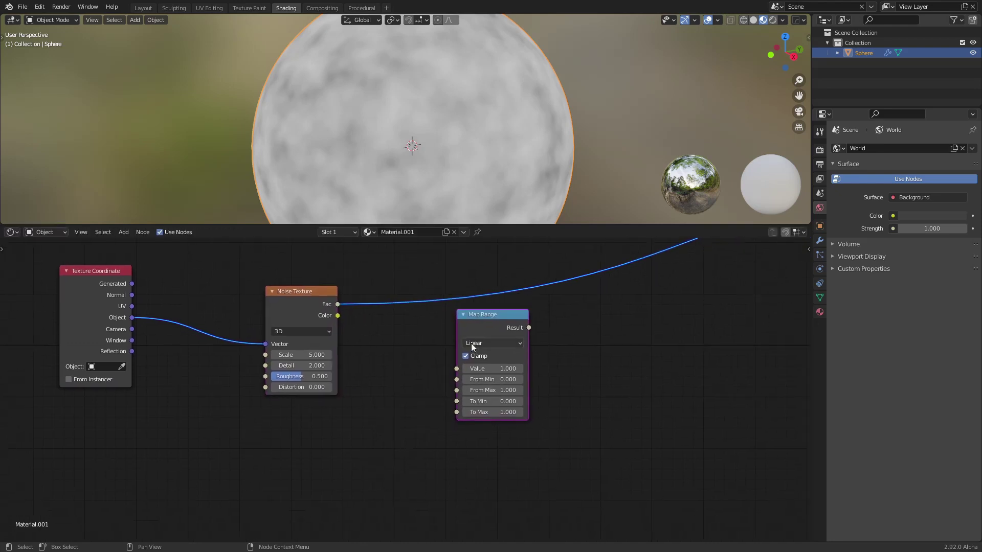
drag(471, 342, 490, 341)
middle_drag(446, 362, 431, 335)
Step: Add a ColorRamp node below Map Range and then select the Map Range node
key(shift+a)
click(425, 333)
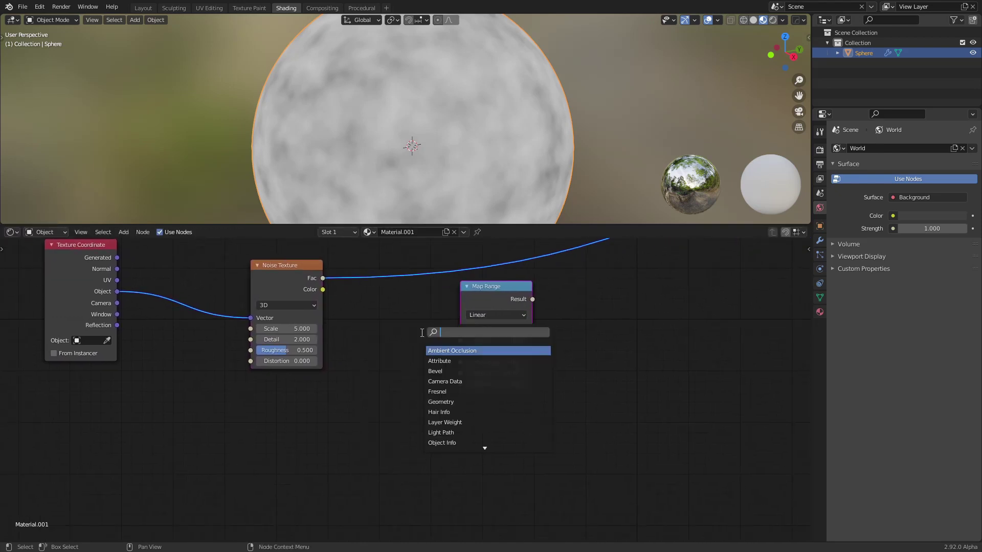
text(ra)
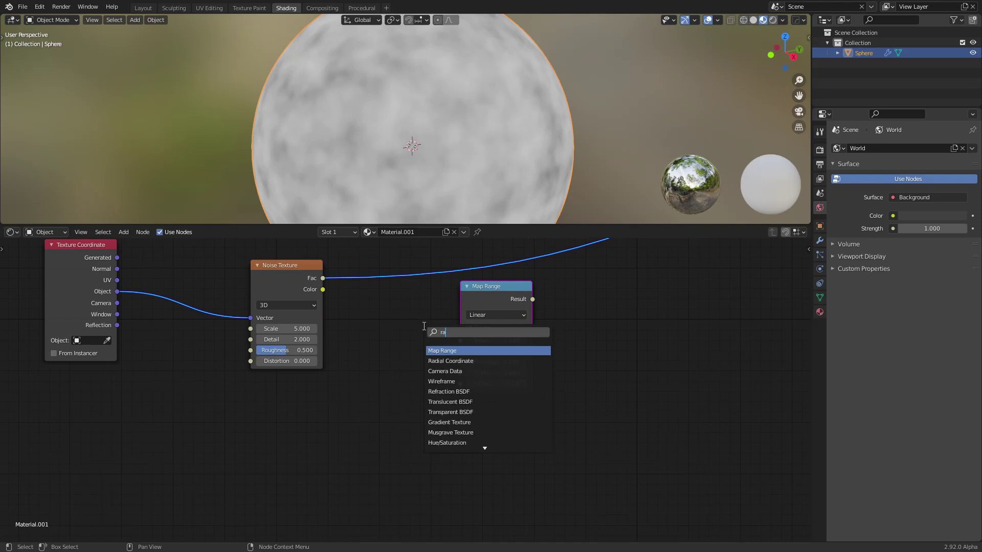
text(mp)
key(Return)
click(487, 425)
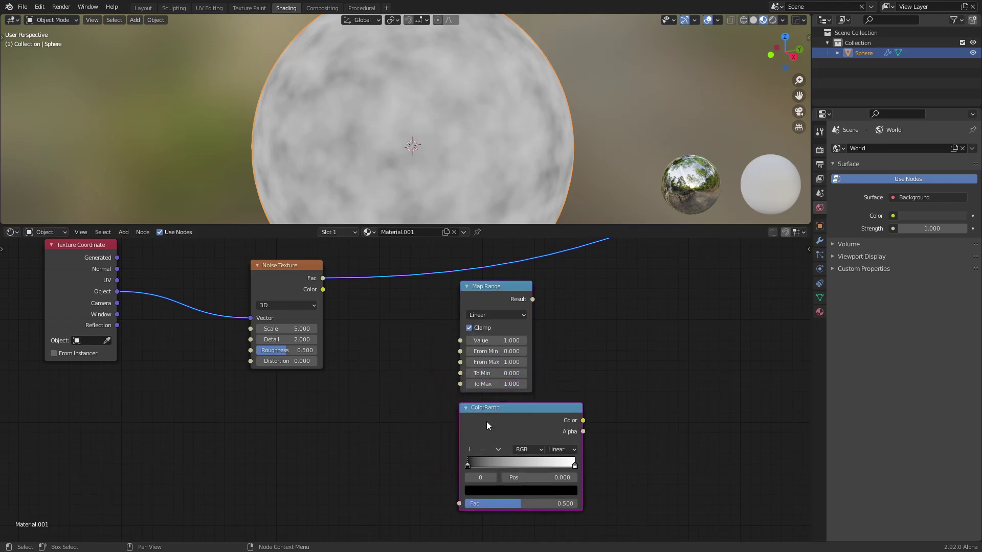
middle_drag(487, 426, 462, 389)
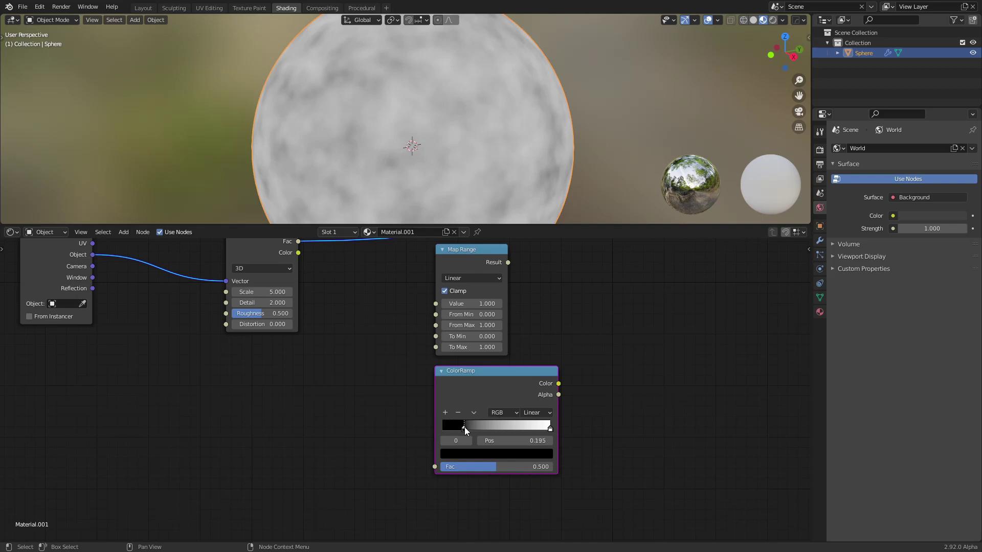
click(545, 429)
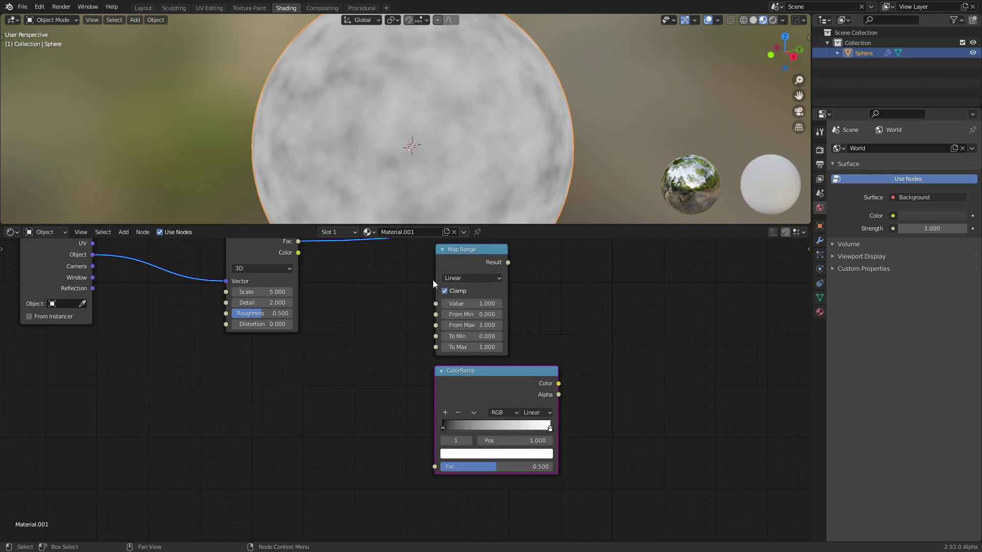
middle_drag(419, 378, 414, 395)
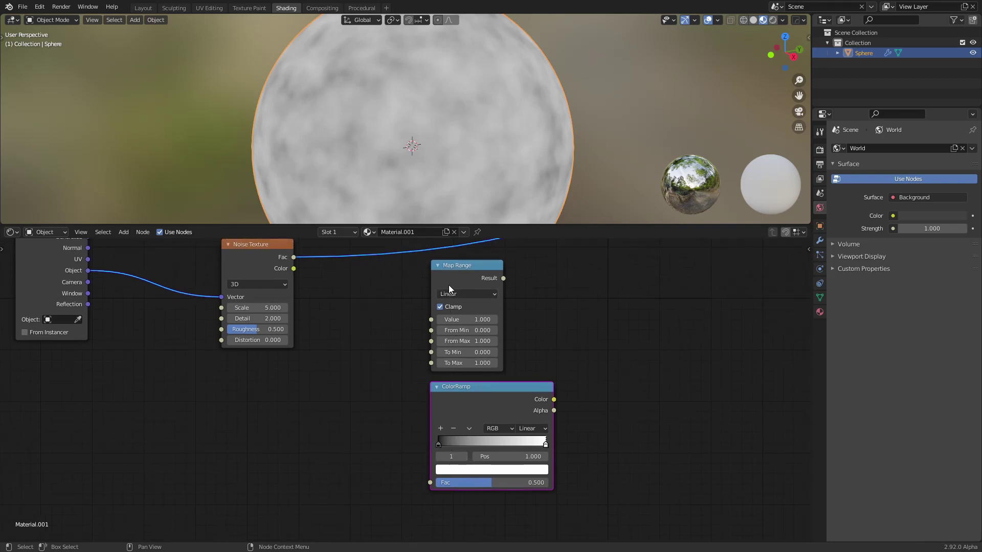
click(449, 284)
Step: Move the Noise Texture left and connect its Fac to the Map Range Value input
scroll(381, 357, down, 2)
mouse_move(314, 286)
mouse_down()
mouse_move(269, 285)
mouse_move(443, 487)
mouse_up()
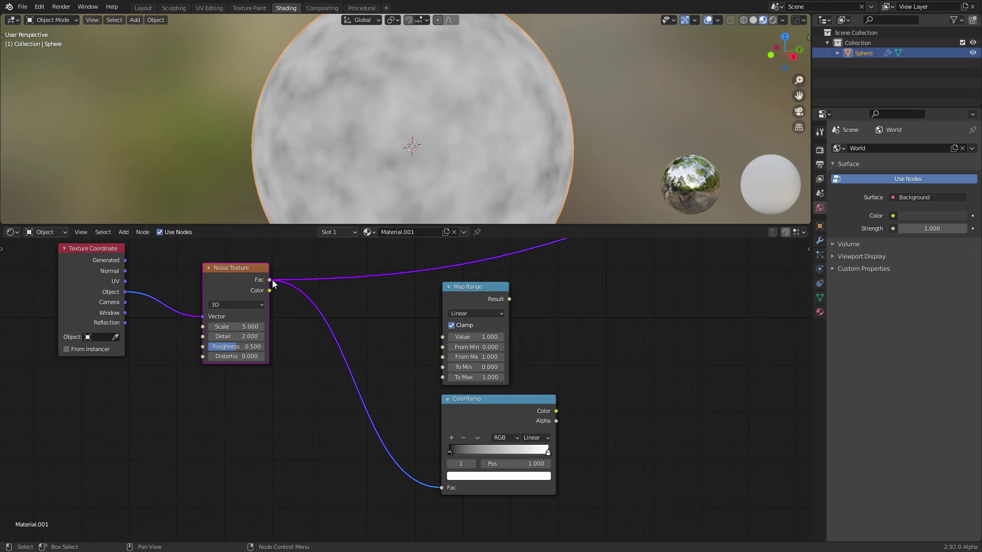
drag(272, 281, 443, 337)
middle_drag(435, 376, 381, 382)
Step: Preview ColorRamp with its black stop slid toward the middle, then preview Map Range with From Min about 0.5
ctrl+shift+click(444, 413)
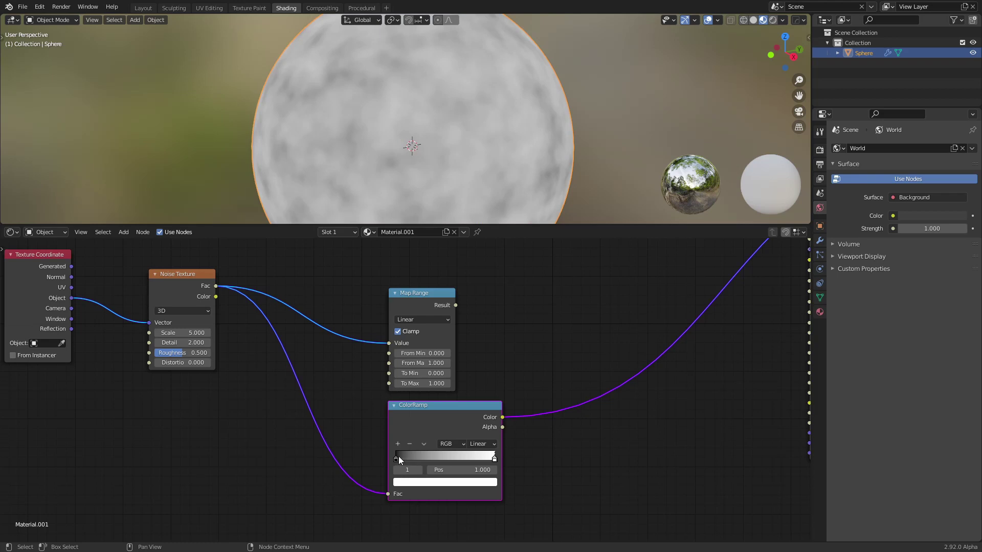
drag(394, 458, 446, 458)
ctrl+shift+click(418, 297)
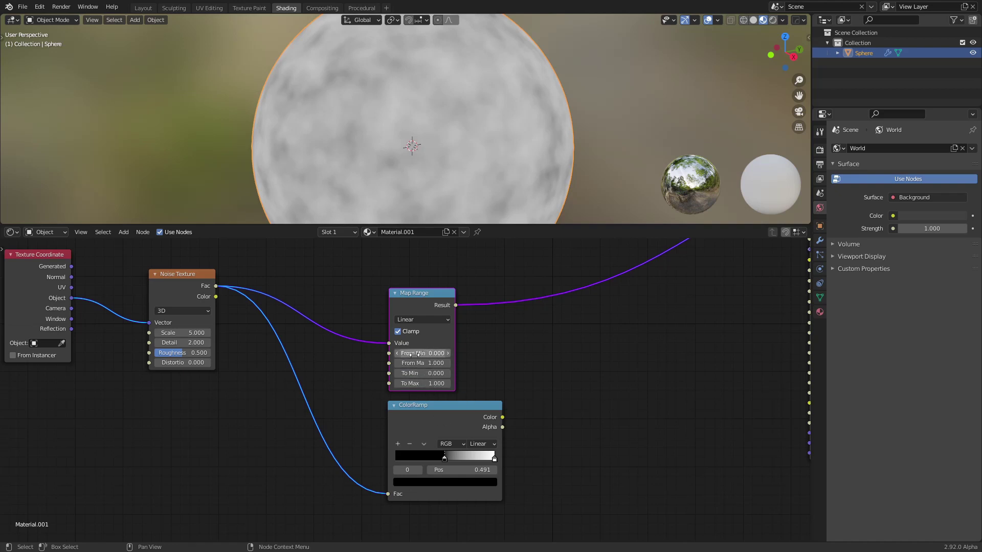
drag(413, 353, 443, 353)
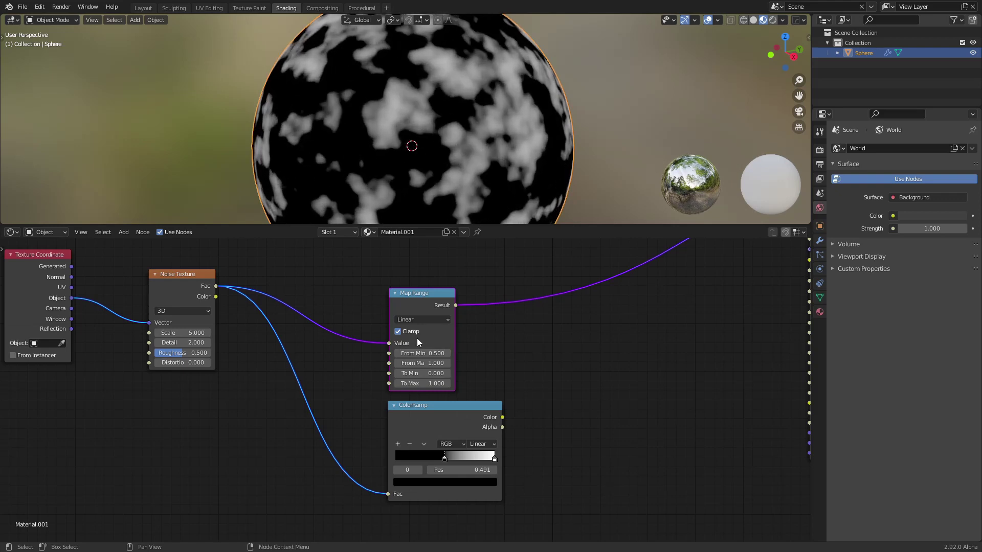
Step: Set the ColorRamp black stop position to 0.5 and compare the ColorRamp and Map Range previews
click(457, 470)
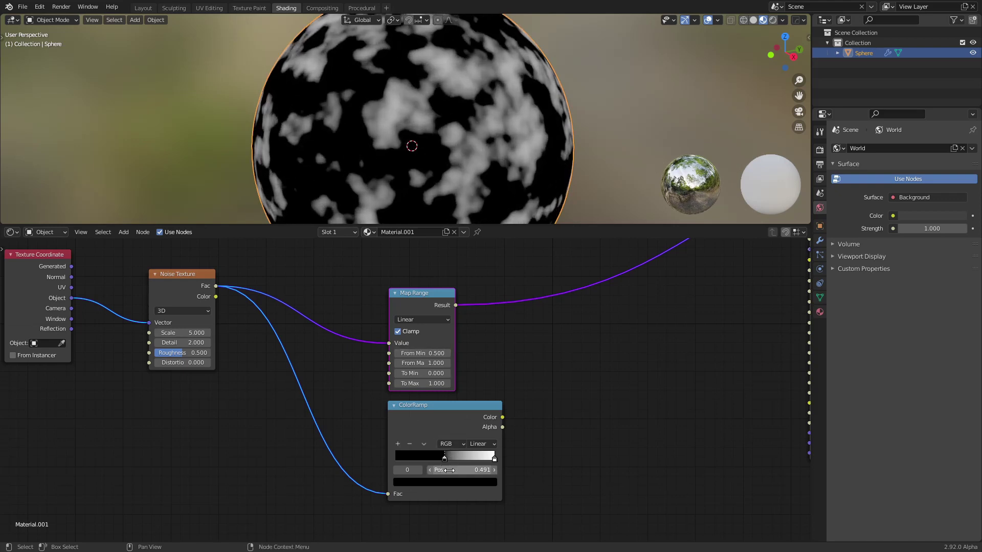
text(0.5)
key(Return)
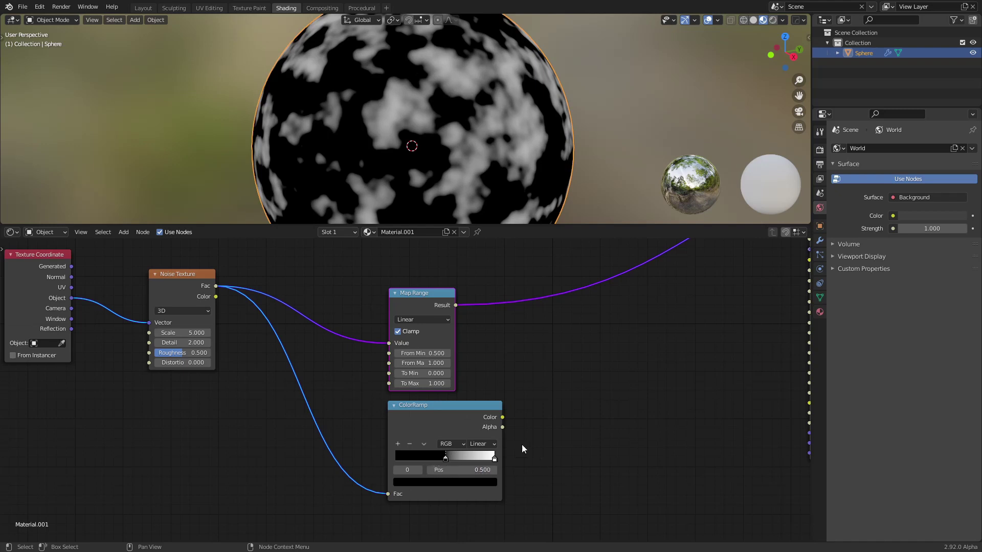
ctrl+shift+click(456, 421)
ctrl+shift+click(422, 296)
ctrl+shift+click(445, 409)
ctrl+shift+click(422, 303)
Step: Brighten the ColorRamp black stop to dark grey and raise Map Range To Min
click(445, 461)
click(444, 481)
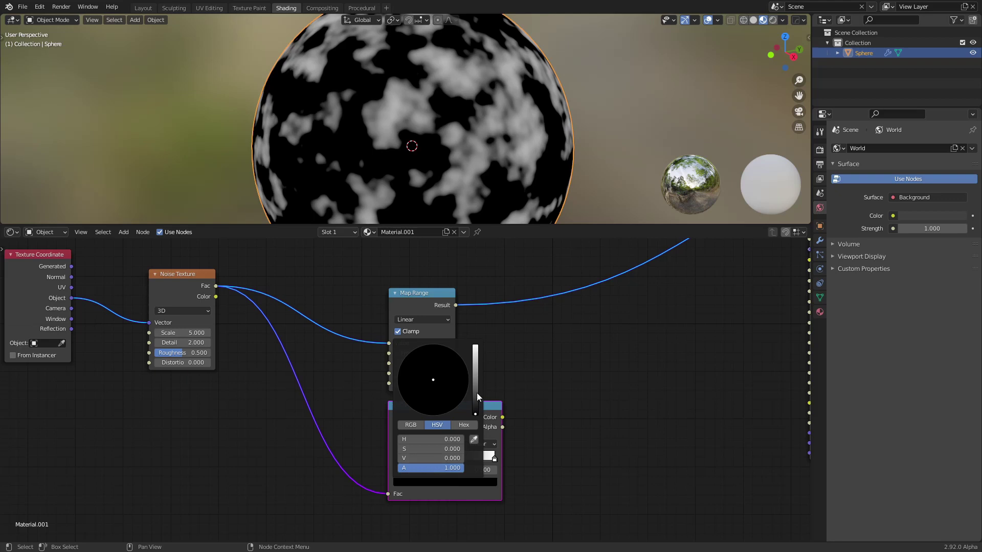
drag(476, 393, 475, 380)
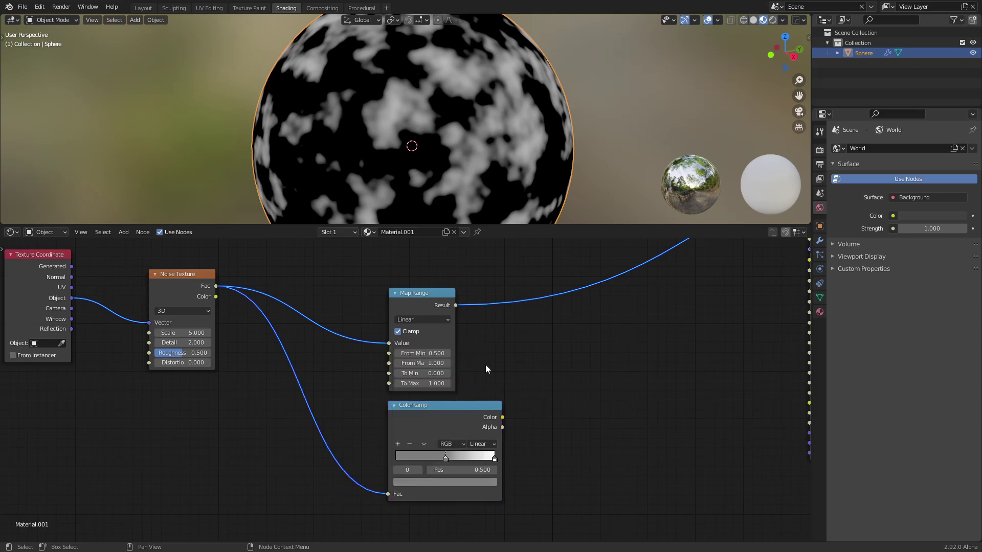
ctrl+shift+click(474, 415)
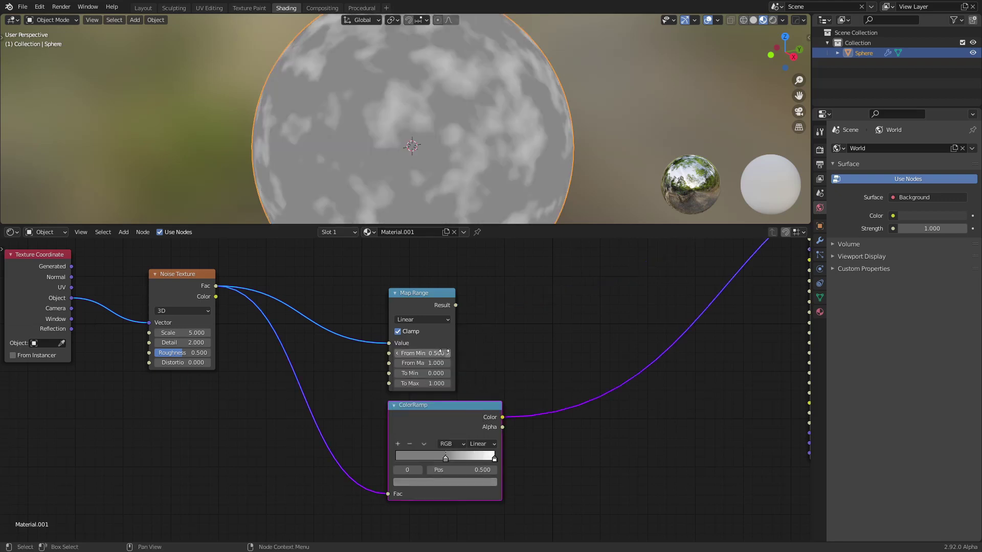
ctrl+shift+click(427, 303)
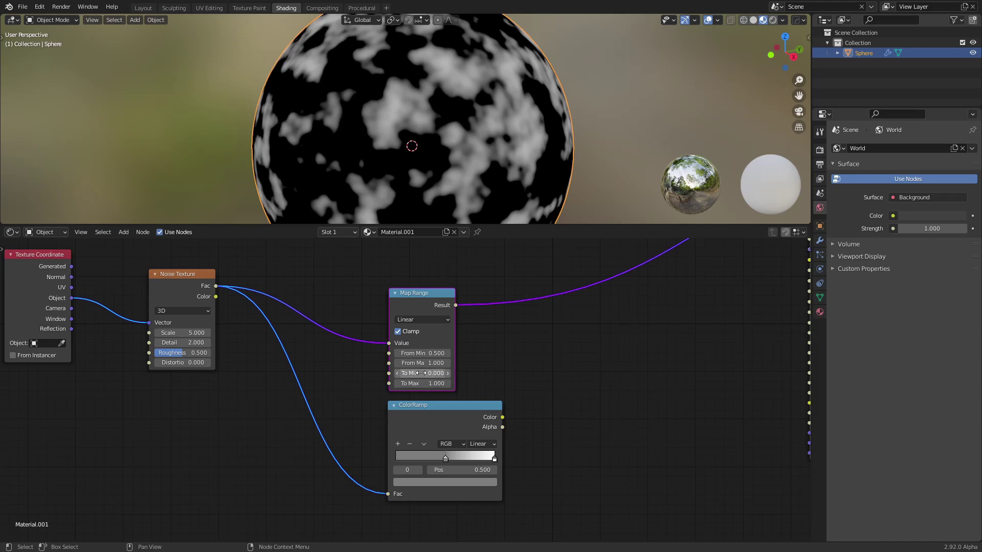
mouse_move(428, 375)
mouse_down()
mouse_move(460, 375)
mouse_move(409, 373)
mouse_up()
Step: Delete the ColorRamp node and place Map Range beside the Noise Texture
click(441, 406)
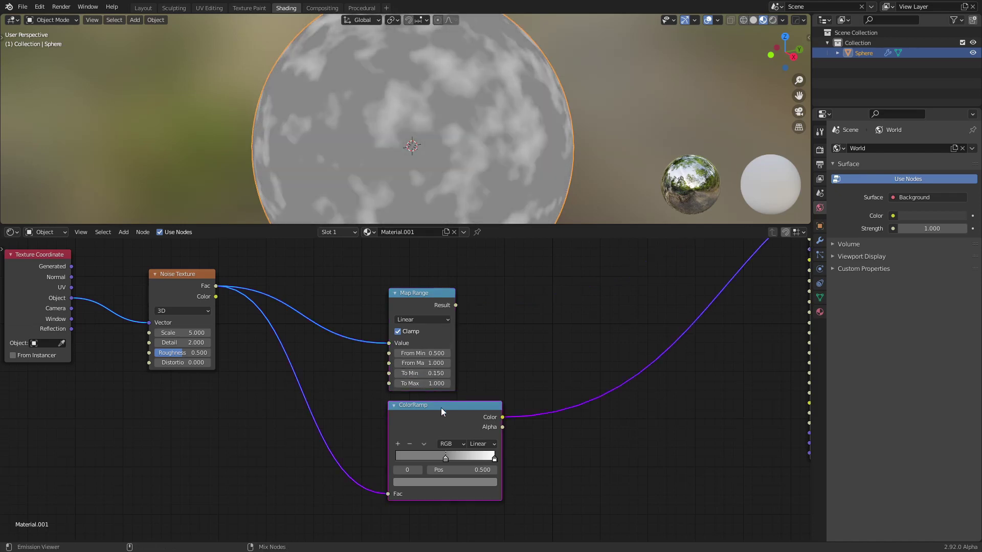
scroll(461, 394, down, 2)
key(x)
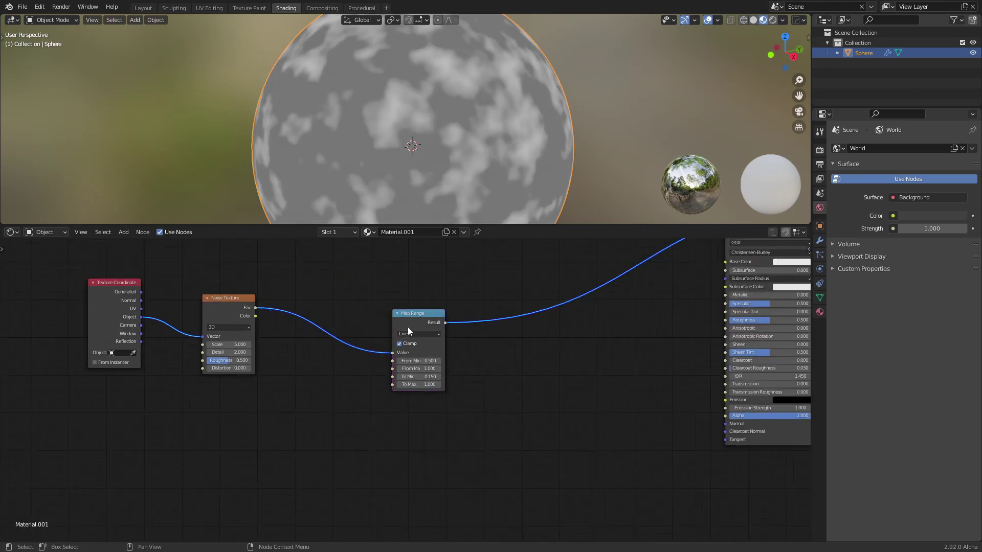
drag(409, 332, 326, 335)
scroll(327, 336, up, 1)
middle_drag(473, 378, 584, 416)
click(486, 412)
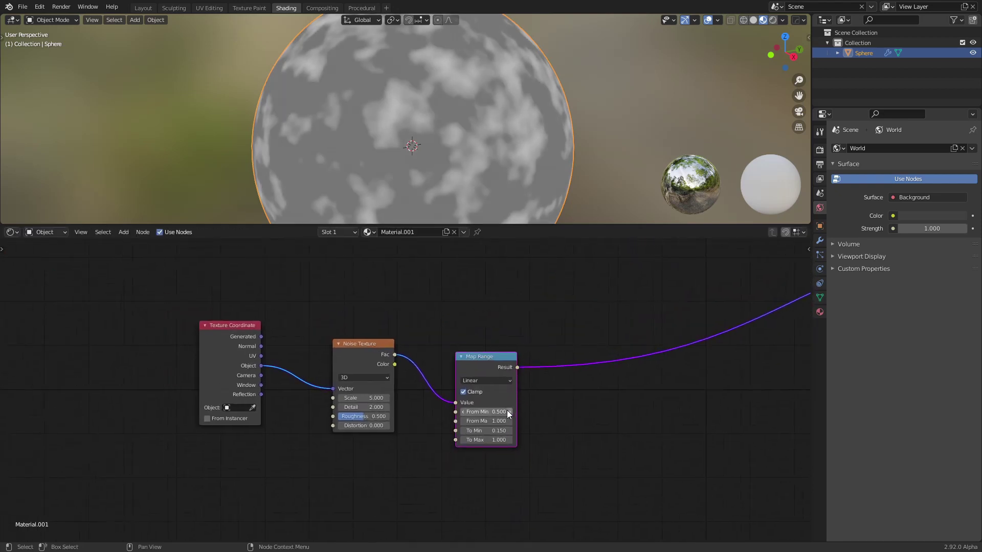
text(0.5)
key(Escape)
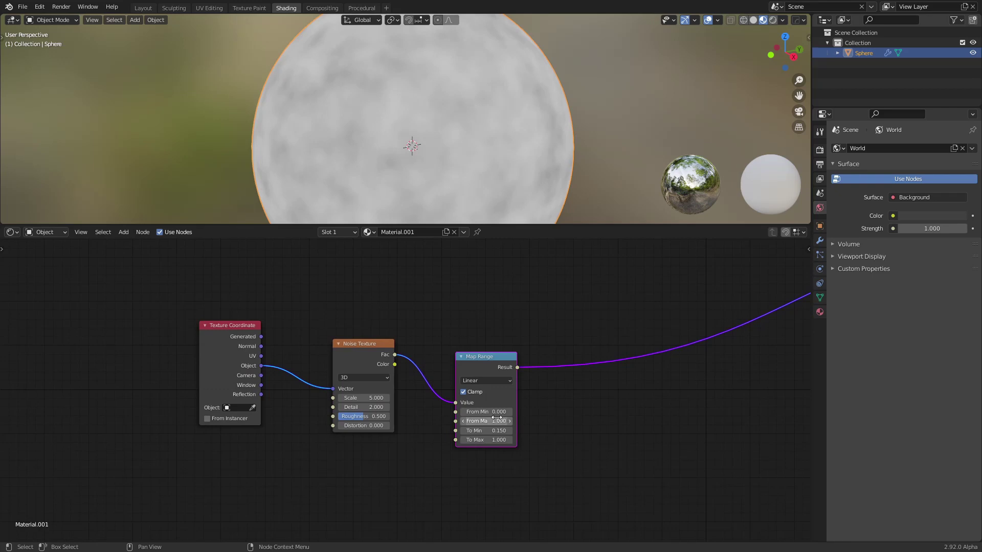
drag(479, 366, 450, 322)
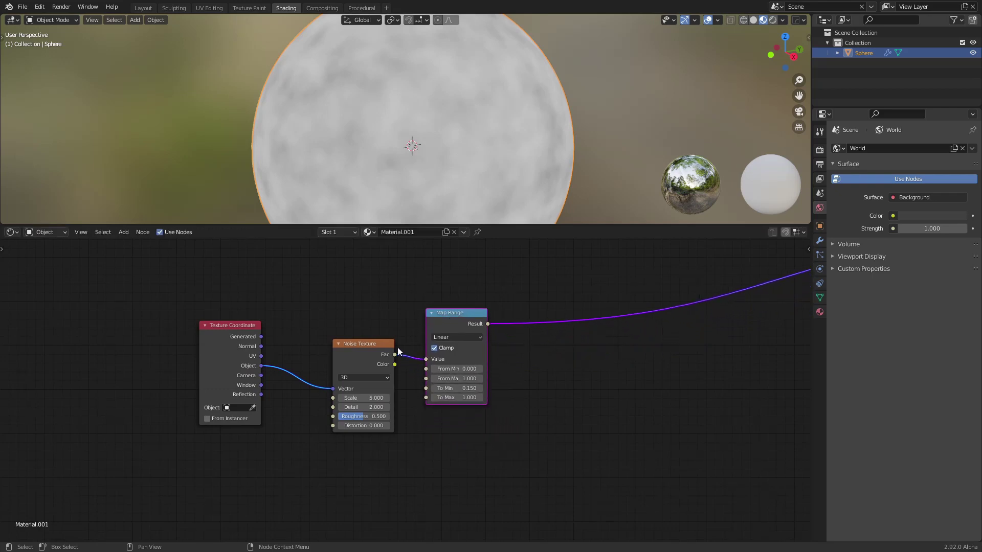
drag(379, 350, 352, 367)
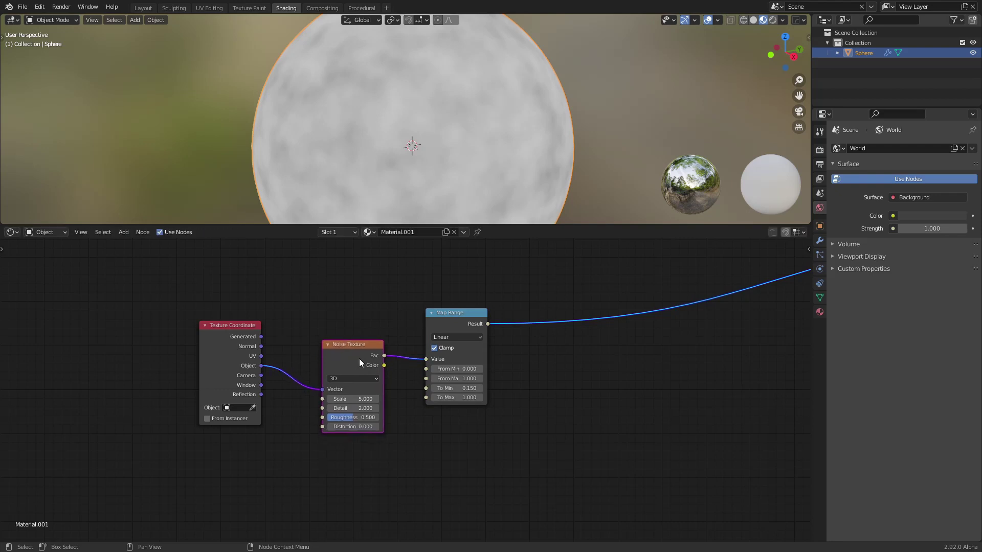
Step: Enter Map Range From Min 0.25, From Max 0.75 and To Min 0
click(453, 368)
text(0.0)
text(5)
key(Return)
click(470, 379)
text(0)
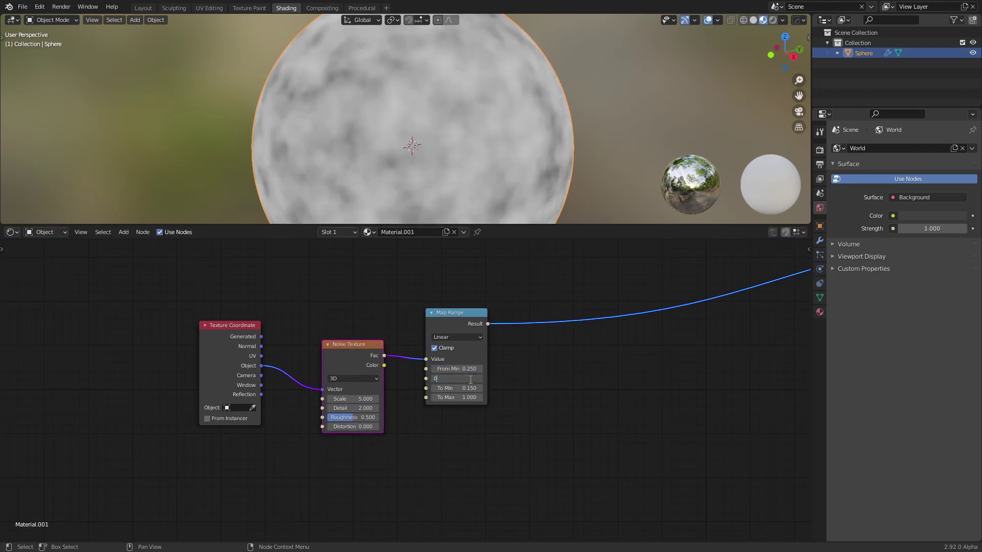
key(Return)
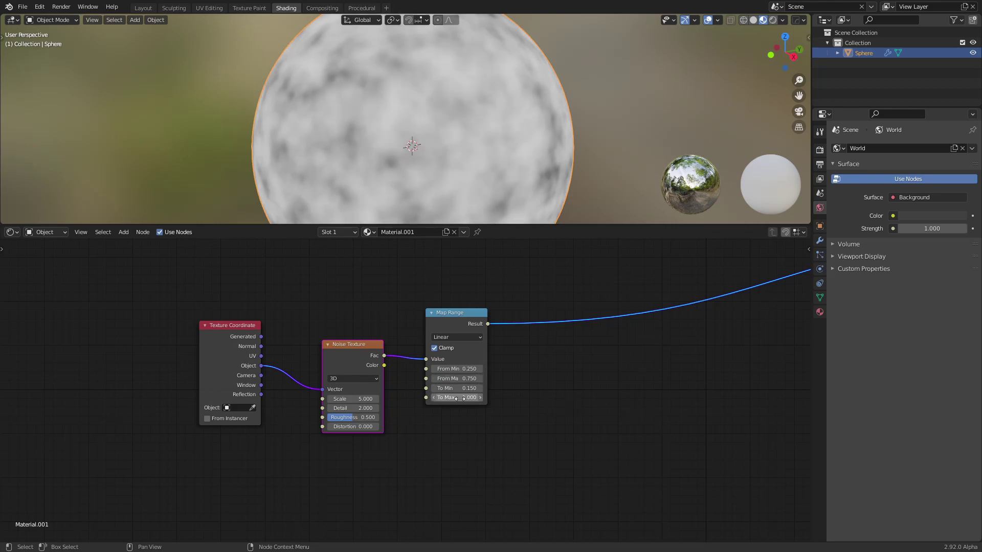
scroll(404, 391, up, 1)
double_click(465, 388)
text(0)
key(Return)
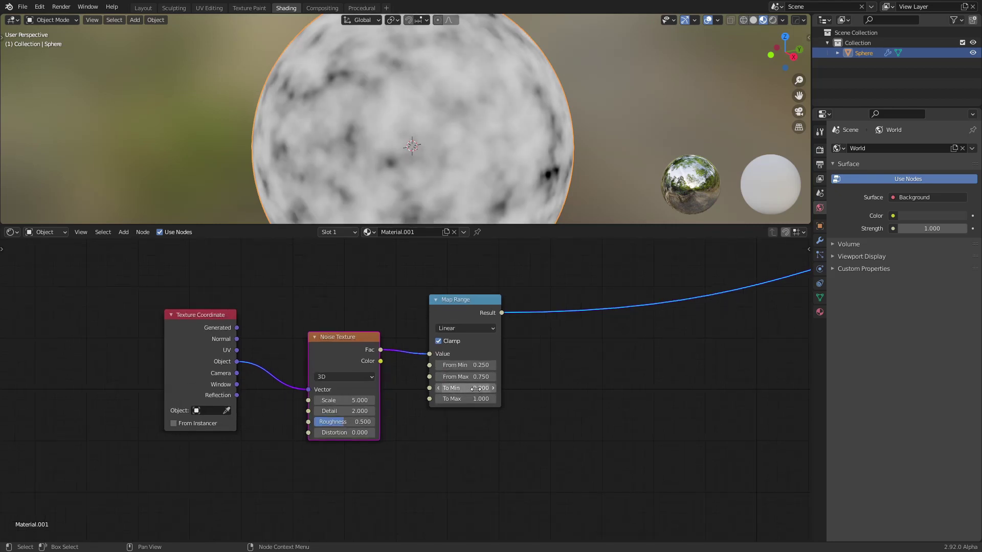
Step: Change Map Range From Max to 0.35 and To Min to 1, and clear To Max to 0
drag(464, 314, 460, 320)
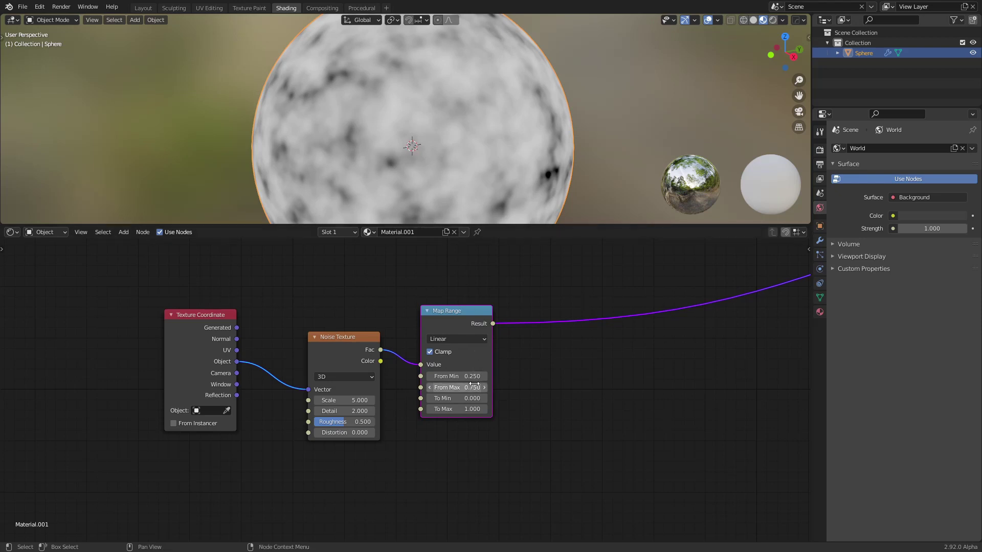
drag(454, 318, 453, 313)
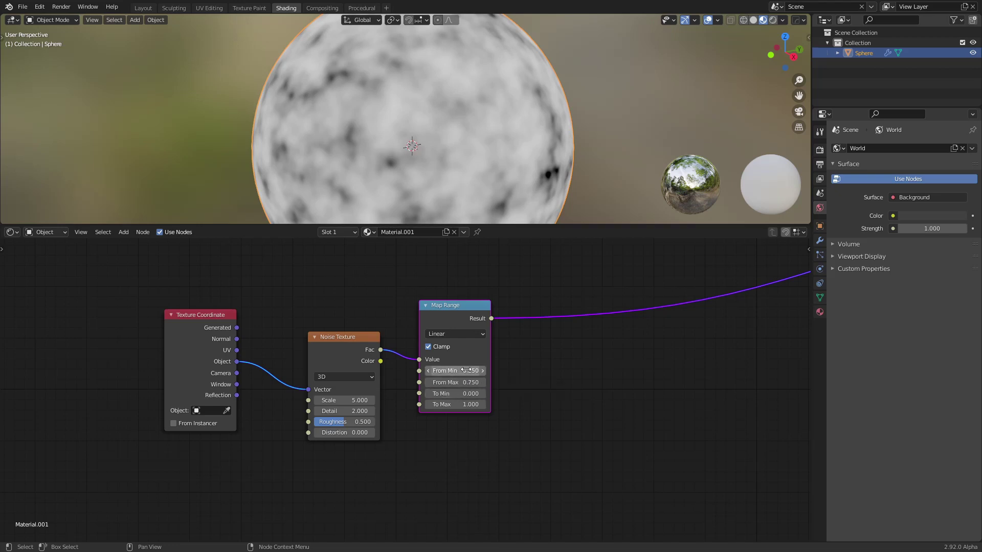
click(485, 383)
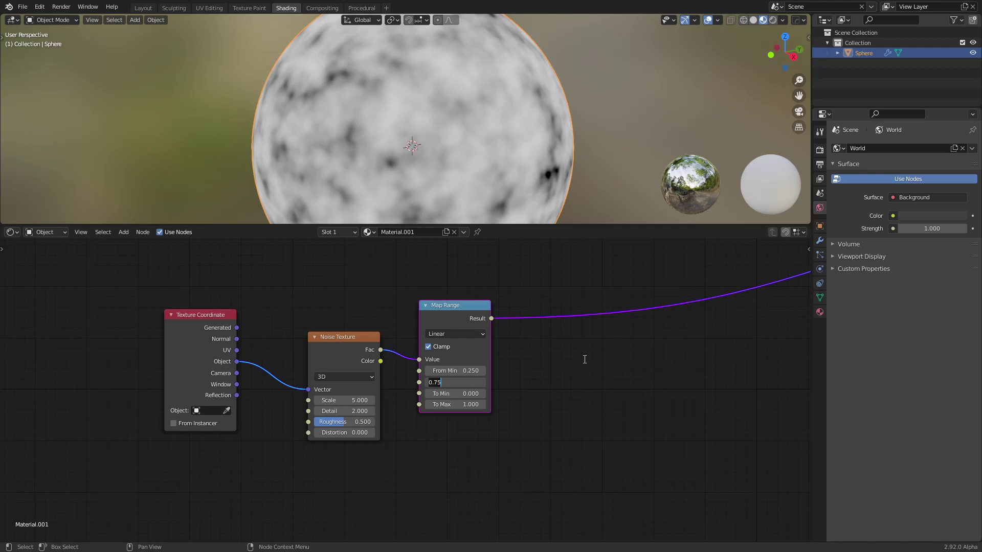
text(0.)
text(5)
key(Return)
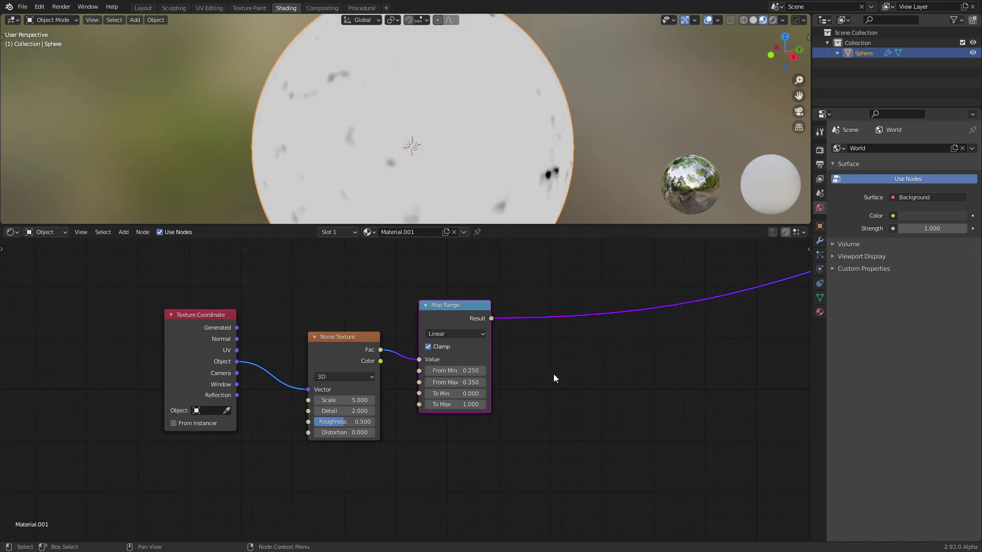
scroll(554, 373, down, 1)
click(454, 393)
text(0.0)
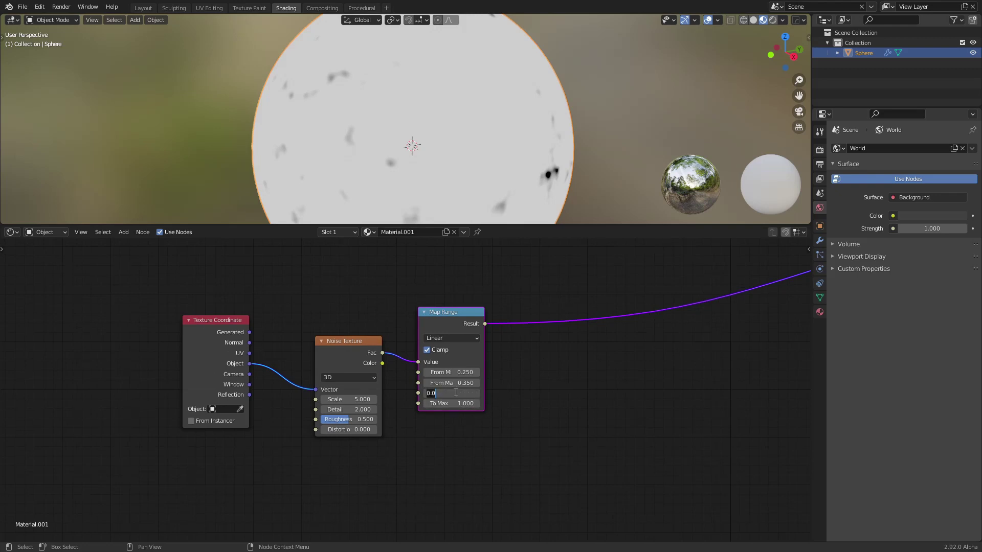
text(1)
key(Return)
click(461, 403)
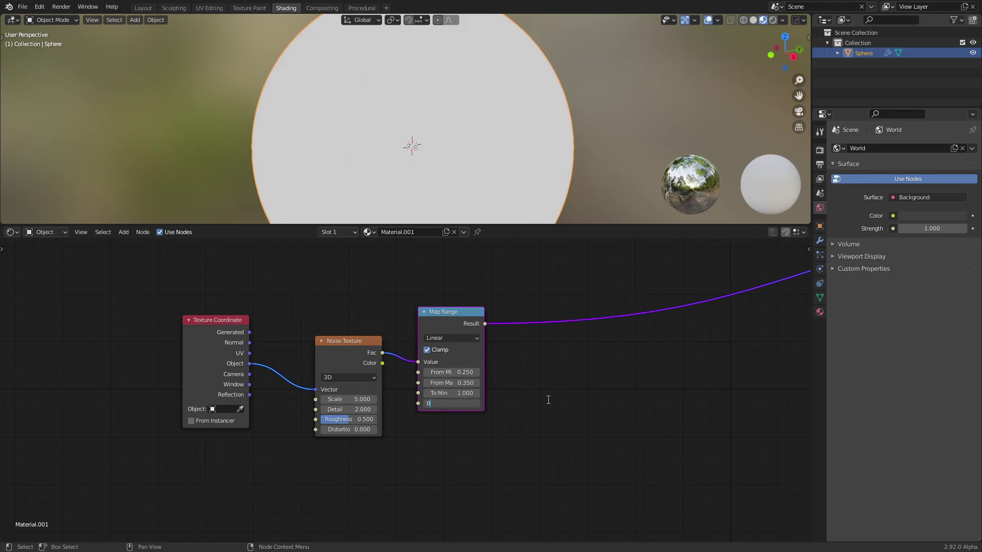
text(0)
key(Return)
Step: Drop the Map Range node in place and move it up
key(g)
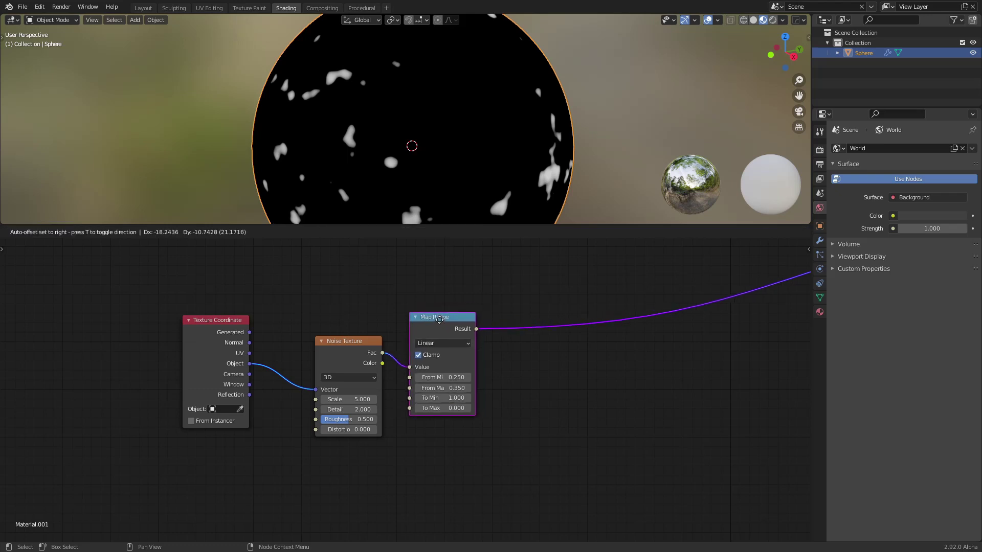
click(448, 372)
scroll(464, 377, up, 2)
scroll(464, 377, up, 1)
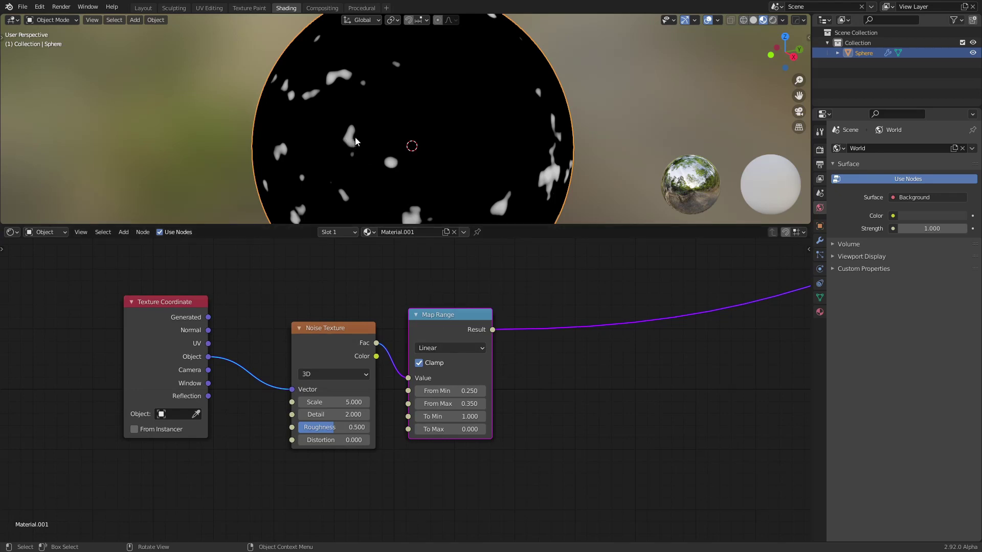
drag(439, 325, 435, 329)
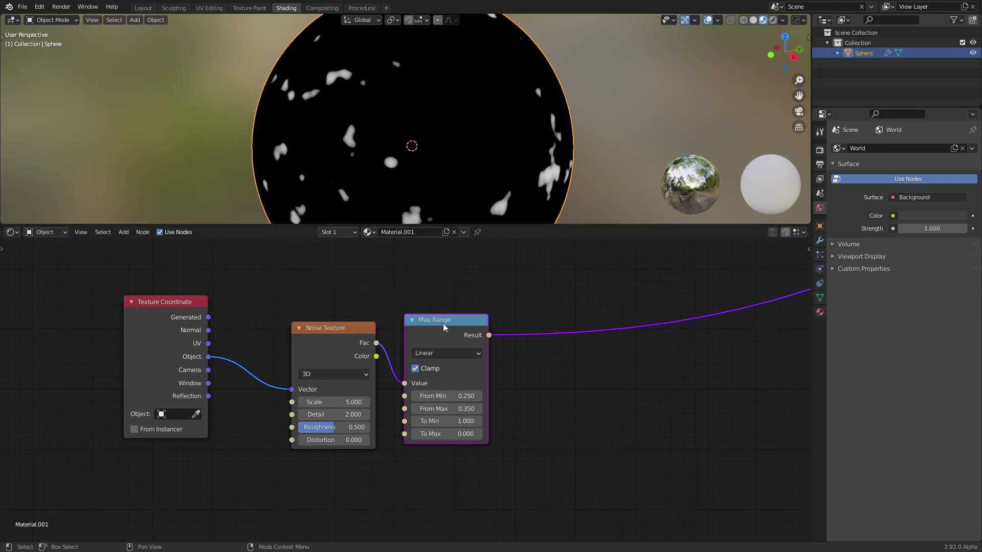
drag(445, 356, 445, 329)
Step: Try a larger Map Range From Max, then return it to 0.35
drag(445, 383, 460, 382)
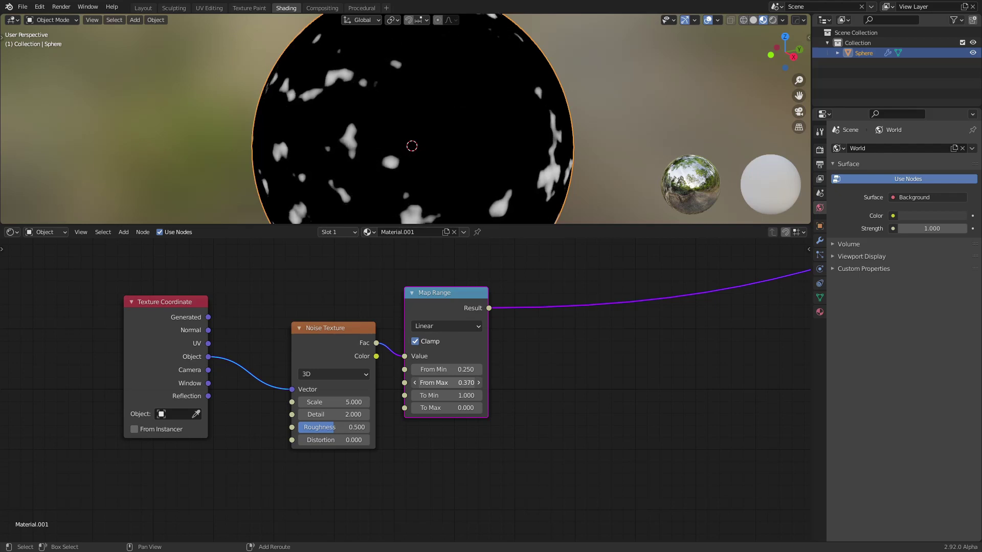
click(464, 383)
text(0.37)
key(BackSpace)
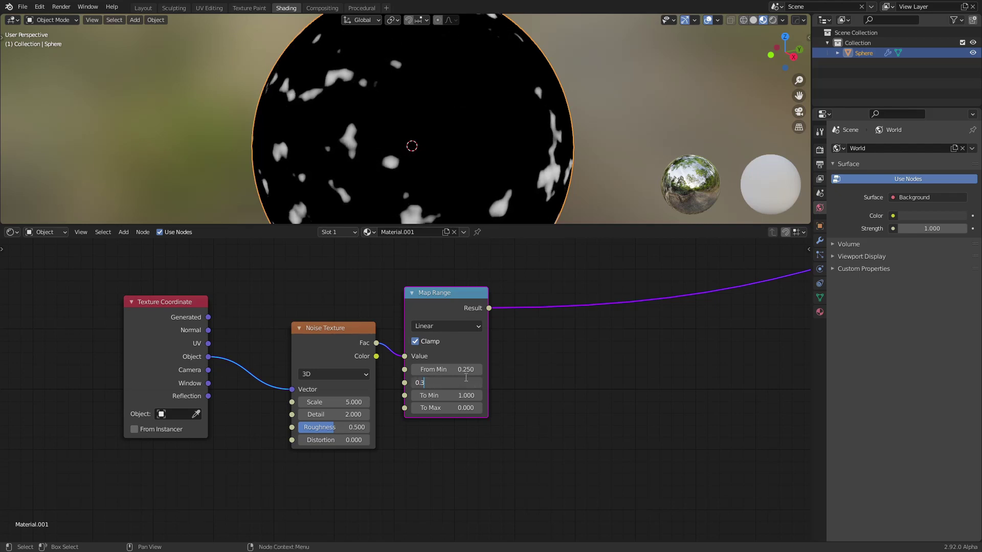
text(5)
key(Return)
Step: Rearrange the Texture Coordinate, Noise Texture and Map Range nodes in the editor
drag(442, 318, 449, 288)
scroll(365, 342, down, 1)
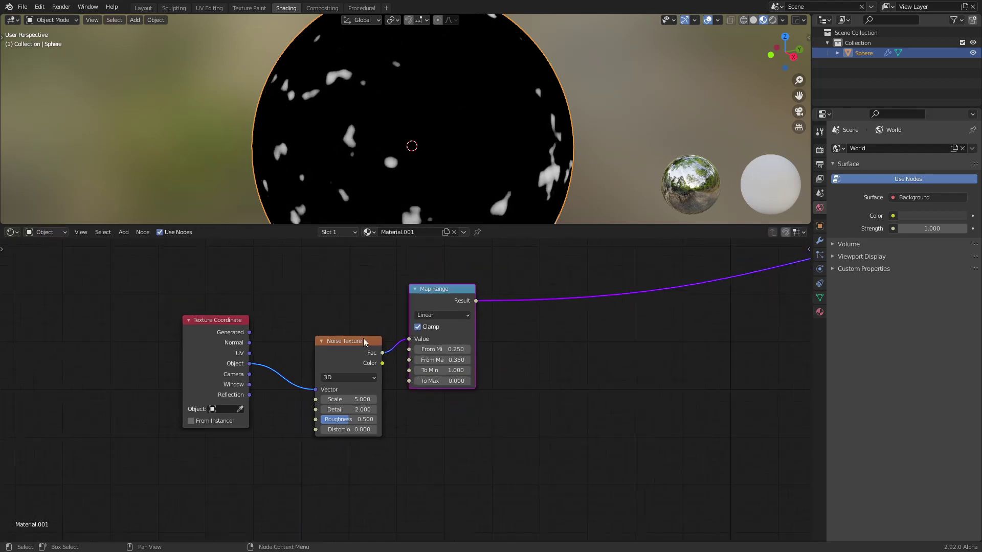
drag(218, 353, 169, 411)
drag(334, 358, 338, 309)
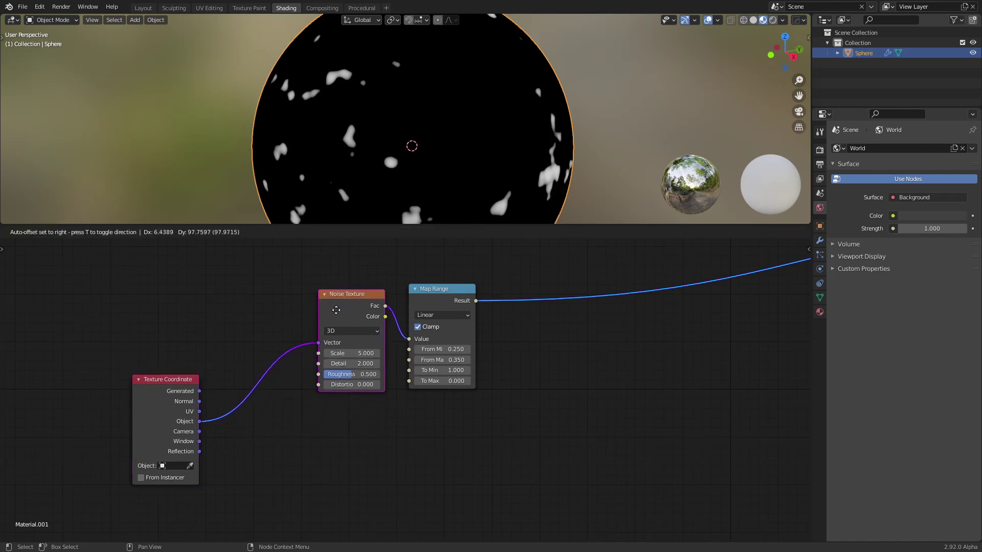
drag(432, 298, 434, 266)
Step: Duplicate the Map Range below the original, leaving the copy fed by Noise Texture Fac
key(shift+d)
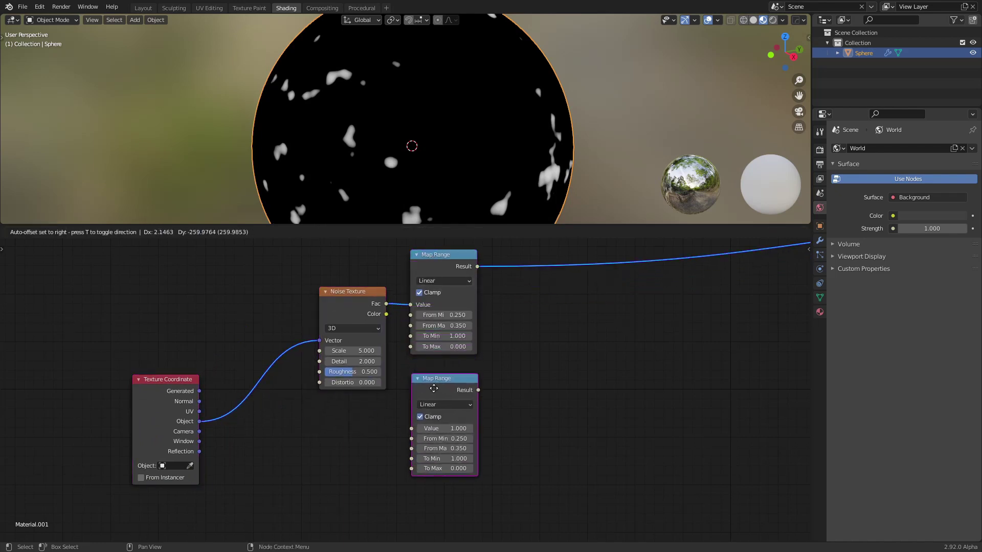
click(439, 363)
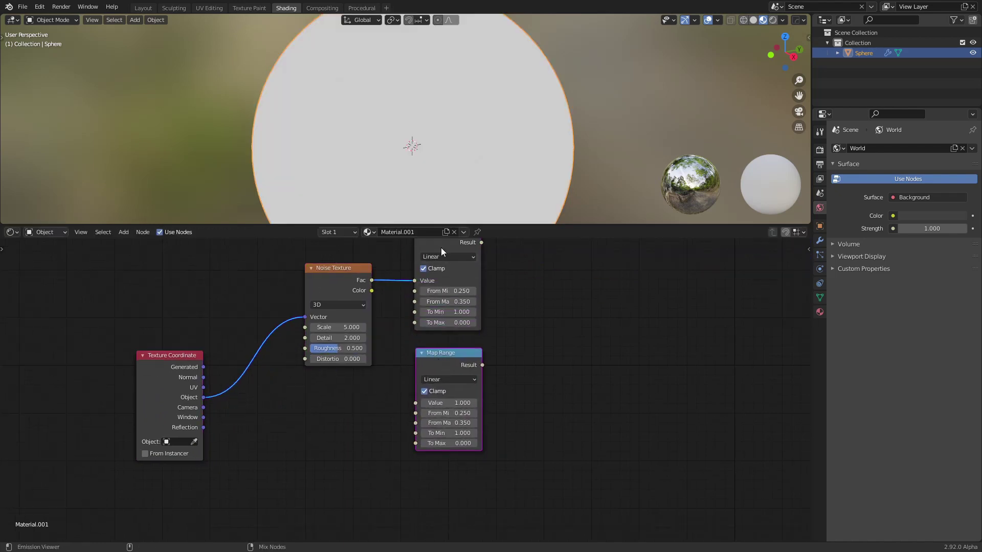
shift+scroll(408, 341, down, 1)
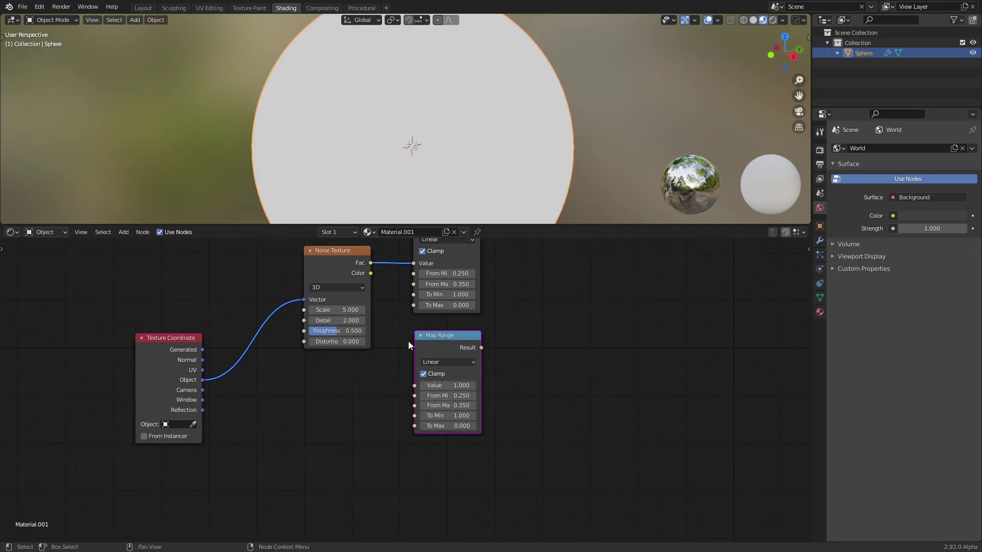
drag(370, 263, 415, 385)
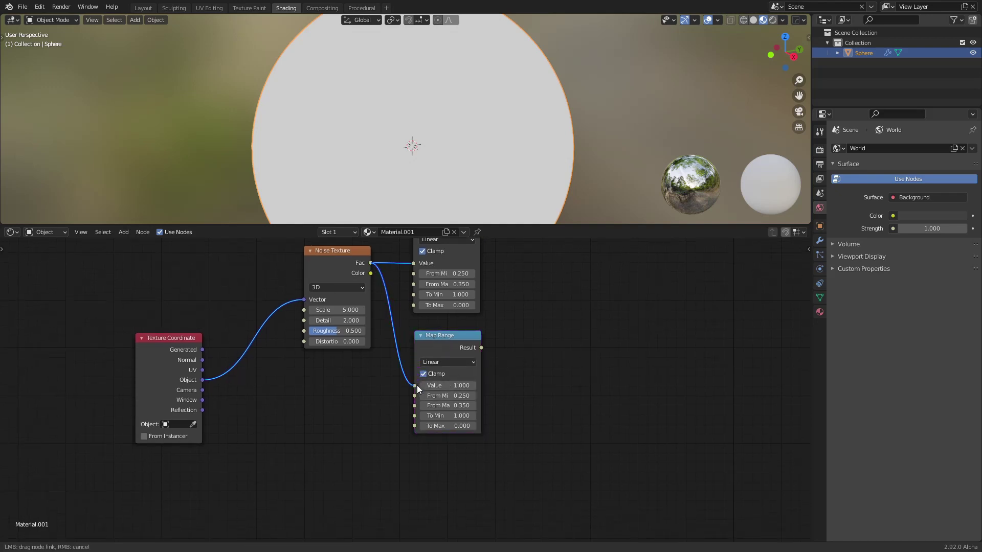
key(x)
shift+scroll(467, 351, up, 1)
shift+scroll(468, 350, up, 1)
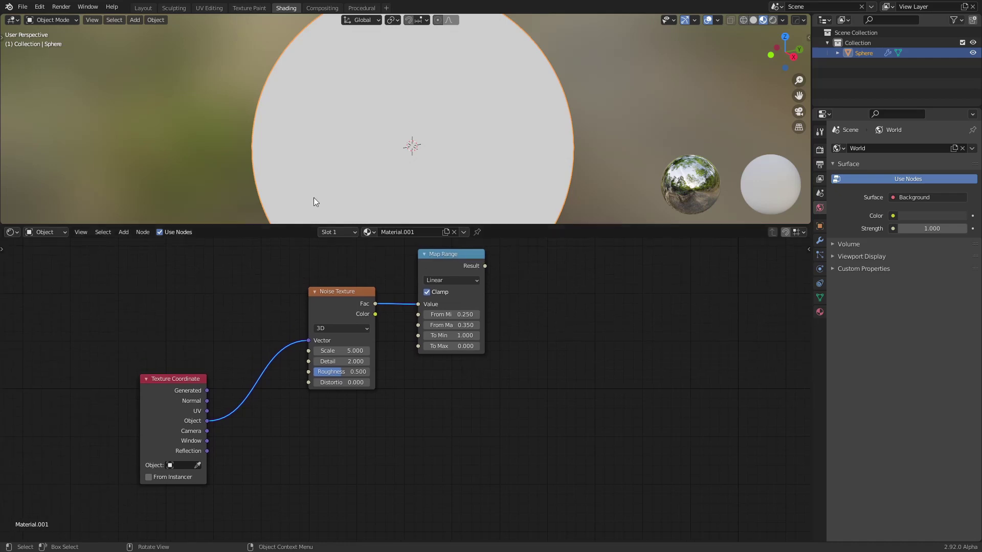
click(450, 263)
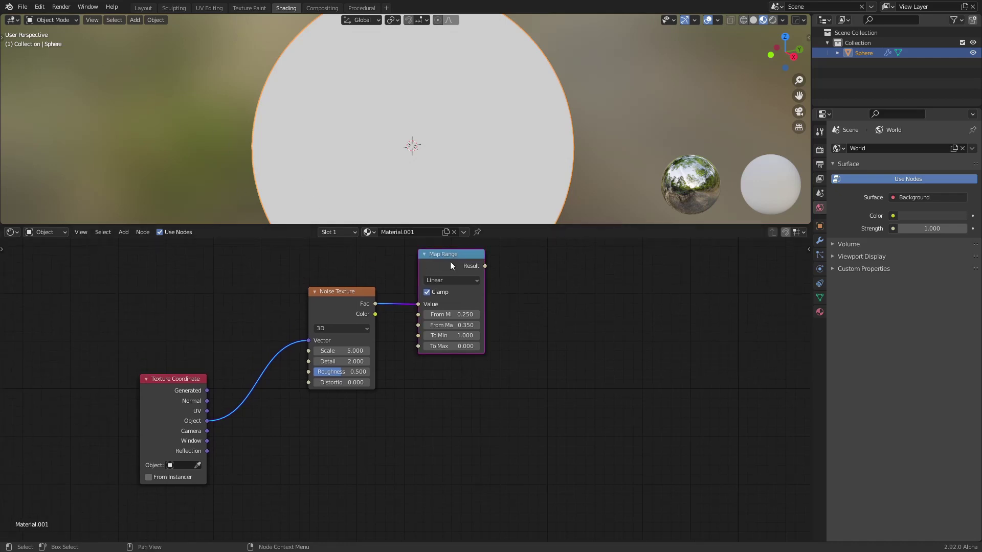
key(shift+d)
click(445, 391)
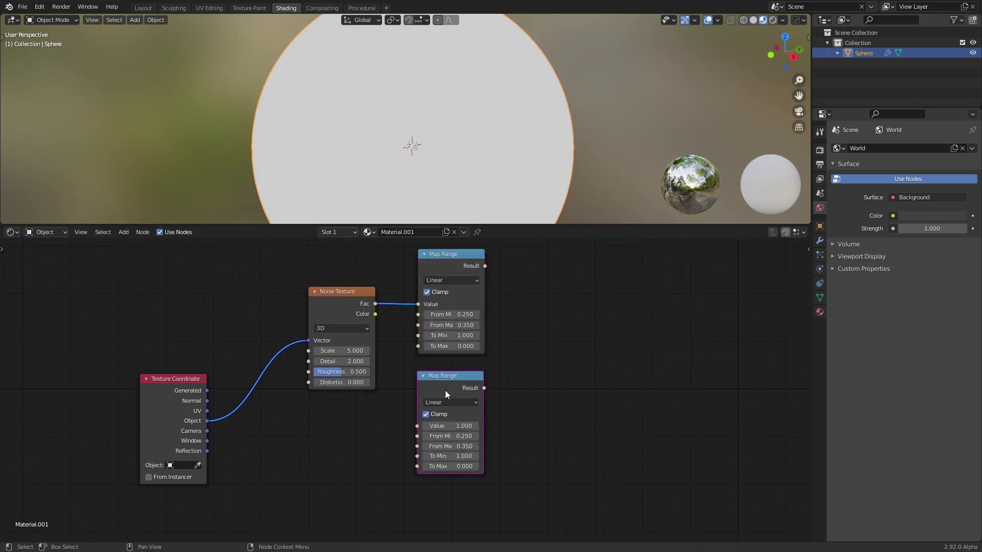
key(x)
click(444, 268)
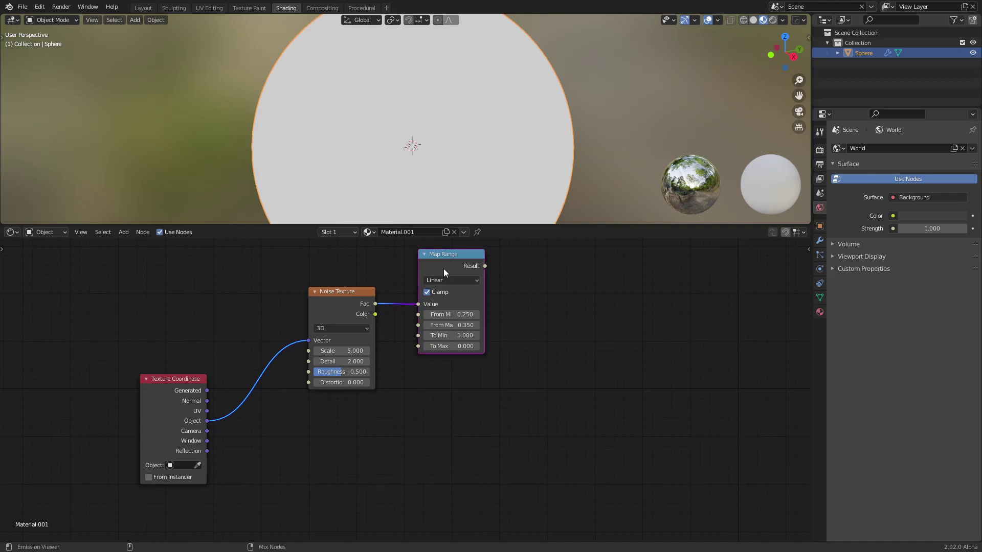
key(shift+d)
click(438, 385)
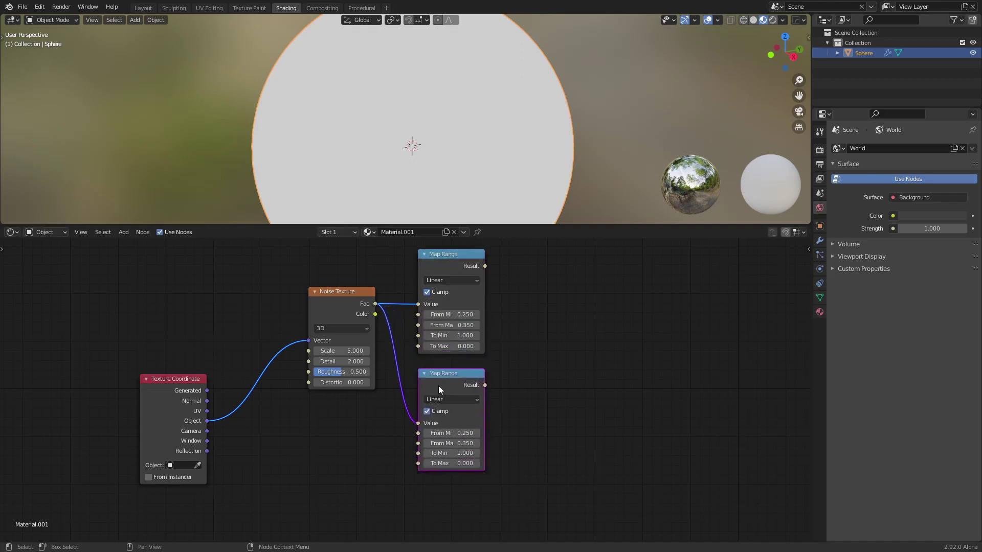
Step: Preview the lower Map Range on the sphere, with From Min 0.35 and From Max 0.39
scroll(532, 413, up, 1)
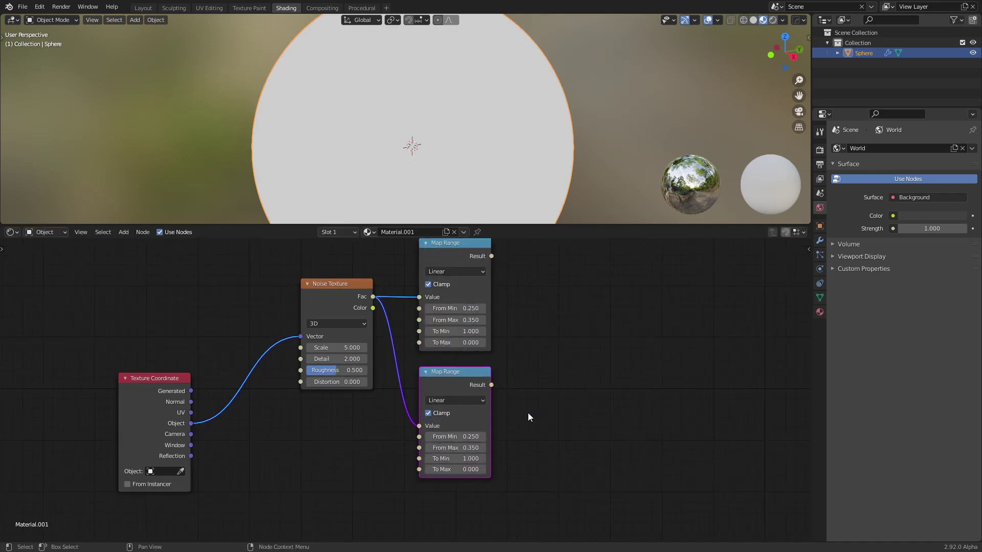
ctrl+shift+click(459, 379)
shift+scroll(544, 414, down, 2)
scroll(514, 410, up, 2)
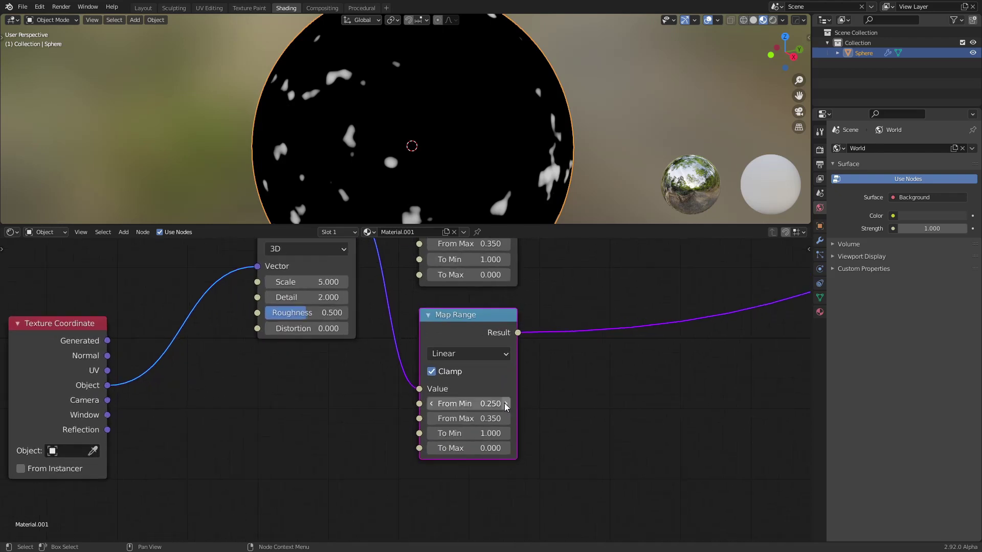
click(471, 404)
key(ctrl+a)
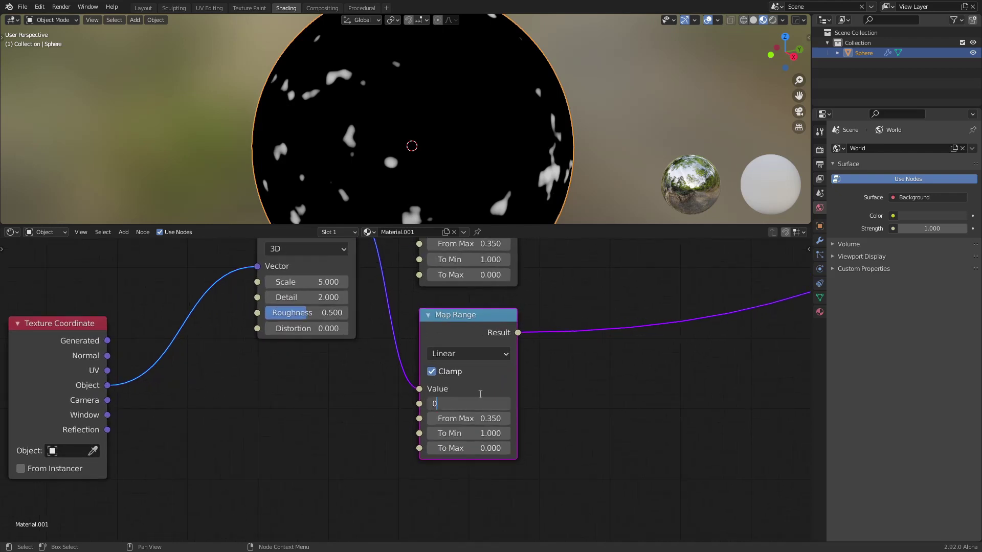
text(0.35)
key(Return)
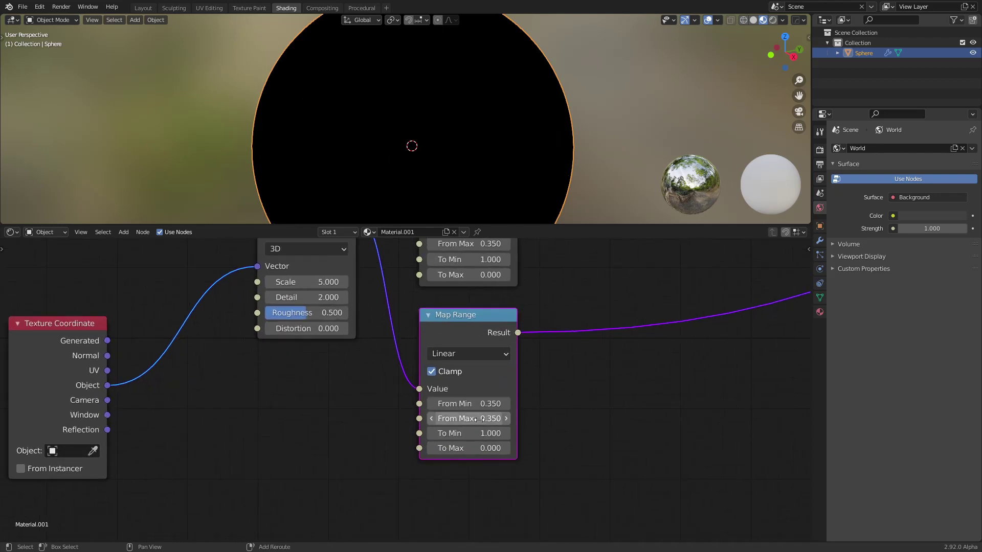
shift+drag(479, 419, 501, 419)
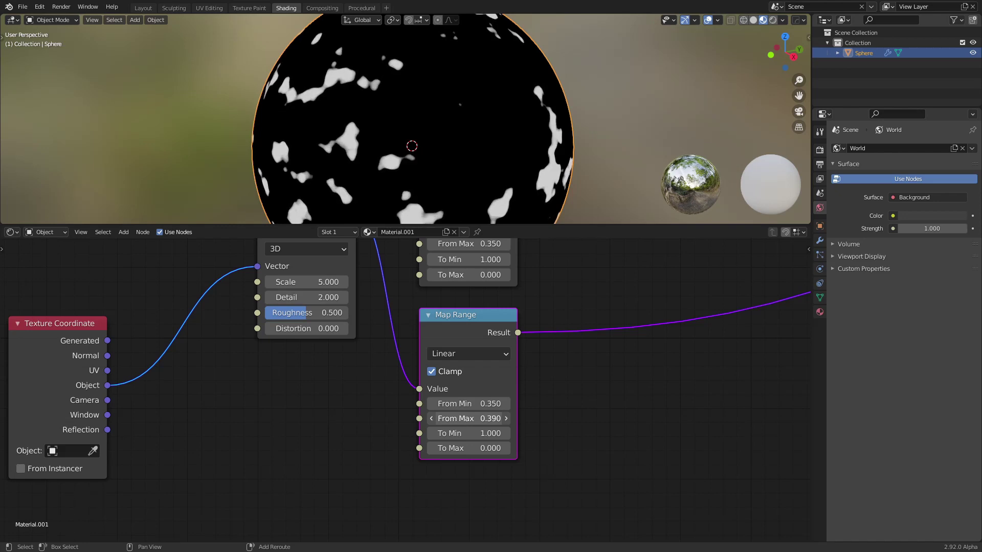
scroll(549, 404, down, 2)
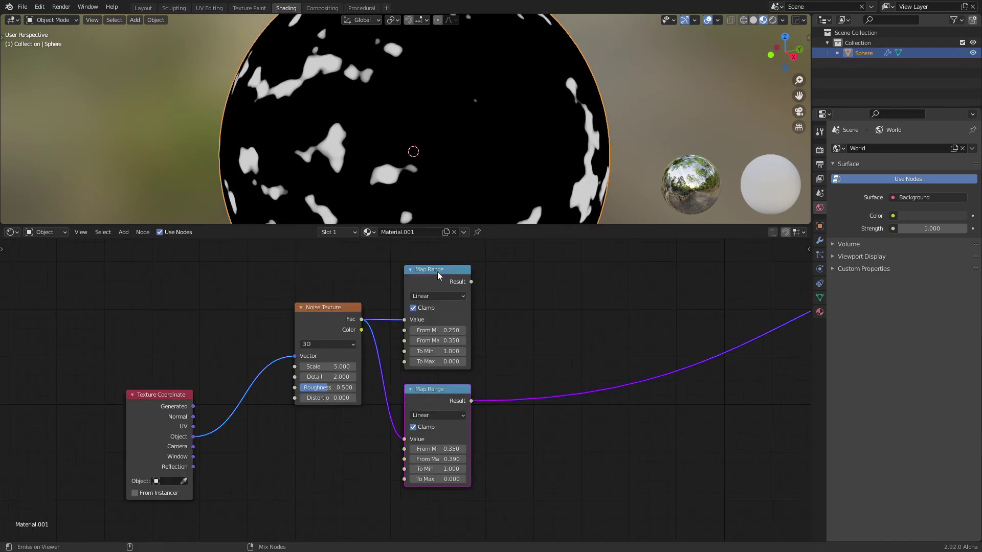
scroll(325, 152, up, 3)
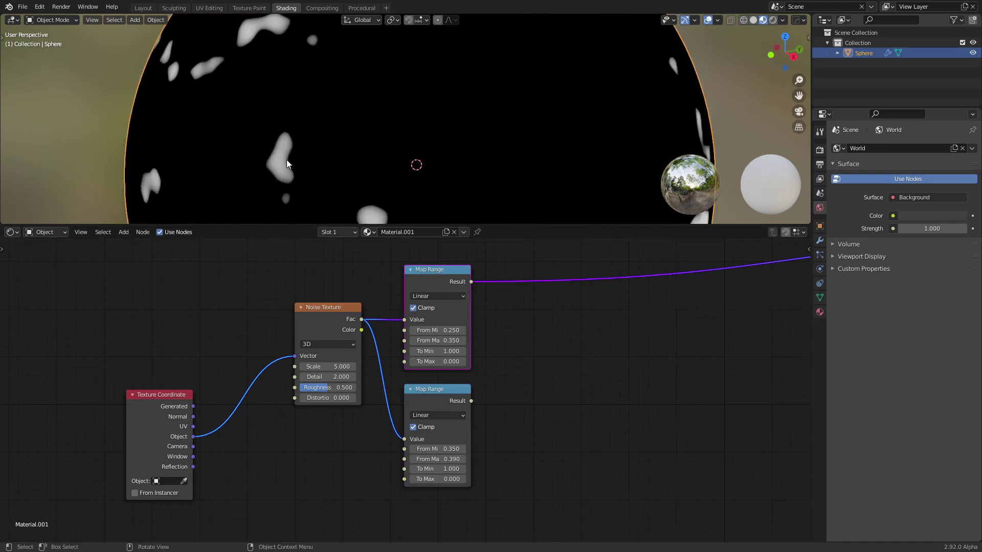
ctrl+shift+click(437, 393)
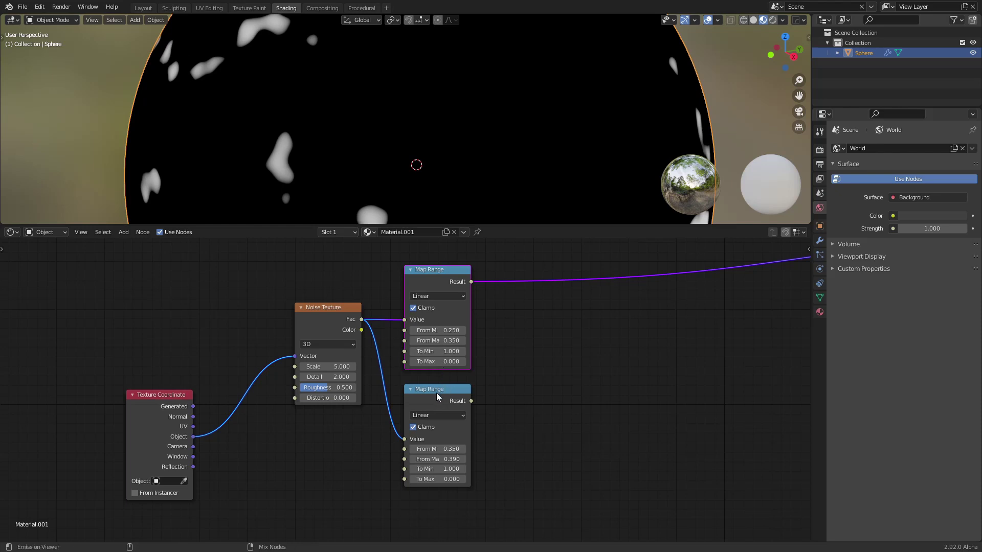
scroll(296, 164, up, 1)
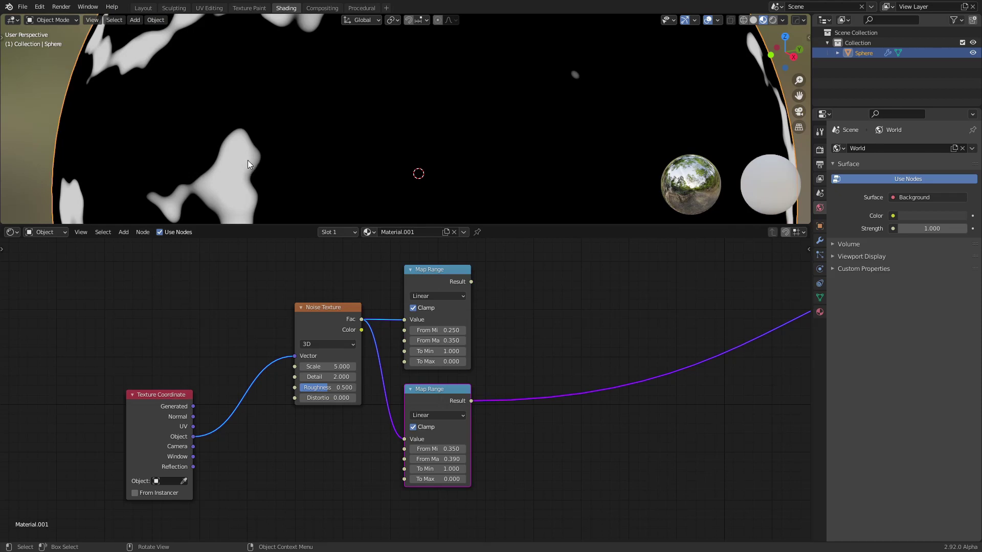
scroll(349, 284, down, 2)
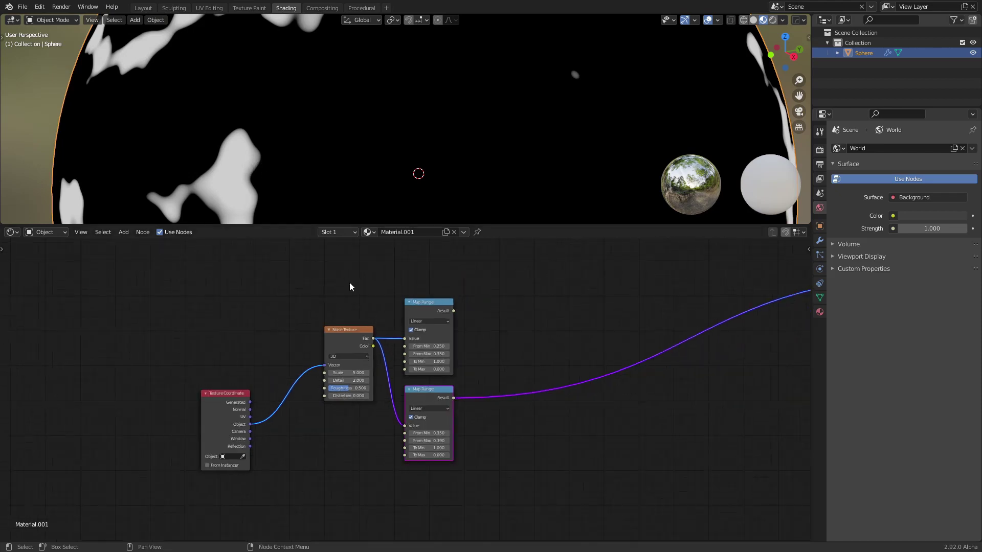
scroll(349, 282, down, 1)
scroll(312, 194, down, 2)
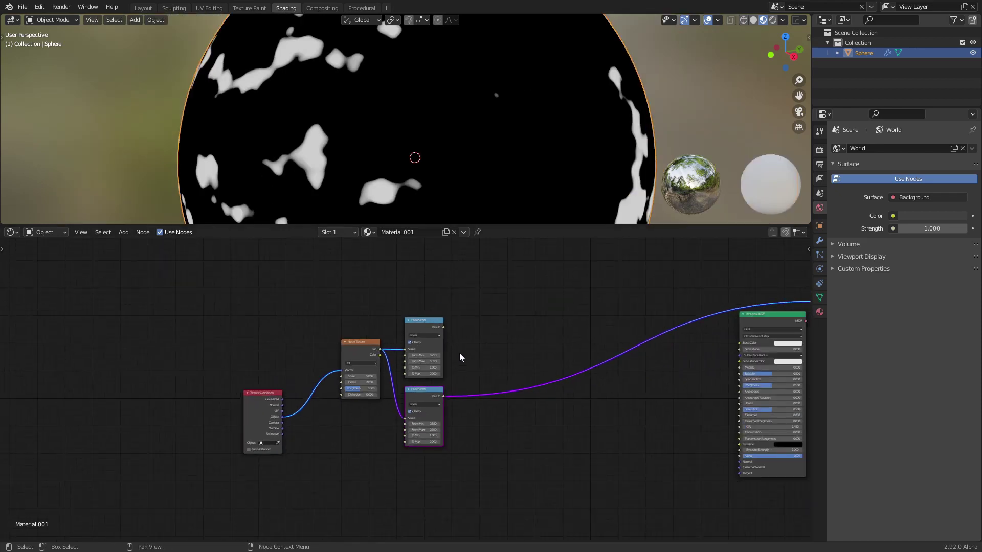
scroll(460, 353, up, 2)
scroll(521, 372, down, 1)
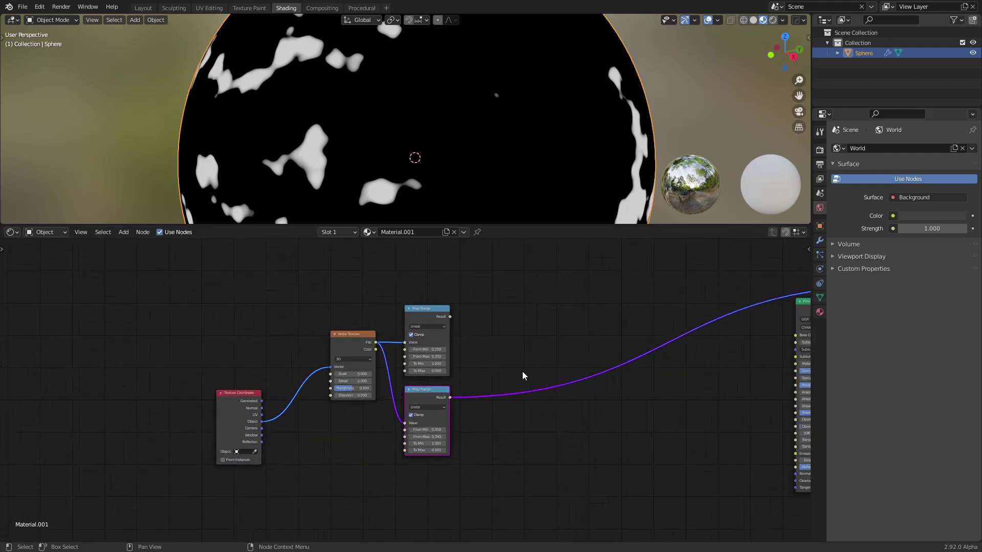
scroll(514, 355, down, 1)
scroll(510, 343, down, 1)
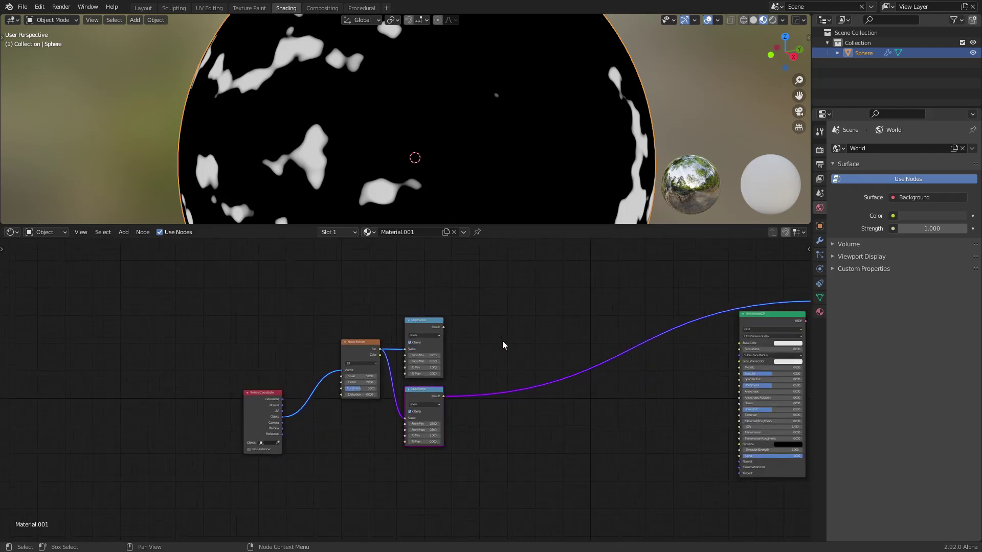
middle_drag(493, 365, 482, 308)
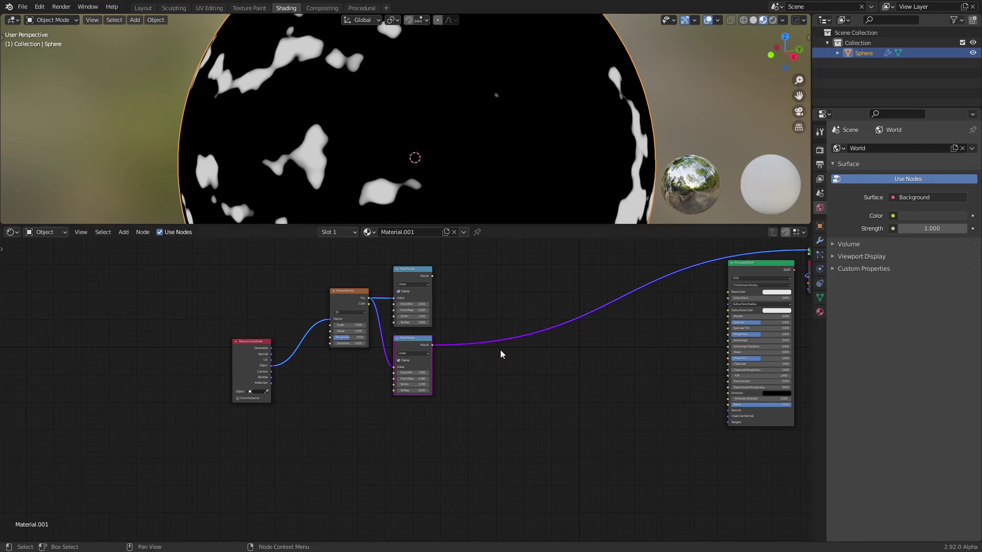
Step: Add a Bump node and connect its Normal to the Principled BSDF's Normal input
middle_drag(514, 382, 450, 382)
scroll(450, 382, up, 2)
key(shift+a)
click(465, 362)
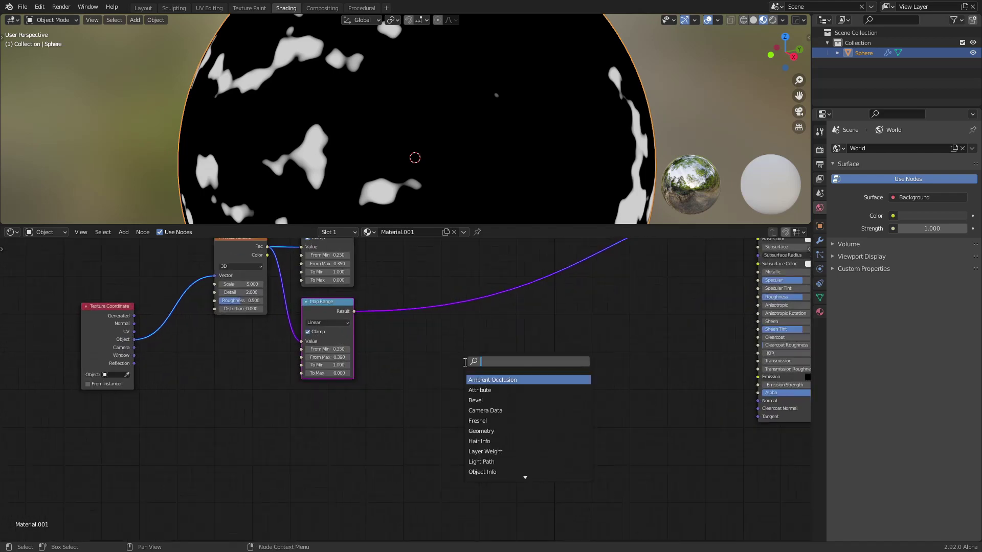
text(bump)
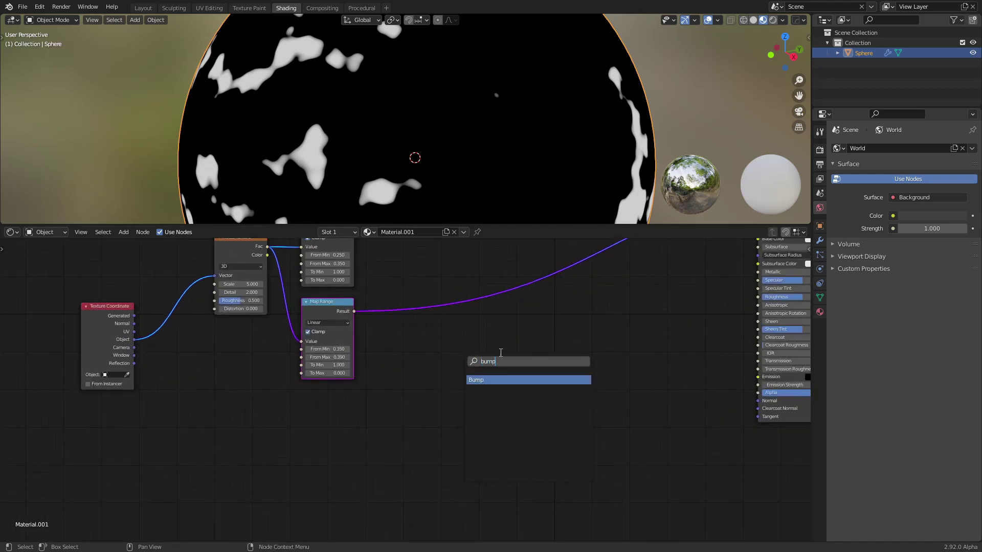
click(490, 380)
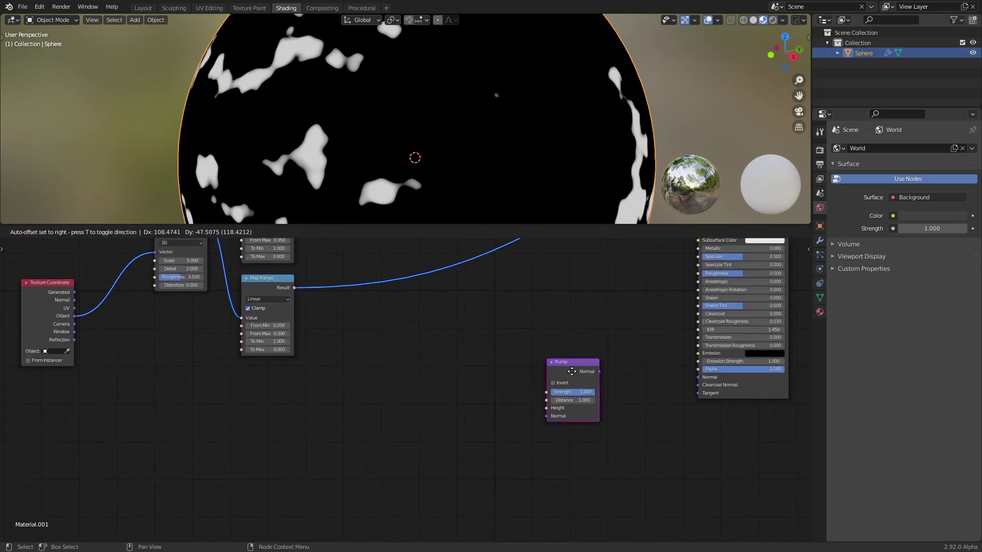
click(609, 380)
drag(604, 376, 697, 377)
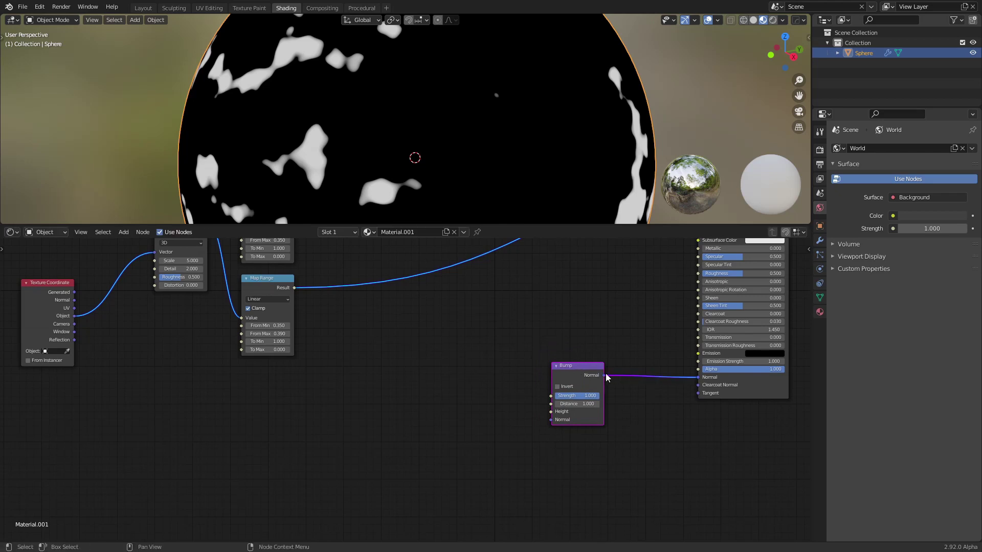
mouse_move(575, 374)
mouse_down()
mouse_move(594, 384)
mouse_move(602, 376)
mouse_up()
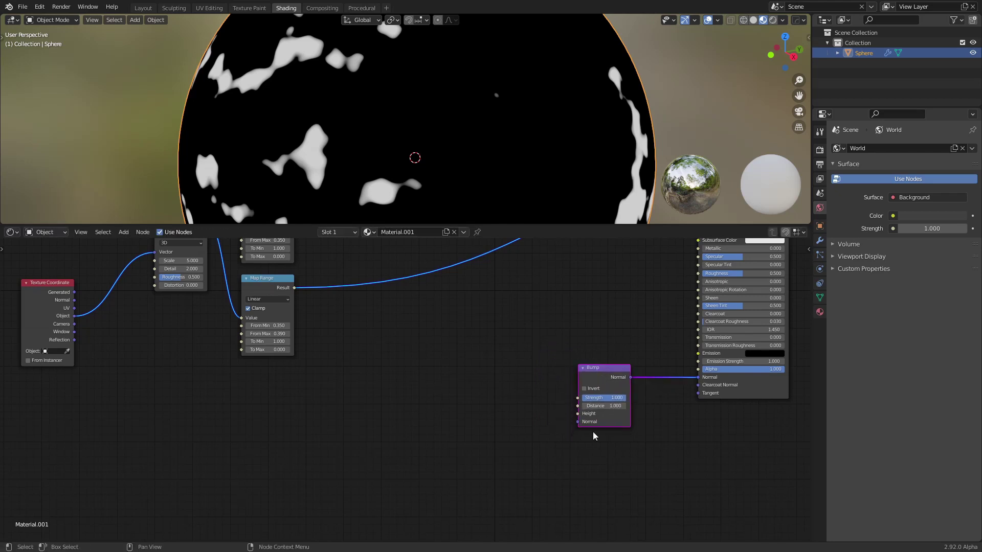
Step: Turn off Clamp on the upper Map Range node
scroll(591, 415, up, 1)
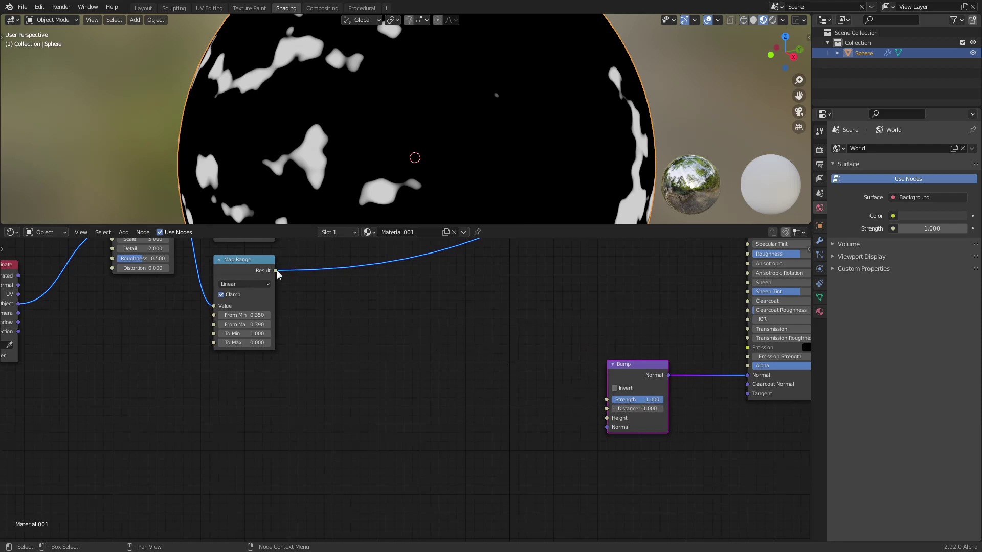
middle_drag(344, 324, 358, 366)
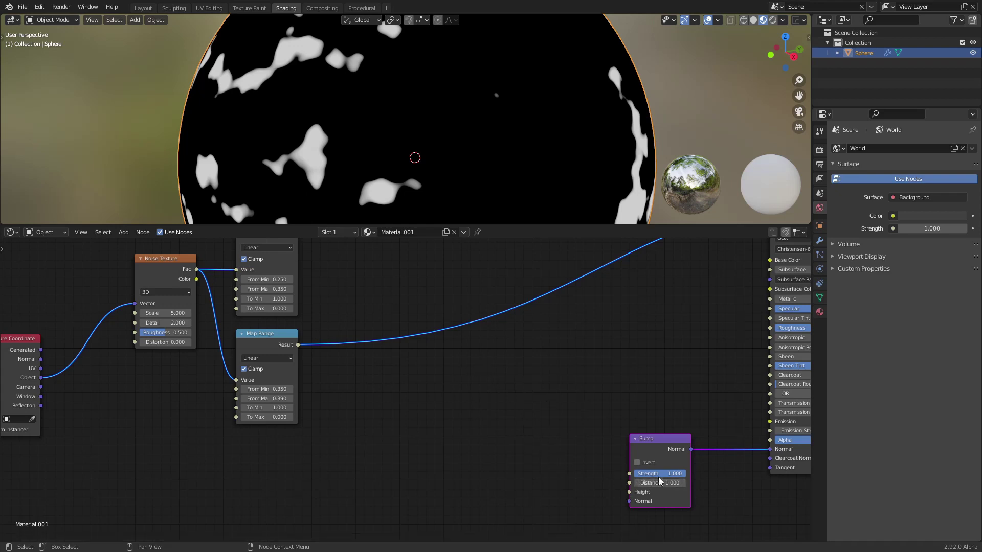
click(265, 334)
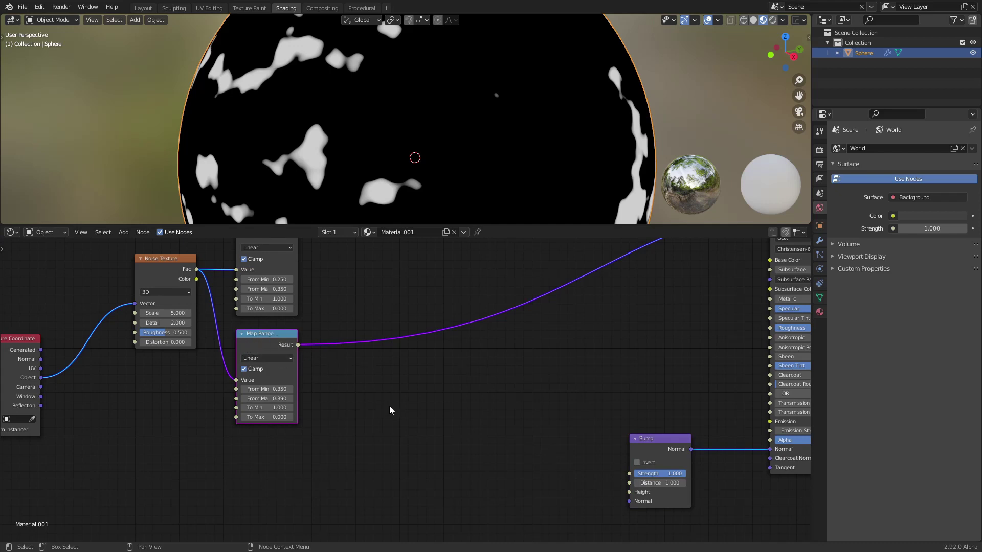
middle_drag(342, 275, 358, 326)
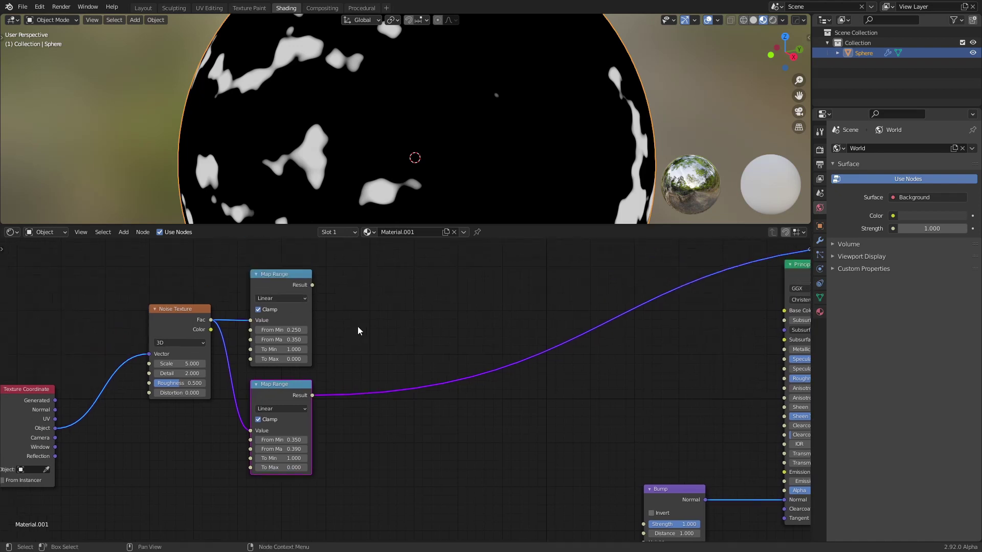
middle_drag(368, 412, 364, 375)
click(299, 265)
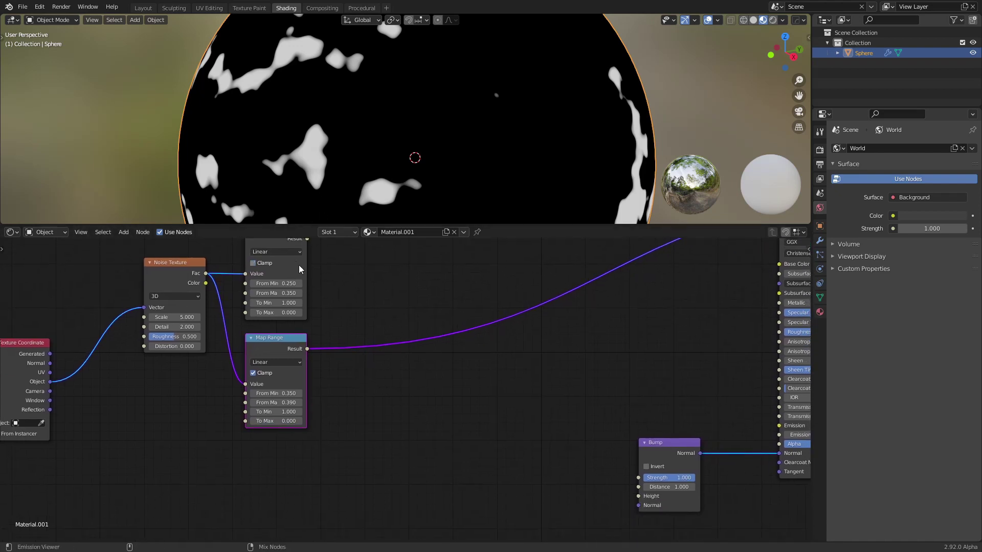
middle_drag(335, 274, 365, 352)
Step: Preview each Map Range on the sphere, then link the lower Result to Bump Height
ctrl+shift+click(301, 311)
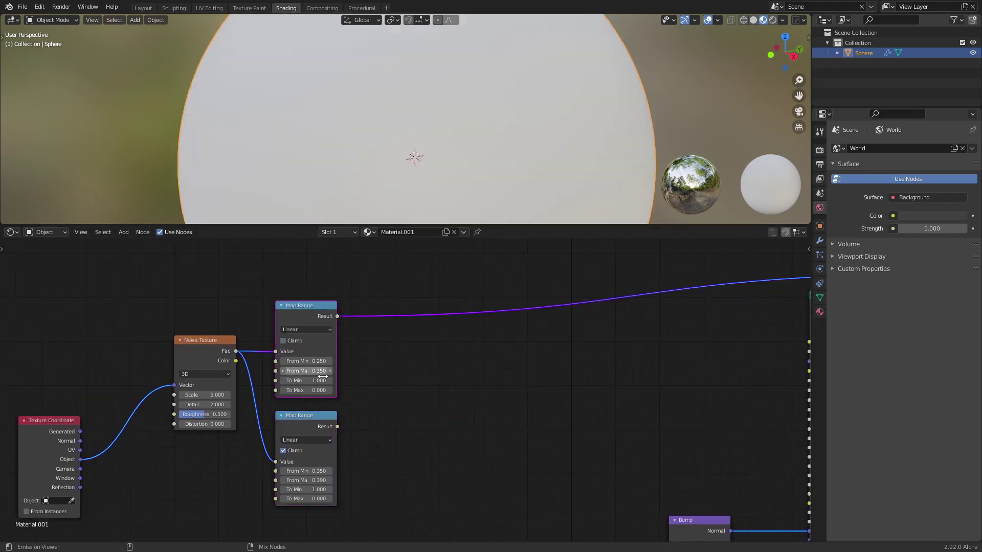
ctrl+shift+click(316, 415)
scroll(424, 426, up, 2)
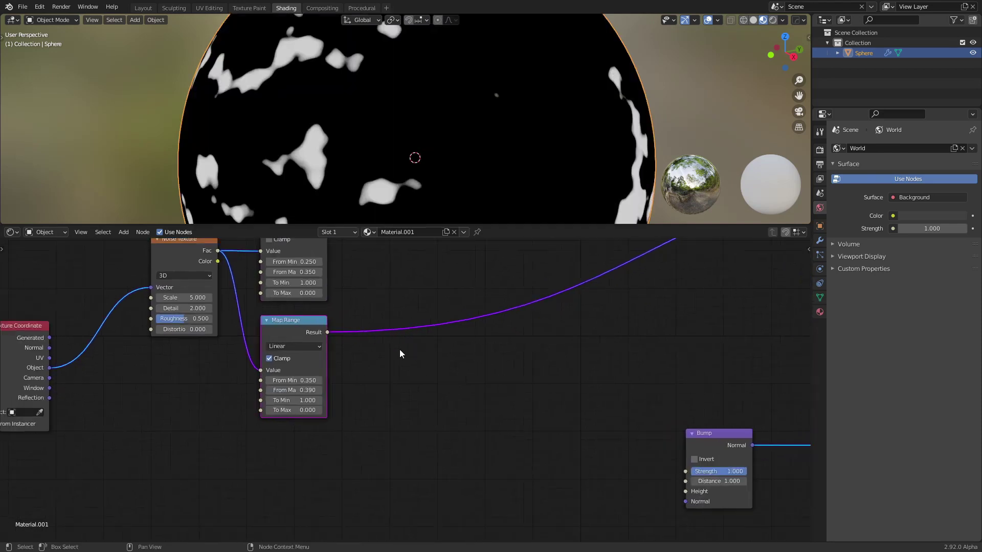
middle_drag(399, 348, 419, 334)
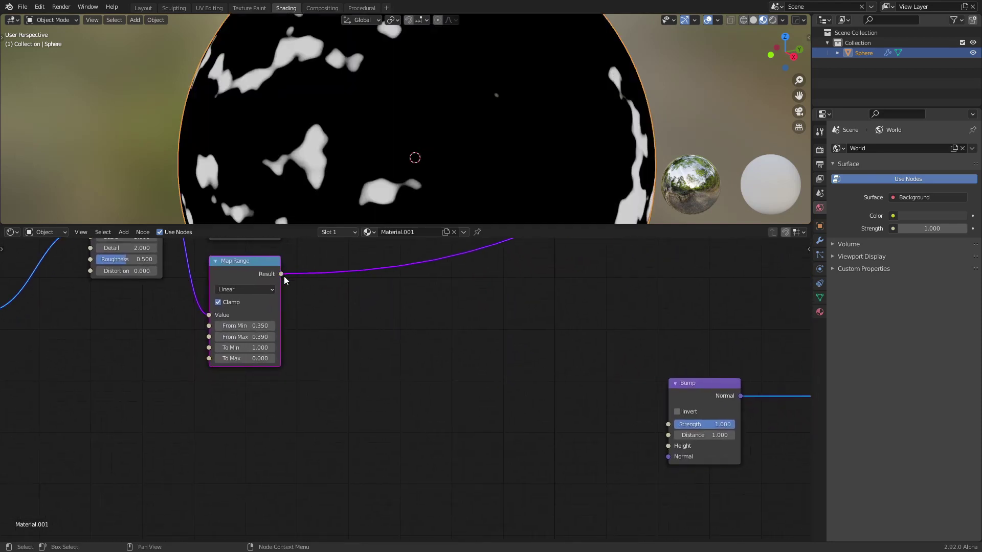
drag(281, 274, 669, 448)
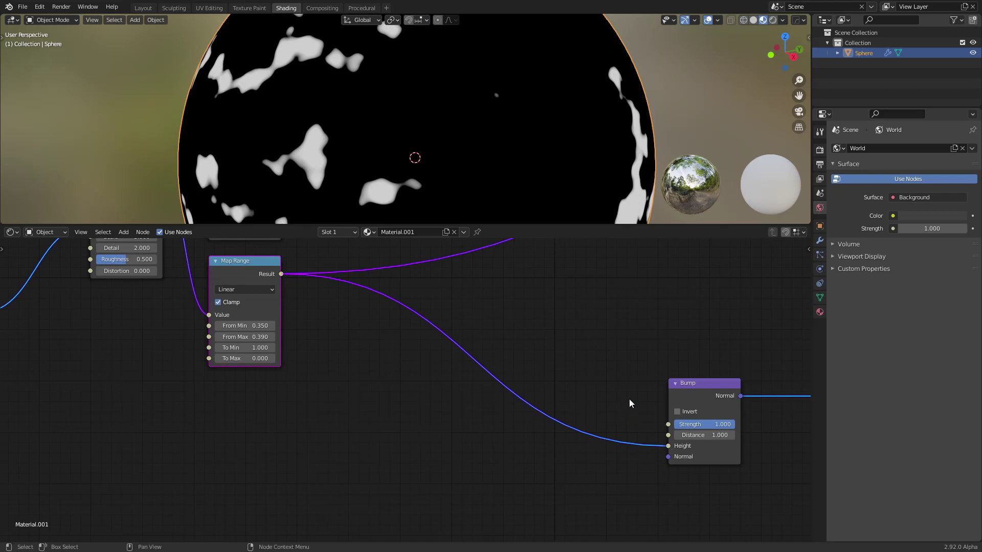
Step: Insert a Math node into the link from the lower Map Range to Bump Height
middle_drag(630, 401, 515, 340)
key(shift+a)
click(453, 313)
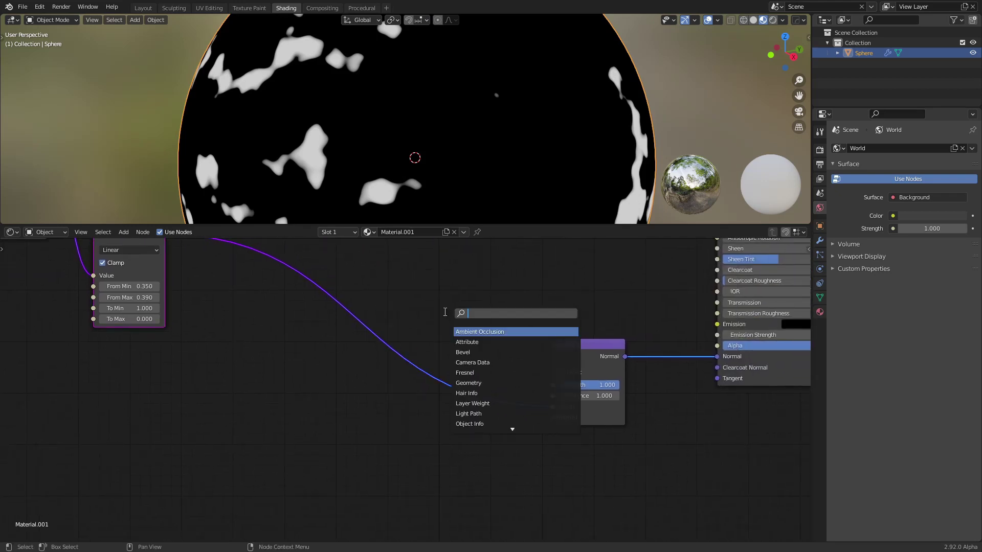
text(add)
key(Return)
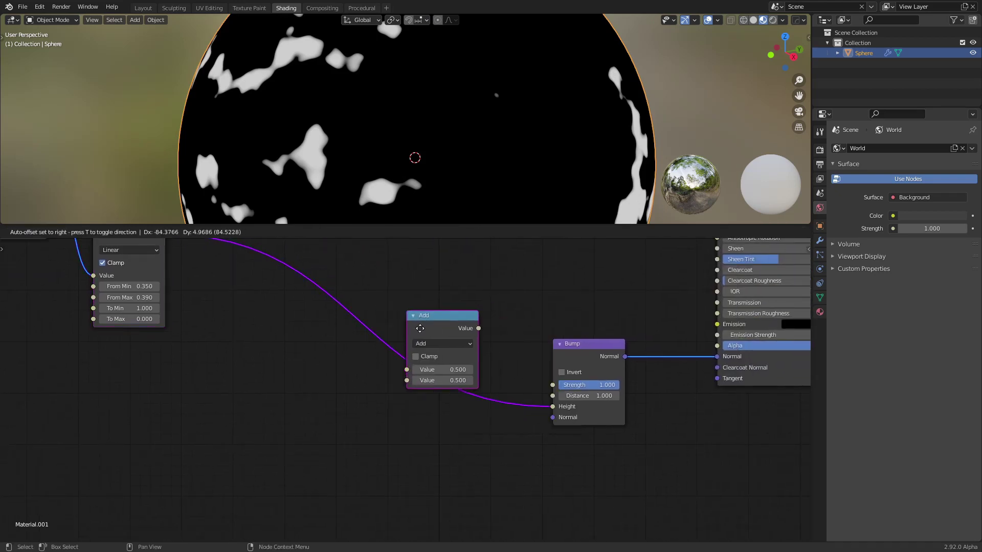
click(404, 348)
drag(420, 355, 385, 355)
Step: Switch the Math node to Multiply with a value of 0.005
click(391, 365)
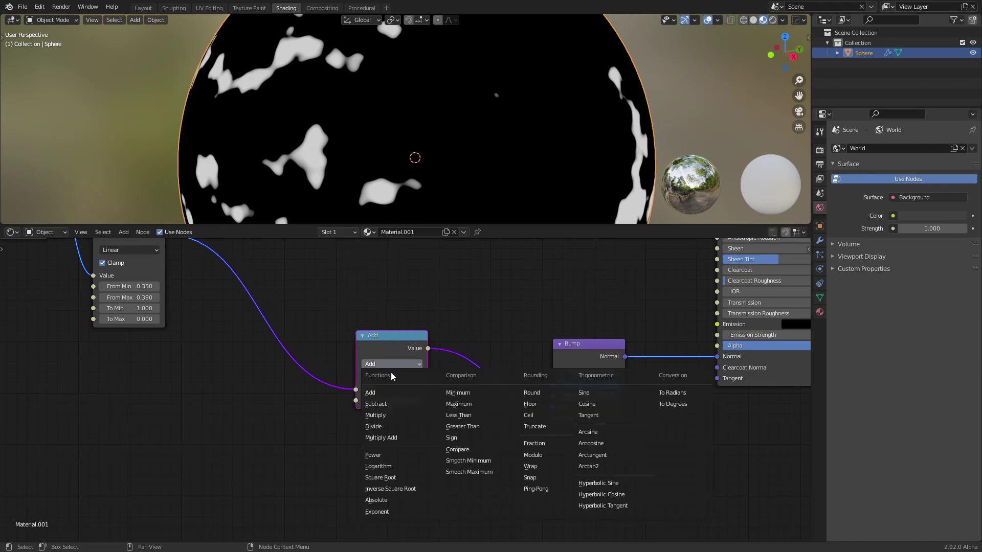
click(394, 413)
click(366, 401)
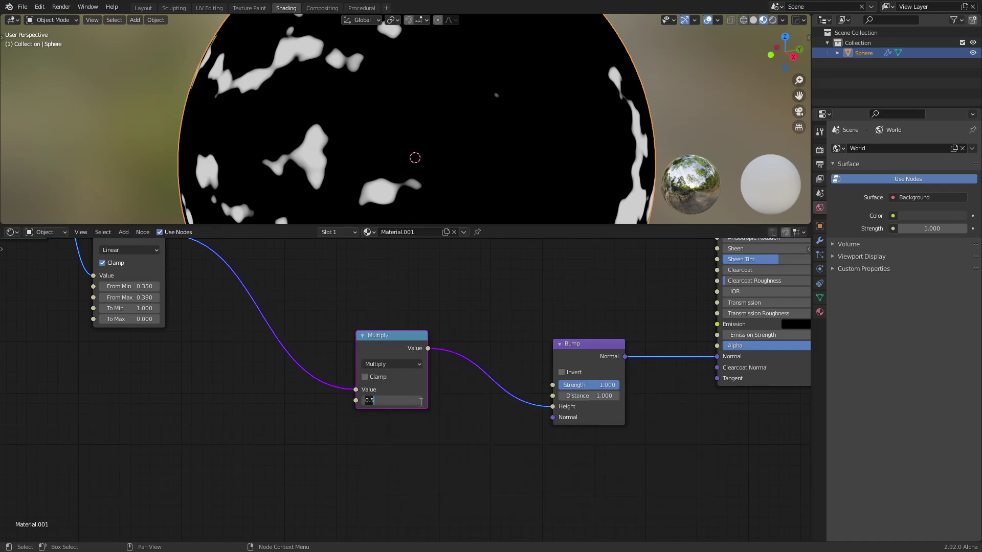
text(0.)
key(Return)
click(375, 400)
key(BackSpace)
text(05)
key(Return)
Step: Reposition the Multiply node and frame the full node tree
scroll(382, 320, down, 1)
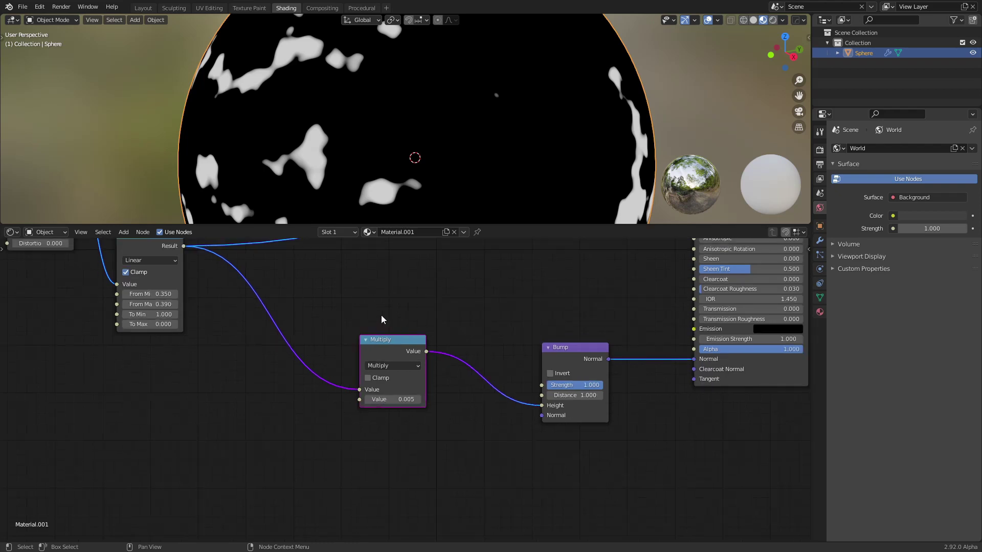
middle_drag(381, 320, 400, 381)
drag(406, 403, 384, 410)
middle_drag(427, 407, 477, 383)
scroll(477, 384, down, 1)
scroll(486, 418, down, 2)
middle_drag(486, 419, 496, 384)
drag(445, 445, 452, 441)
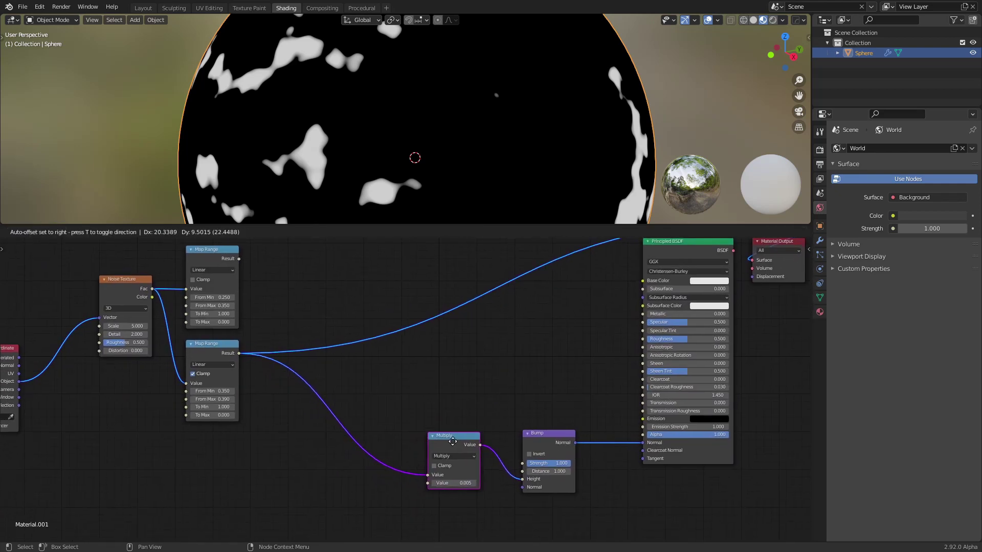
scroll(453, 441, down, 1)
middle_drag(538, 308, 517, 351)
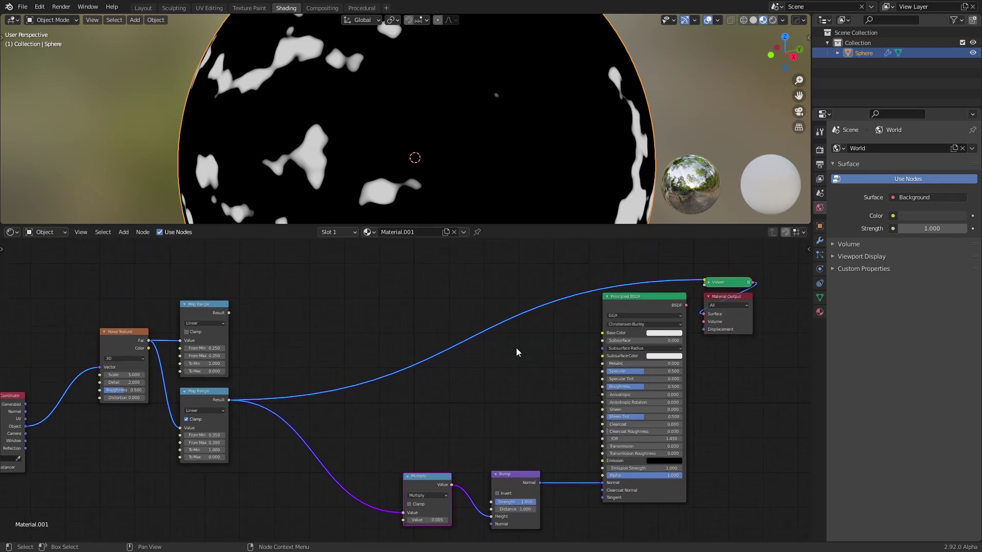
Step: Restore the Principled BSDF as the surface output with a grey Base Color, then orbit to inspect the dents
ctrl+shift+click(637, 303)
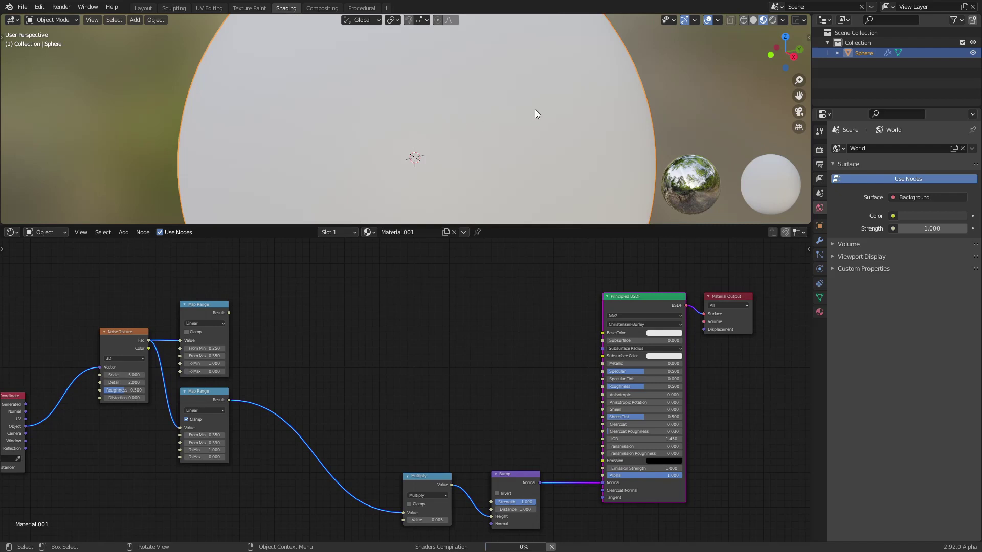
scroll(446, 140, down, 2)
click(666, 332)
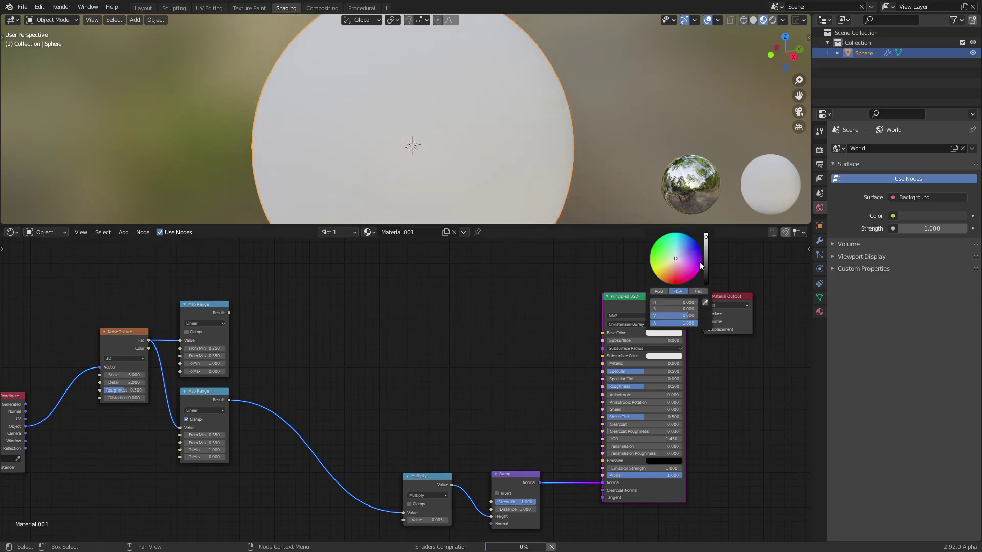
click(706, 258)
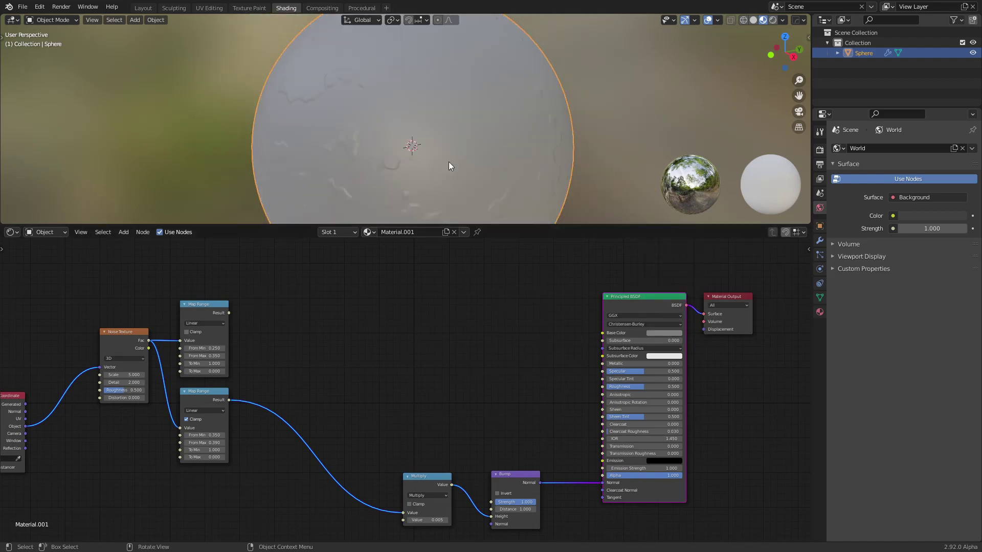
middle_drag(449, 161, 440, 138)
scroll(446, 140, up, 3)
scroll(396, 147, down, 3)
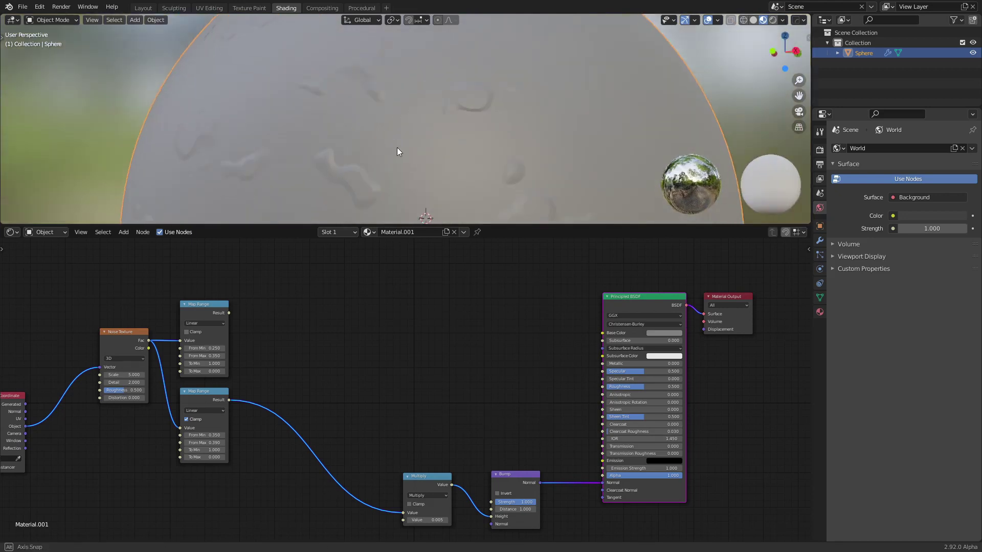
scroll(399, 144, down, 2)
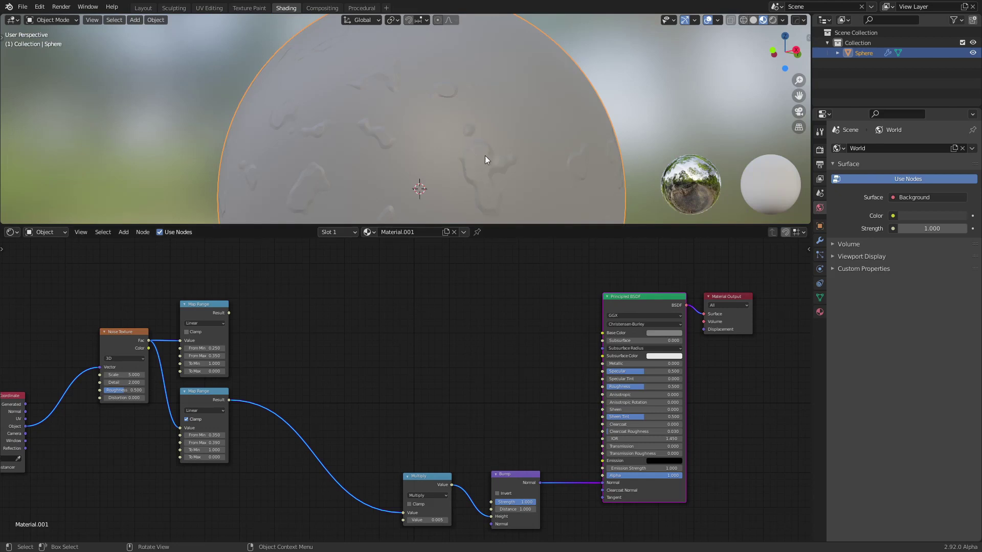
middle_drag(320, 360, 392, 327)
scroll(382, 342, up, 2)
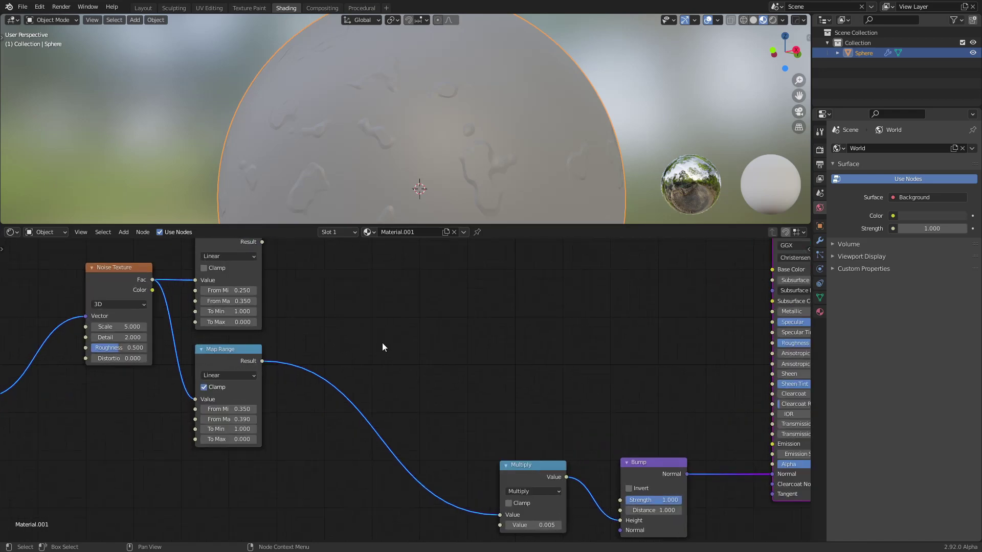
scroll(381, 343, down, 2)
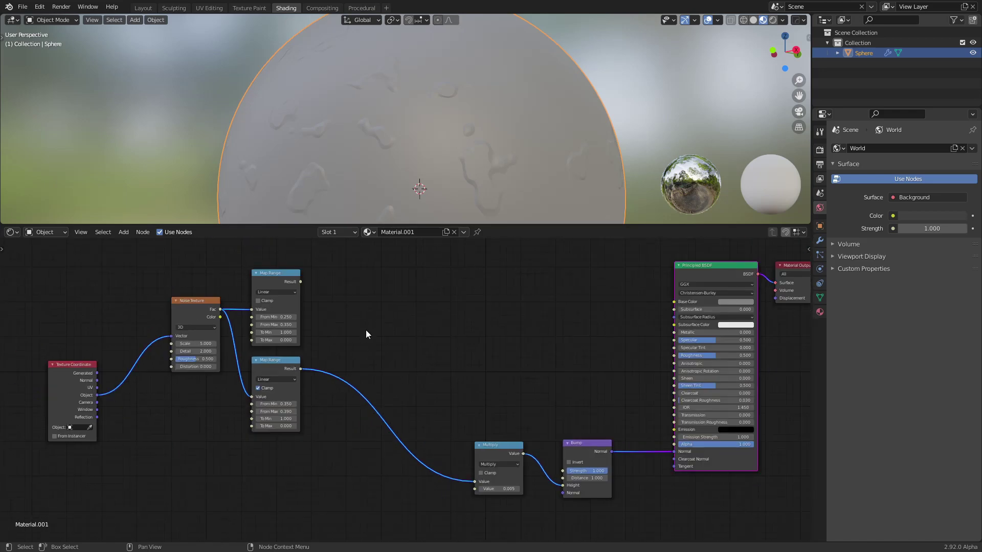
Step: Duplicate the Multiply node and feed it the upper Map Range result
click(493, 457)
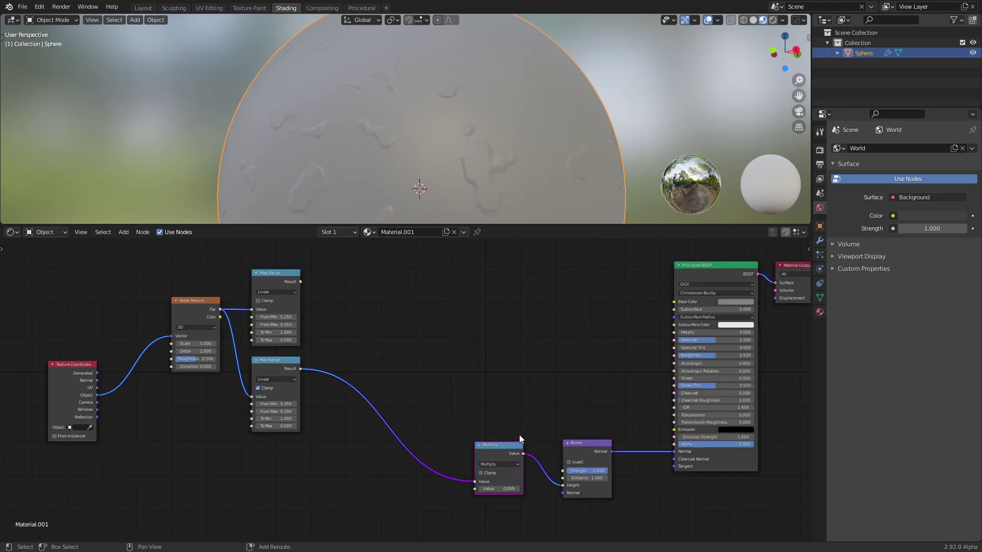
key(shift+d)
click(438, 420)
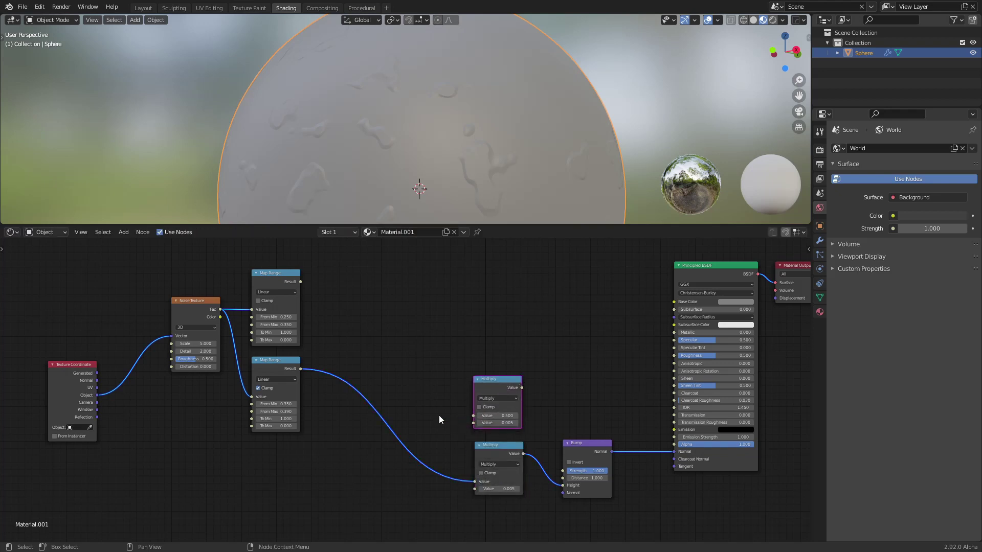
scroll(438, 415, up, 1)
drag(495, 383, 392, 339)
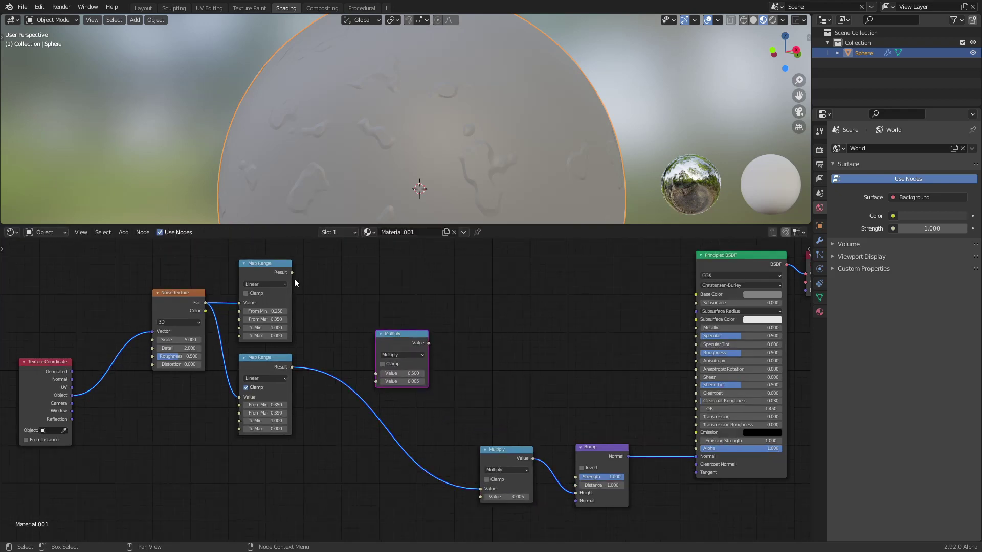
drag(292, 273, 376, 373)
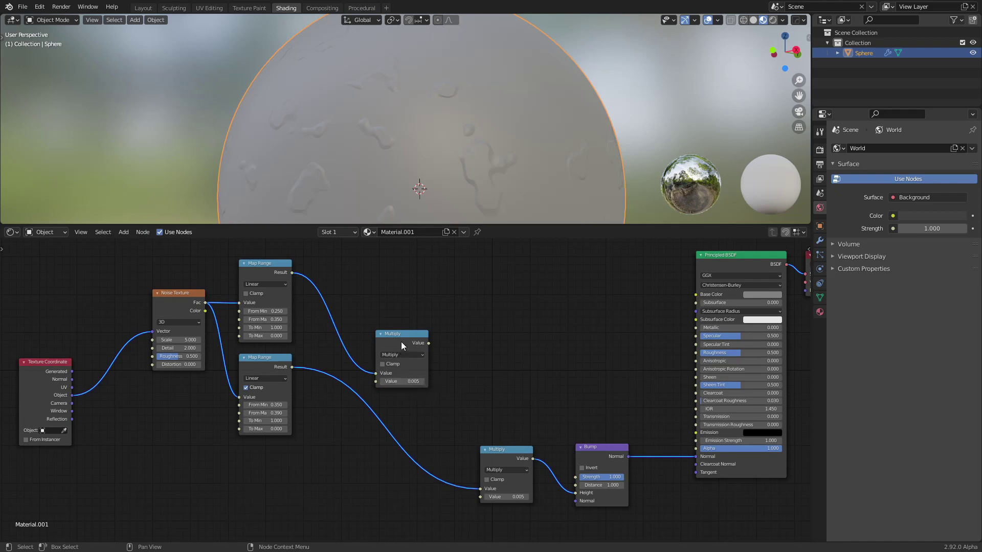
drag(400, 342, 491, 388)
drag(510, 453, 473, 454)
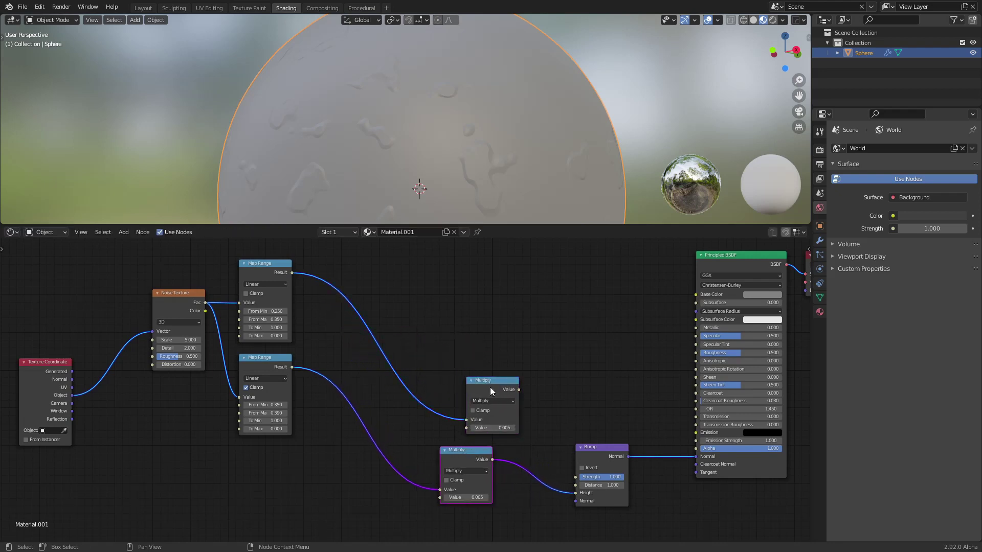
drag(490, 387, 459, 407)
mouse_move(455, 451)
mouse_down()
mouse_move(437, 451)
mouse_move(430, 427)
mouse_move(450, 454)
mouse_up()
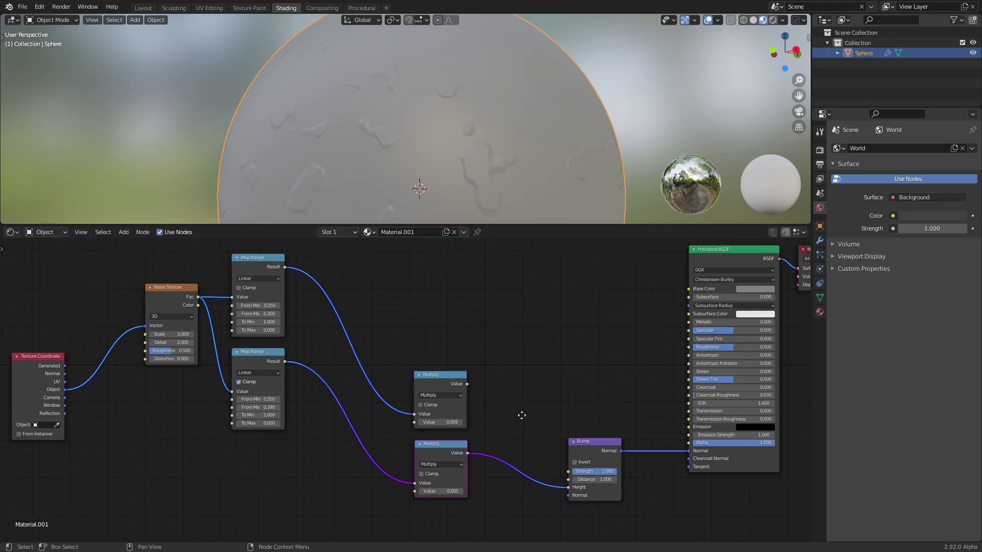
middle_drag(522, 414, 498, 406)
Step: Add an Add math node summing both Multiply outputs, and route it into Bump Height
key(shift+d)
click(563, 362)
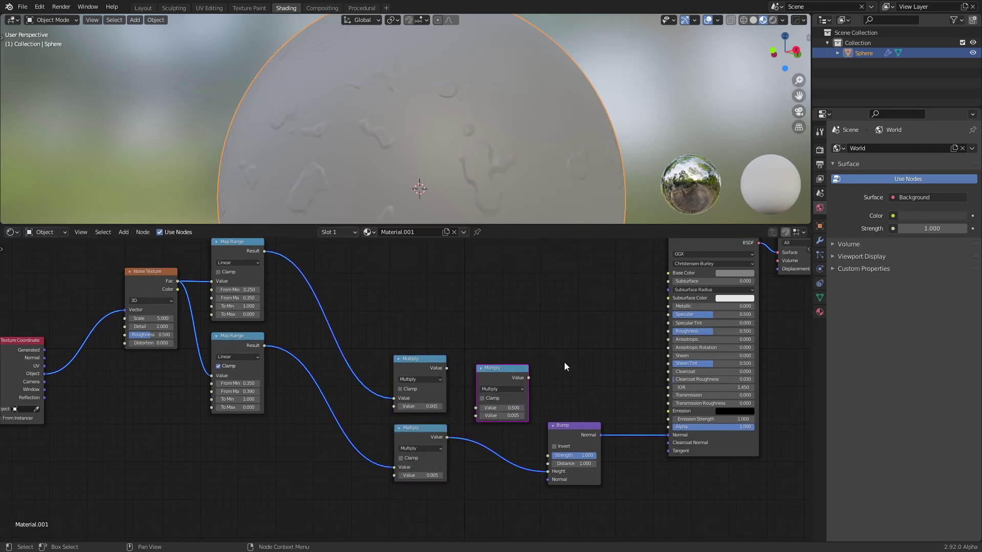
click(508, 389)
click(507, 406)
drag(447, 437, 472, 412)
drag(447, 368, 488, 417)
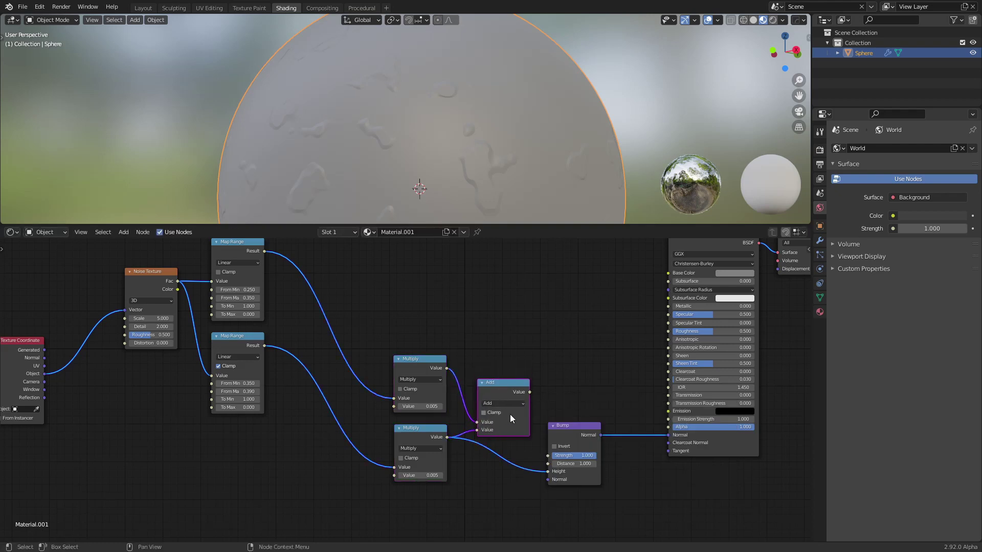
drag(560, 432, 576, 421)
drag(530, 392, 563, 460)
drag(495, 397, 496, 414)
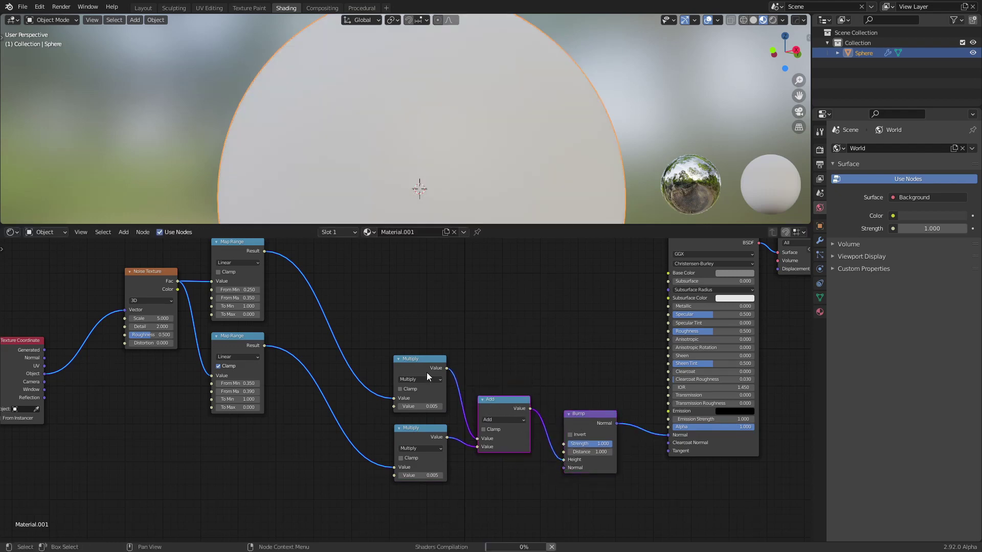
drag(426, 373, 417, 372)
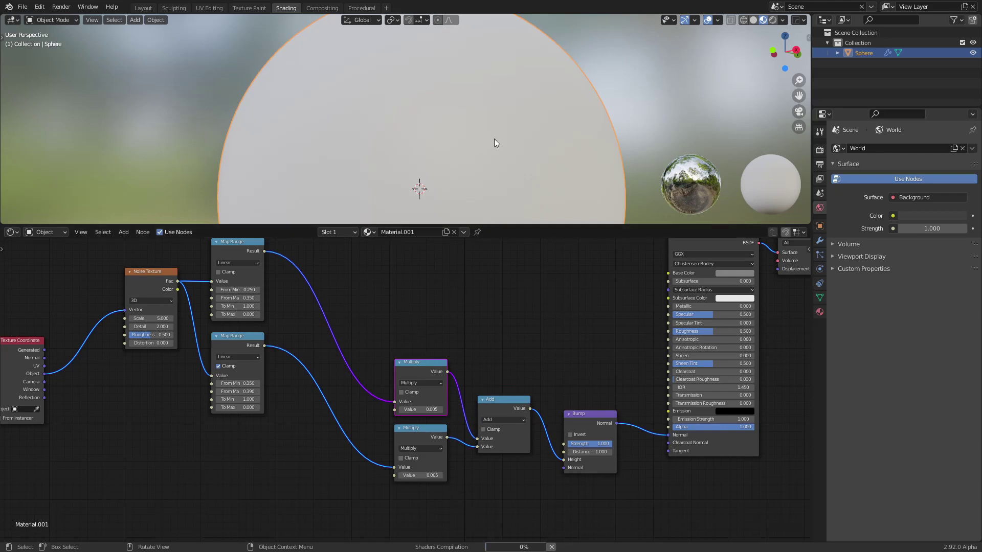
scroll(547, 400, up, 1)
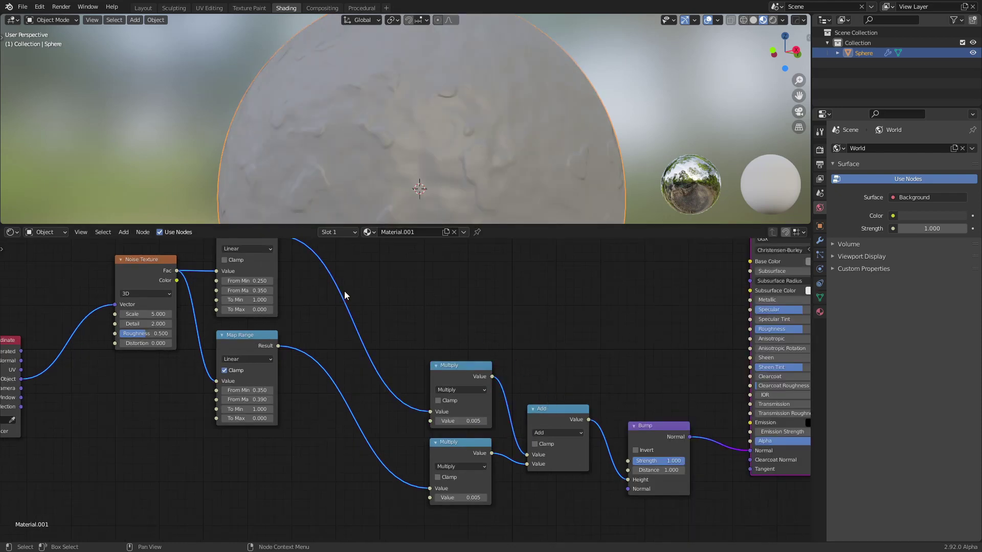
Step: Re-enable Clamp on the upper Map Range so the bumps become sparse, isolated blobs
scroll(397, 324, down, 1)
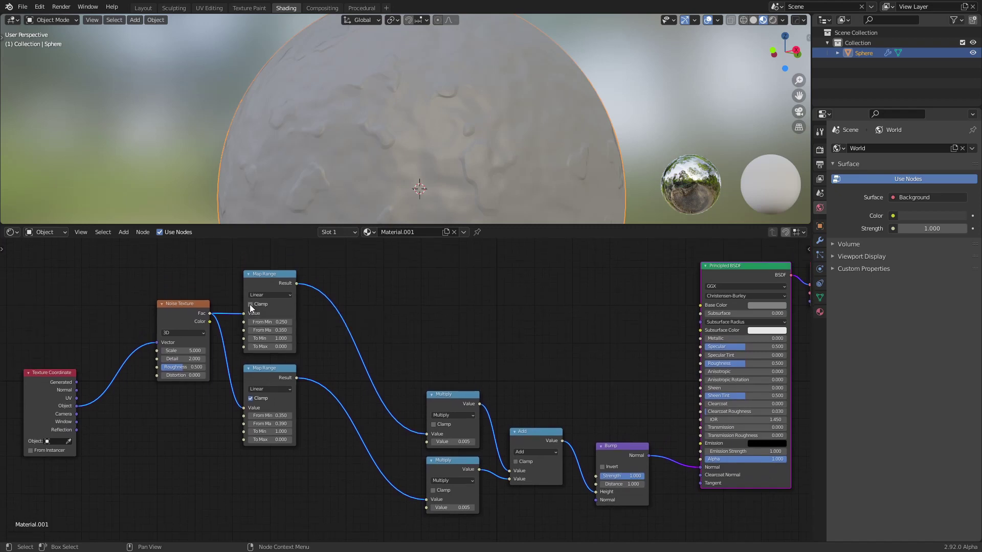
scroll(250, 304, up, 1)
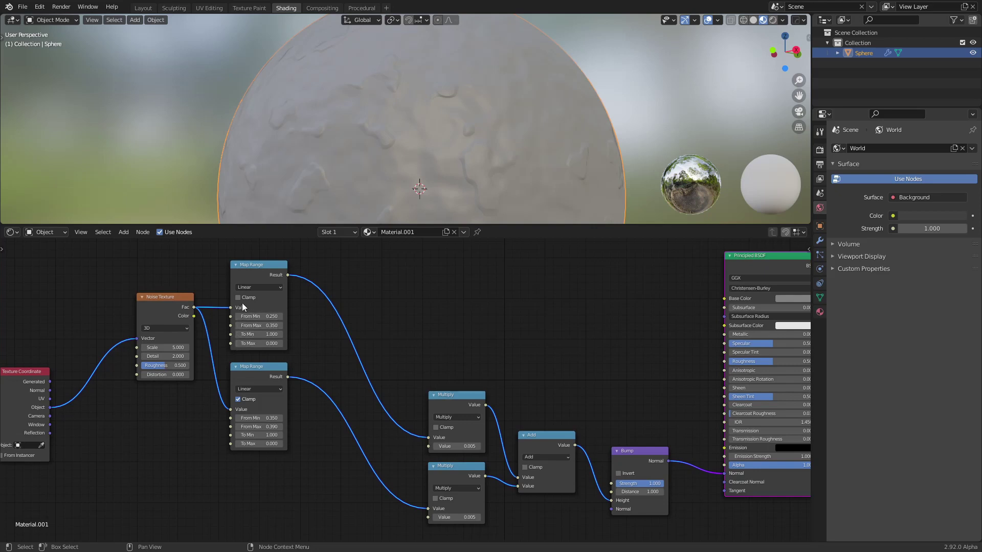
click(238, 297)
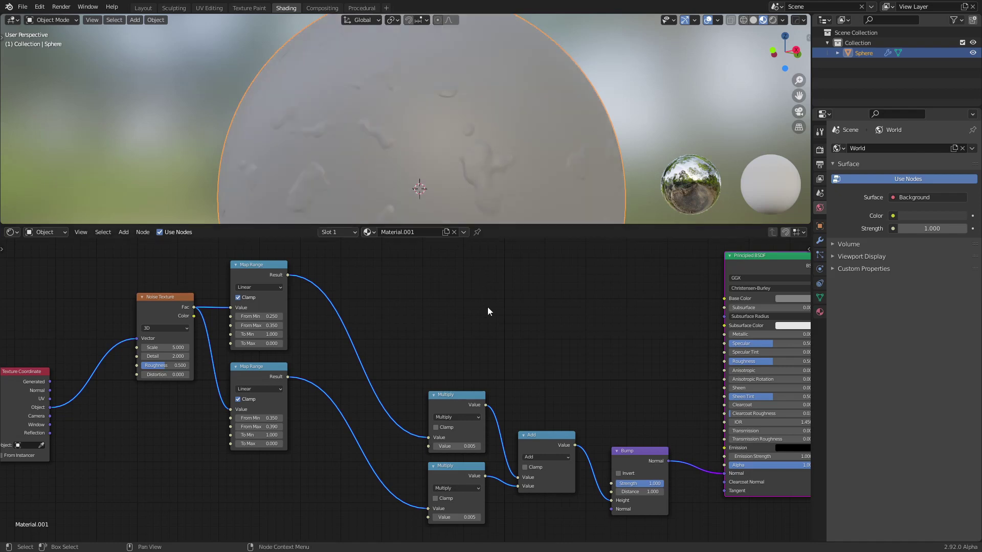
scroll(488, 299, up, 1)
scroll(444, 272, up, 1)
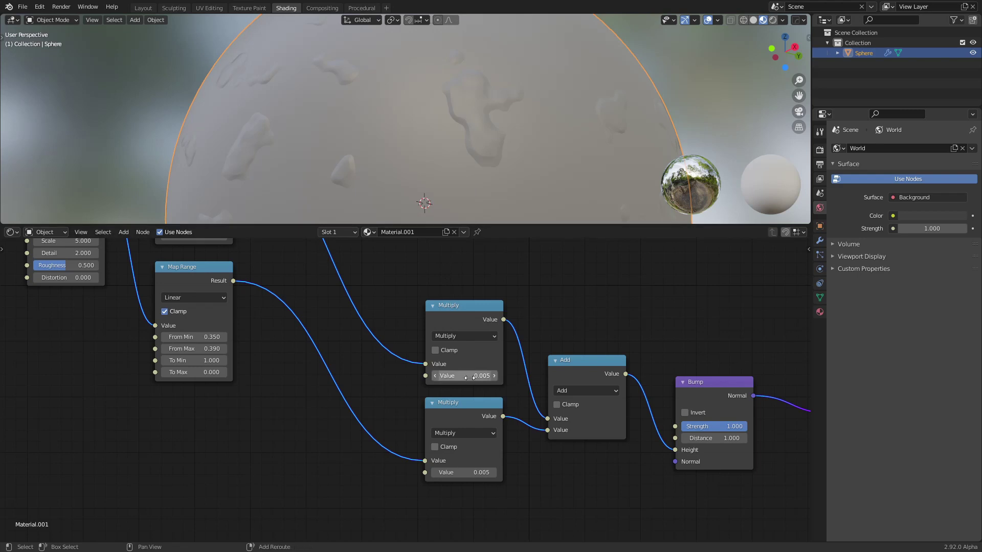
Step: Set the top Multiply factor to -0.025 and orbit to check the deeper dents
key(minus)
drag(464, 375, 450, 376)
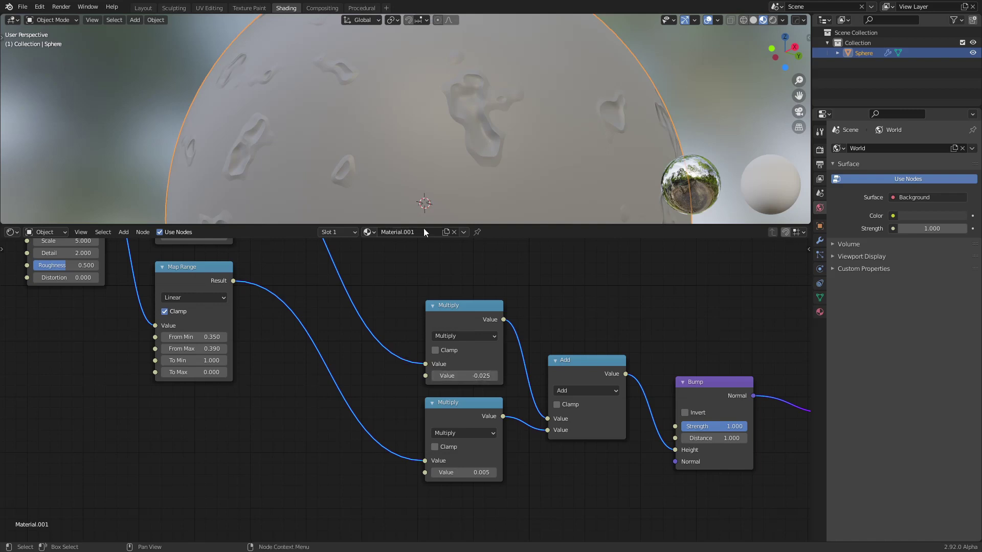
mouse_move(318, 155)
middle_down()
mouse_move(376, 165)
mouse_move(425, 80)
middle_up()
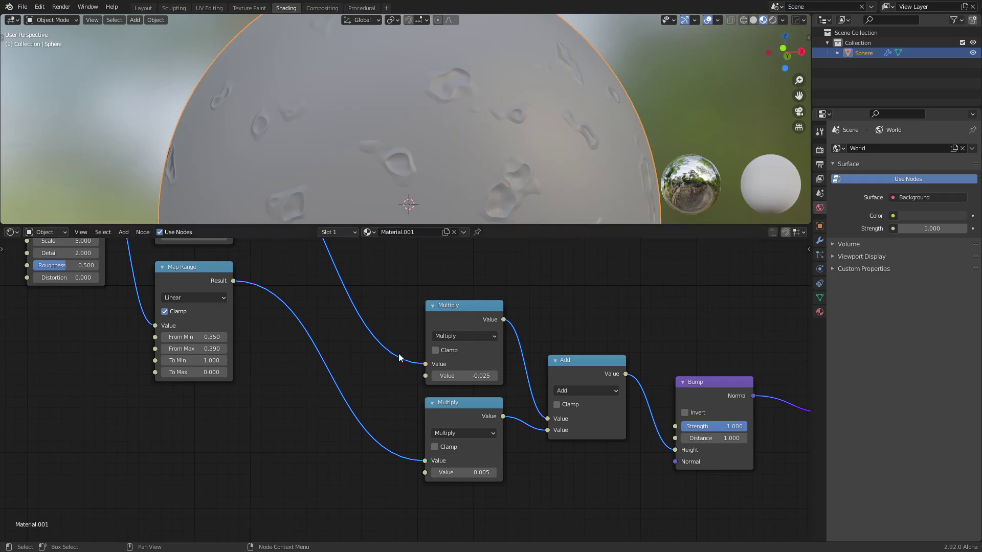
scroll(385, 333, down, 1)
middle_drag(366, 282, 425, 338)
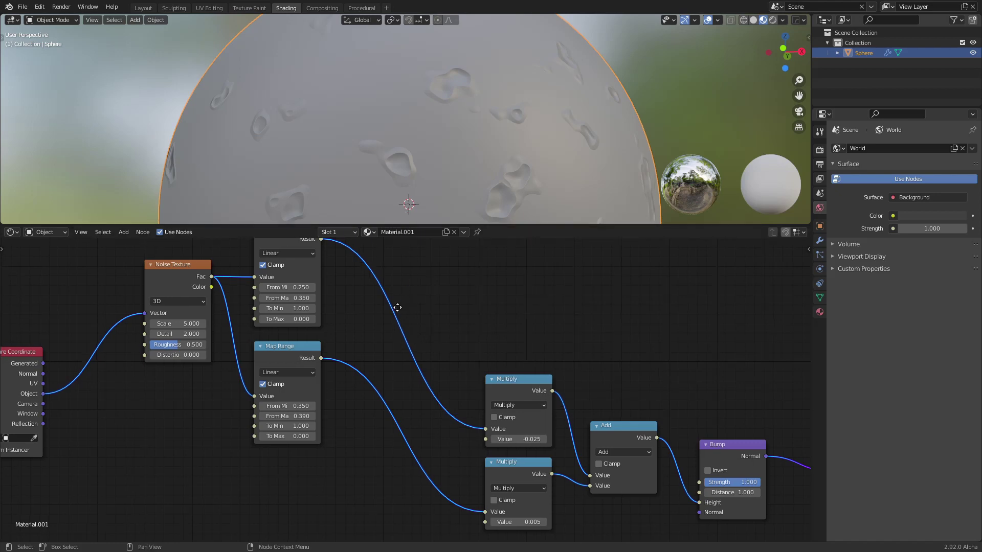
Step: Move the Noise Texture and Texture Coordinate nodes left to make room
middle_drag(394, 307, 472, 302)
middle_drag(276, 355, 415, 376)
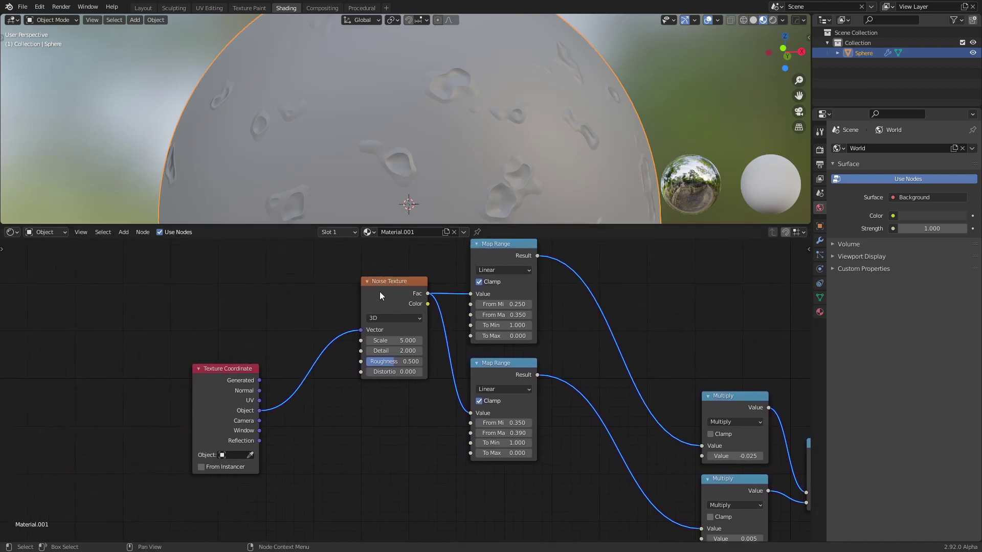
drag(380, 292, 359, 291)
middle_drag(401, 186, 400, 174)
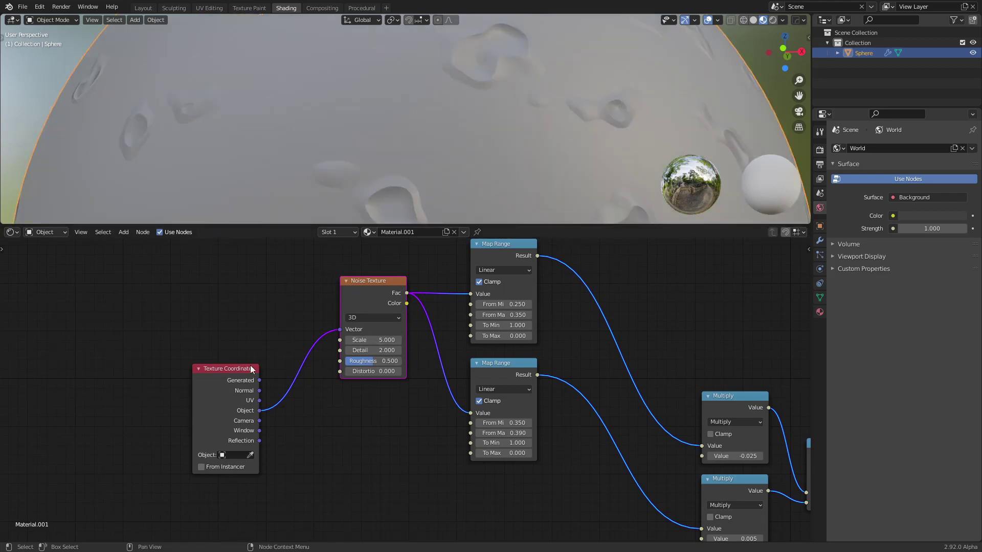
drag(251, 368, 233, 357)
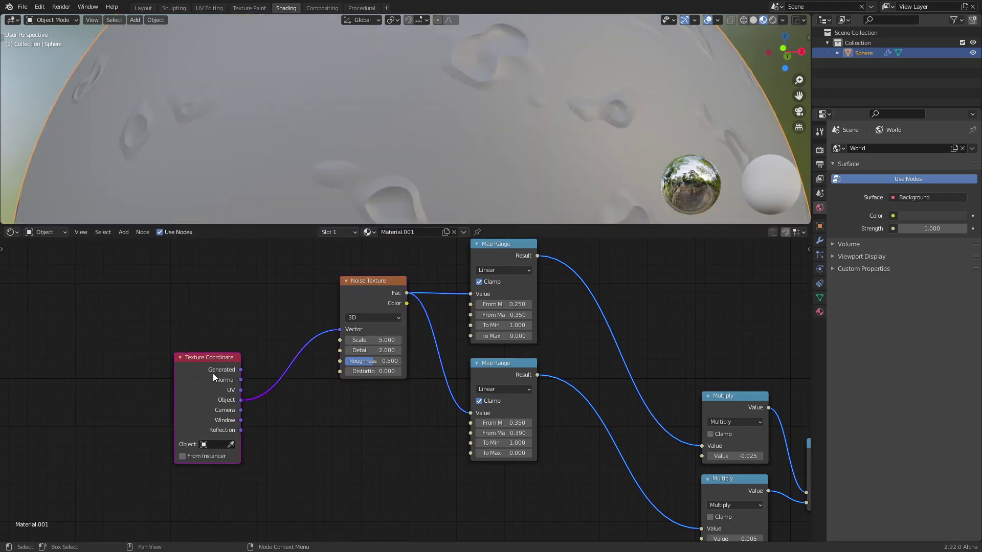
Step: Add a second Noise Texture feeding the lower Map Range, driven by Texture Coordinate Object
click(366, 298)
key(shift+d)
click(364, 419)
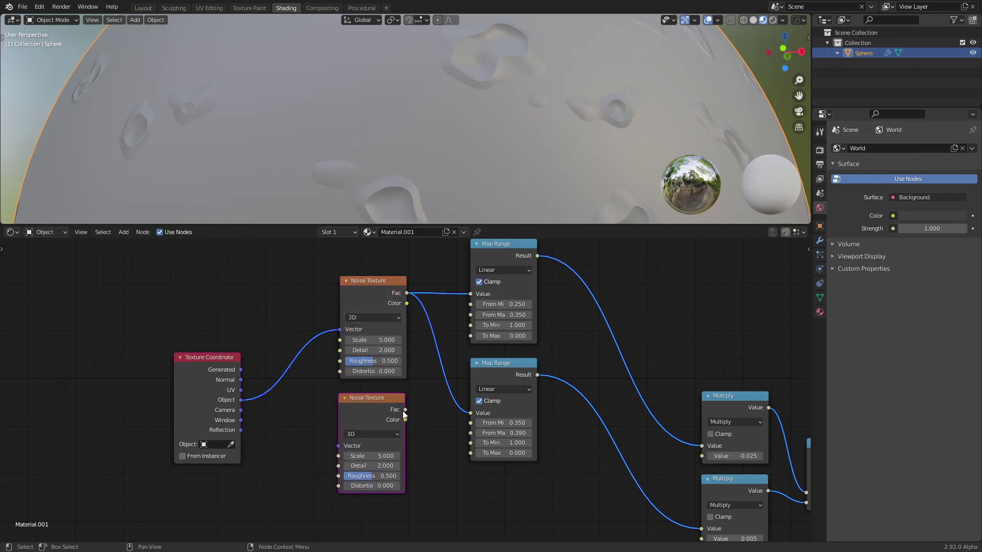
mouse_move(405, 410)
mouse_down()
mouse_move(443, 420)
mouse_move(471, 413)
mouse_up()
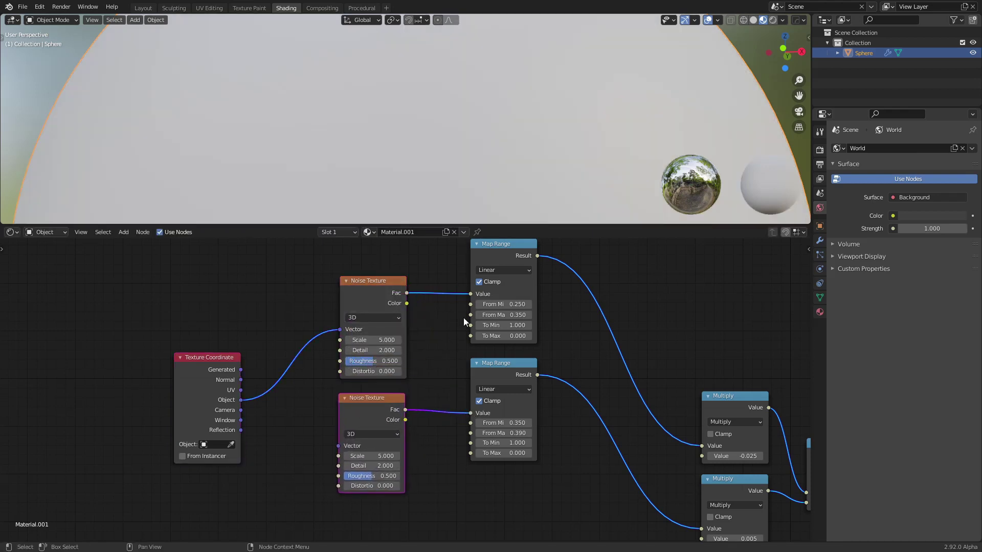
drag(240, 399, 338, 446)
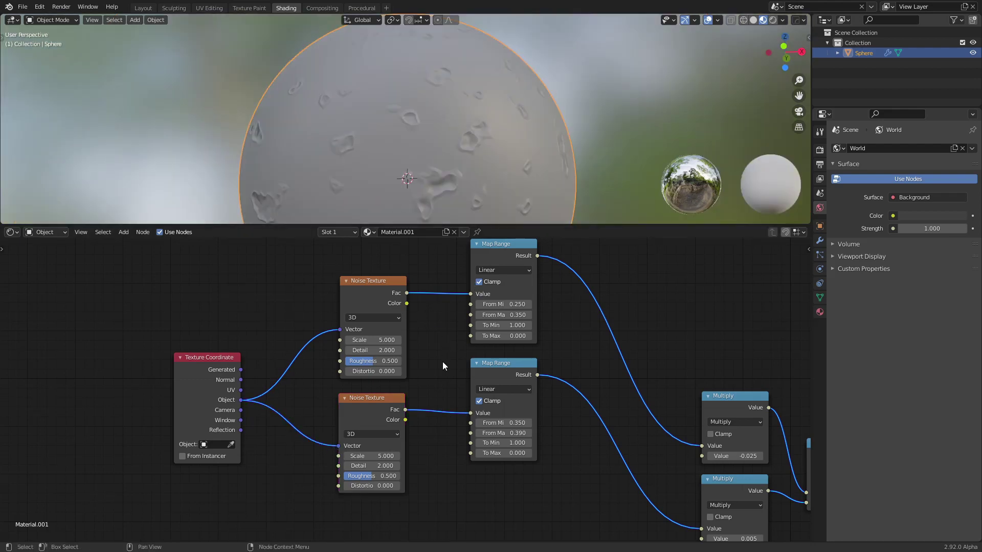
Step: Orbit and zoom around the sphere to inspect the blob-shaped bump dents
scroll(442, 361, up, 2)
scroll(445, 139, up, 1)
scroll(445, 140, up, 3)
scroll(444, 140, up, 2)
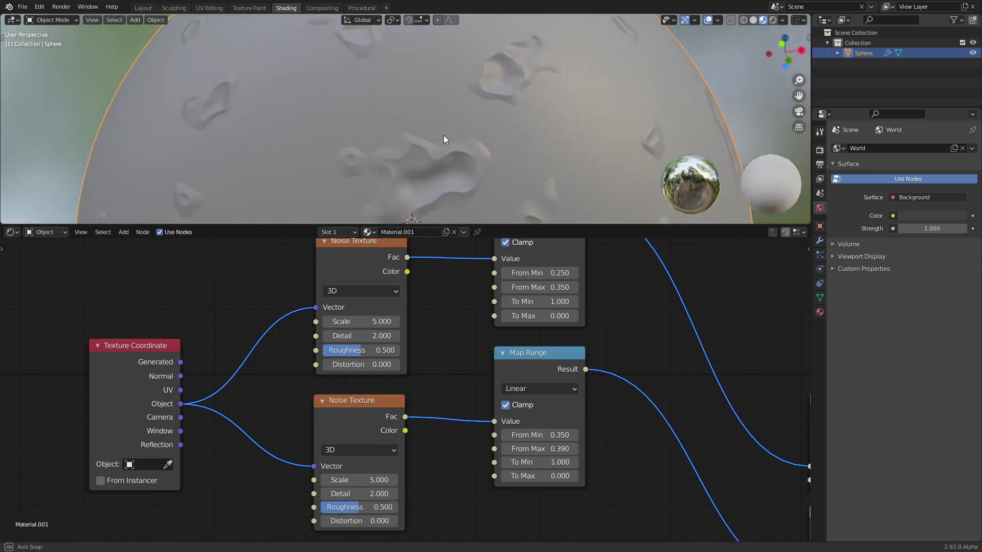
mouse_move(443, 135)
middle_down()
mouse_move(423, 148)
mouse_move(426, 118)
middle_up()
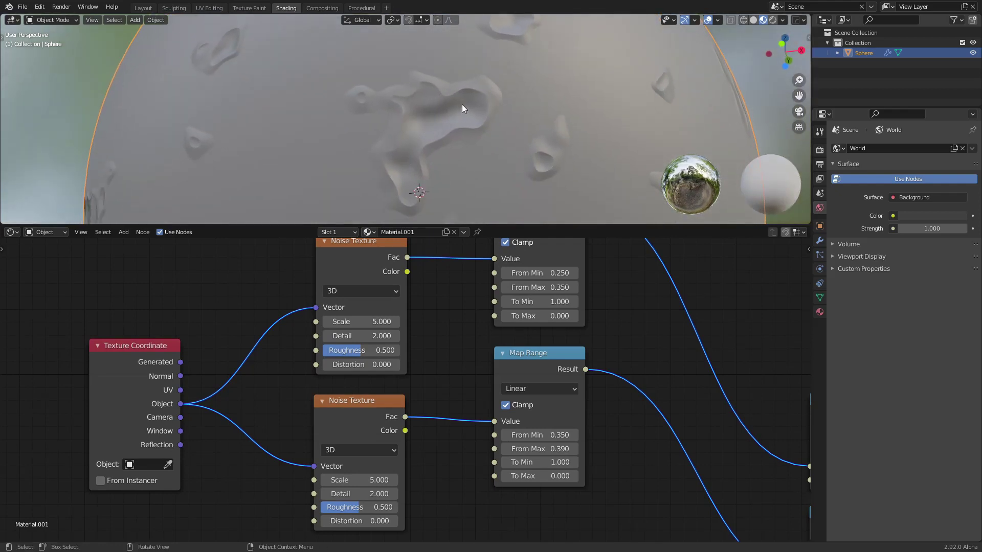
shift+scroll(445, 366, down, 2)
shift+scroll(450, 351, down, 3)
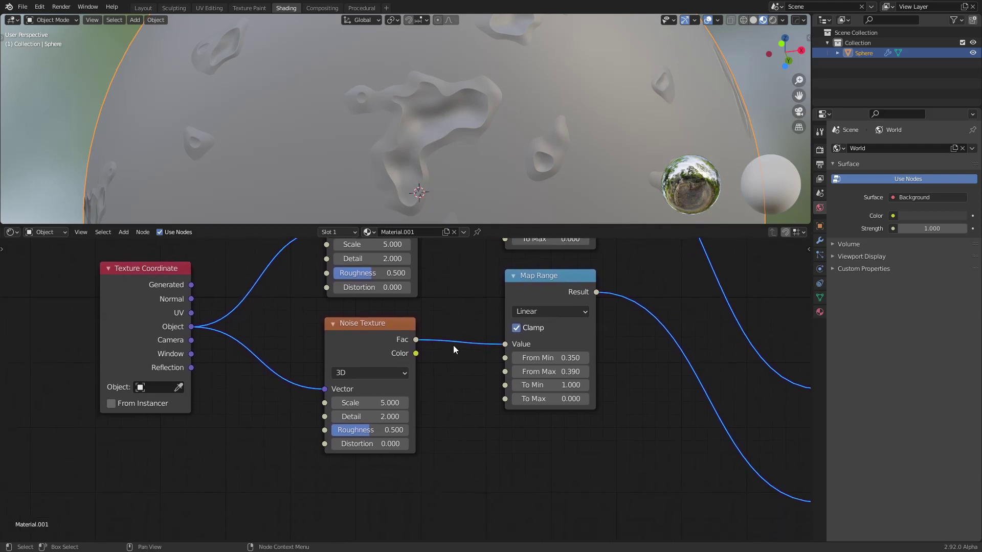
scroll(450, 430, up, 1)
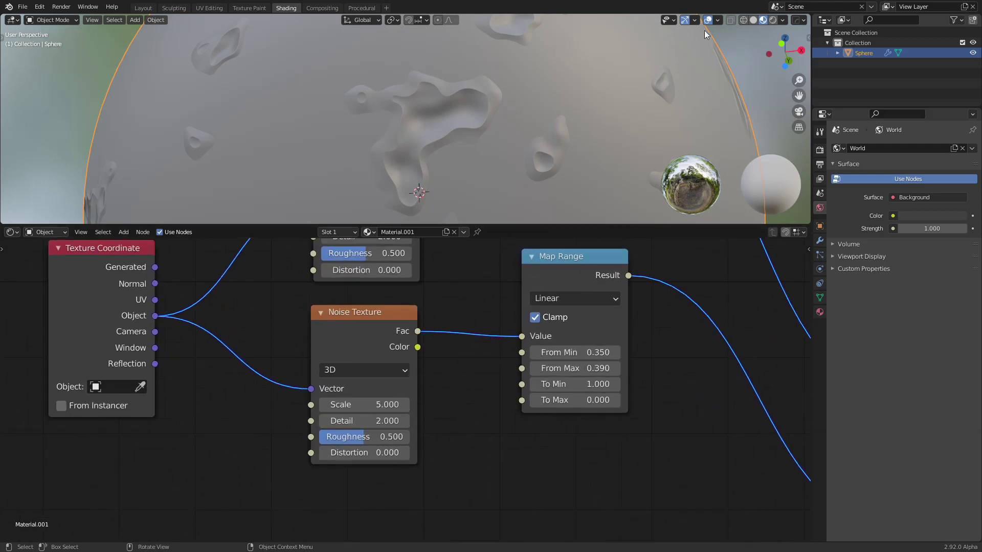
middle_drag(557, 162, 533, 154)
scroll(540, 155, down, 2)
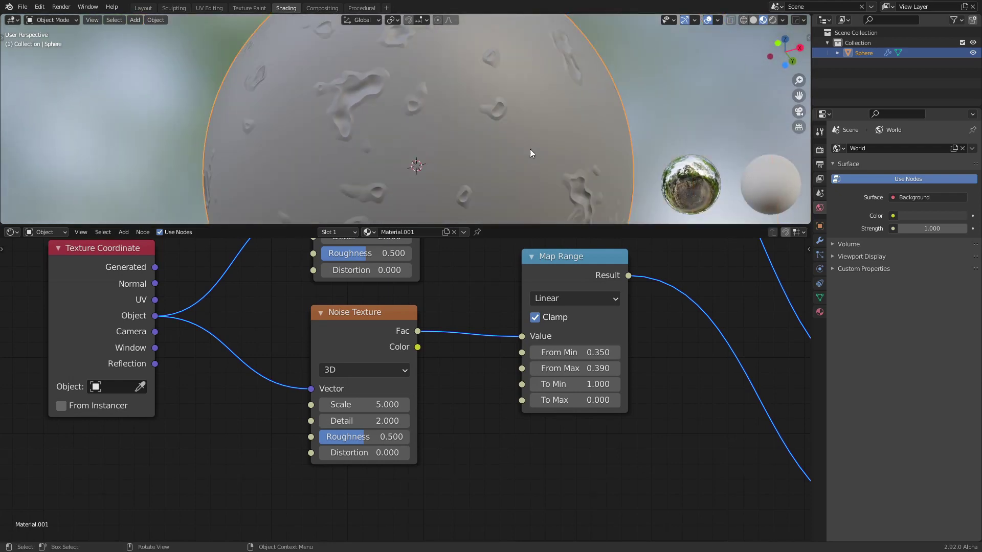
scroll(530, 149, down, 2)
scroll(511, 140, down, 2)
scroll(441, 148, up, 4)
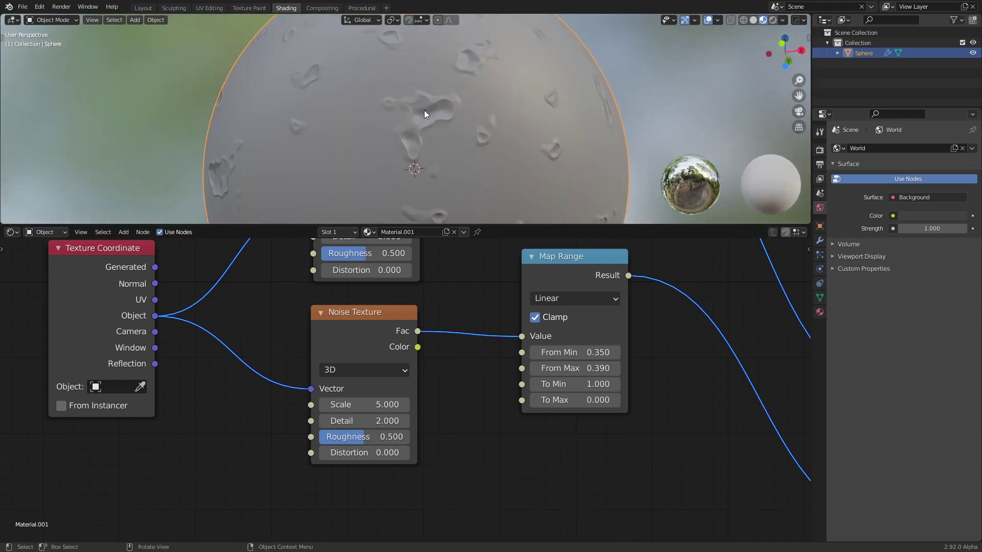
scroll(452, 144, up, 3)
scroll(505, 140, up, 2)
scroll(484, 139, down, 2)
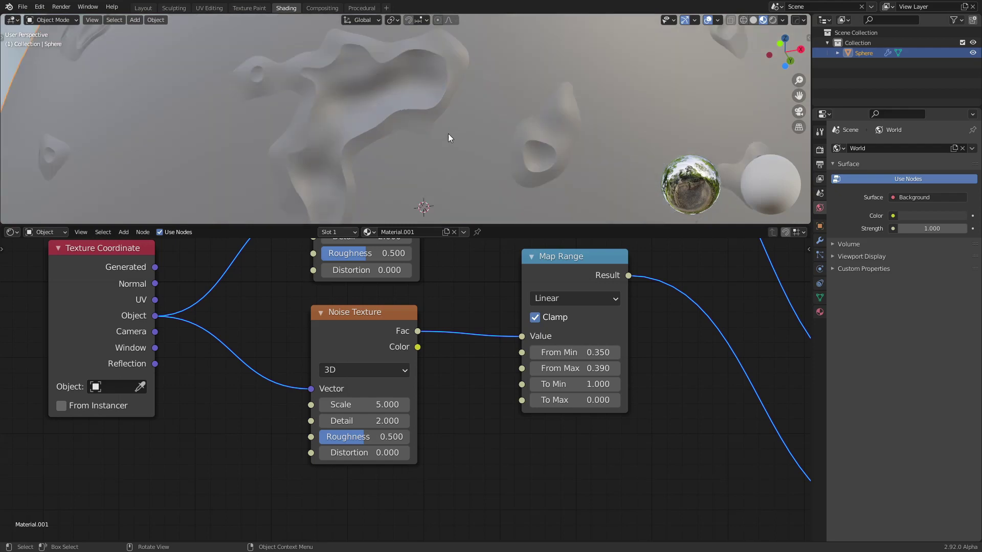
Step: Raise the upper Noise Texture's Detail to 7.84
shift+drag(389, 421, 407, 421)
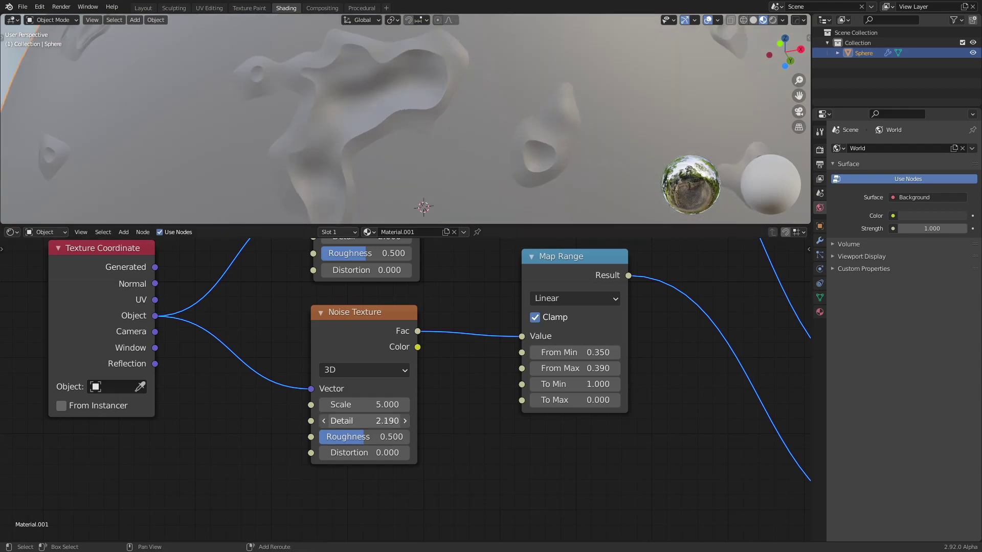
key(ctrl+z)
scroll(450, 295, down, 2)
shift+scroll(450, 322, up, 5)
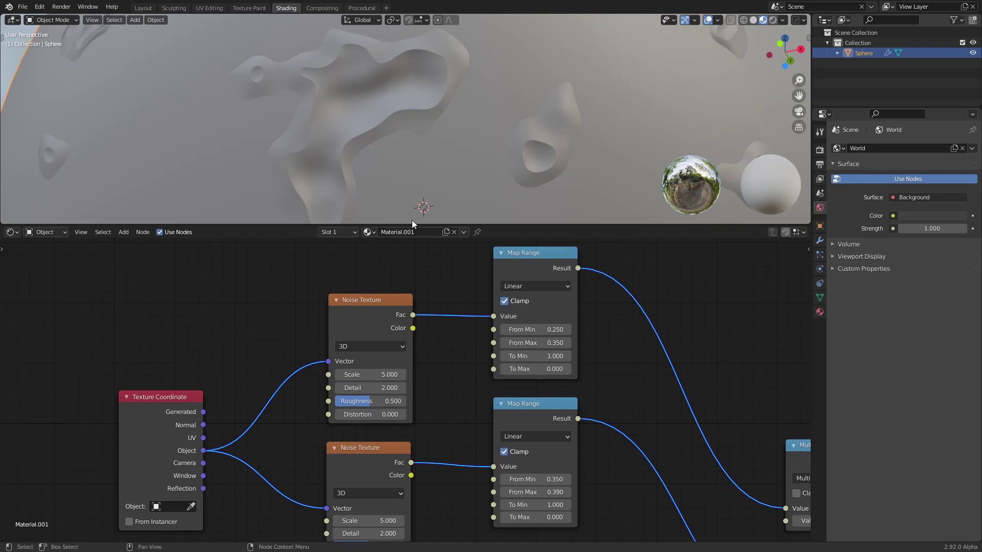
scroll(371, 392, up, 1)
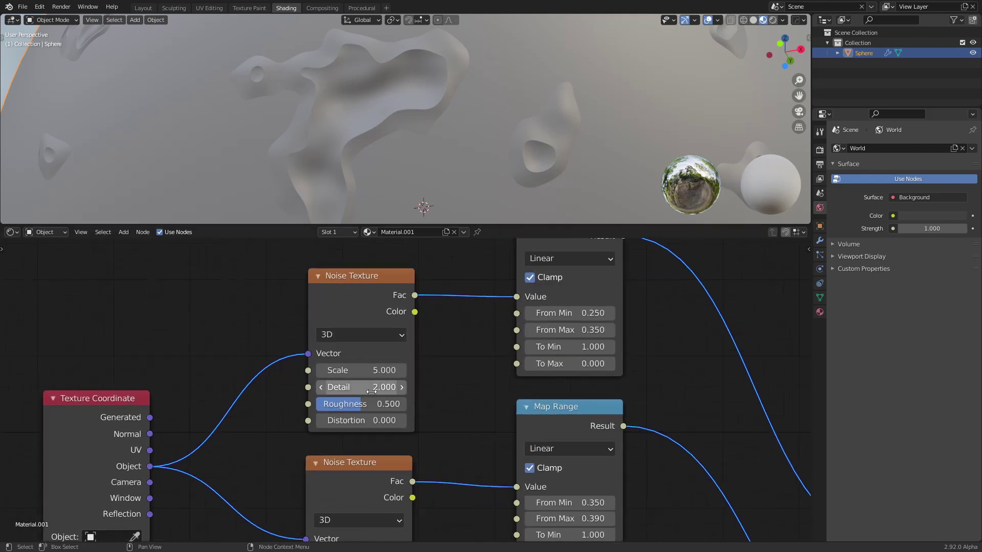
click(371, 391)
text(3)
key(Return)
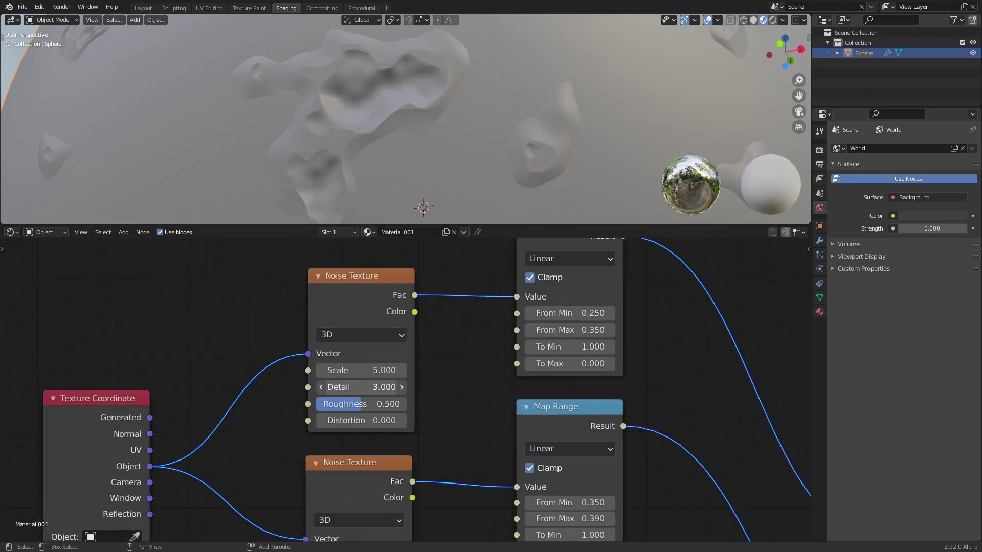
mouse_move(371, 387)
mouse_down()
mouse_move(358, 406)
mouse_move(366, 406)
mouse_move(348, 404)
mouse_up()
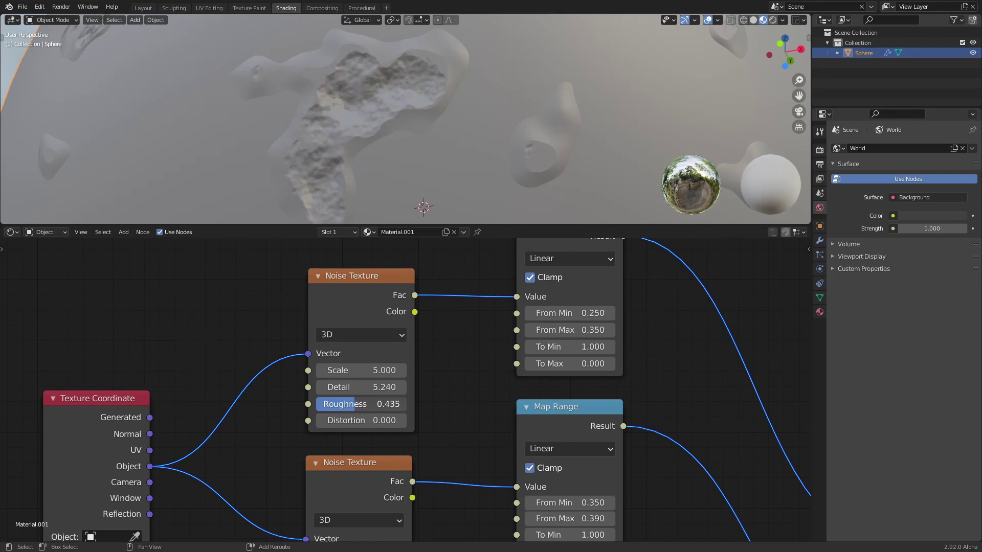
key(ctrl+z)
key(ctrl+z)
mouse_move(425, 364)
middle_down()
mouse_move(446, 311)
mouse_move(443, 286)
middle_up()
Step: Raise the lower Noise Texture's Detail to 4.2, then frame both Noise Texture nodes
middle_drag(419, 459, 393, 415)
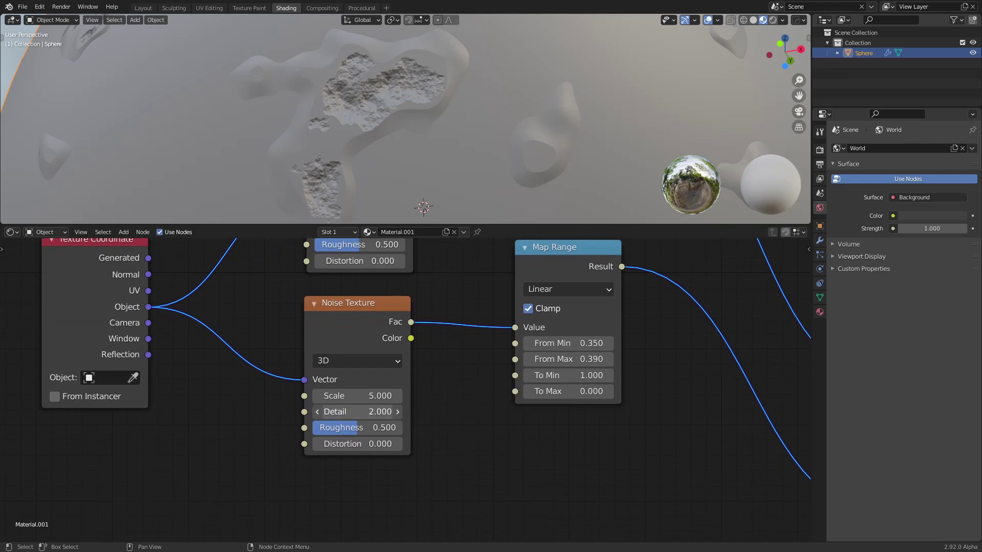
drag(358, 411, 383, 412)
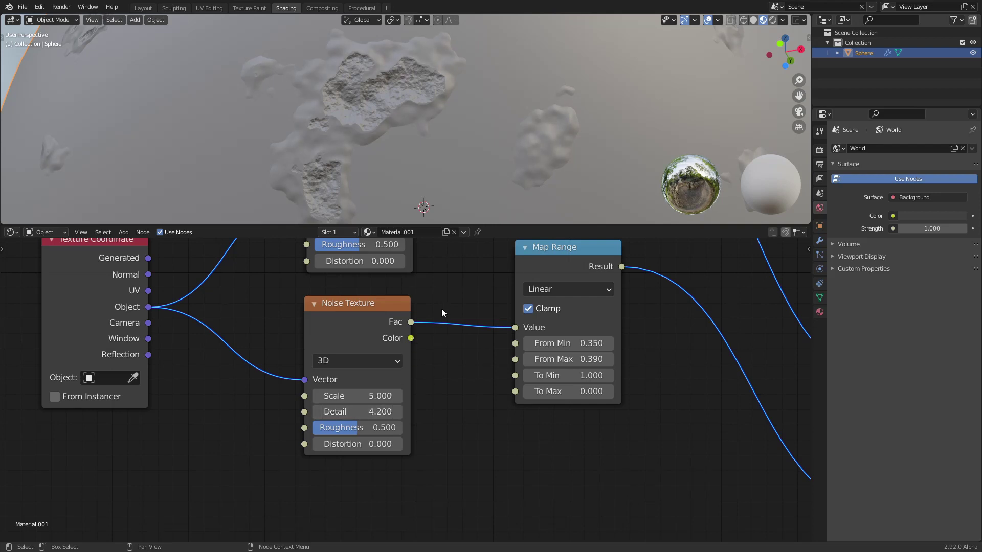
scroll(441, 308, down, 1)
middle_drag(441, 309, 437, 348)
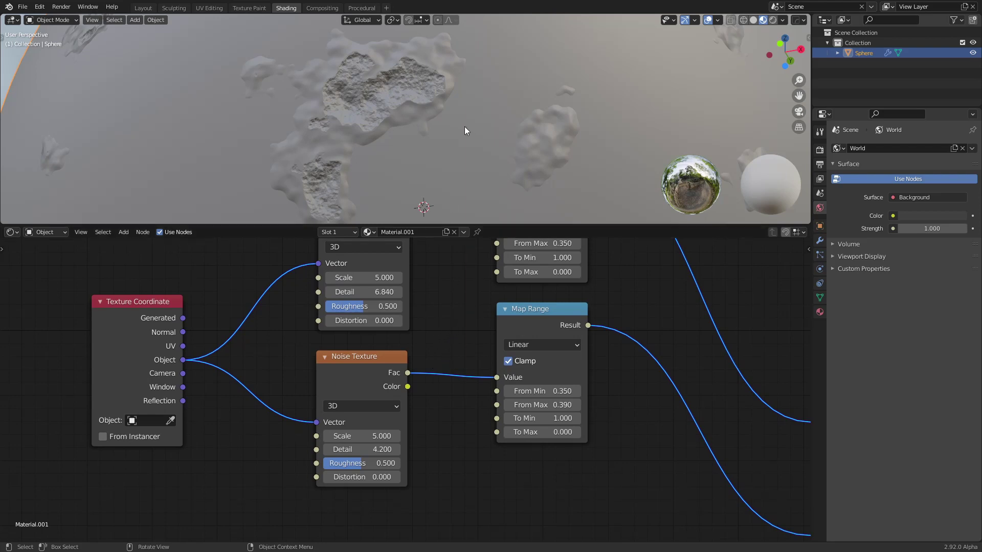
scroll(412, 133, down, 2)
scroll(405, 106, up, 2)
scroll(387, 141, down, 2)
scroll(420, 132, down, 1)
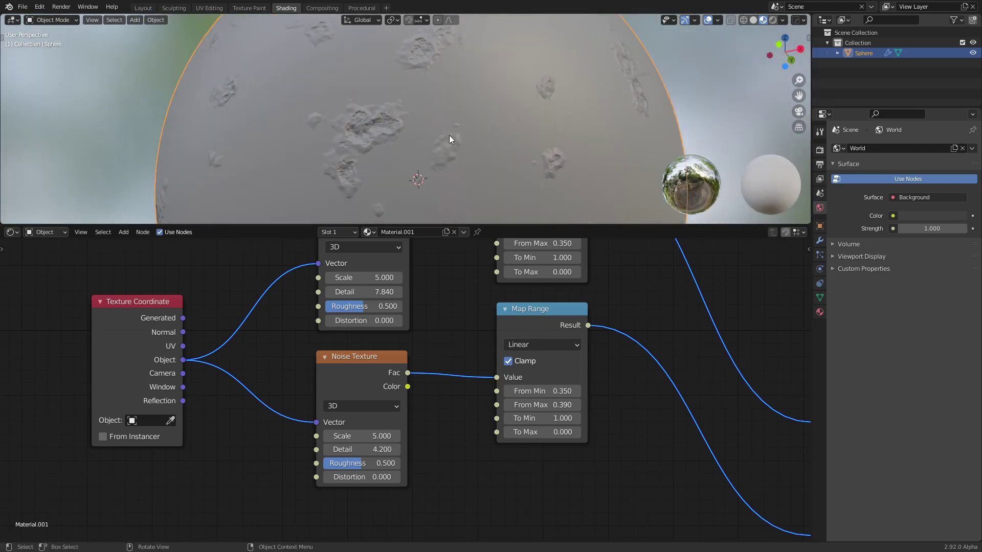
Step: Rearrange both Noise Texture and Map Range nodes into a tidier, closer layout
scroll(451, 309, down, 3)
middle_drag(436, 326, 405, 379)
click(347, 312)
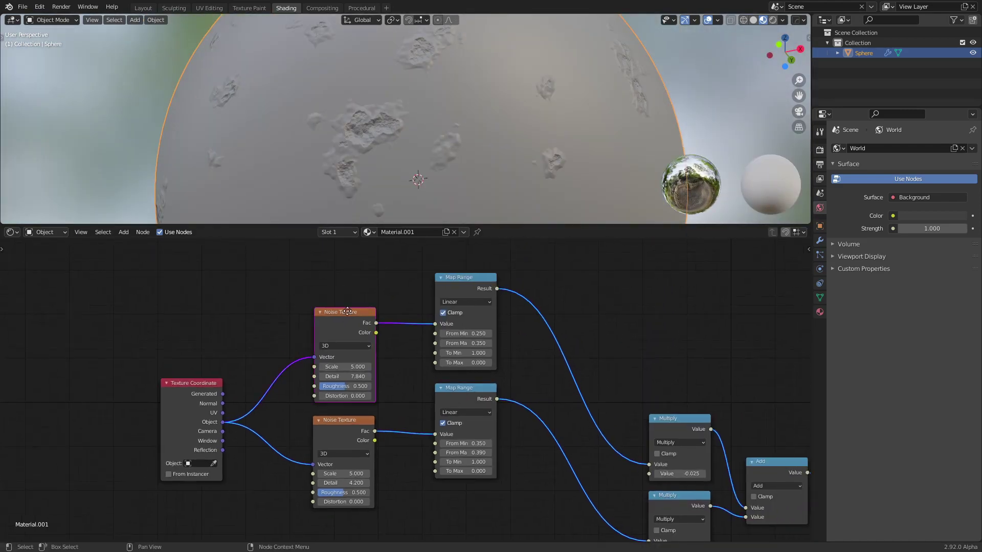
drag(347, 312, 347, 289)
drag(343, 420, 344, 398)
drag(464, 397, 419, 407)
drag(465, 278, 417, 289)
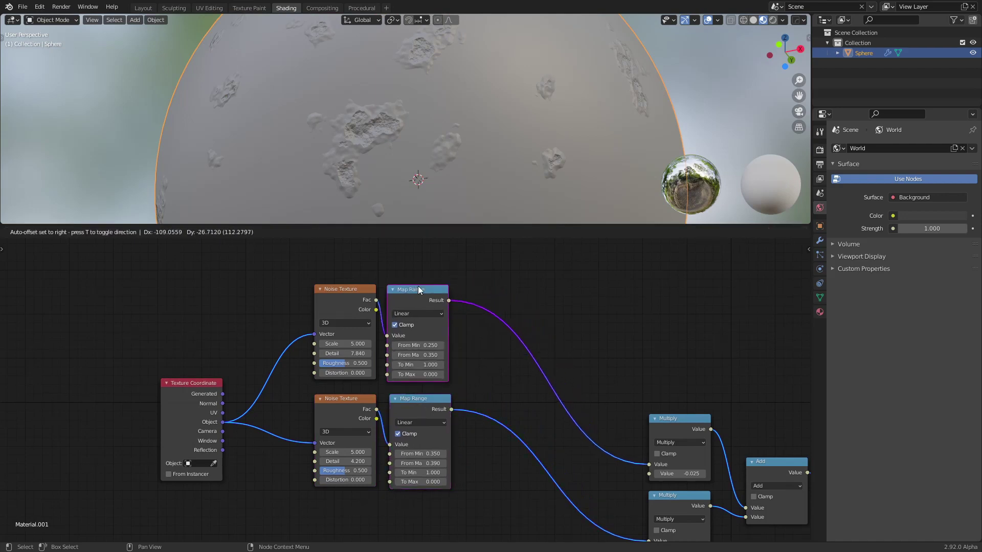
middle_drag(486, 112, 449, 139)
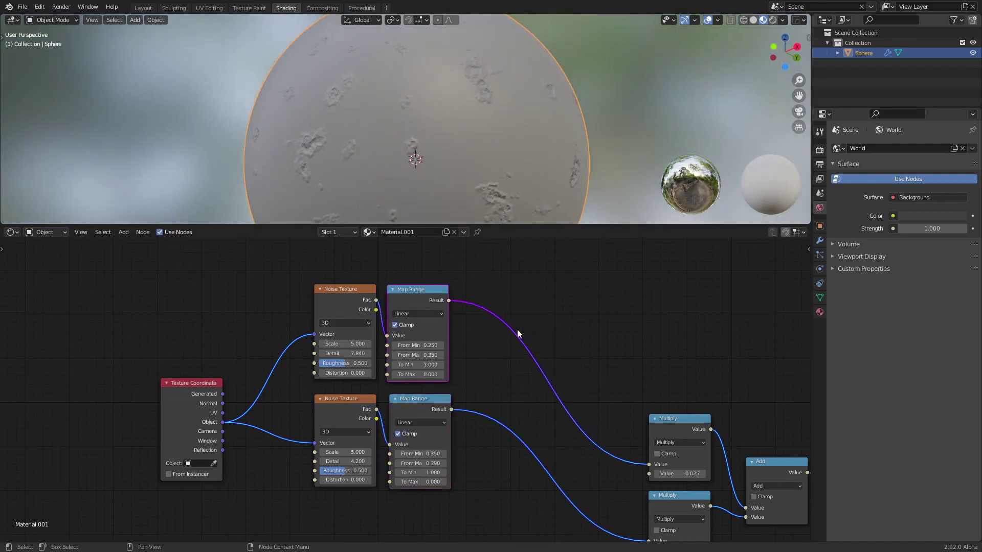
scroll(581, 333, down, 2)
middle_drag(581, 332, 376, 319)
Step: Add a ColorRamp node and place it above-right of the upper Map Range
key(shift+a)
click(377, 319)
text(r)
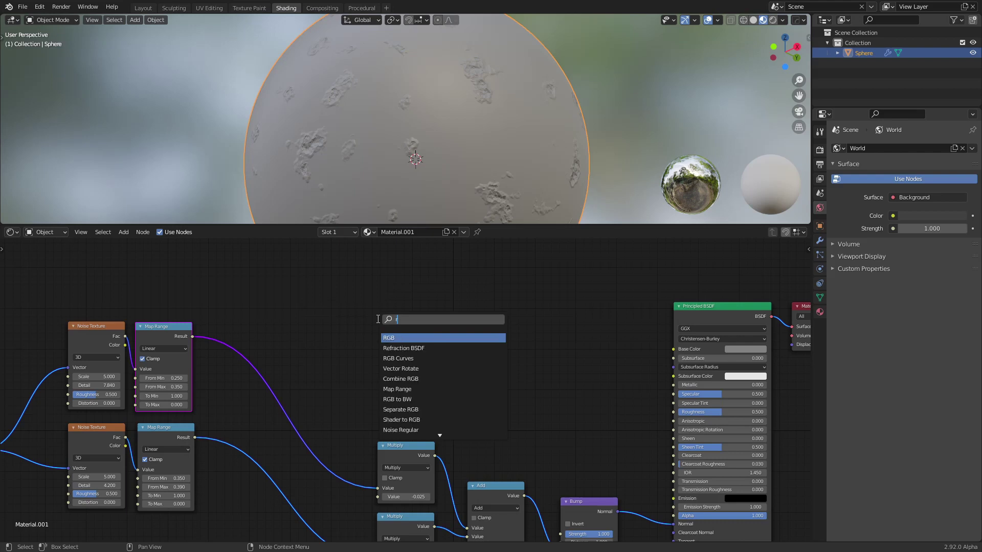
text(an)
key(BackSpace)
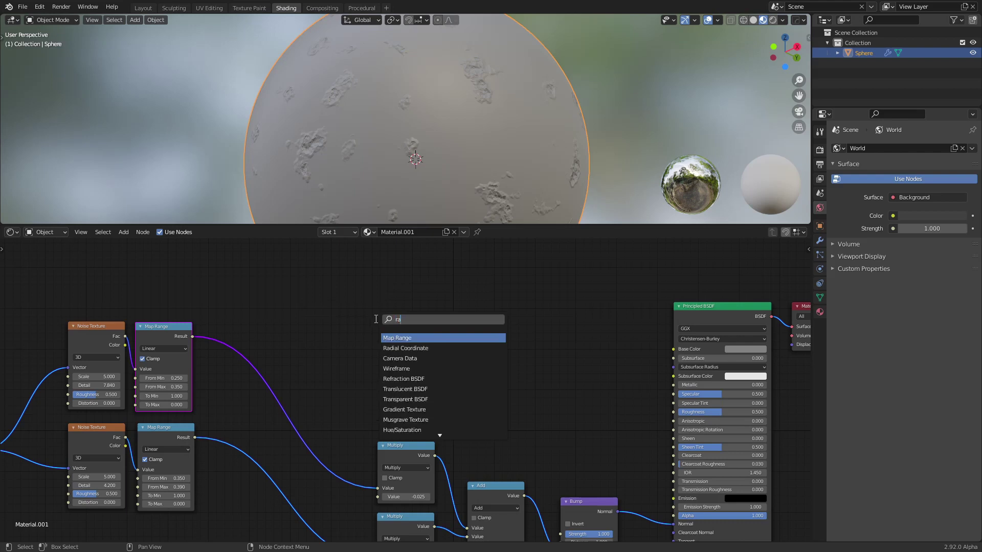
text(m)
click(404, 348)
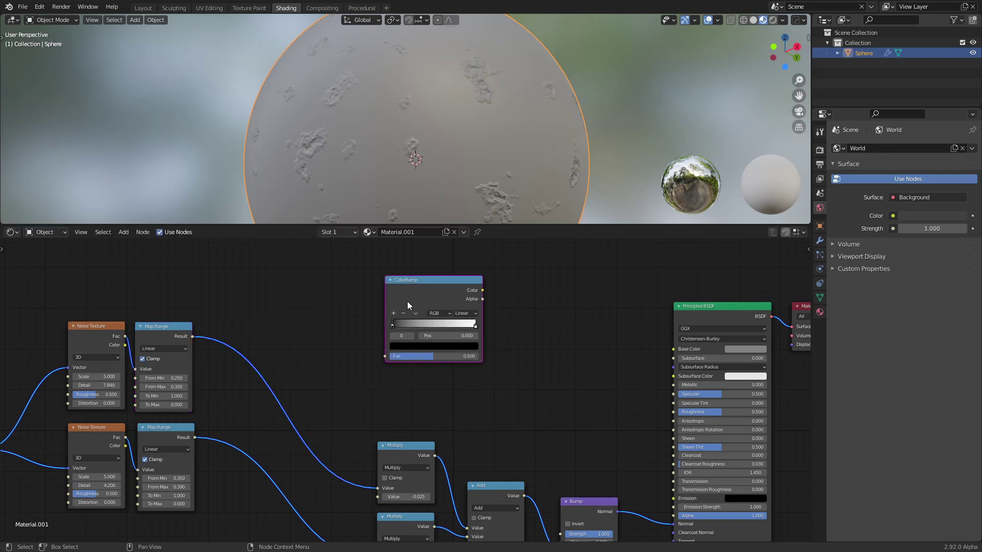
middle_drag(419, 290, 492, 316)
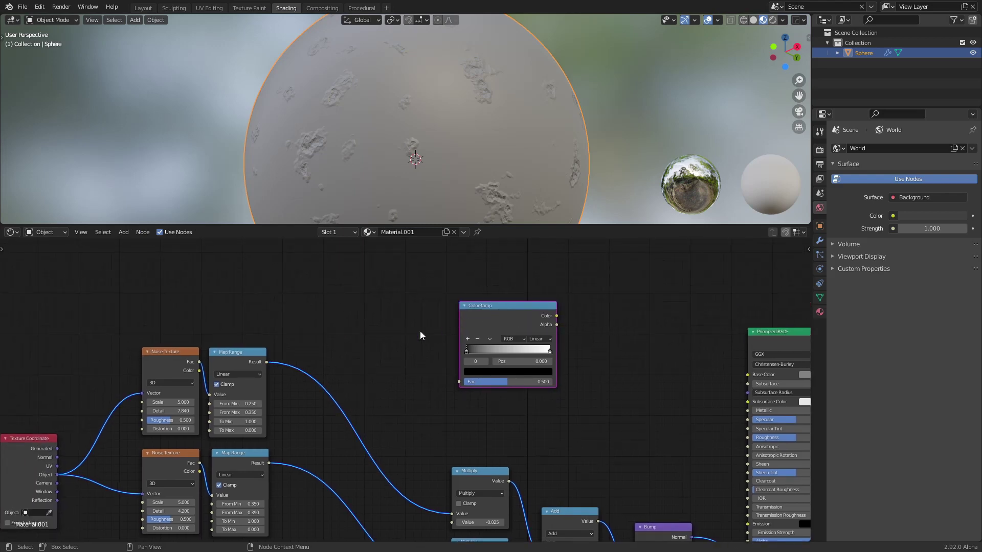
drag(496, 332, 426, 331)
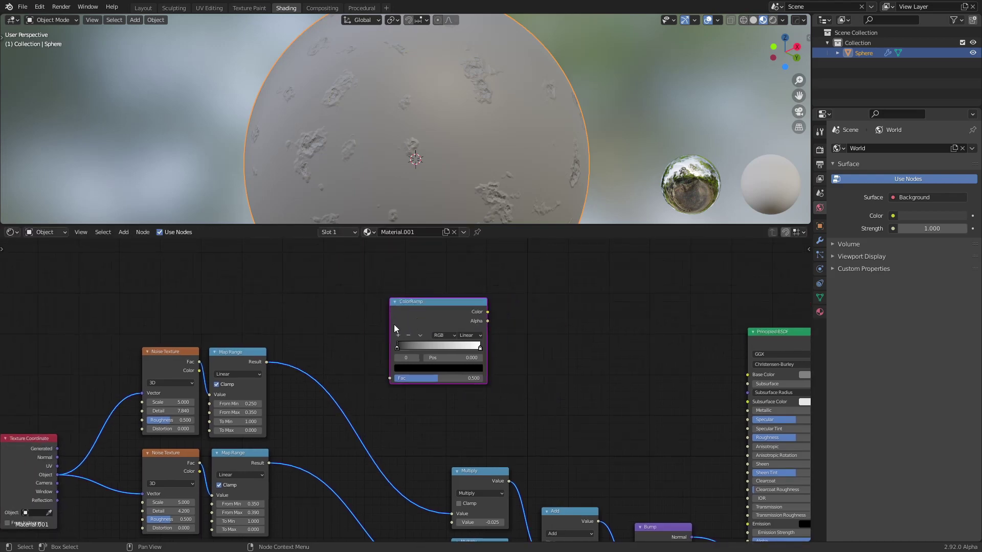
scroll(339, 361, up, 1)
drag(419, 366, 387, 349)
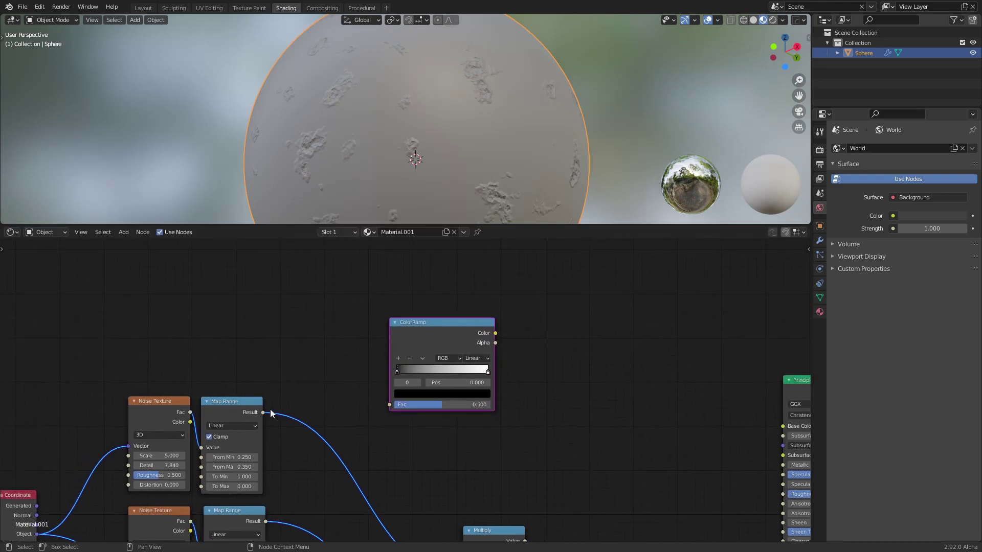
Step: Preview the upper Map Range and link its Result into the ColorRamp Fac
ctrl+shift+click(245, 404)
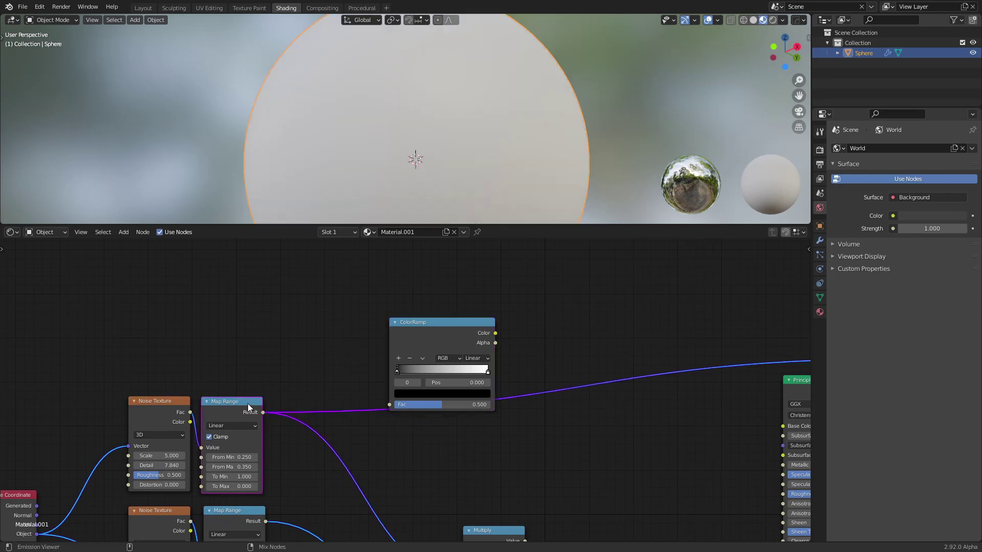
middle_drag(320, 367, 326, 339)
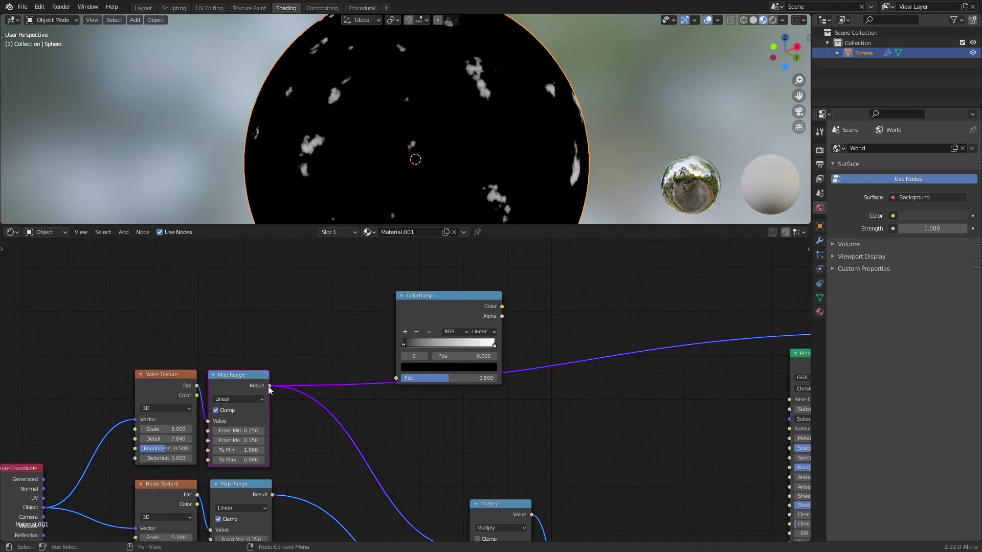
drag(269, 386, 396, 378)
drag(414, 345, 412, 313)
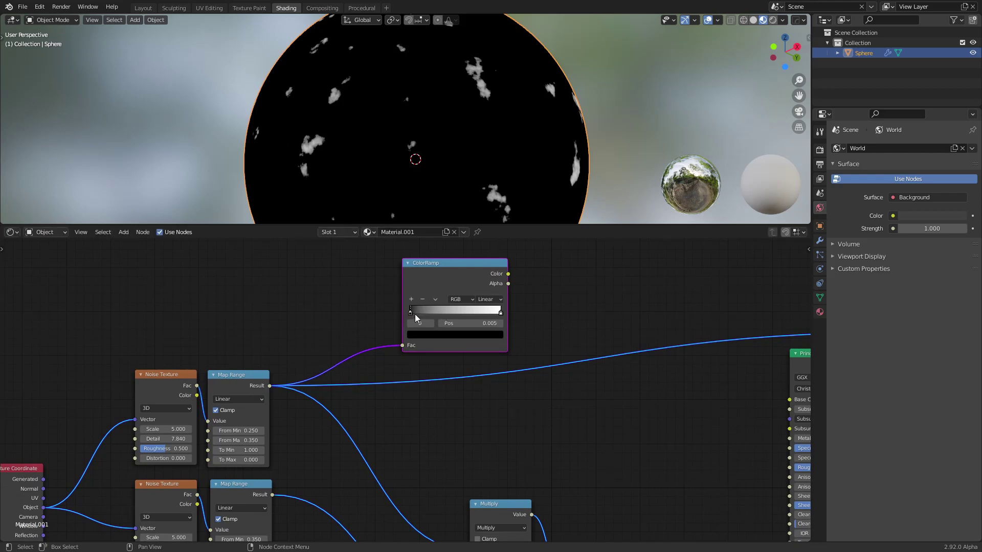
Step: Make the ColorRamp's right stop an orange-brown
click(500, 311)
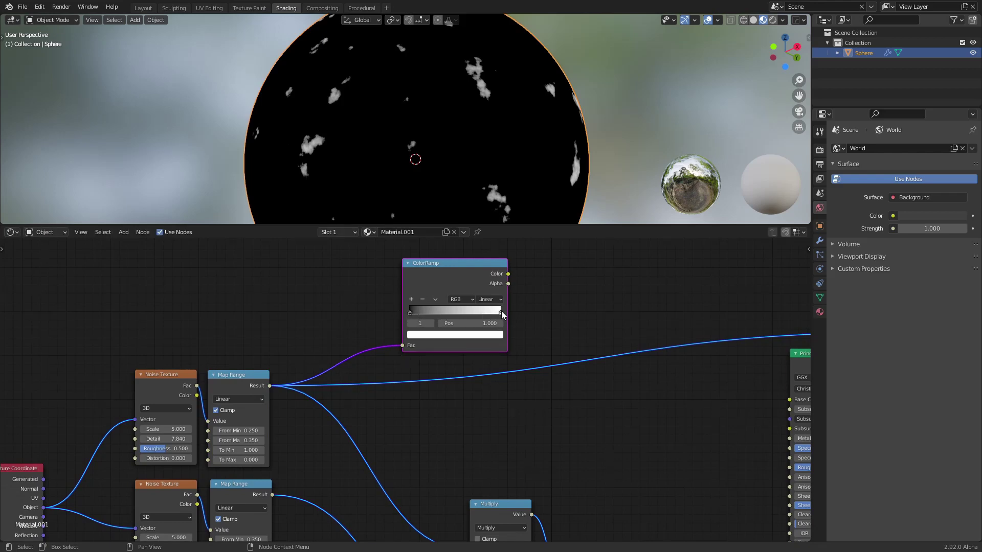
click(485, 336)
click(455, 335)
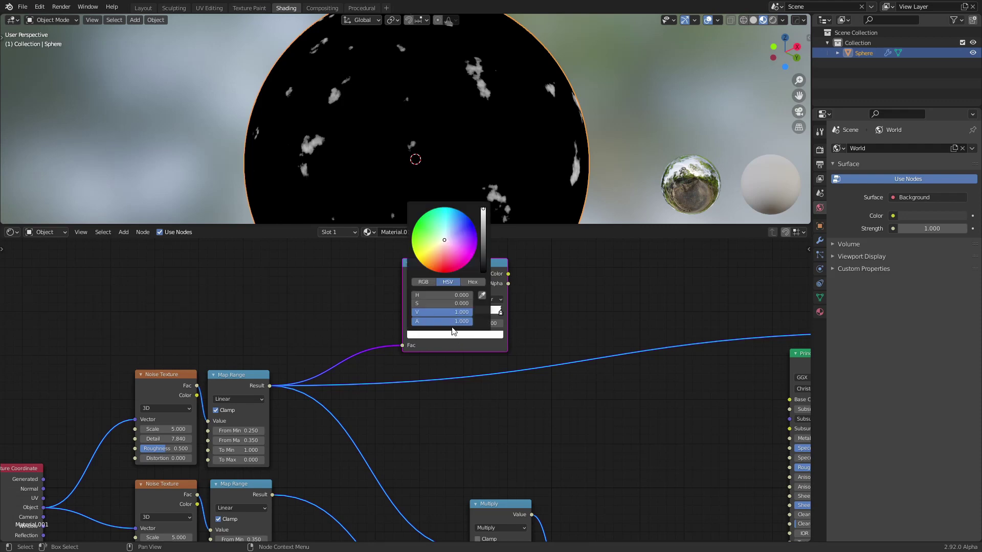
click(439, 261)
drag(436, 258, 437, 262)
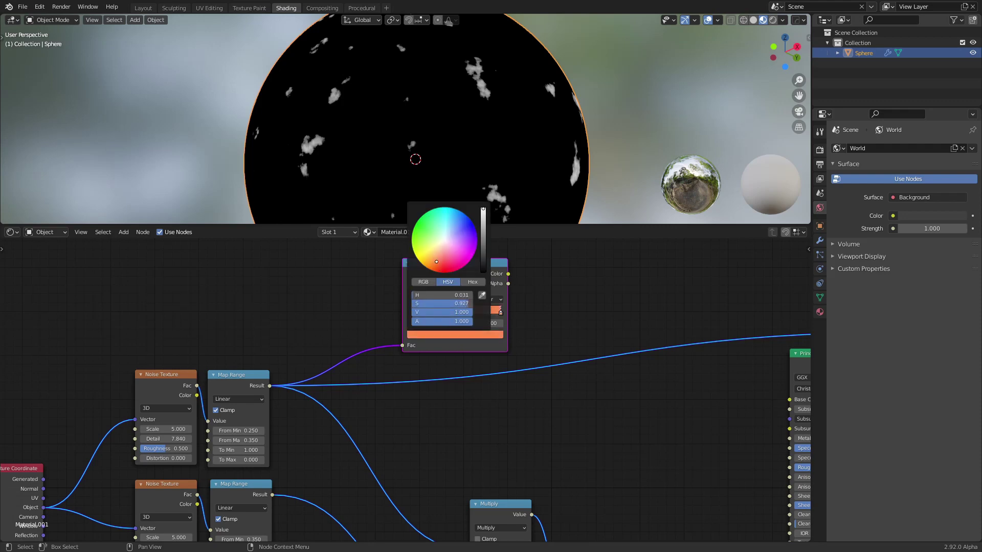
drag(485, 234, 484, 239)
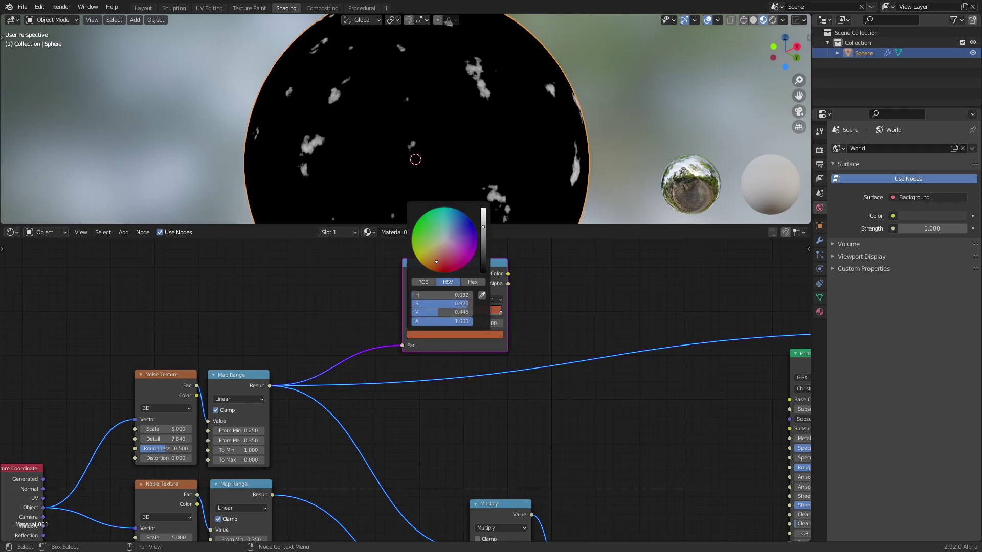
Step: Make the ColorRamp's left stop a very dark brown
click(409, 314)
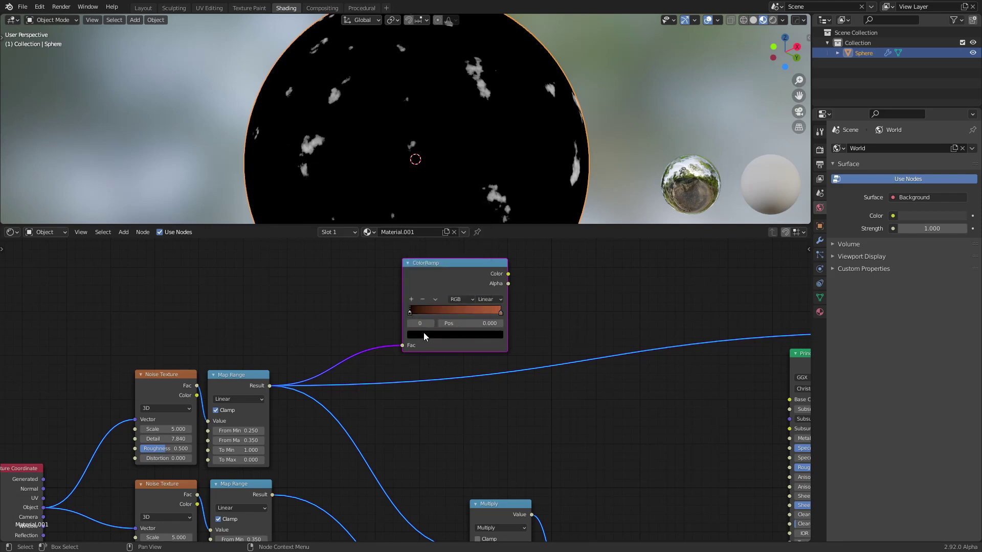
click(423, 334)
click(487, 257)
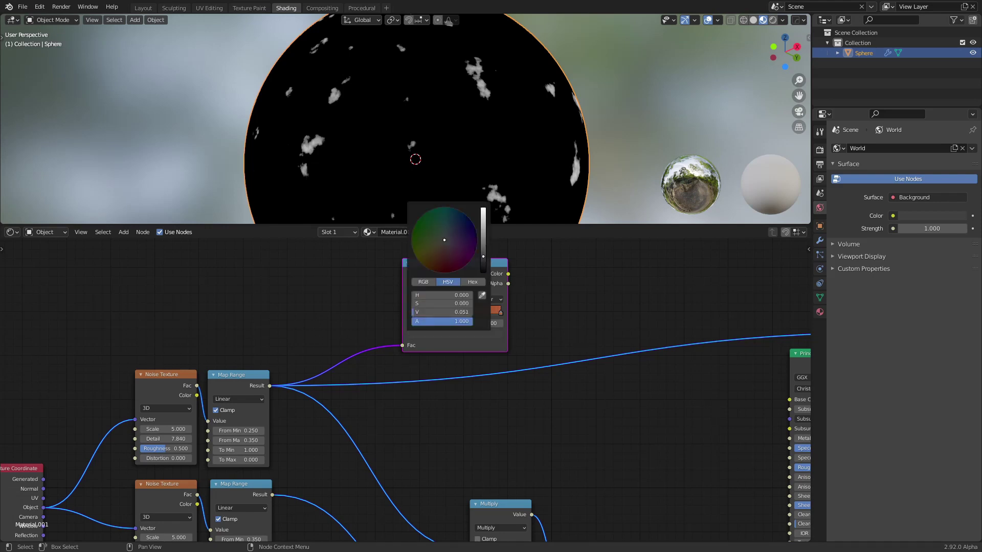
click(437, 252)
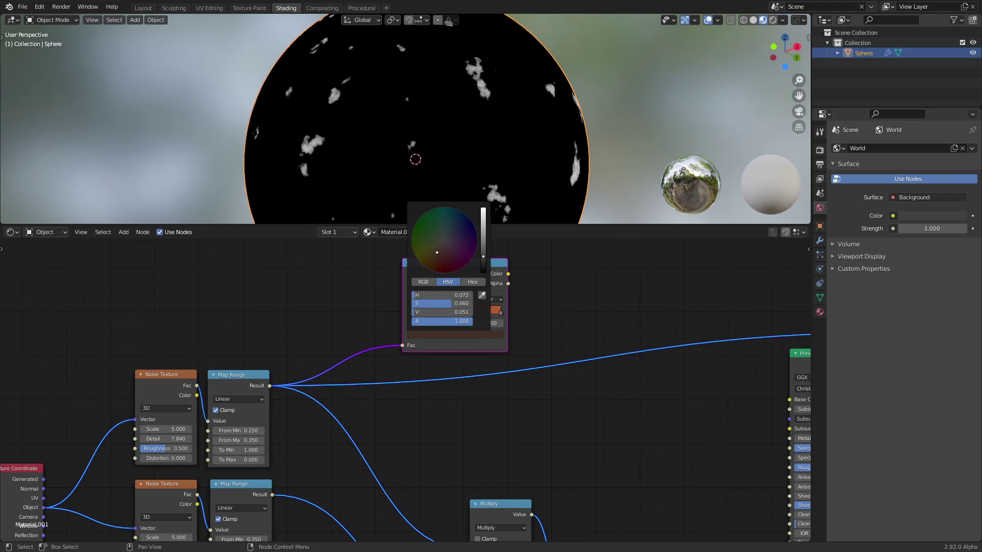
click(483, 251)
click(437, 258)
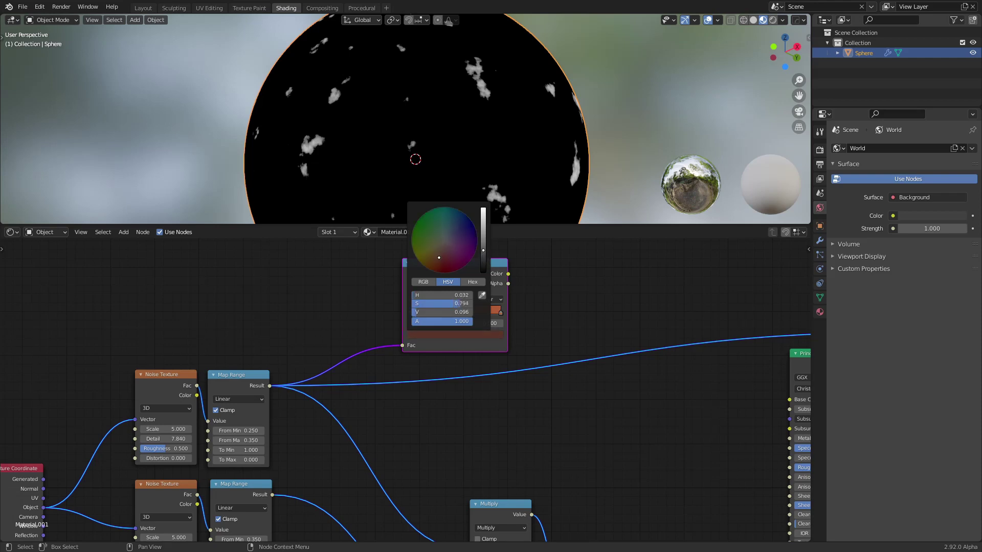
Step: Preview the brown ColorRamp on the sphere and reposition the node slightly higher
scroll(437, 311, down, 2)
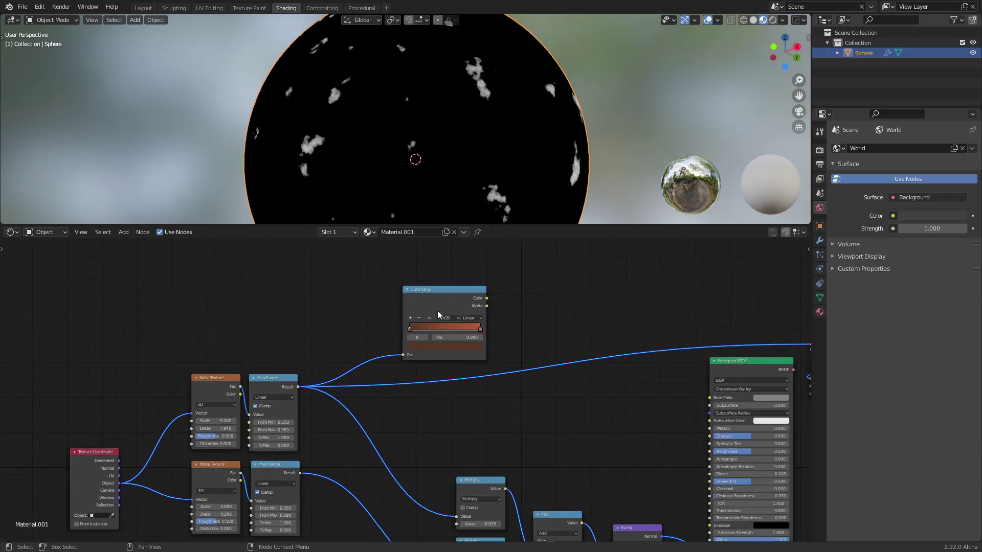
drag(431, 290, 416, 283)
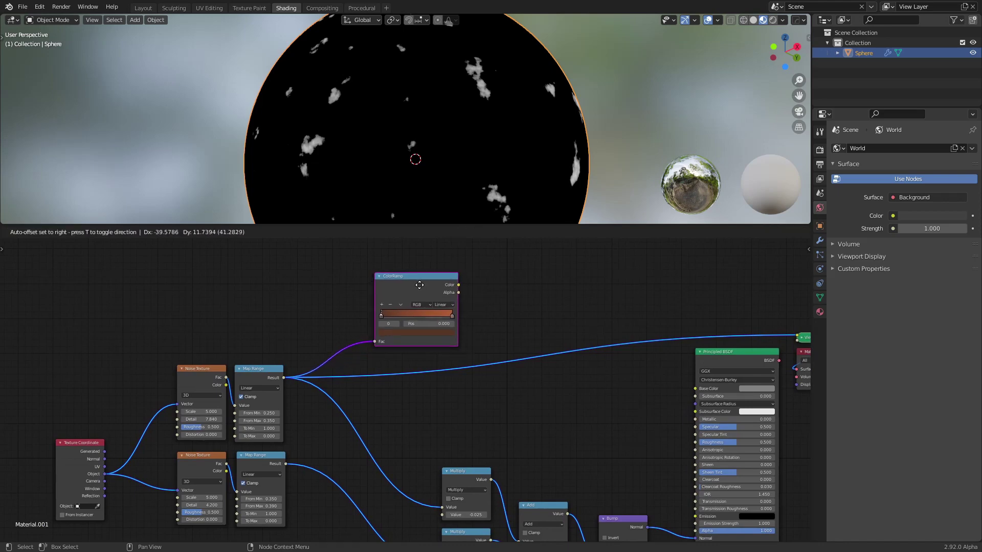
scroll(471, 312, up, 1)
scroll(479, 307, down, 1)
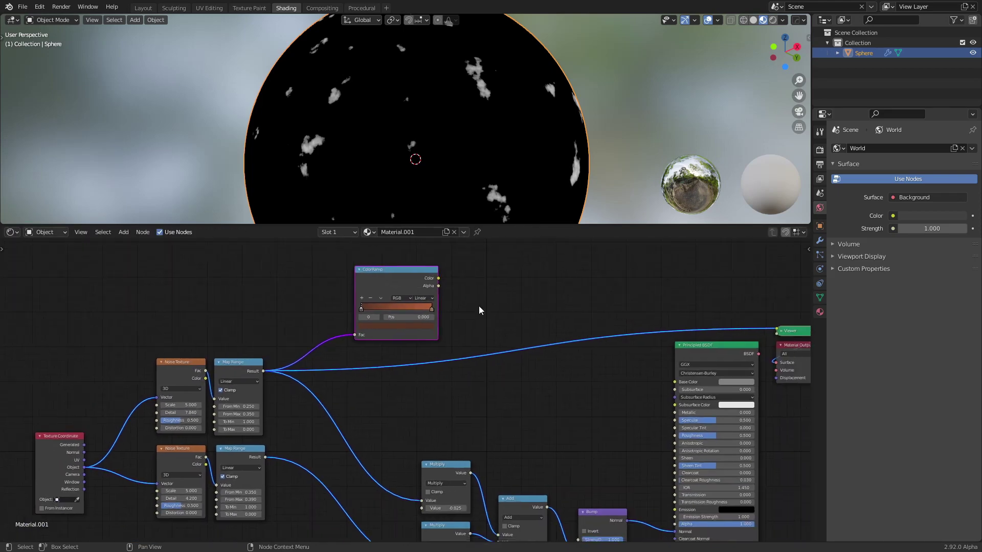
ctrl+shift+click(406, 279)
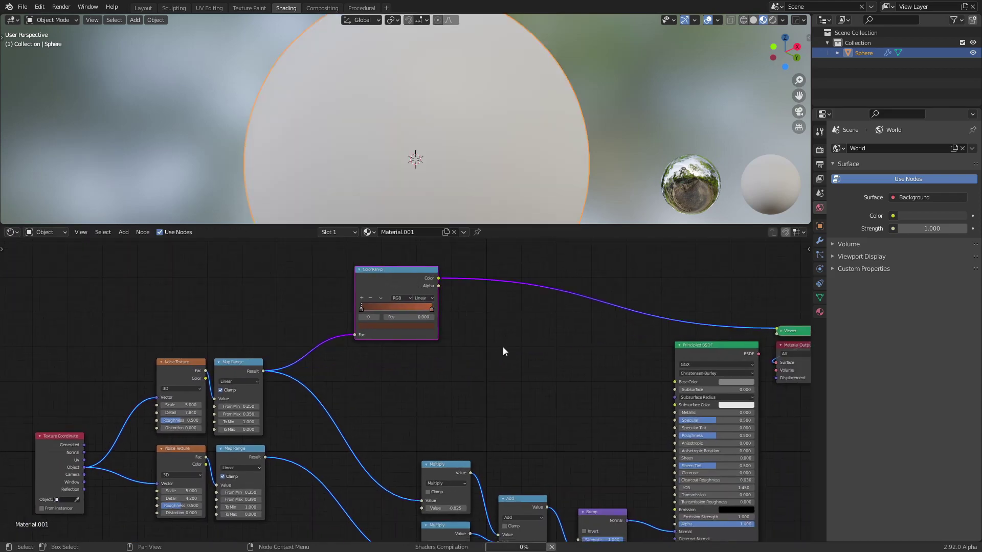
scroll(421, 158, up, 1)
scroll(408, 134, up, 2)
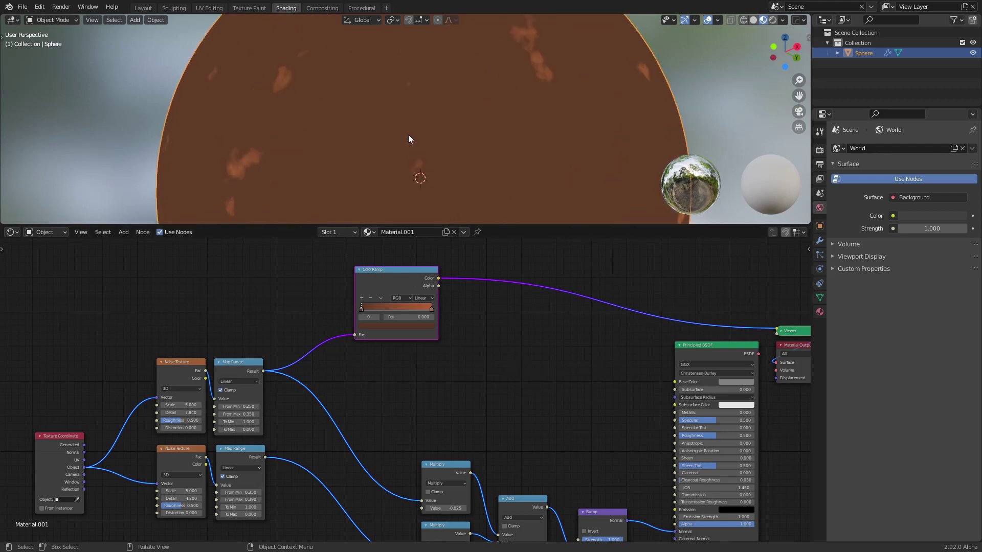
scroll(405, 183, down, 1)
scroll(489, 323, down, 1)
middle_drag(489, 323, 532, 324)
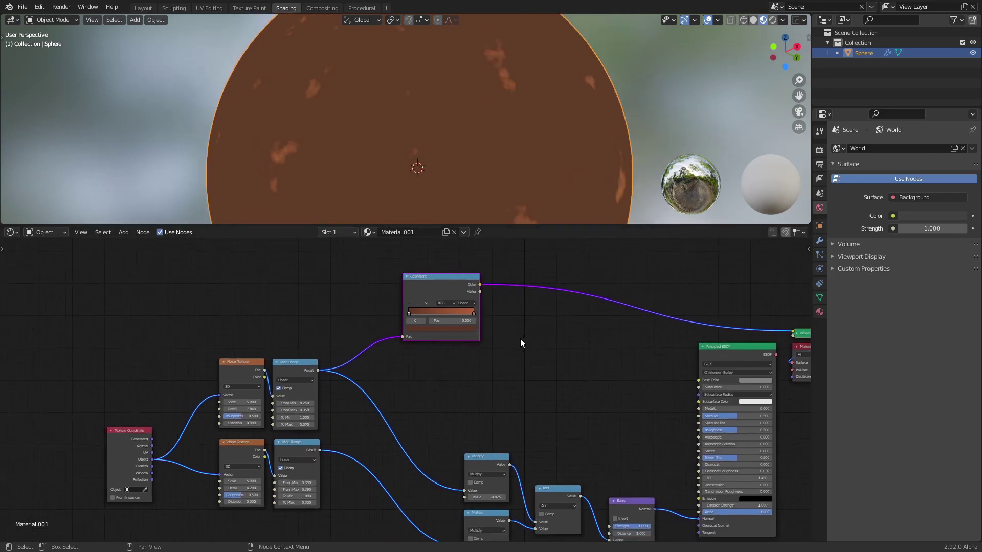
drag(476, 337, 451, 290)
Step: Duplicate the ColorRamp below, preview the lower Map Range mask, and link its Result to the copy's Fac
key(shift+d)
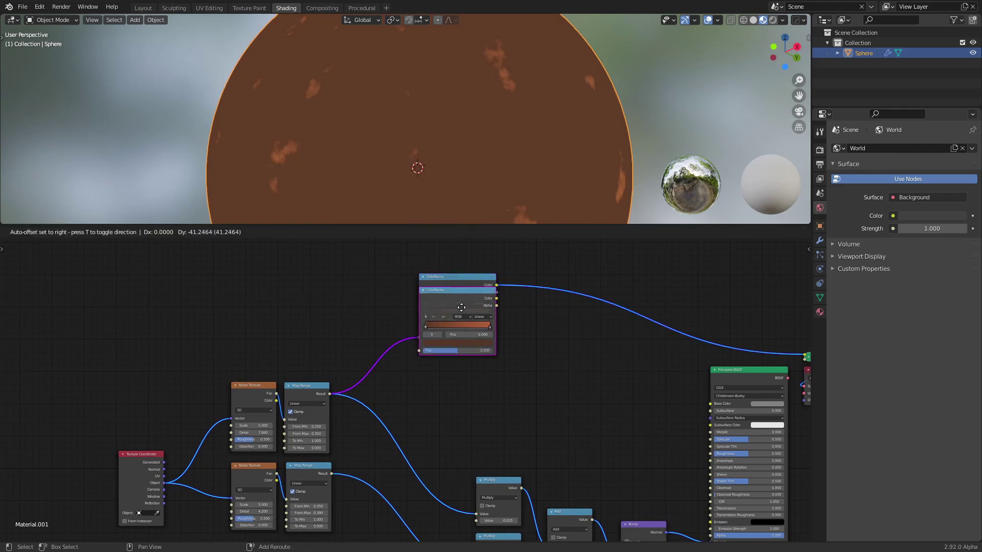
click(431, 398)
middle_drag(431, 398, 427, 353)
scroll(342, 397, up, 1)
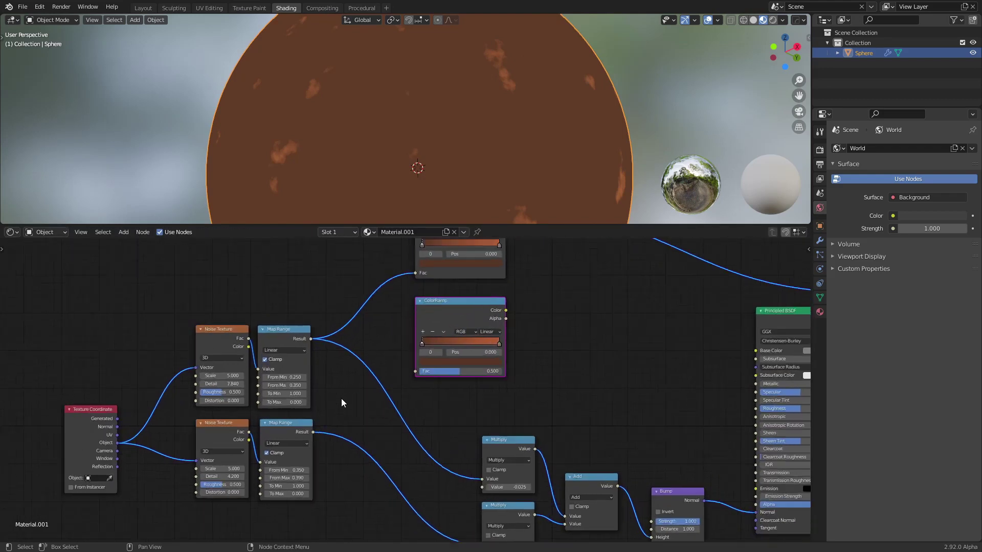
scroll(289, 425, up, 1)
ctrl+shift+click(282, 427)
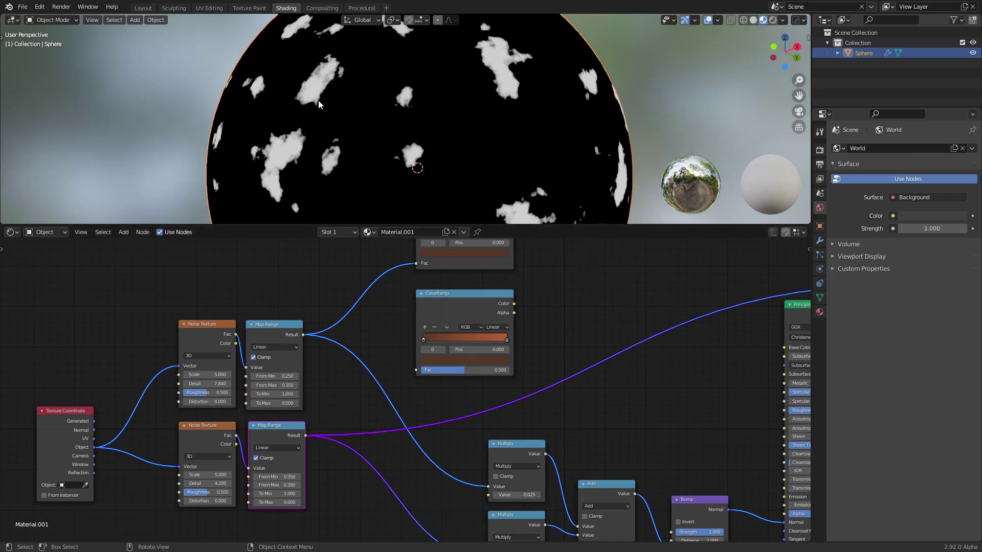
drag(303, 438, 415, 370)
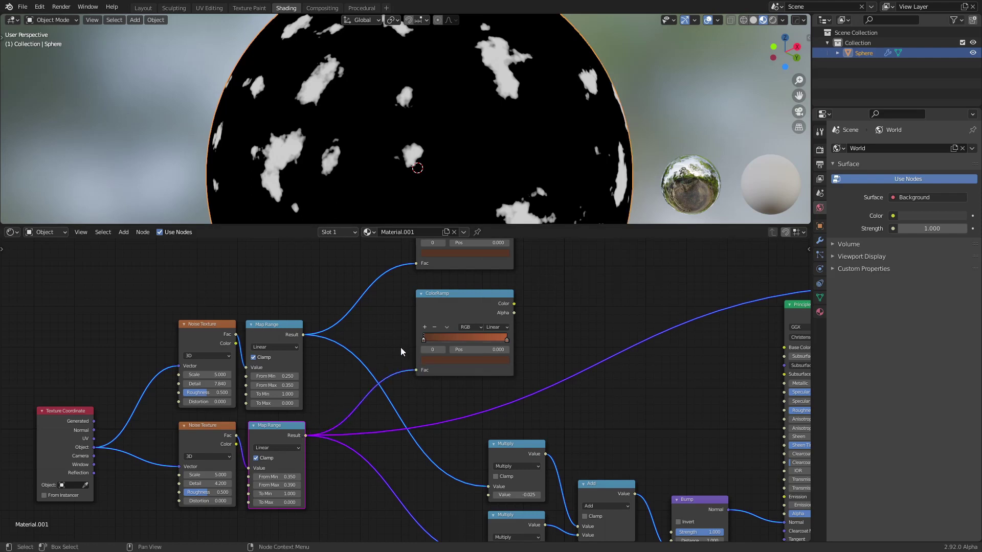
scroll(406, 342, up, 2)
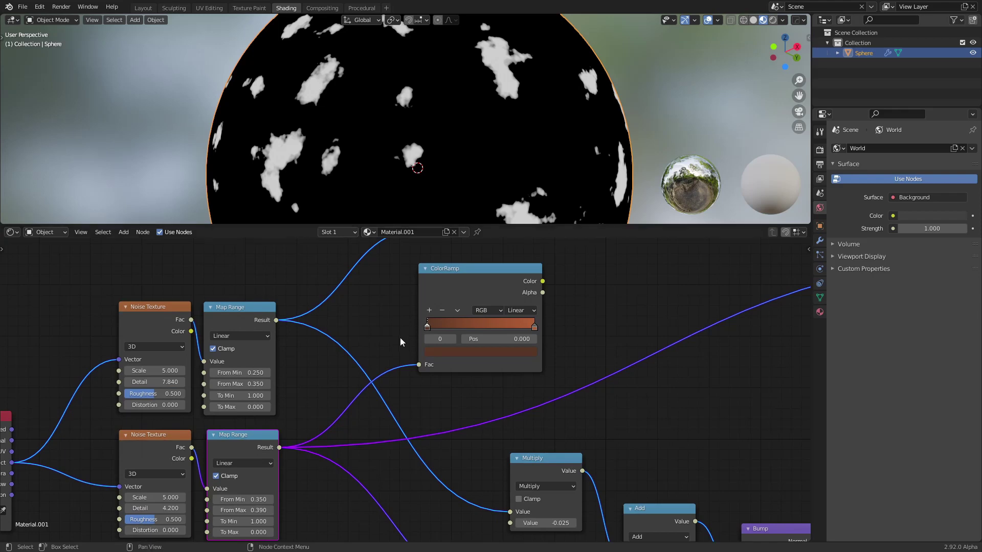
middle_drag(415, 339, 385, 357)
Step: Recolour the copied ColorRamp's right stop from orange to a very dark navy blue
click(414, 369)
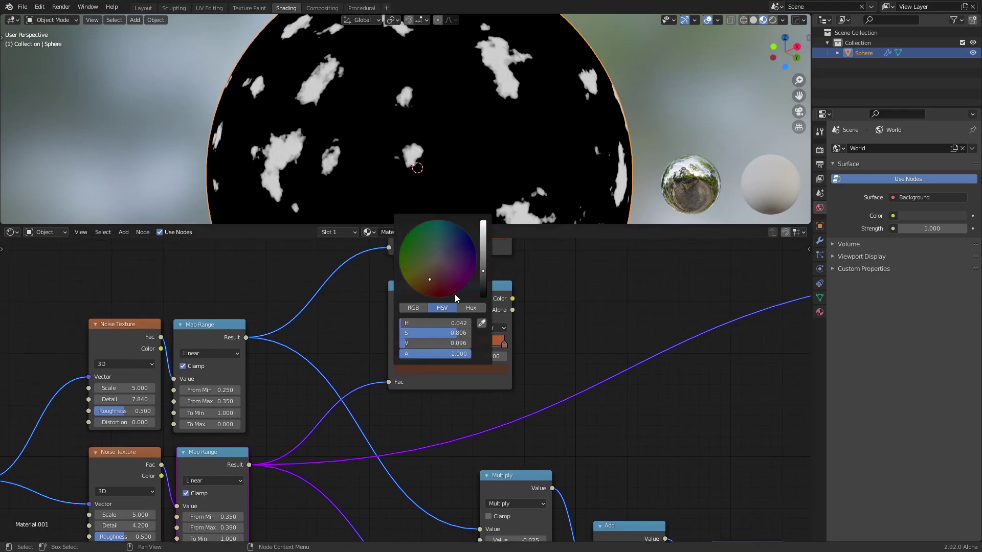
drag(465, 254, 451, 248)
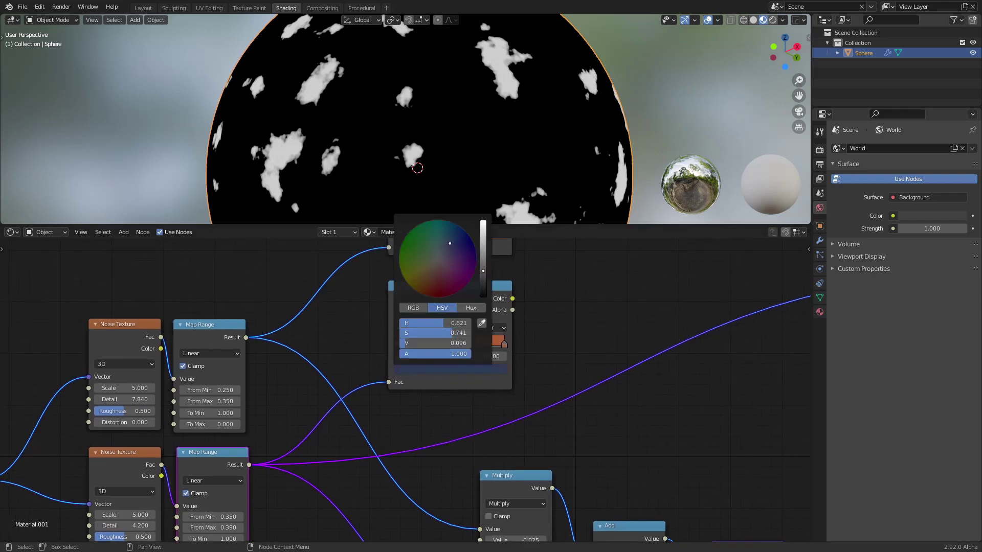
click(504, 346)
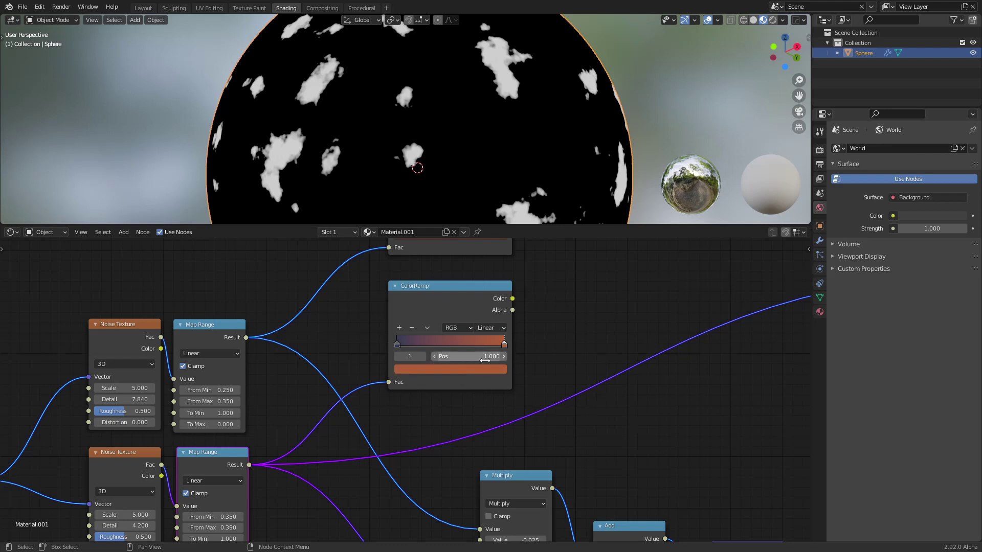
click(476, 369)
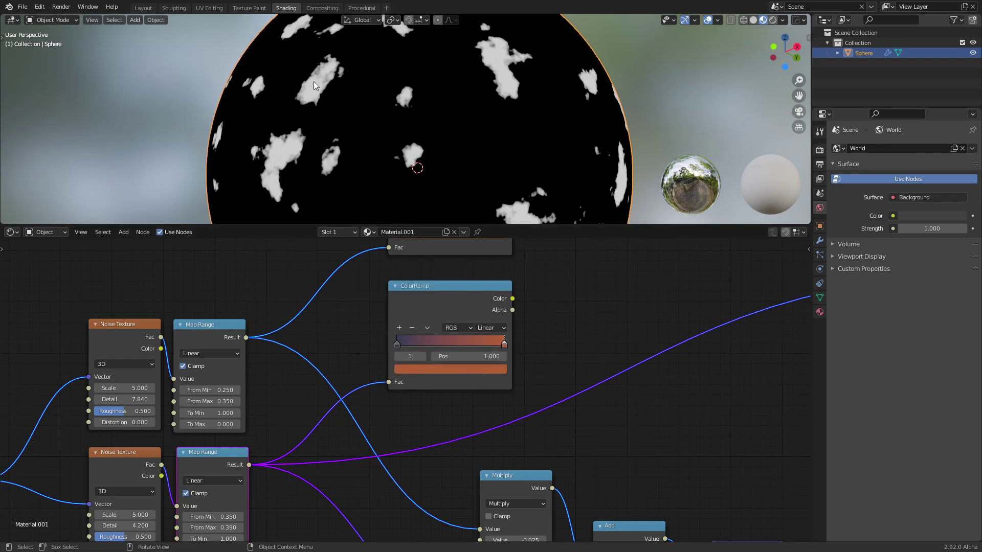
click(428, 369)
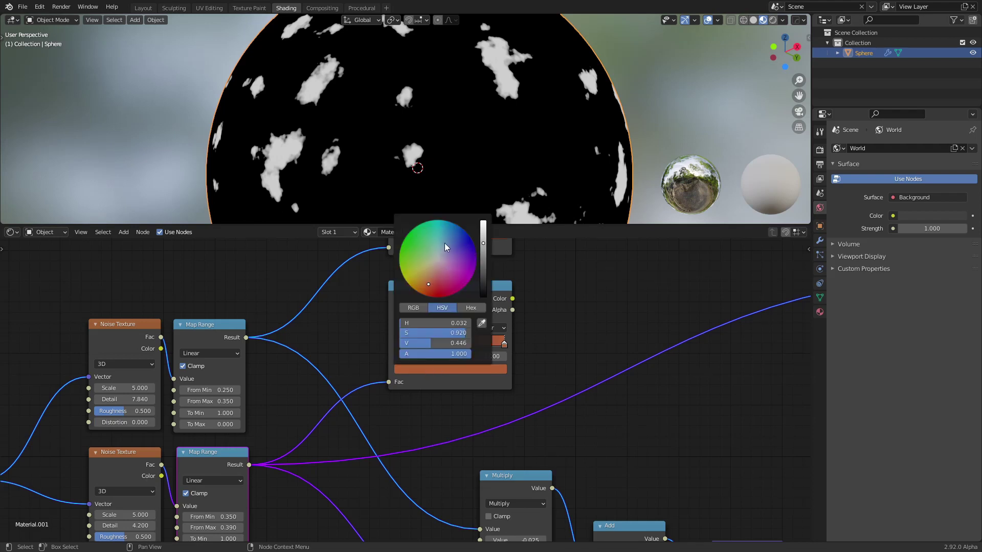
click(456, 232)
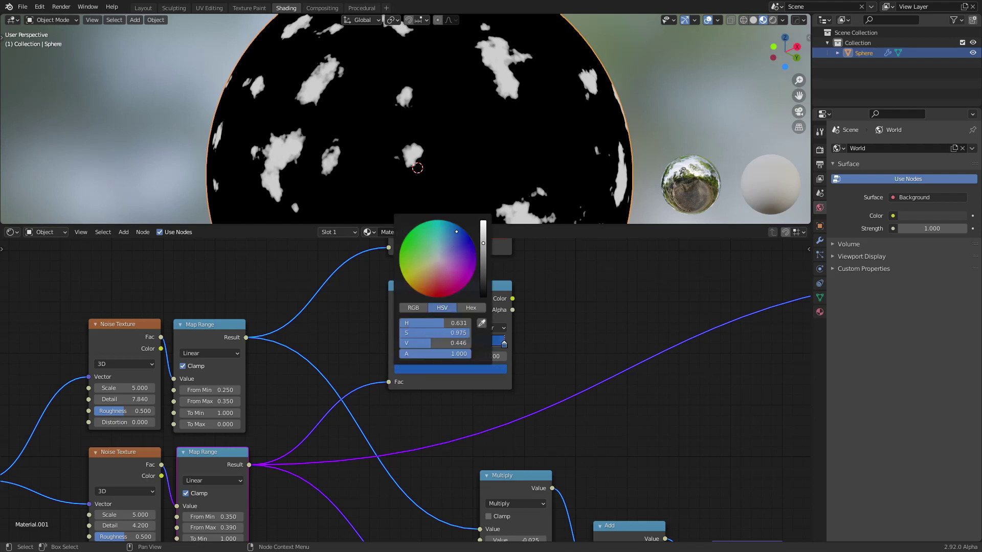
drag(482, 264, 483, 280)
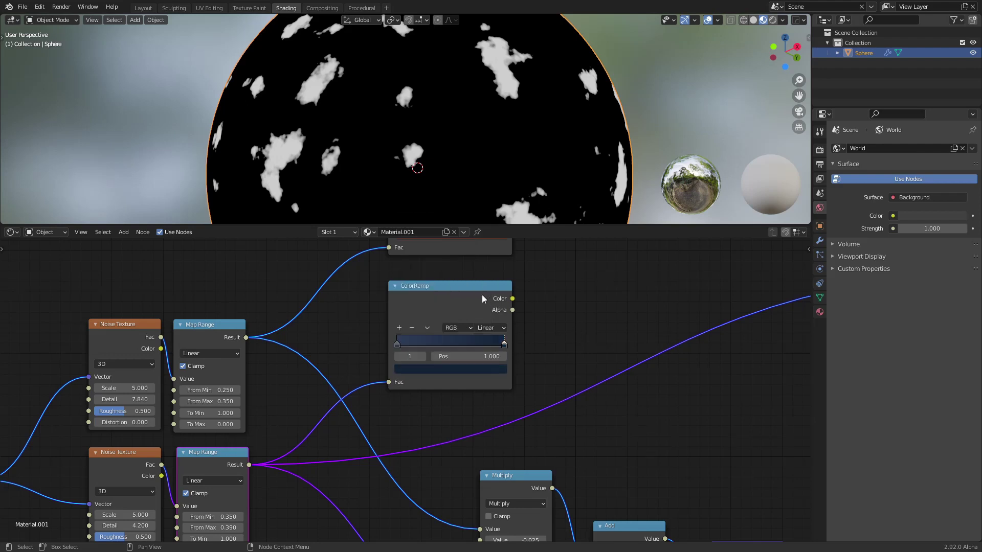
click(487, 370)
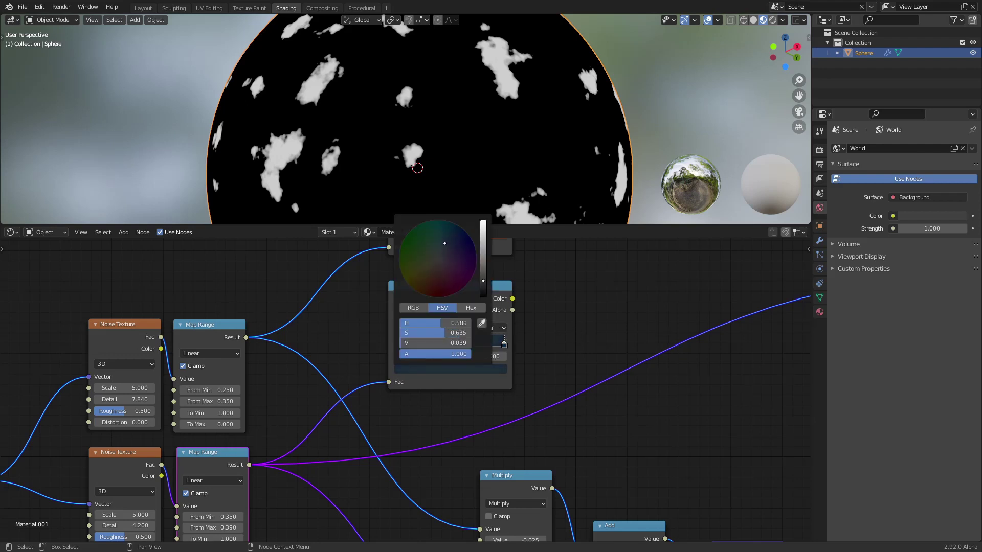
drag(482, 259, 483, 266)
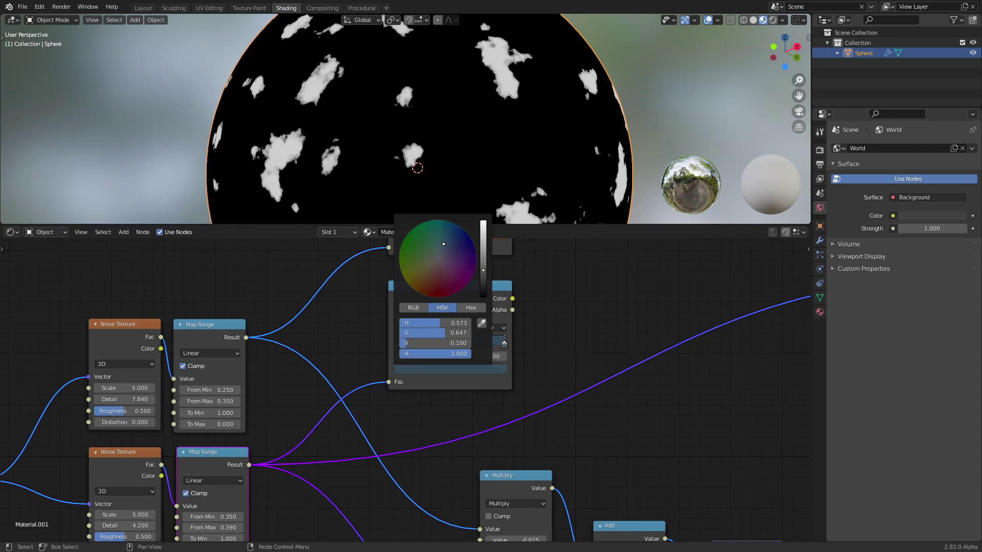
click(583, 335)
scroll(431, 326, down, 2)
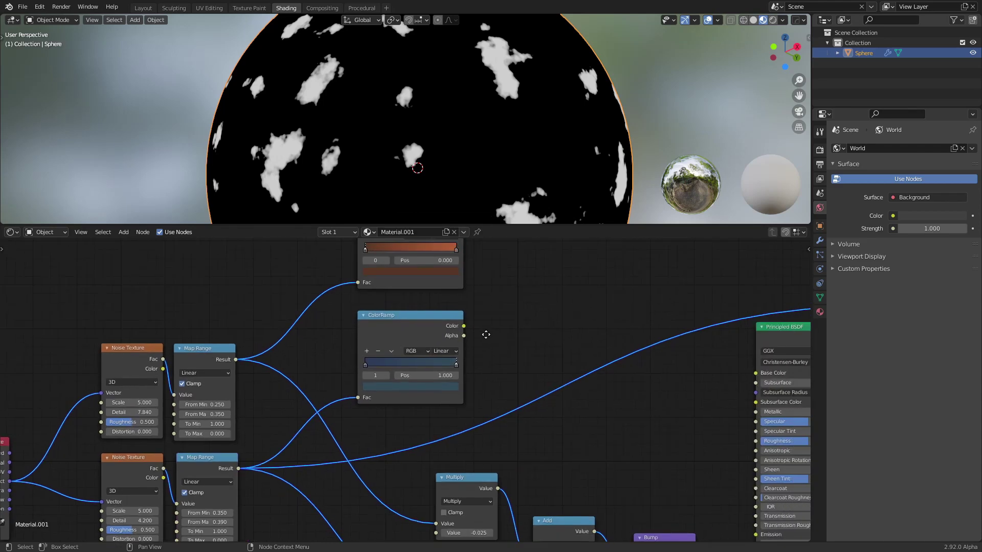
scroll(465, 346, down, 1)
scroll(478, 340, down, 1)
Step: Preview the lower ColorRamp on the sphere as dark navy blotches on slate blue
drag(404, 365, 405, 359)
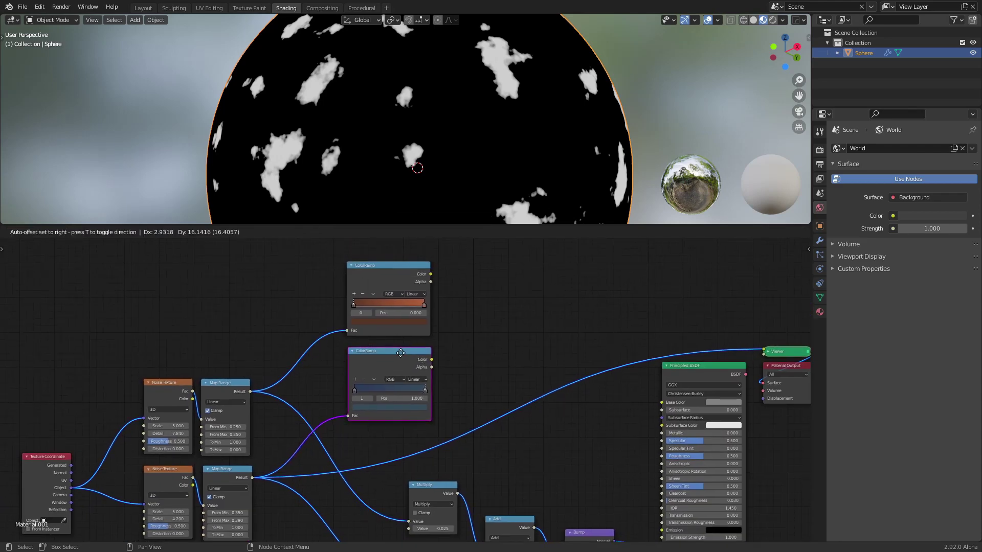
ctrl+shift+click(399, 360)
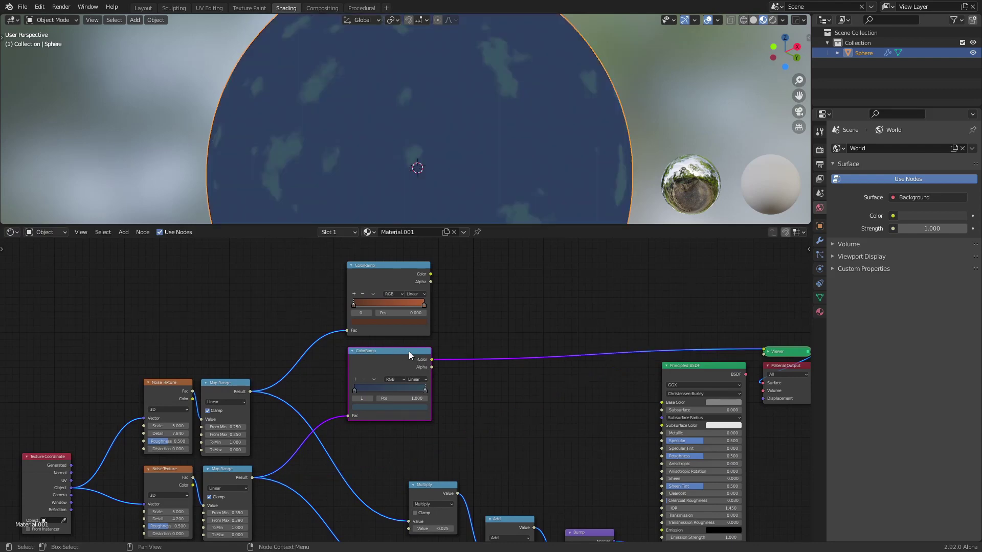
scroll(406, 406, up, 1)
scroll(406, 406, up, 1)
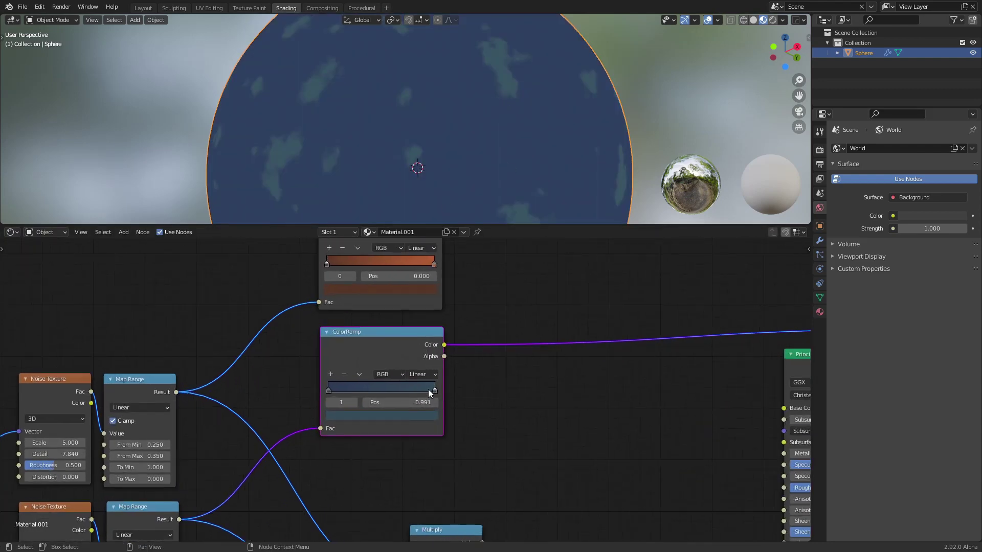
click(333, 387)
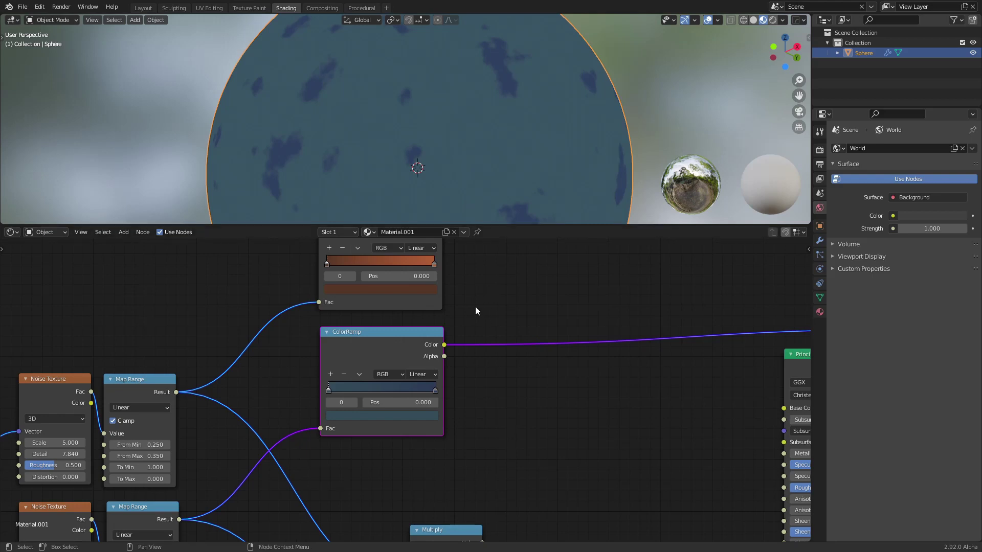
Step: Shift both ColorRamp nodes to the right
scroll(473, 310, down, 2)
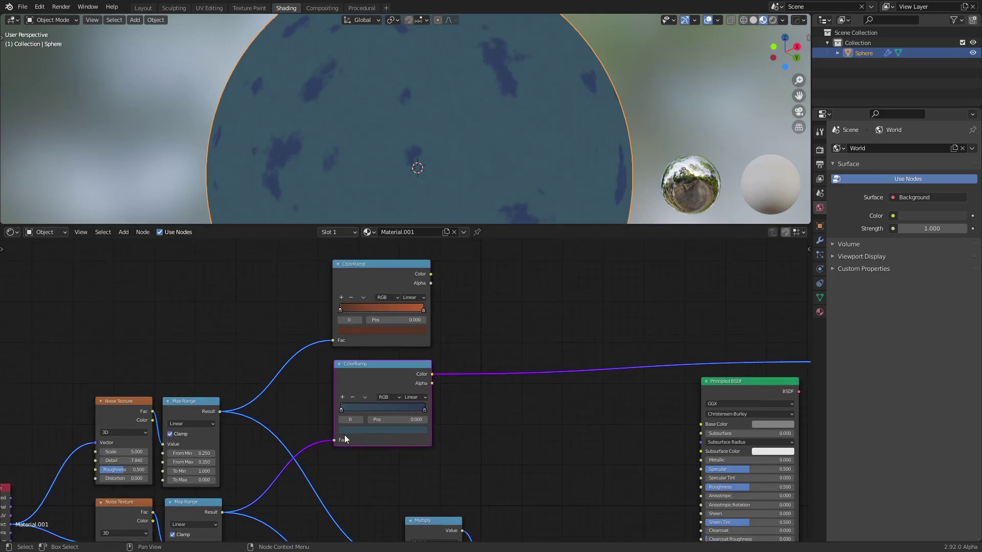
middle_drag(493, 358, 511, 391)
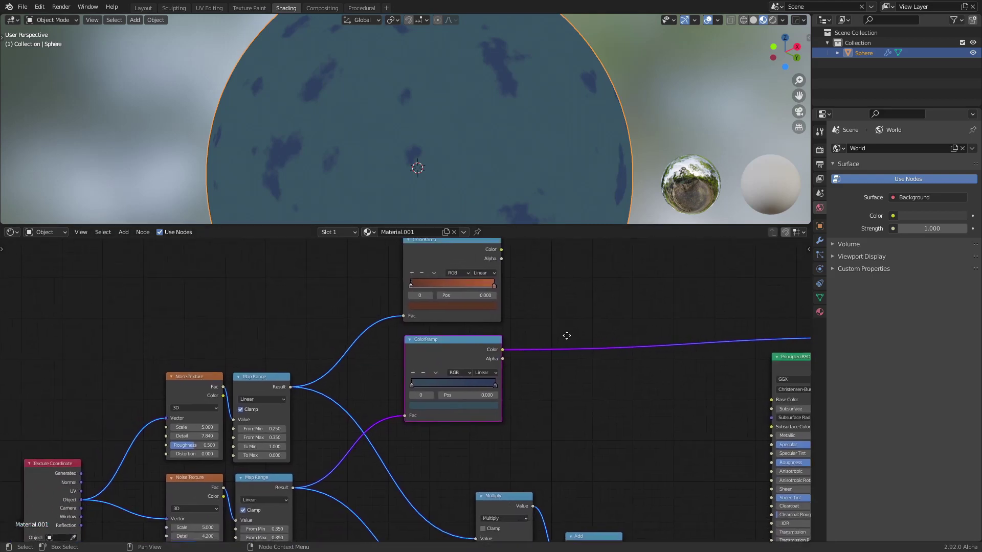
drag(408, 318, 550, 269)
drag(398, 398, 566, 386)
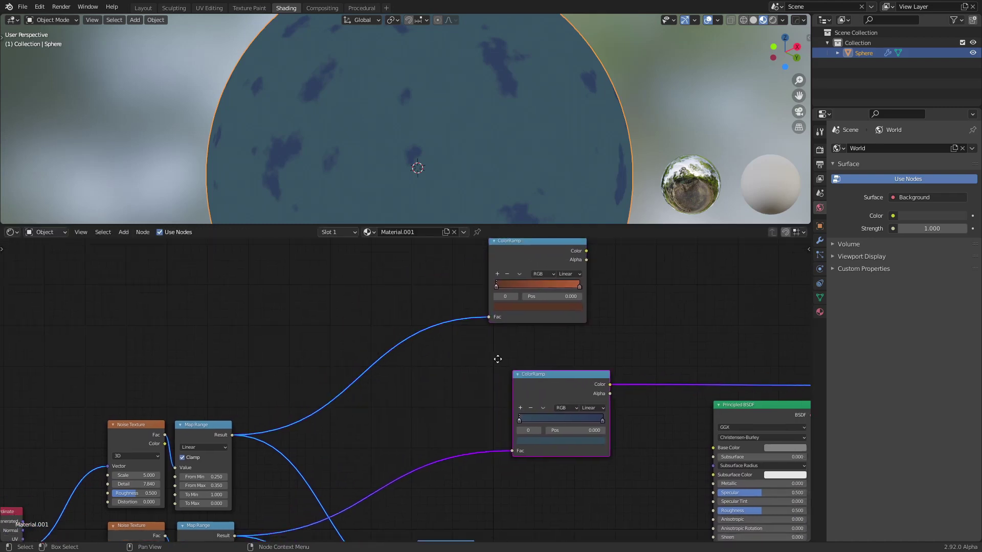
middle_drag(481, 375, 459, 326)
key(shift+a)
Step: Add a MixRGB node and place it above the lower ColorRamp
click(459, 327)
text(mix)
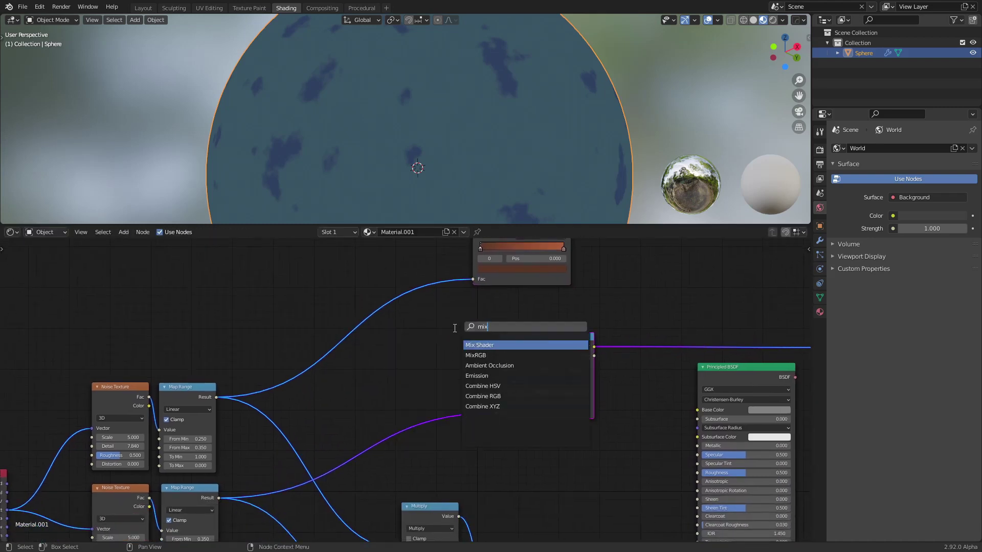
key(Down)
key(Return)
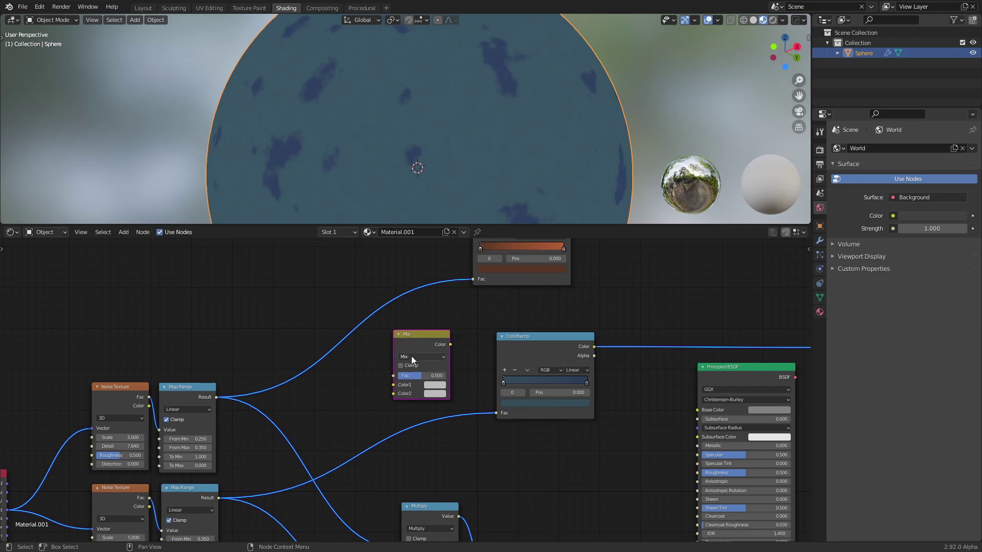
click(365, 376)
scroll(365, 376, up, 2)
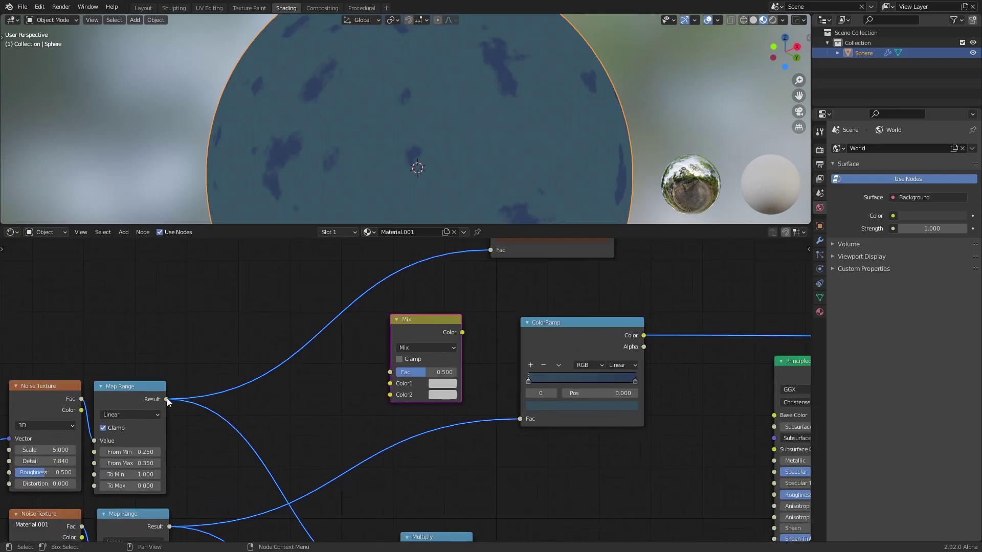
drag(420, 336, 542, 293)
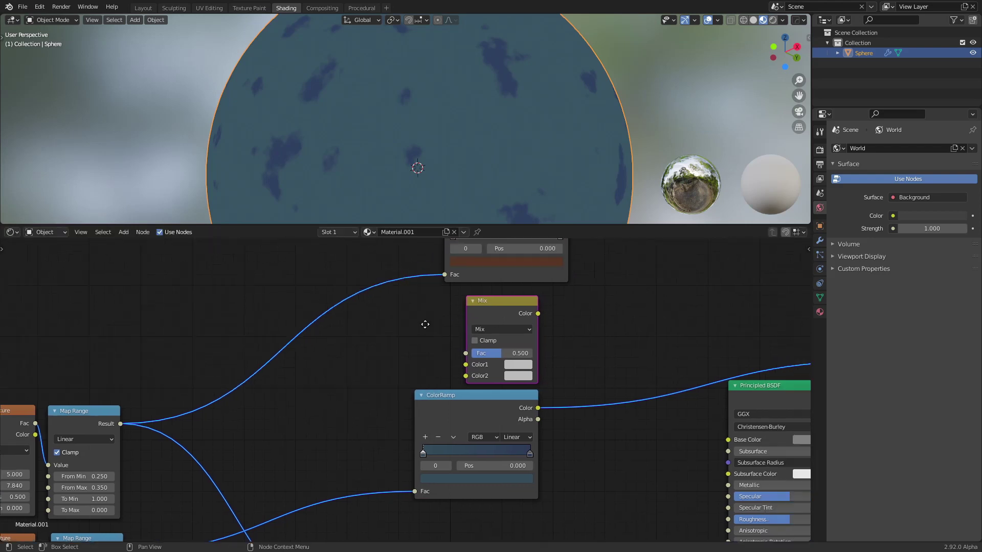
mouse_move(542, 293)
middle_down()
mouse_move(347, 397)
mouse_move(352, 358)
middle_up()
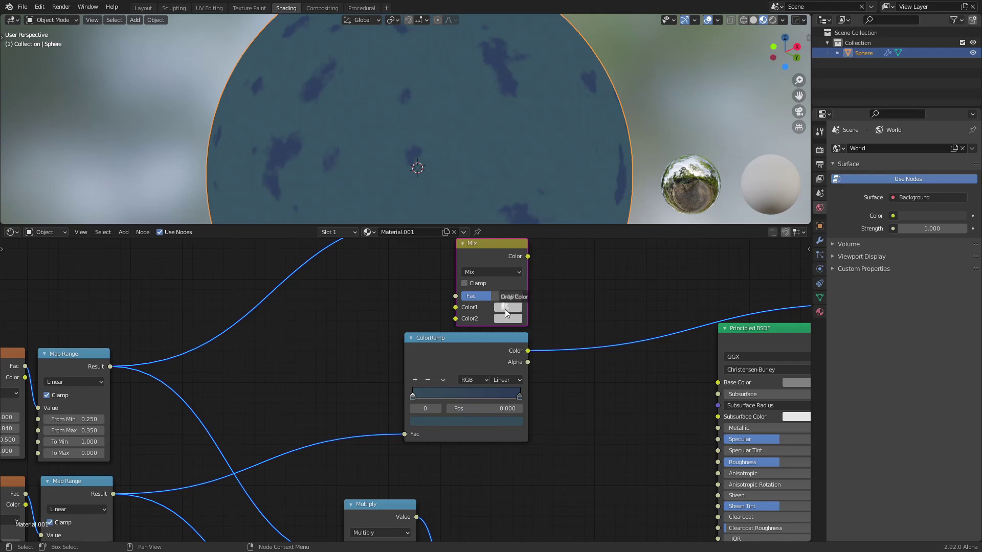
Step: Feed the lower Map Range Result into the Mix Fac and compare Mix and ColorRamp previews
click(520, 398)
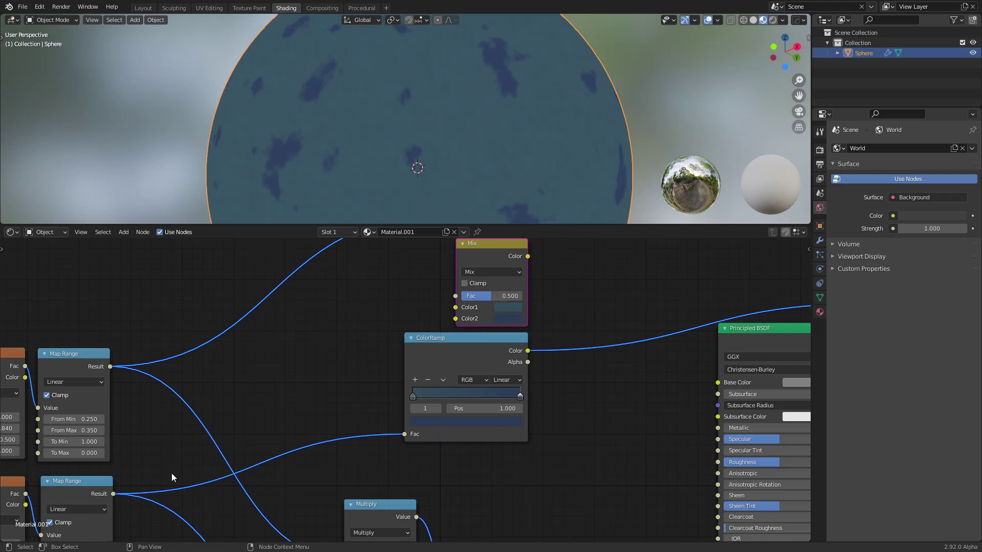
drag(113, 493, 454, 298)
middle_drag(409, 288, 395, 319)
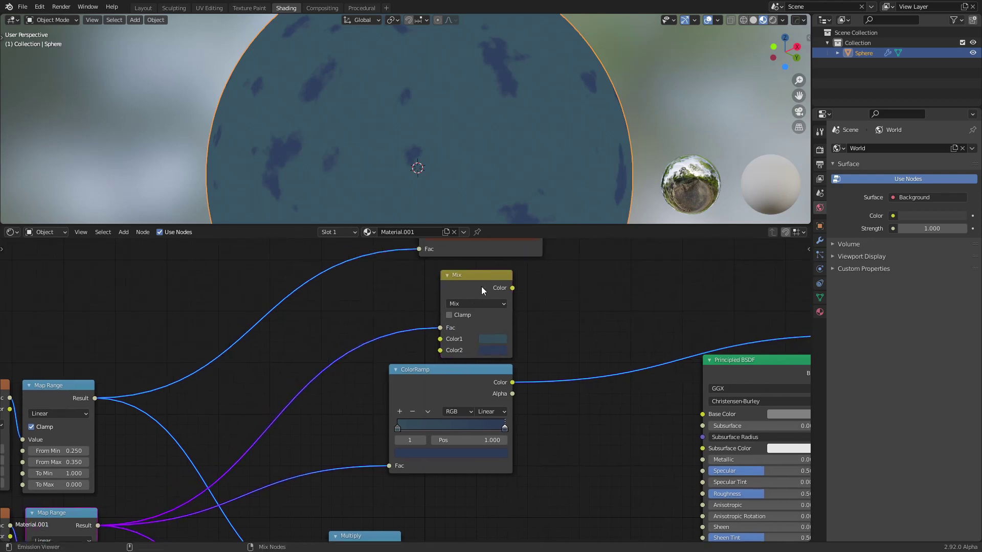
ctrl+shift+click(484, 285)
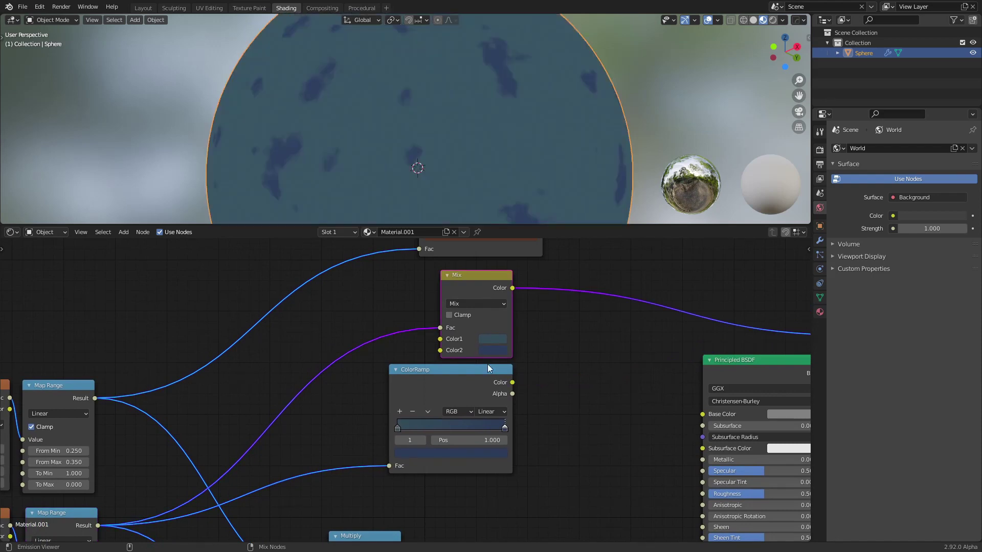
ctrl+shift+click(473, 378)
ctrl+shift+click(486, 287)
ctrl+shift+click(473, 373)
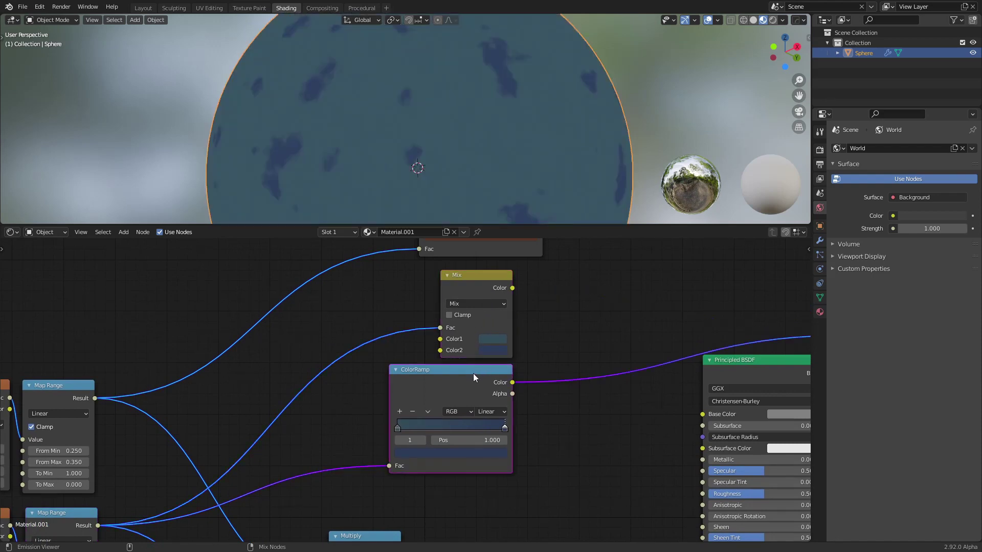
ctrl+shift+click(484, 312)
ctrl+shift+click(470, 382)
click(564, 321)
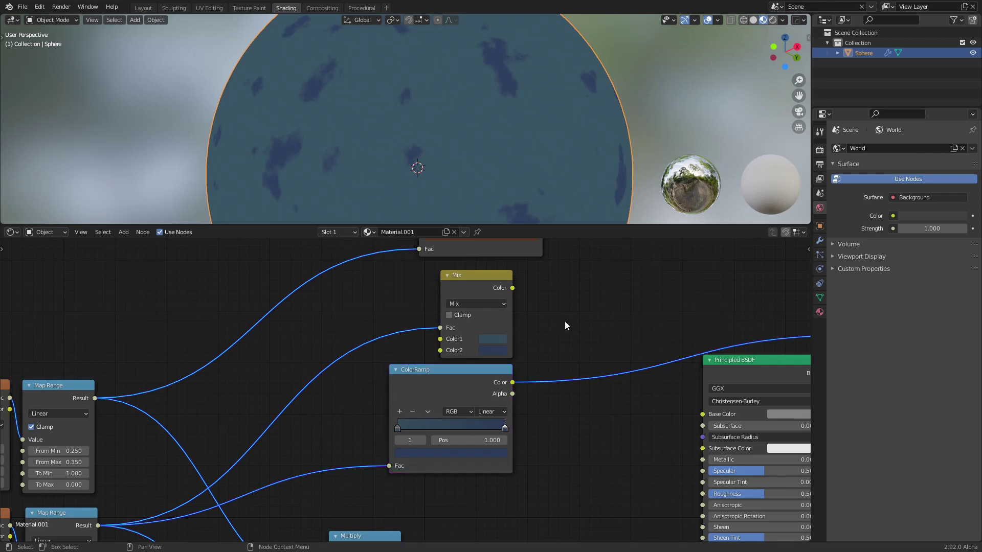
click(451, 381)
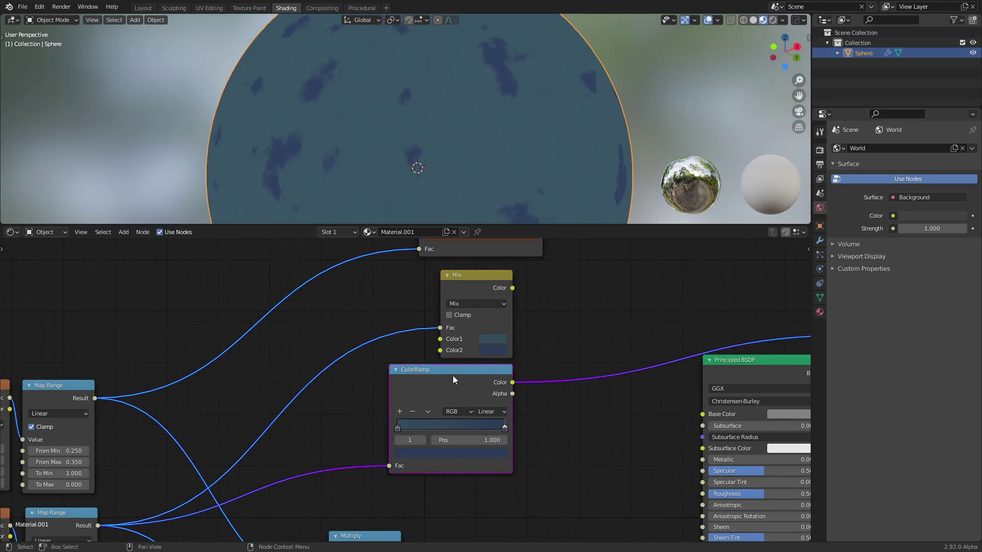
Step: Delete the lower ColorRamp and feed a new RGB colour node into Mix Color1
key(x)
middle_drag(269, 288, 360, 339)
key(shift+a)
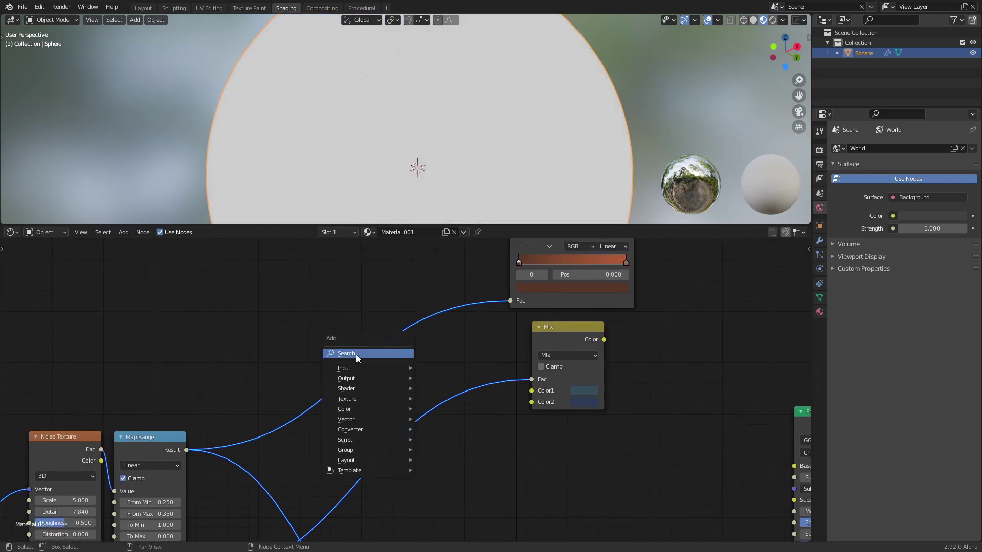
click(354, 353)
text(rgb)
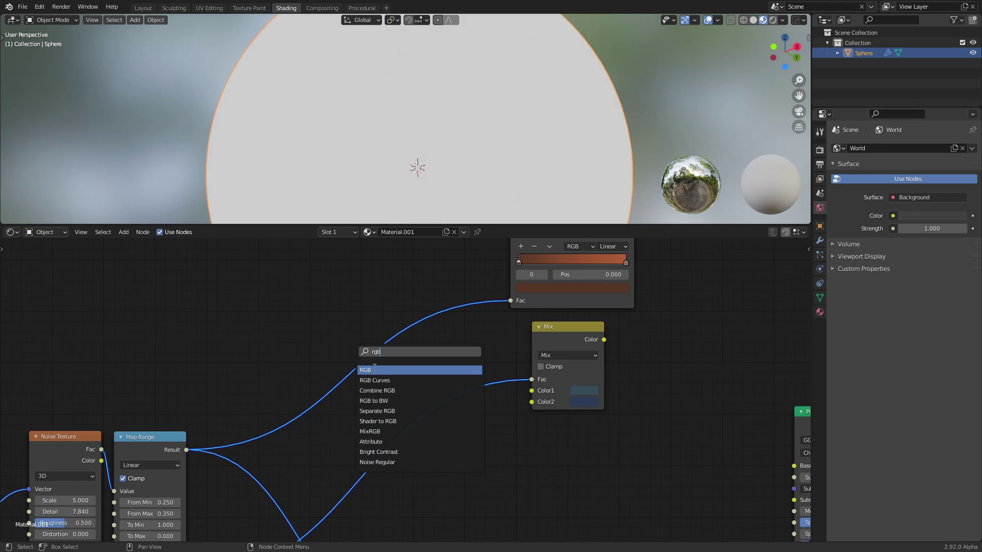
key(Return)
click(290, 292)
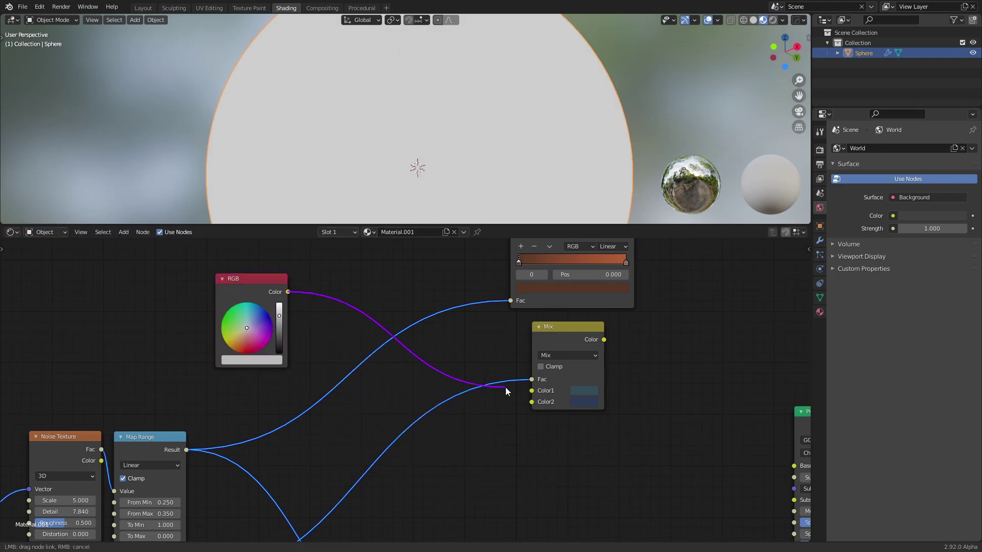
drag(288, 292, 531, 390)
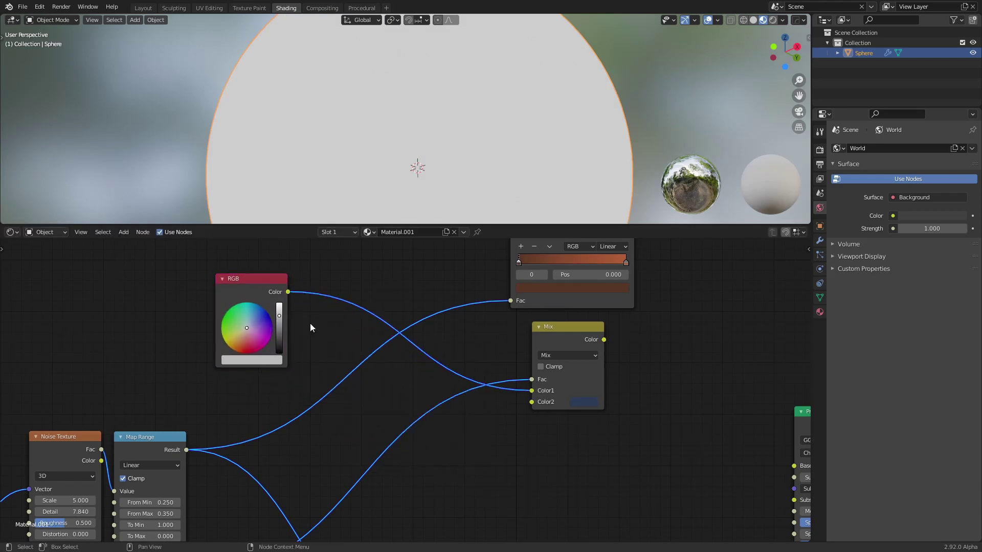
Step: Try green and purple RGB colours while previewing the Mix node on the sphere
scroll(394, 346, down, 3)
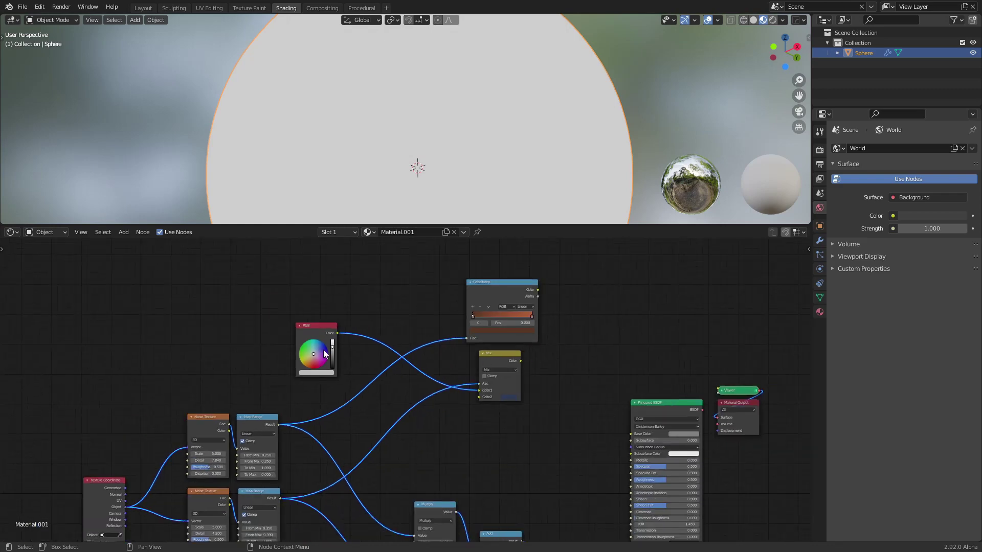
drag(326, 353, 330, 335)
scroll(351, 371, up, 2)
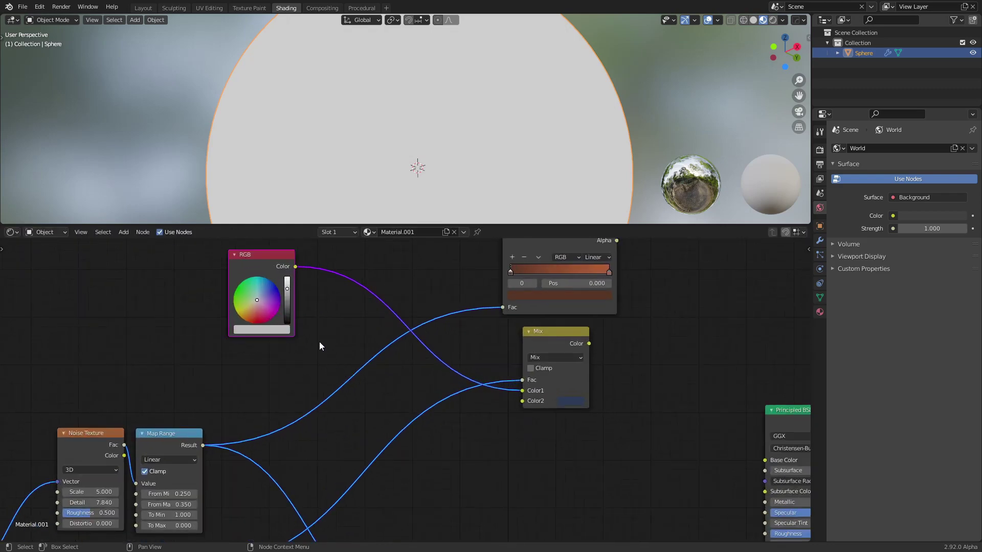
scroll(319, 341, up, 1)
scroll(309, 376, up, 1)
drag(239, 335, 218, 312)
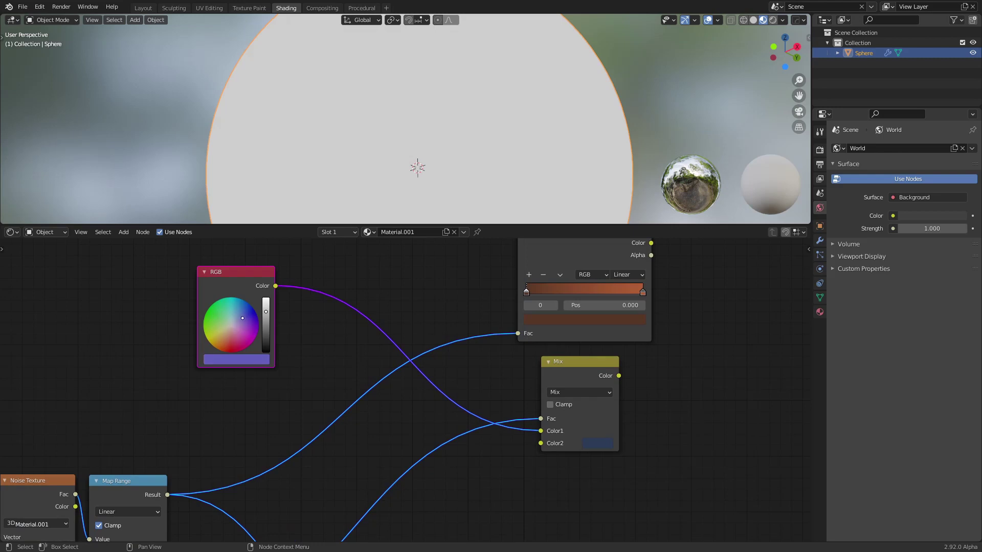
scroll(533, 385, down, 1)
ctrl+shift+click(575, 373)
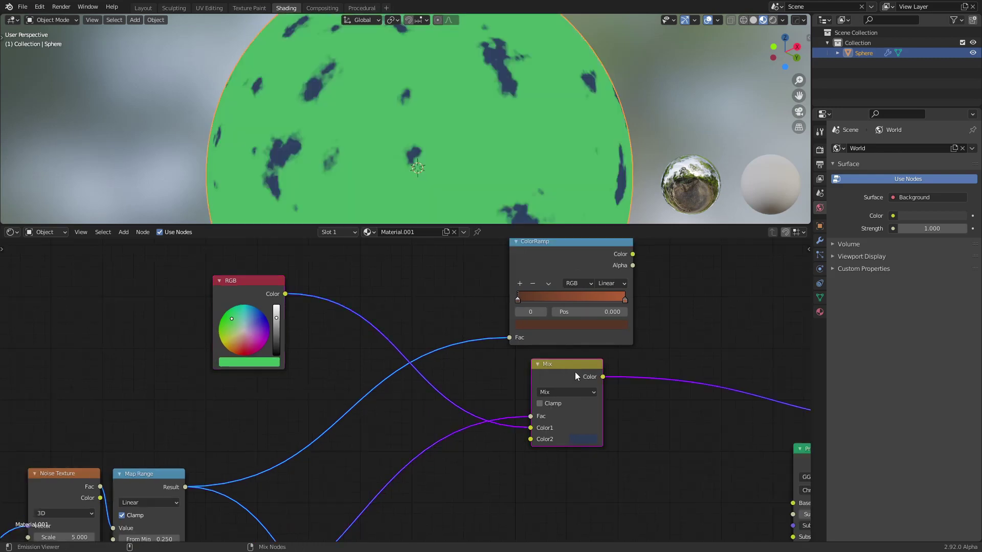
drag(228, 330, 264, 318)
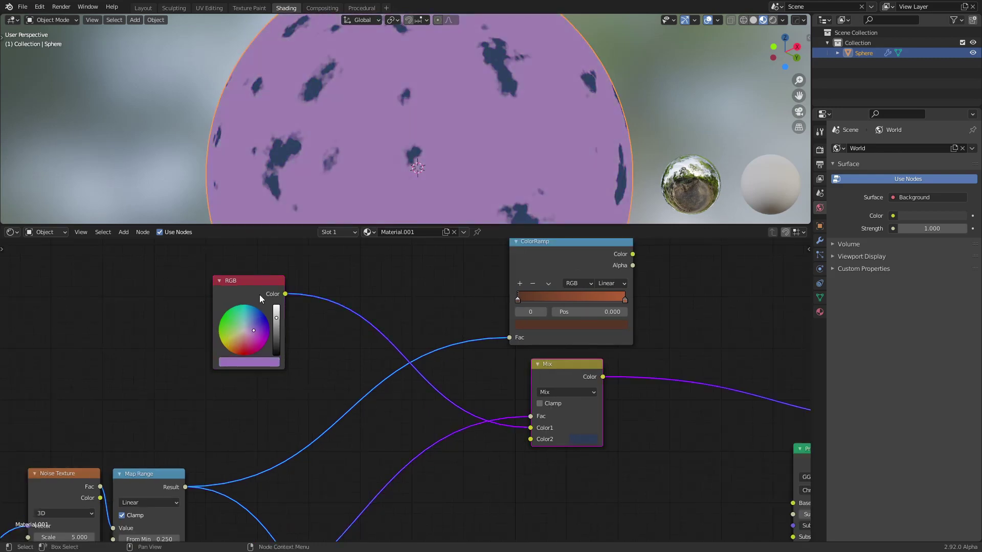
Step: Cut the RGB node's link and delete the RGB node
ctrl+right_drag(503, 425, 506, 439)
click(251, 293)
key(x)
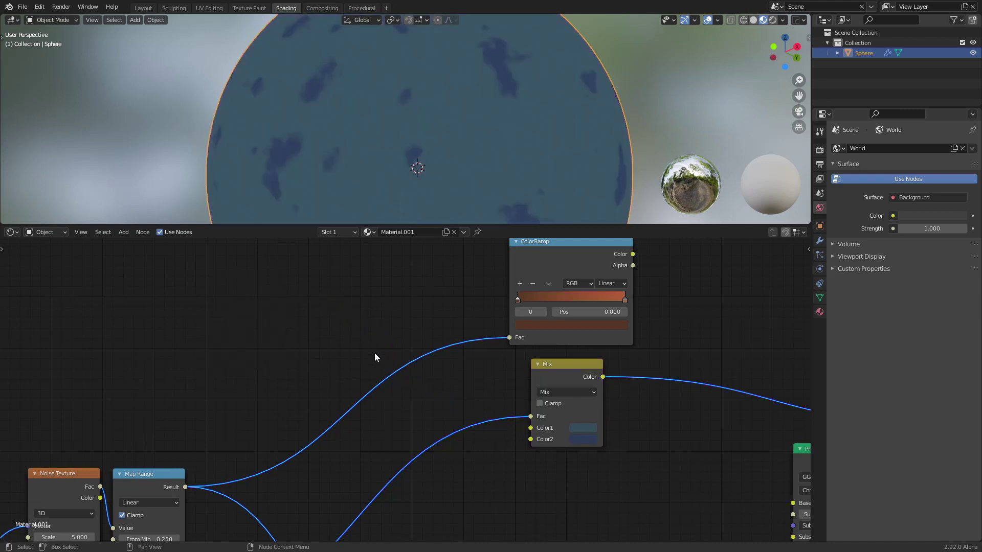
scroll(404, 343, down, 1)
Step: Space out the ColorRamp and Mix nodes, then duplicate the Mix node below the ColorRamp
click(576, 275)
middle_drag(517, 280, 462, 310)
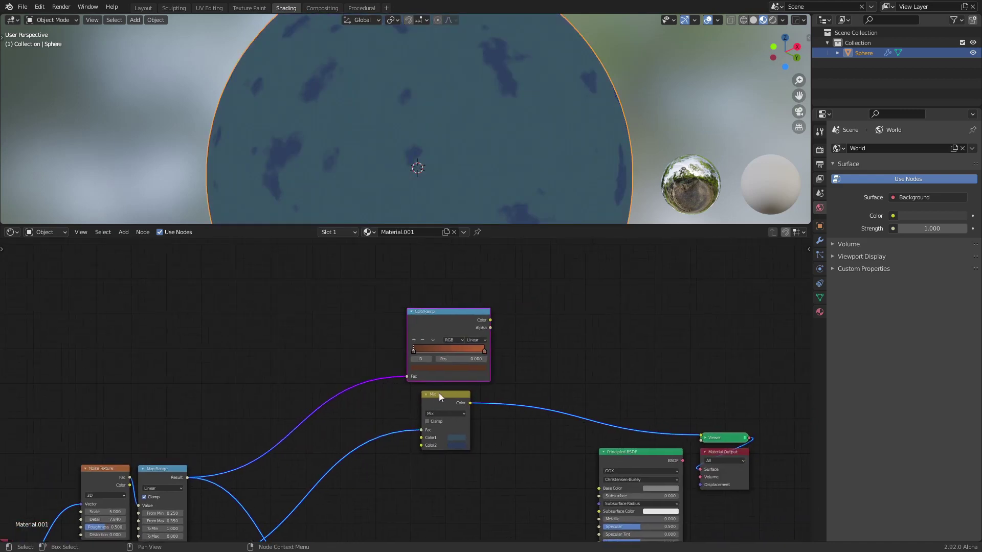
drag(461, 314, 461, 271)
click(459, 394)
drag(456, 408, 459, 466)
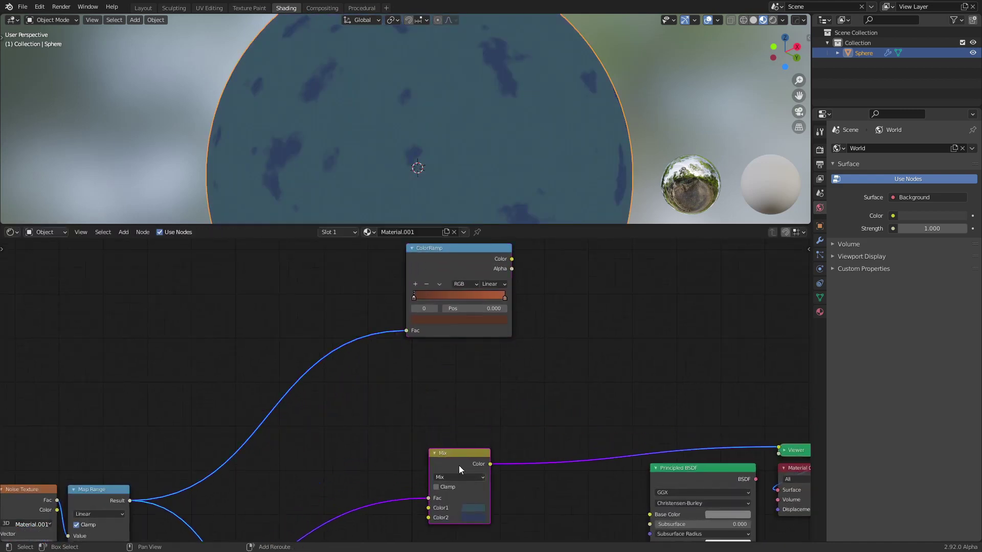
key(shift+d)
click(457, 374)
Step: Copy the ColorRamp's two brown-orange stop colours into the new Mix node's Color1 and Color2
scroll(425, 380, up, 1)
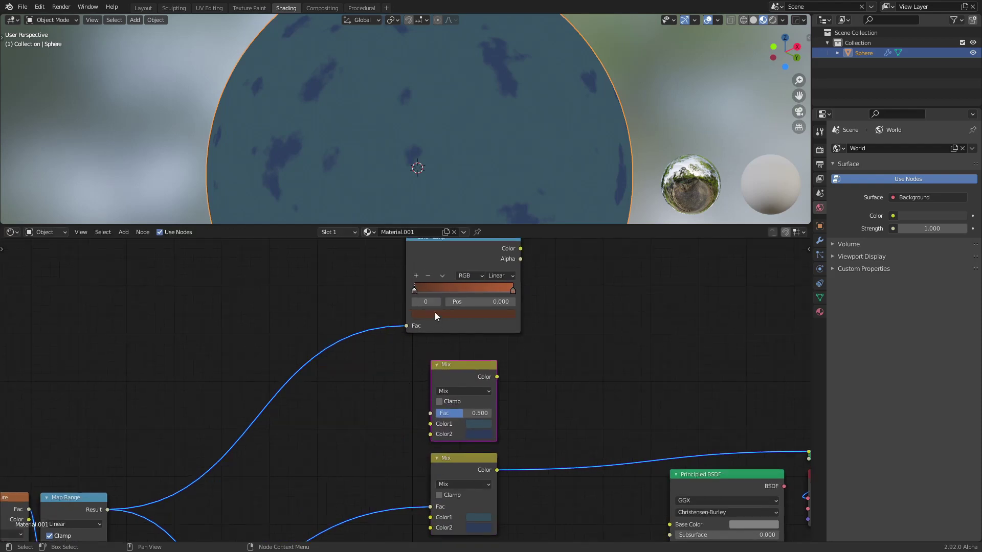
key(ctrl+c)
key(ctrl+v)
click(511, 289)
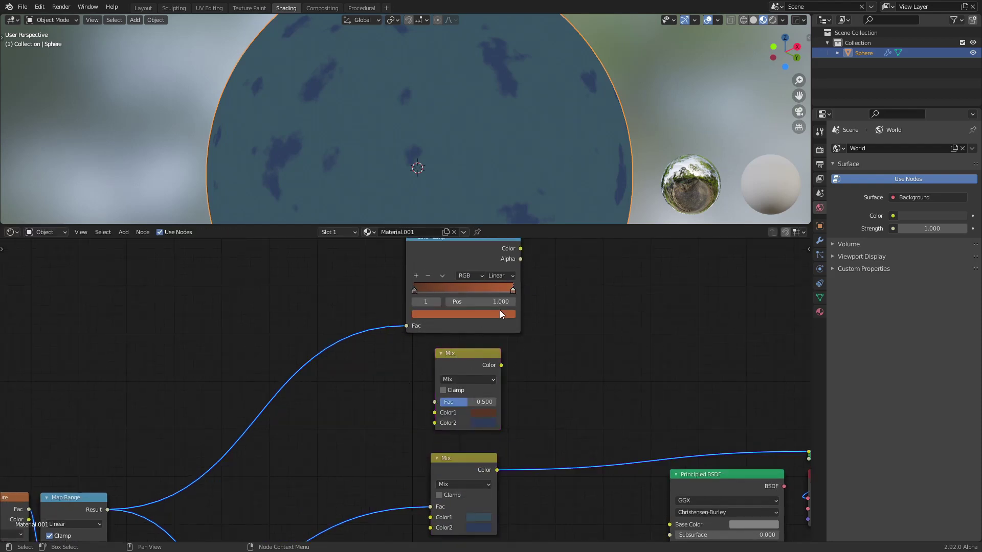
drag(484, 424, 483, 422)
Step: Delete the ColorRamp node
click(437, 254)
key(ctrl+x)
scroll(358, 358, down, 2)
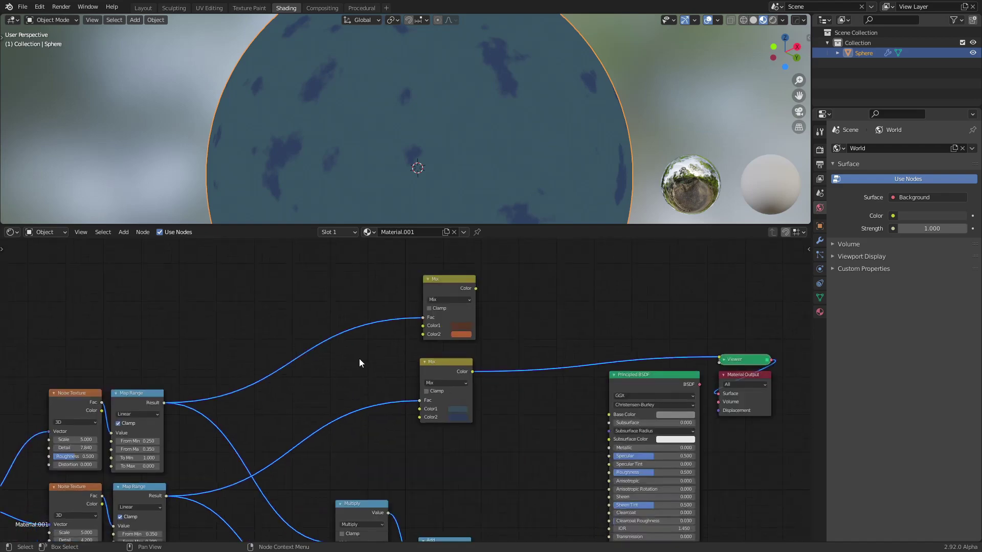
mouse_move(359, 357)
middle_down()
mouse_move(440, 355)
mouse_move(416, 398)
middle_up()
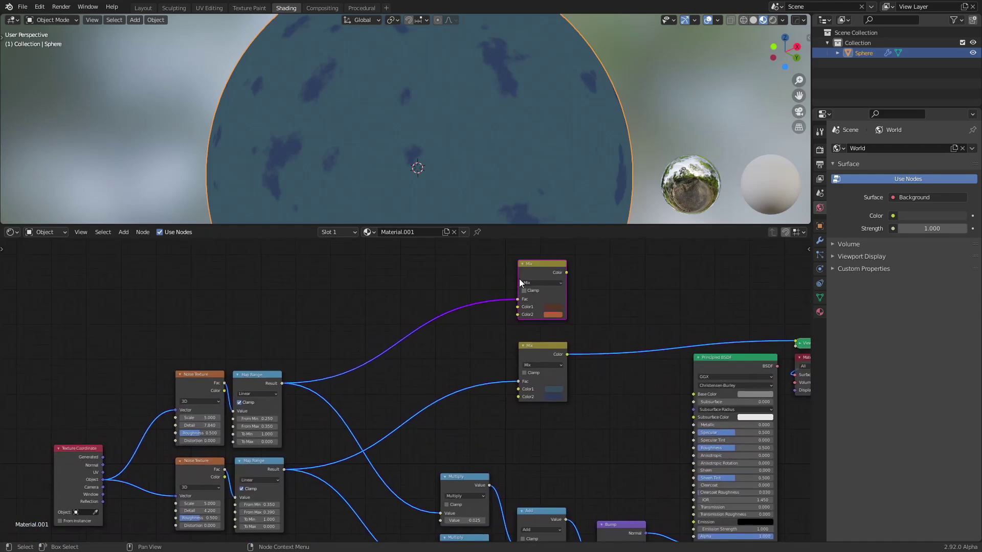
Step: Preview the lower and then upper Map Range results on the sphere
ctrl+shift+click(254, 377)
middle_drag(359, 382, 421, 300)
ctrl+shift+click(317, 384)
ctrl+shift+click(319, 297)
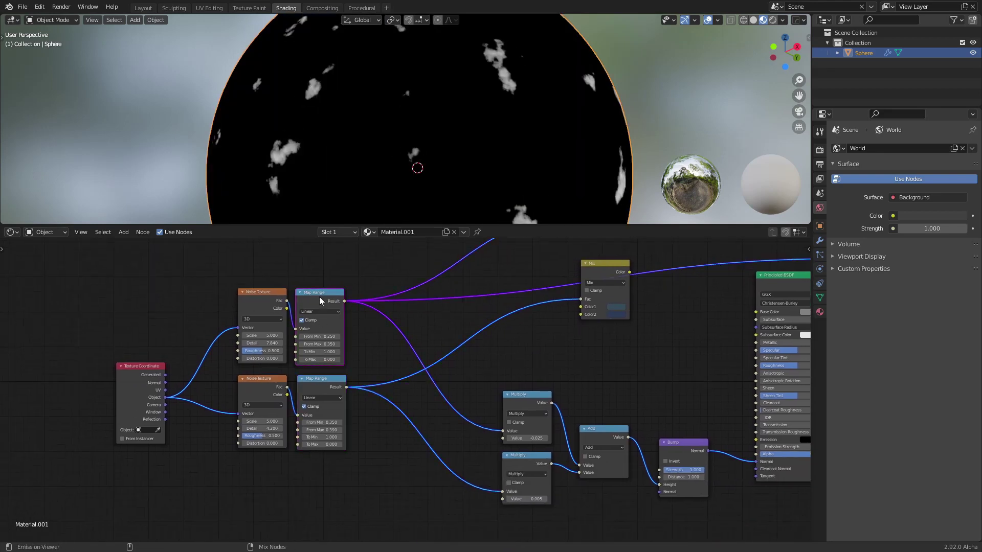
mouse_move(421, 338)
middle_down()
mouse_move(339, 438)
mouse_move(420, 375)
mouse_move(392, 357)
mouse_move(417, 346)
middle_up()
scroll(356, 424, up, 1)
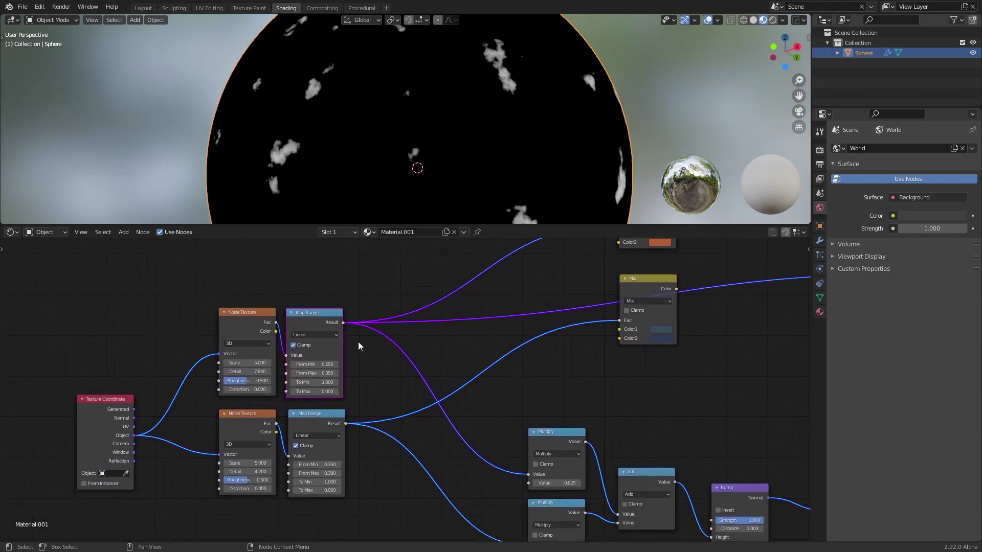
middle_drag(474, 335, 426, 362)
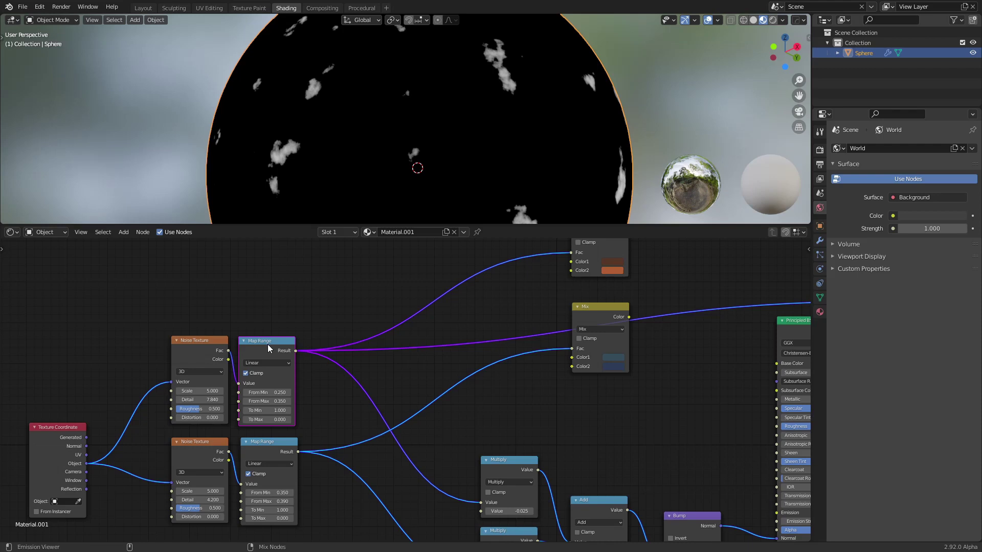
Step: Toggle the sphere preview between the lower and upper Map Range masks, ending on the upper one
ctrl+shift+click(270, 444)
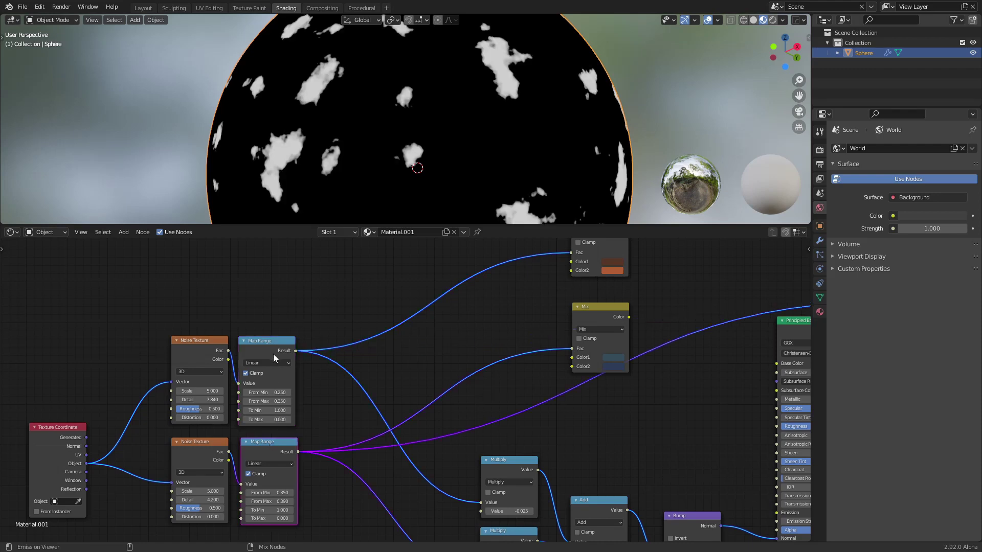
ctrl+shift+click(272, 348)
ctrl+shift+click(272, 450)
ctrl+shift+click(267, 345)
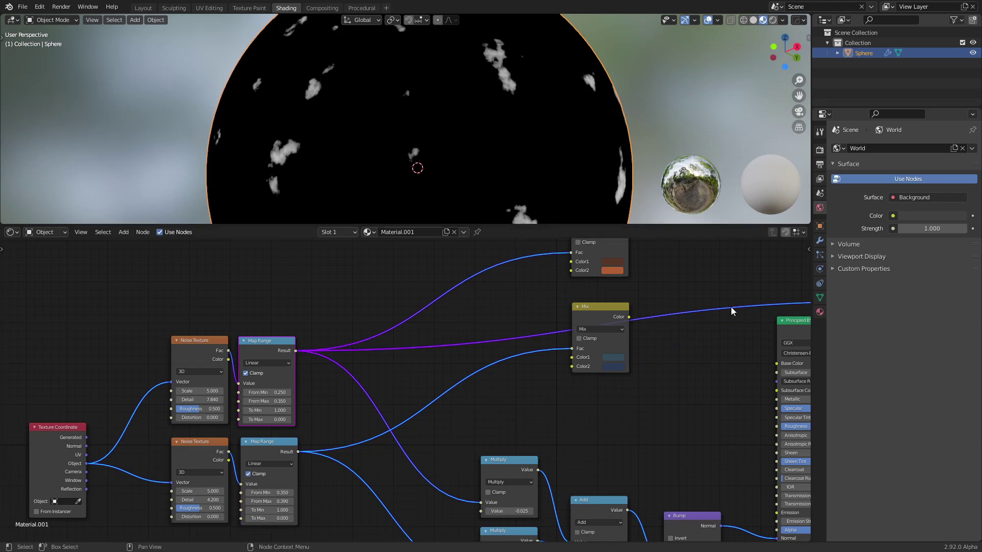
middle_drag(730, 307, 519, 298)
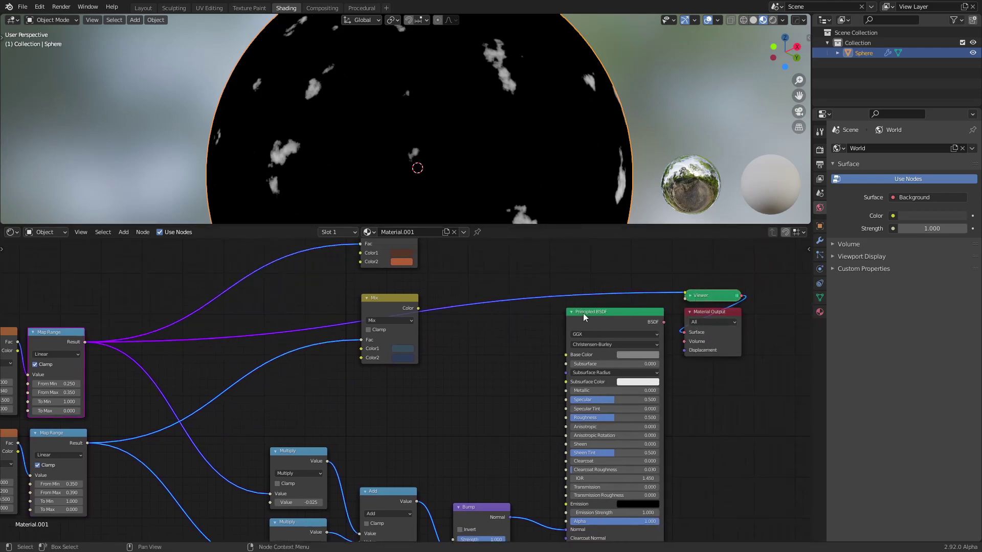
middle_drag(215, 334, 447, 323)
ctrl+shift+click(288, 427)
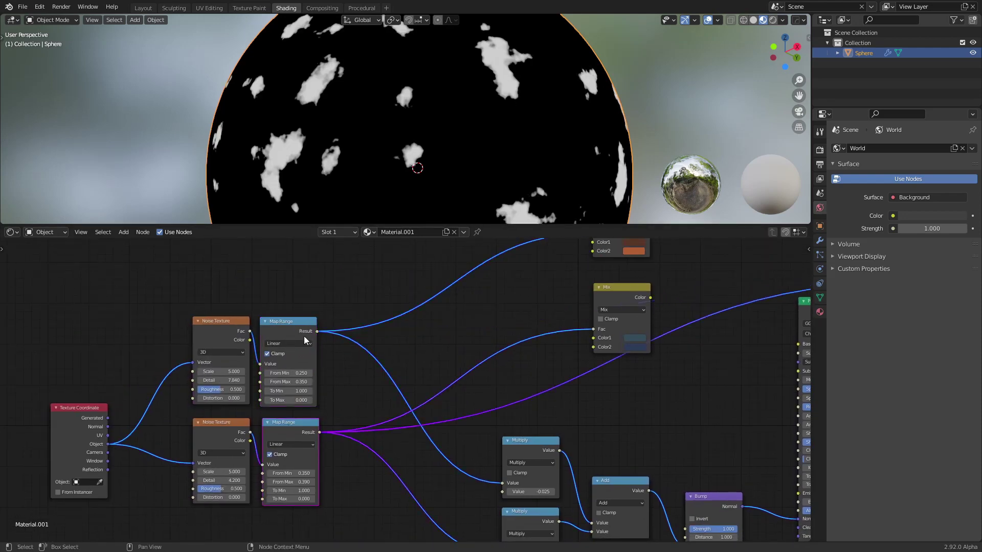
ctrl+shift+click(282, 329)
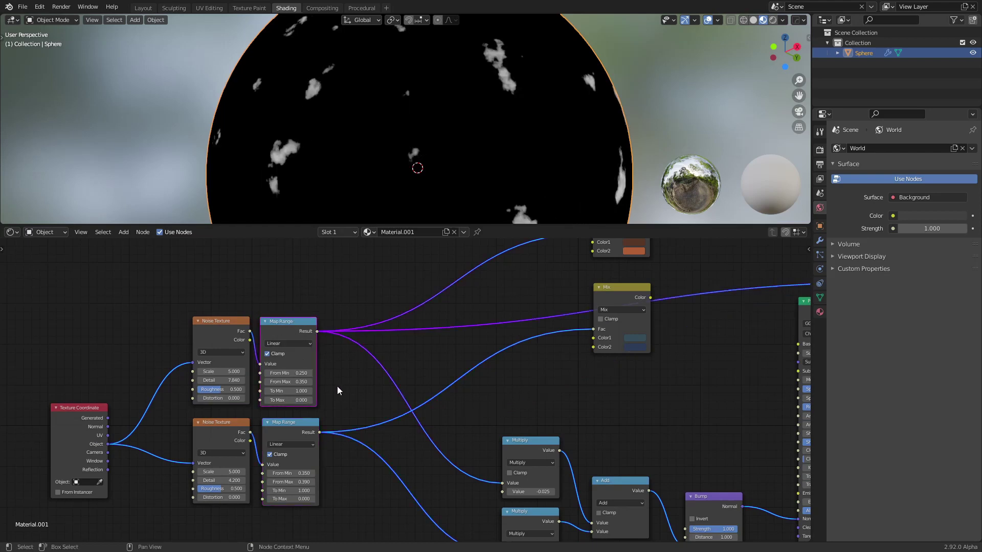
scroll(289, 443, up, 2)
Step: Add a Math node between the upper Map Range and the Mix node
key(shift+a)
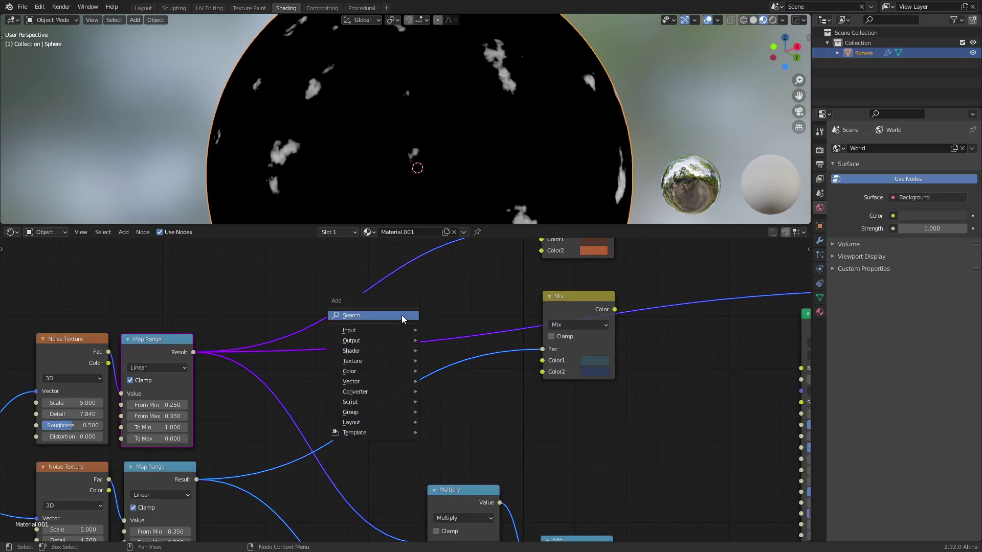
click(361, 316)
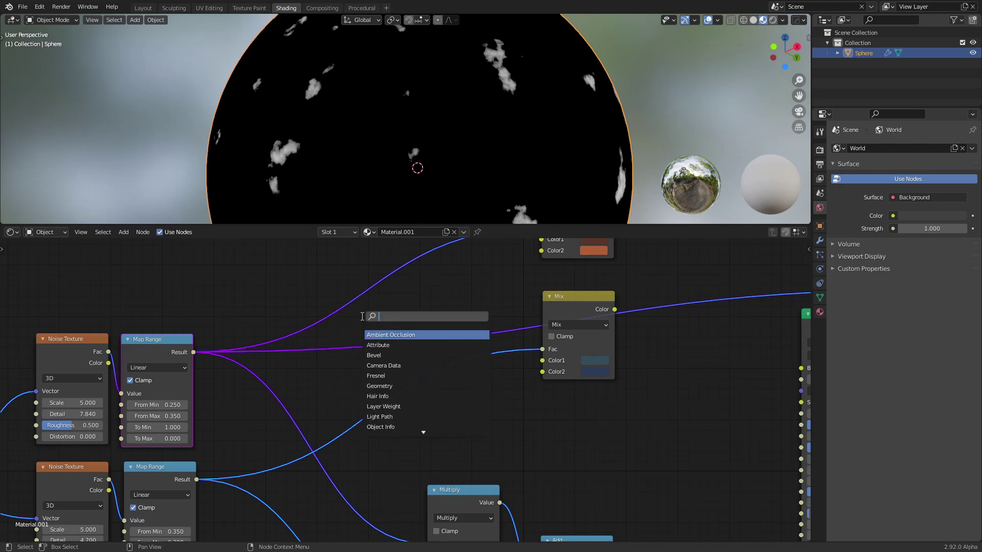
text(m)
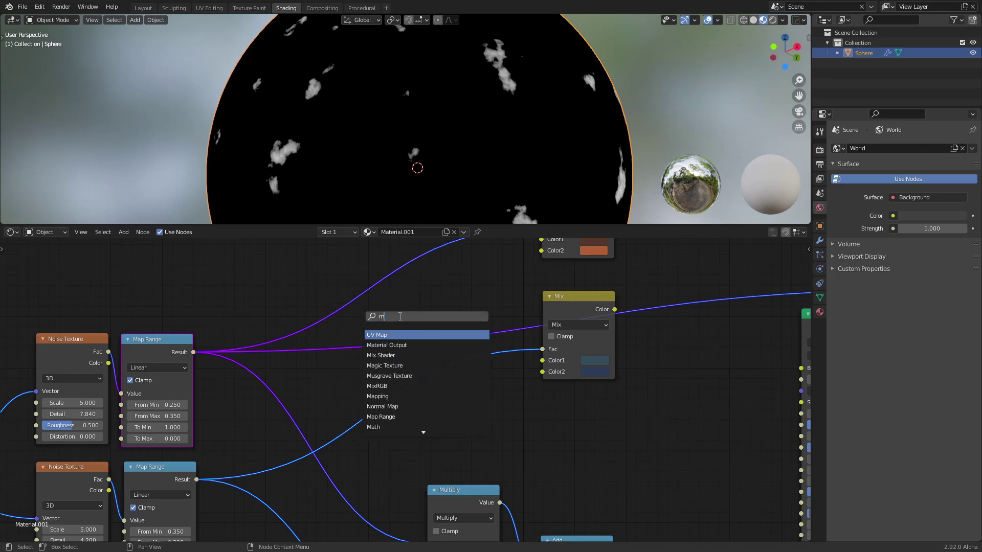
text(ath)
click(401, 334)
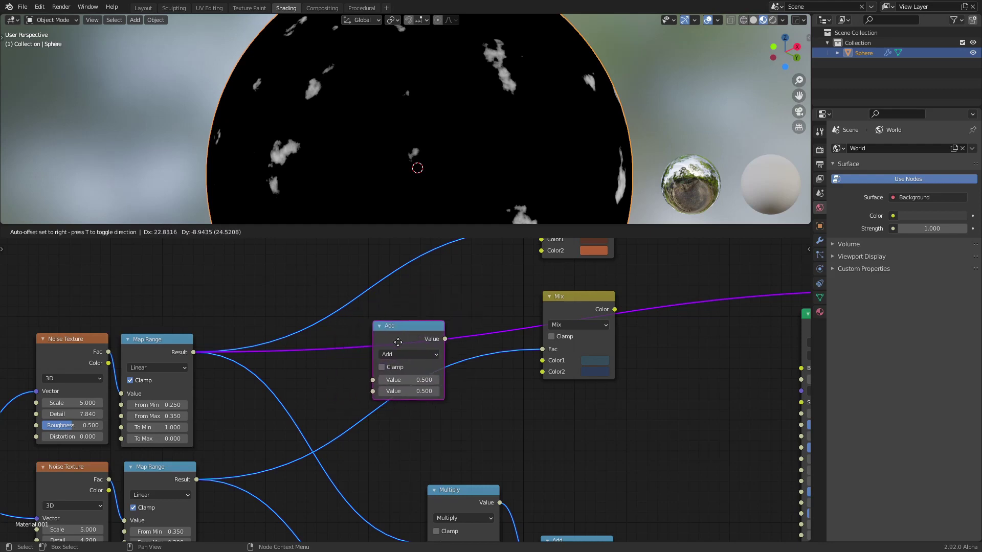
click(424, 306)
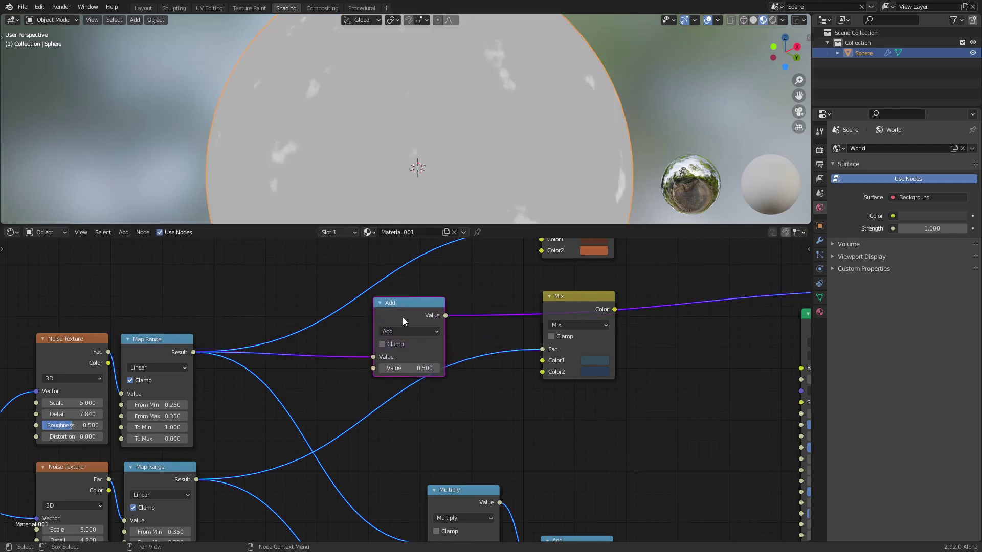
drag(403, 317, 412, 315)
scroll(369, 341, up, 2)
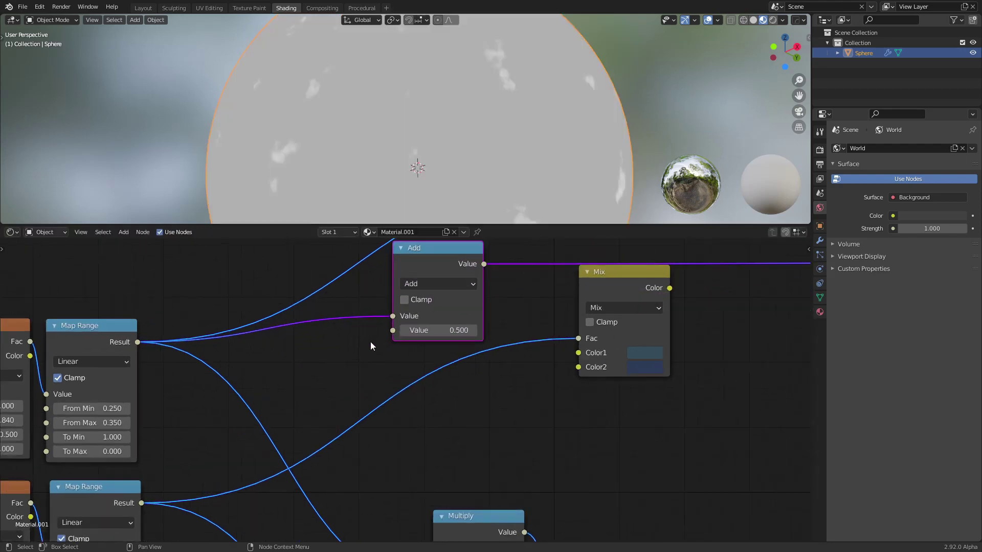
Step: Make the Math node a Greater Than comparison with Threshold 0
click(431, 283)
click(532, 363)
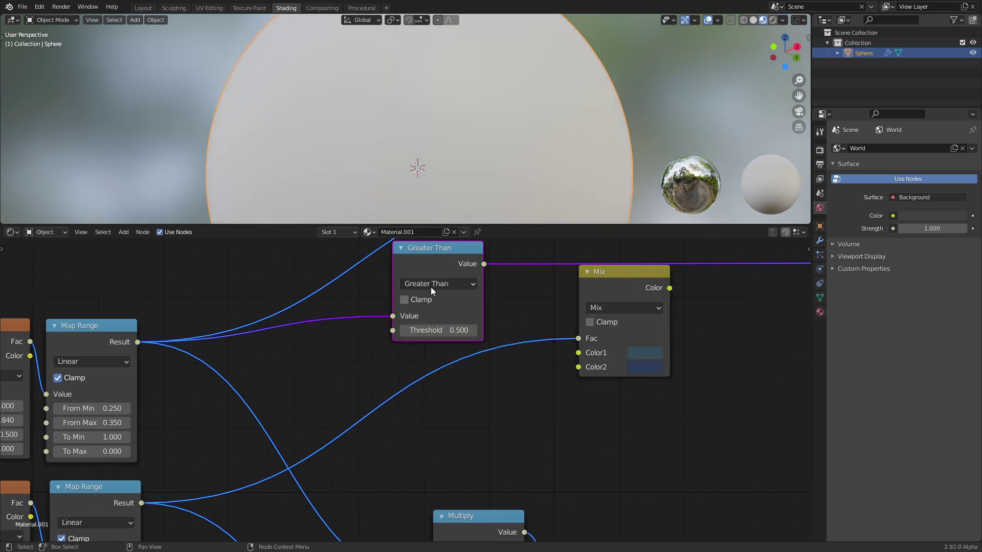
click(447, 327)
text(0.000)
key(Return)
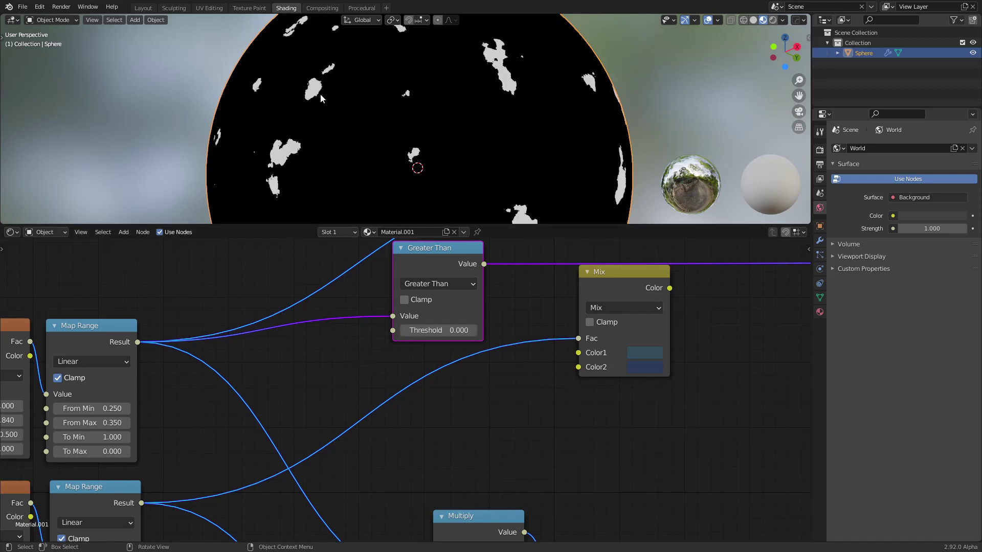
scroll(423, 149, up, 1)
scroll(424, 150, up, 2)
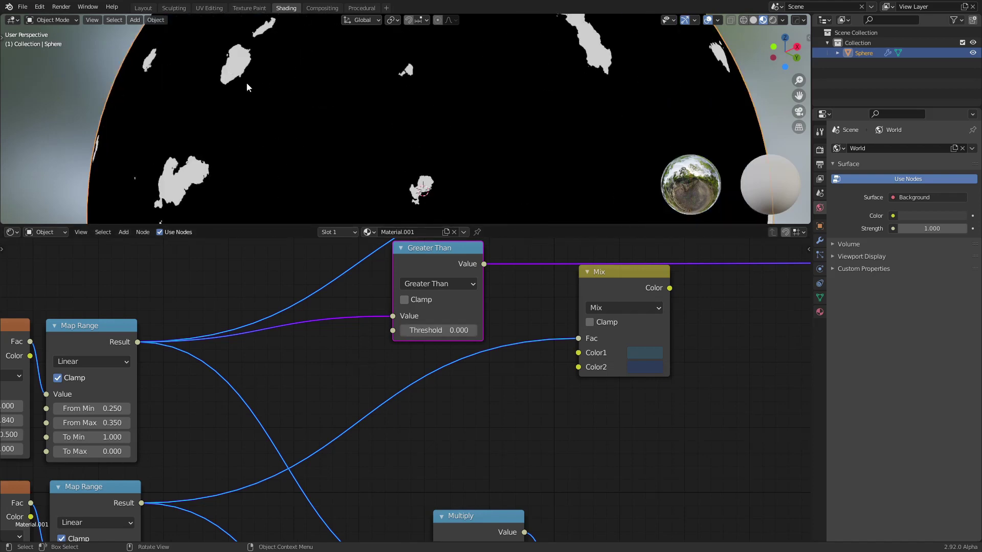
scroll(385, 306, down, 2)
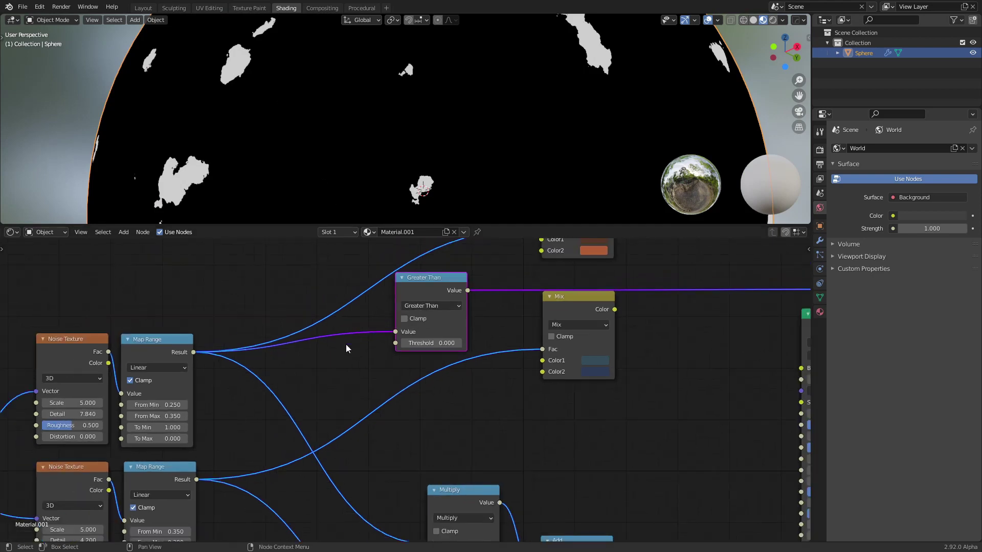
Step: Compare the Map Range's soft mask with the Greater Than's crisp white spots on the sphere
ctrl+shift+click(164, 348)
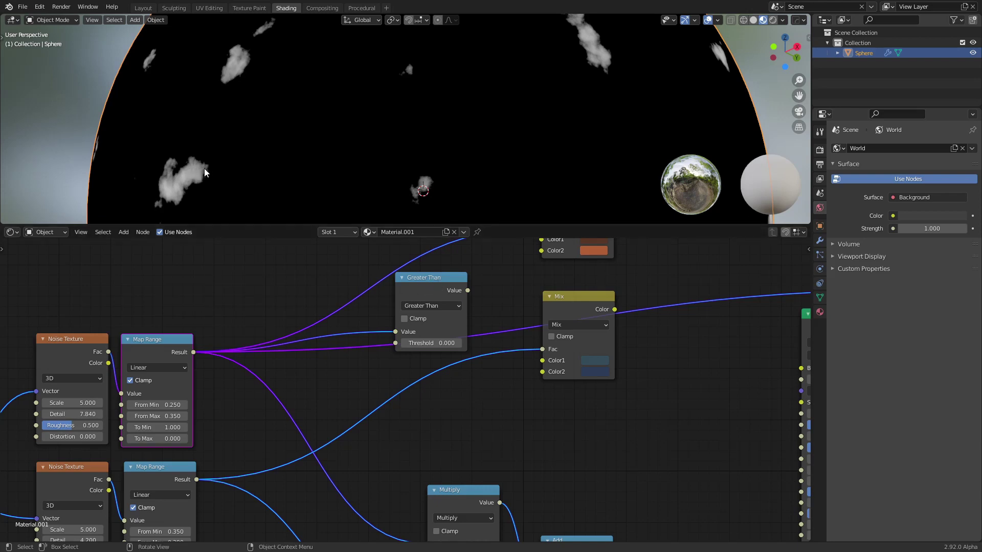
ctrl+shift+click(434, 288)
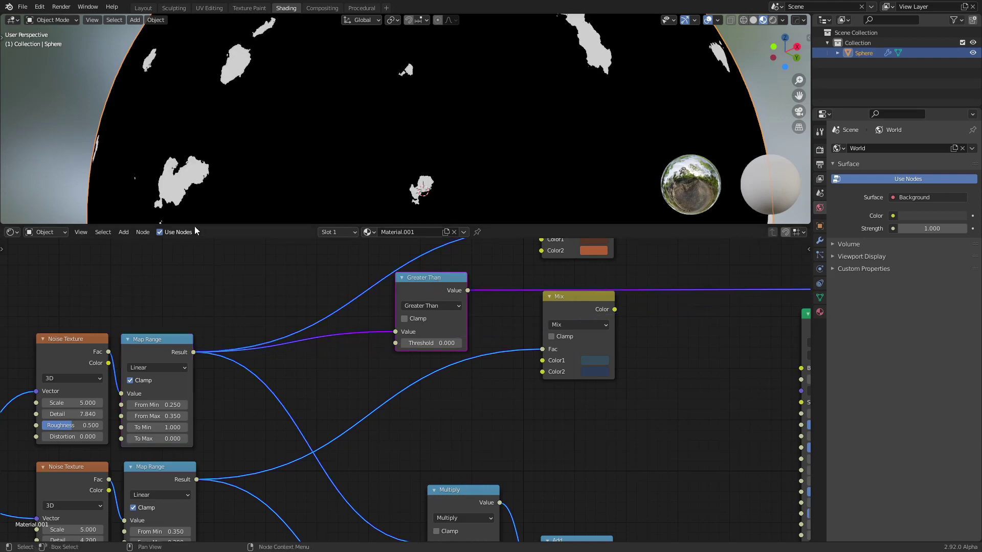
scroll(200, 180, down, 2)
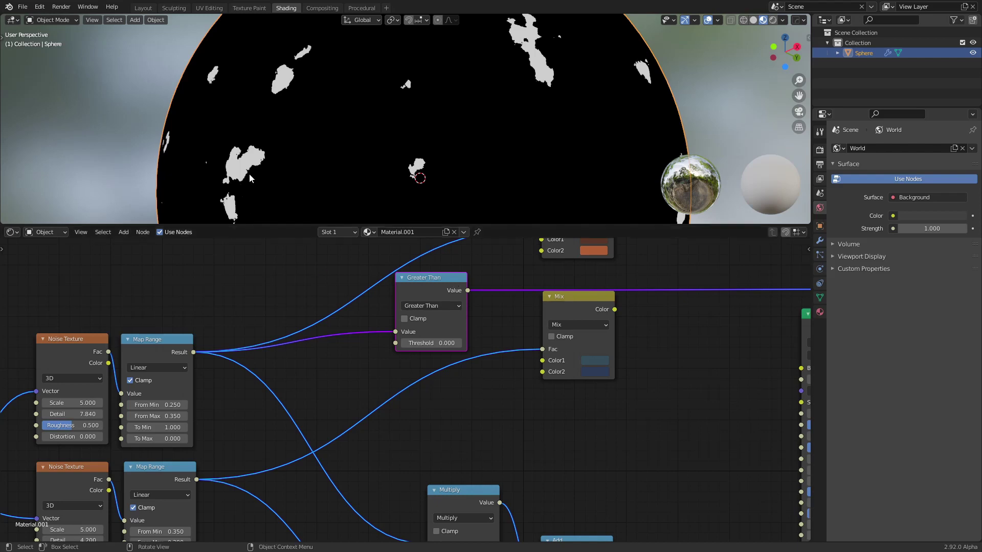
scroll(460, 276, down, 2)
middle_drag(388, 168, 323, 164)
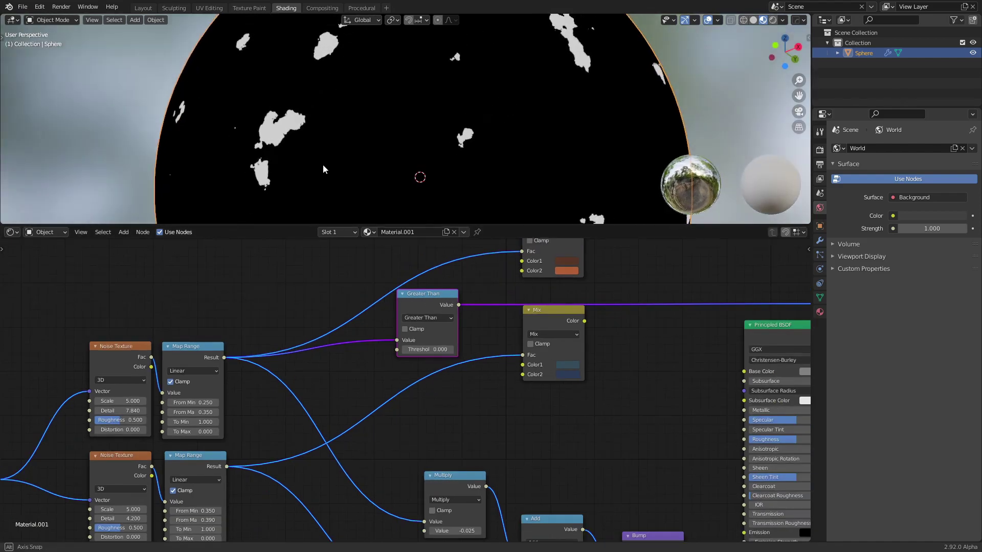
Step: Reposition the Greater Than and upper Mix nodes, discarding an unwanted Mix duplicate
drag(437, 296, 332, 259)
middle_drag(545, 336, 494, 344)
drag(424, 345, 389, 327)
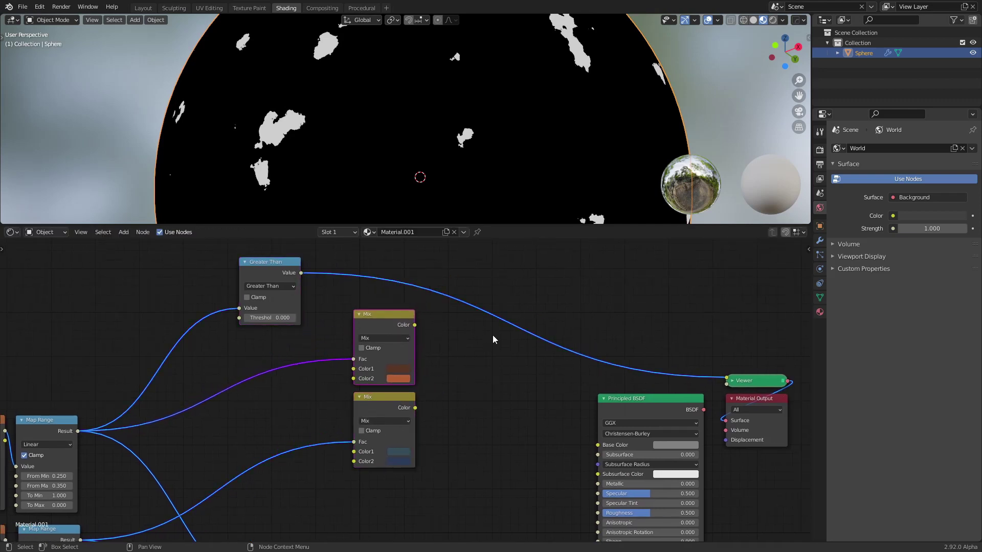
key(shift+d)
click(484, 373)
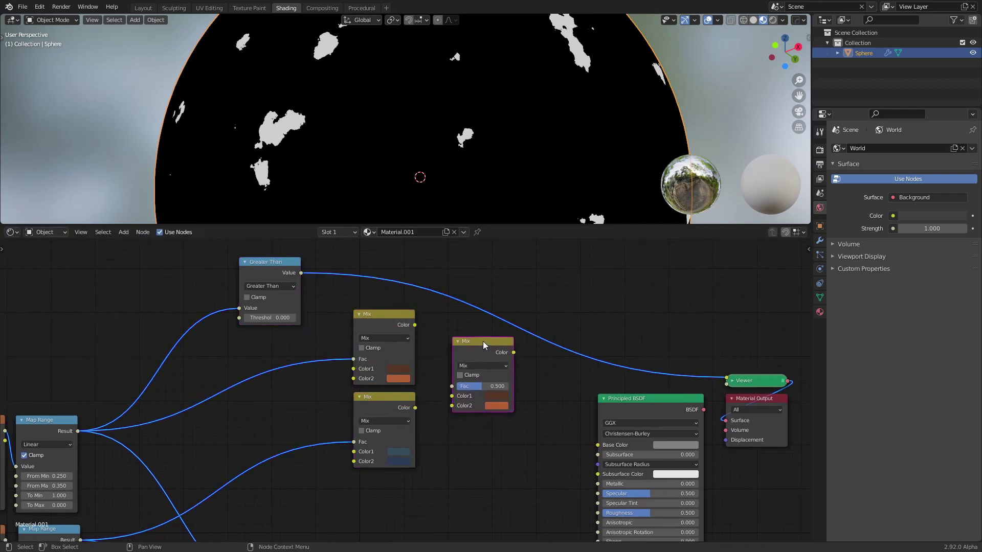
key(x)
Step: Add a new MixRGB node via a 'mix' search
key(shift+a)
click(467, 344)
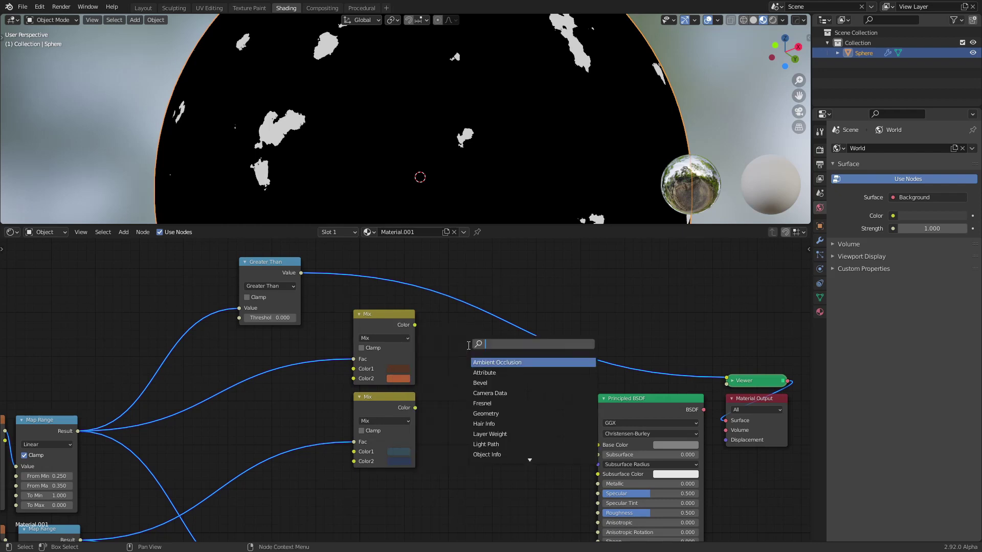
text(mix)
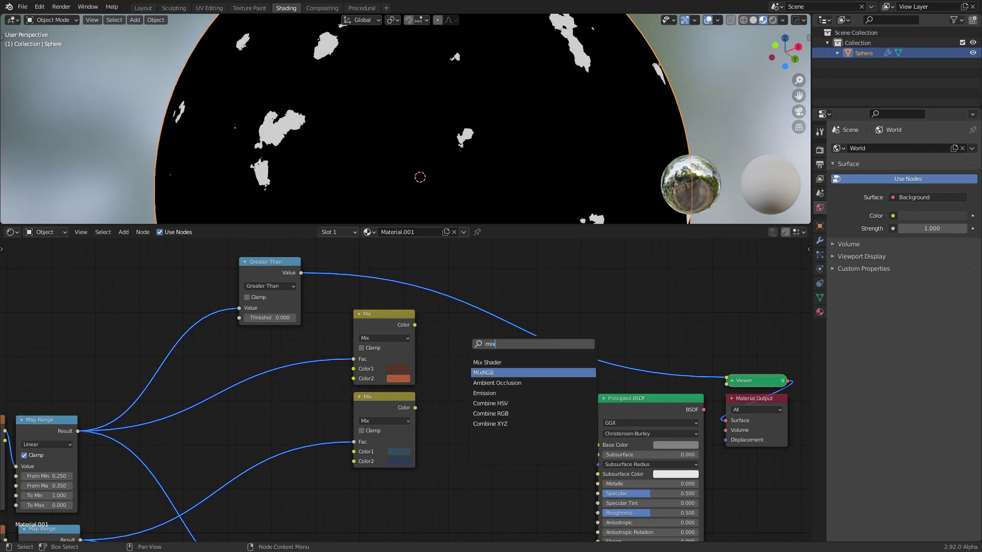
click(481, 373)
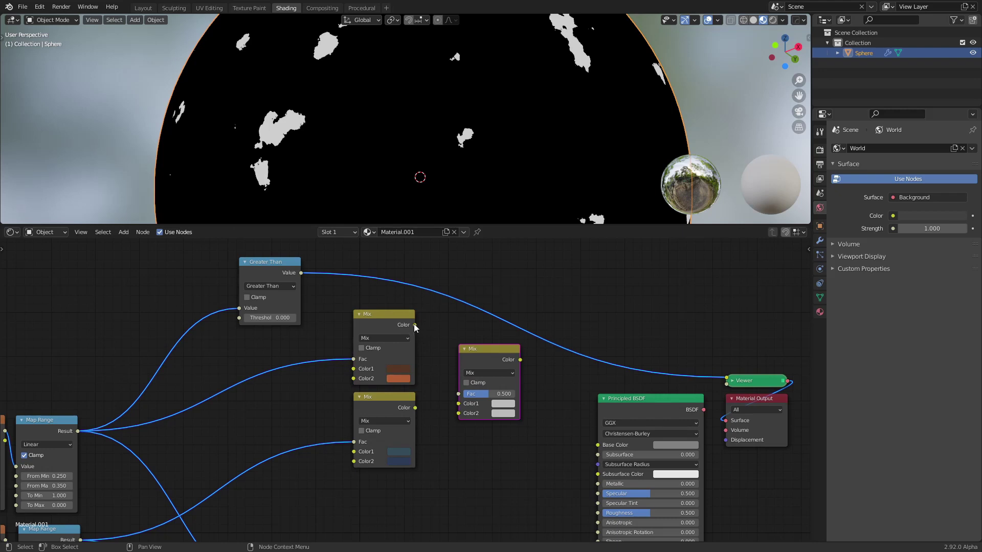
middle_drag(445, 366, 455, 357)
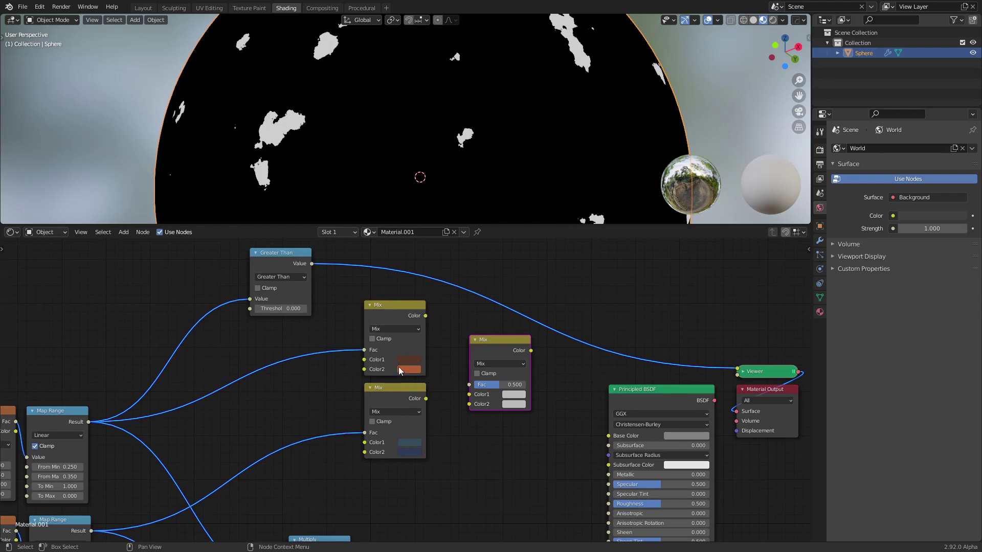
Step: Feed the blue and brown Mix colours into it, Greater Than into Fac, and preview it
mouse_move(424, 316)
mouse_down()
mouse_move(469, 405)
mouse_move(473, 395)
mouse_up()
drag(311, 264, 468, 385)
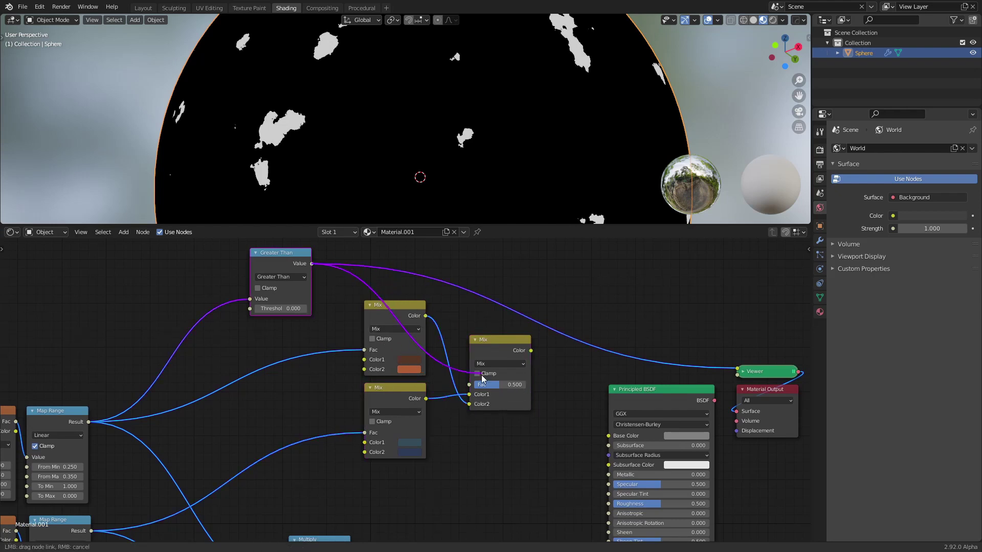
drag(299, 259, 412, 530)
ctrl+shift+click(492, 351)
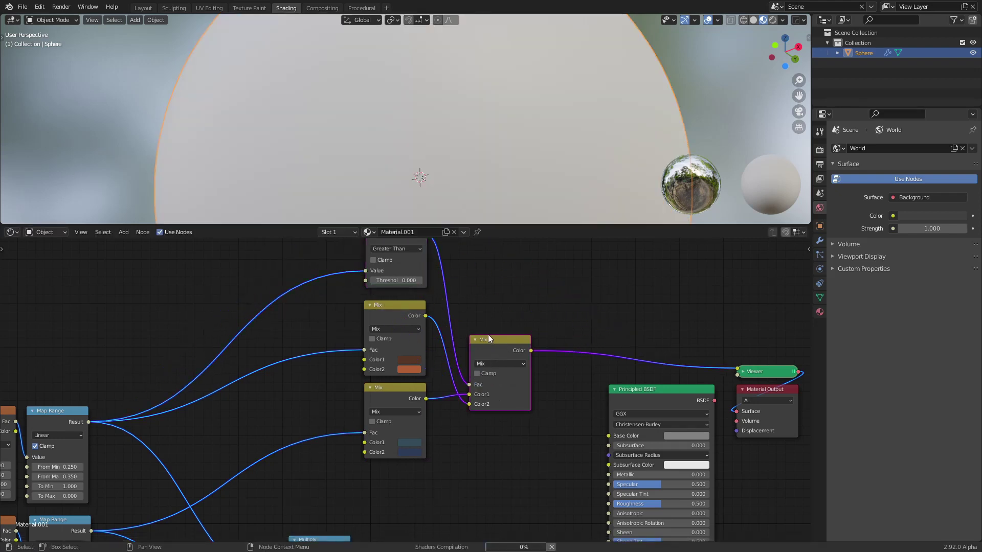
Step: Link the final Mix to Base Color and Principled BSDF back to Material Output Surface
scroll(428, 134, down, 1)
mouse_move(428, 134)
middle_down()
mouse_move(501, 138)
mouse_move(476, 139)
middle_up()
scroll(499, 295, down, 1)
middle_drag(499, 296, 498, 264)
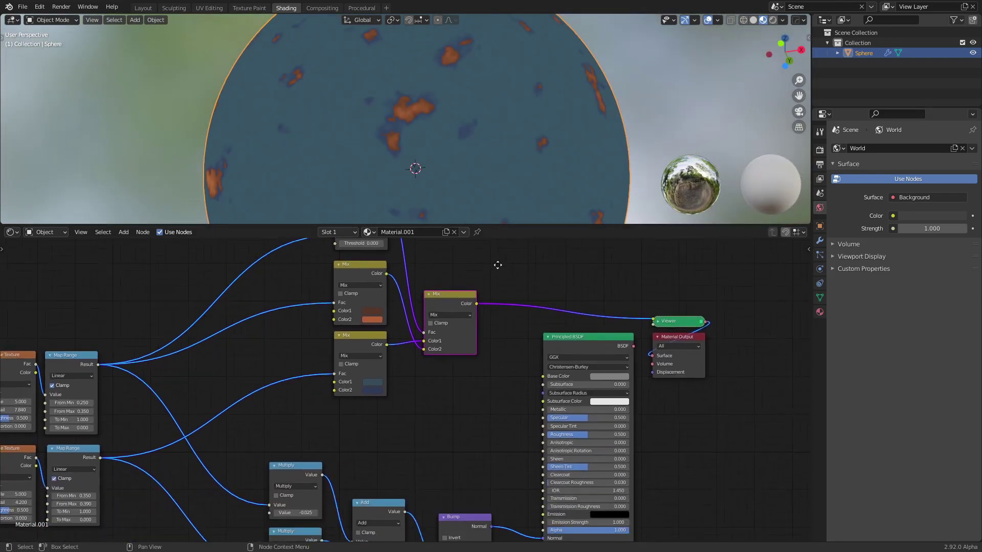
scroll(451, 292, up, 2)
mouse_move(420, 273)
mouse_down()
mouse_move(451, 338)
mouse_move(416, 312)
mouse_move(538, 363)
mouse_up()
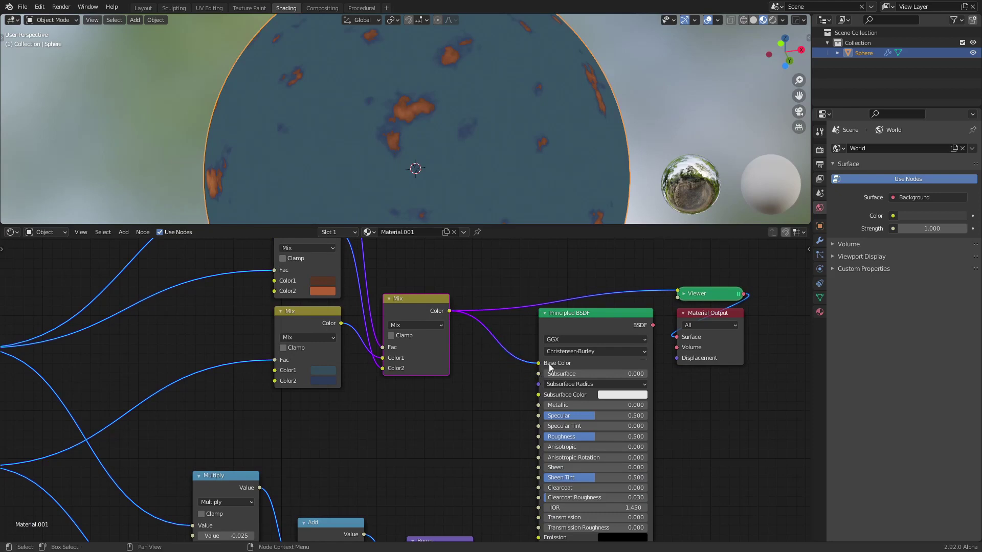
drag(652, 326, 676, 337)
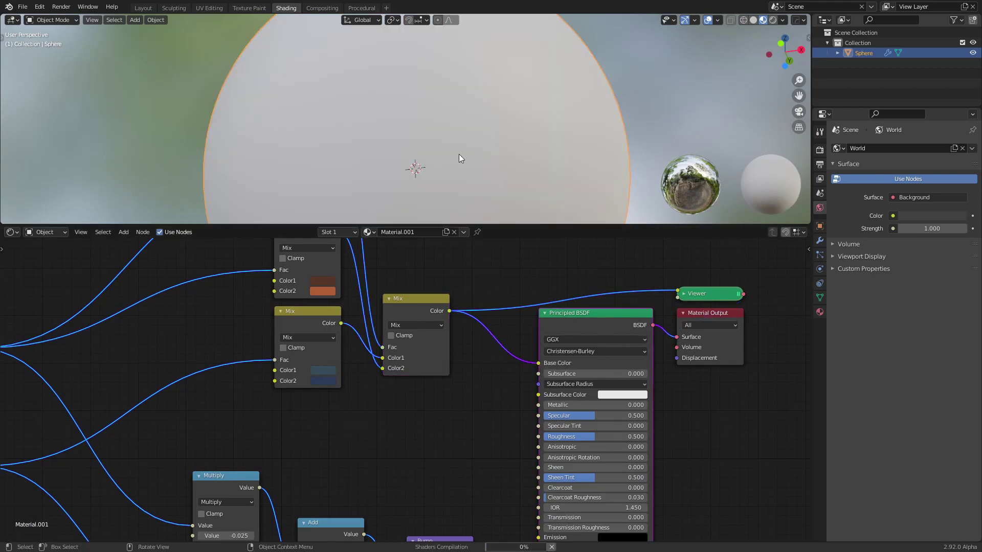
Step: Orbit and zoom around the sphere to inspect the rusty patches on slate blue
scroll(464, 357, down, 2)
middle_drag(467, 357, 537, 349)
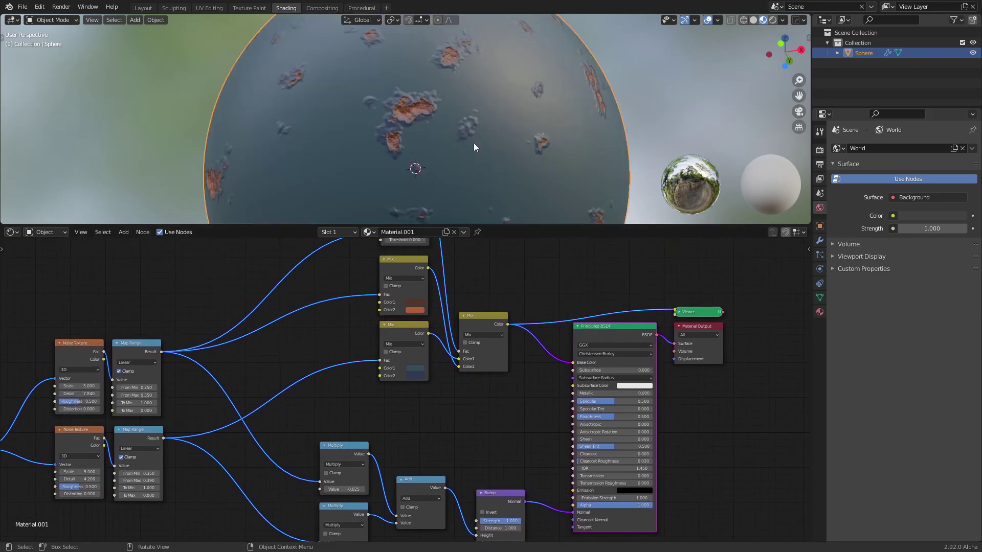
scroll(473, 145, up, 3)
mouse_move(473, 147)
middle_down()
mouse_move(480, 136)
mouse_move(455, 129)
mouse_move(441, 138)
middle_up()
scroll(480, 130, down, 3)
scroll(480, 128, down, 2)
scroll(441, 138, up, 2)
Step: Move the Multiply, Add and Bump nodes down-left out of the way
middle_drag(355, 355, 382, 273)
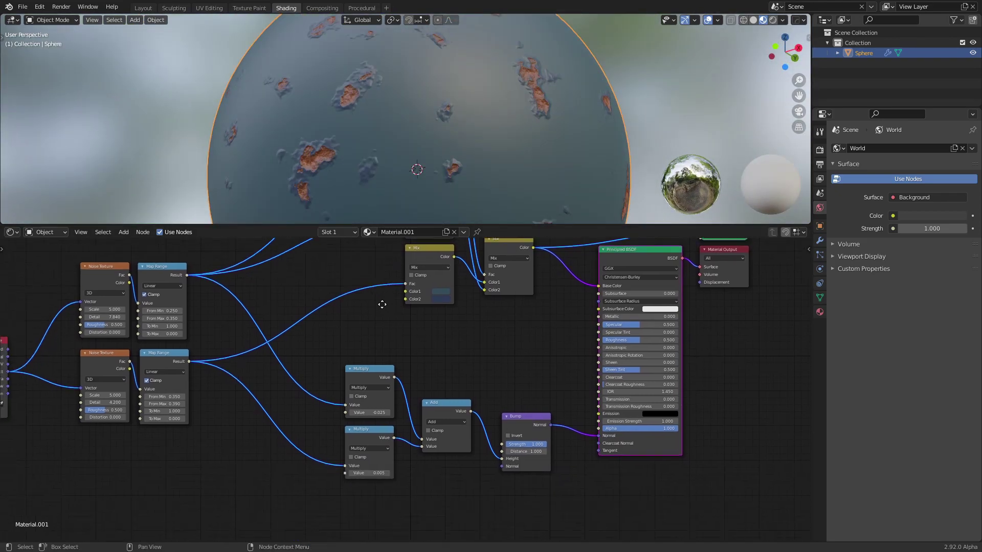
drag(332, 335, 526, 496)
drag(526, 414, 493, 428)
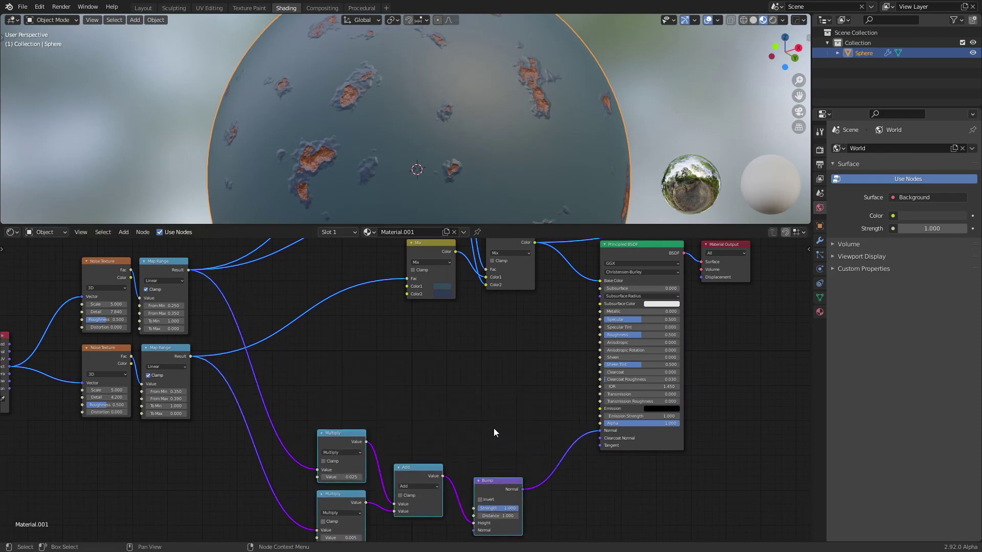
mouse_move(477, 342)
middle_down()
mouse_move(467, 403)
mouse_move(475, 442)
middle_up()
scroll(357, 316, down, 1)
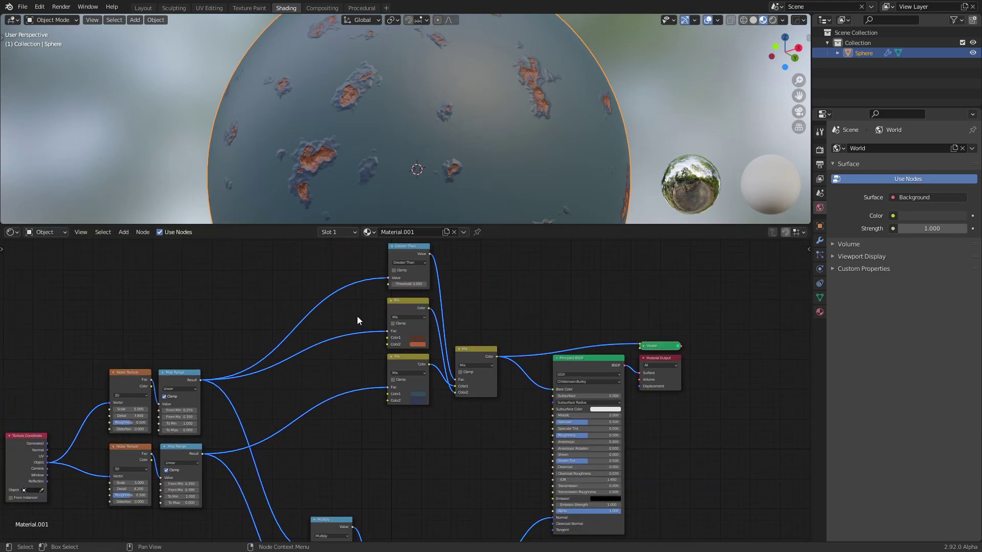
drag(367, 304, 481, 415)
middle_drag(497, 443, 486, 404)
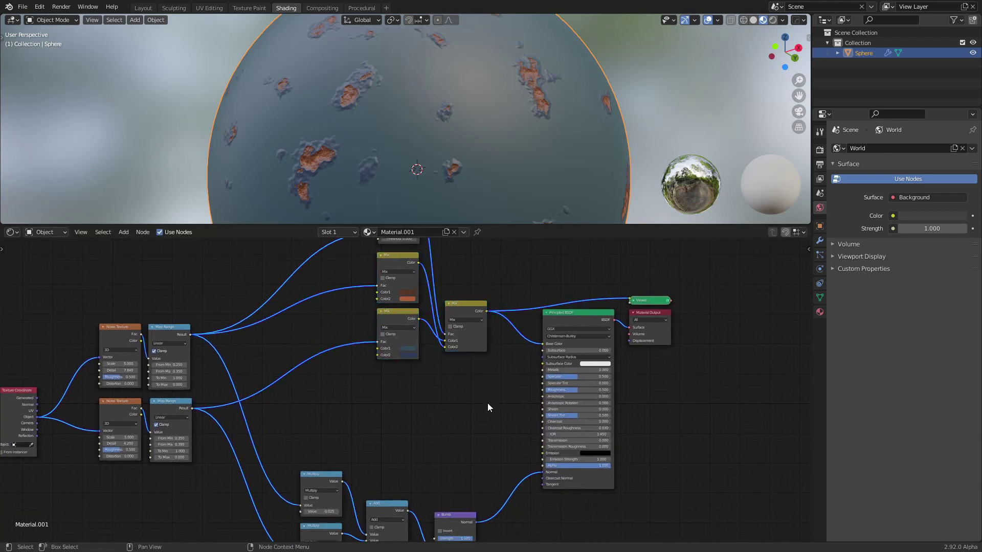
Step: Duplicate the final Mix node and place the copy below the original
click(462, 310)
key(shift+d)
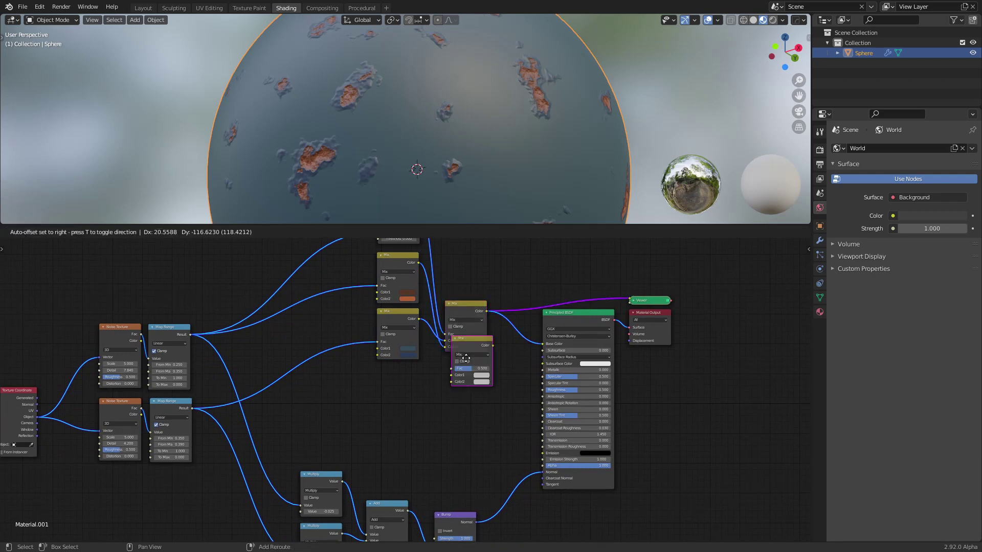
click(458, 370)
middle_drag(418, 378, 425, 424)
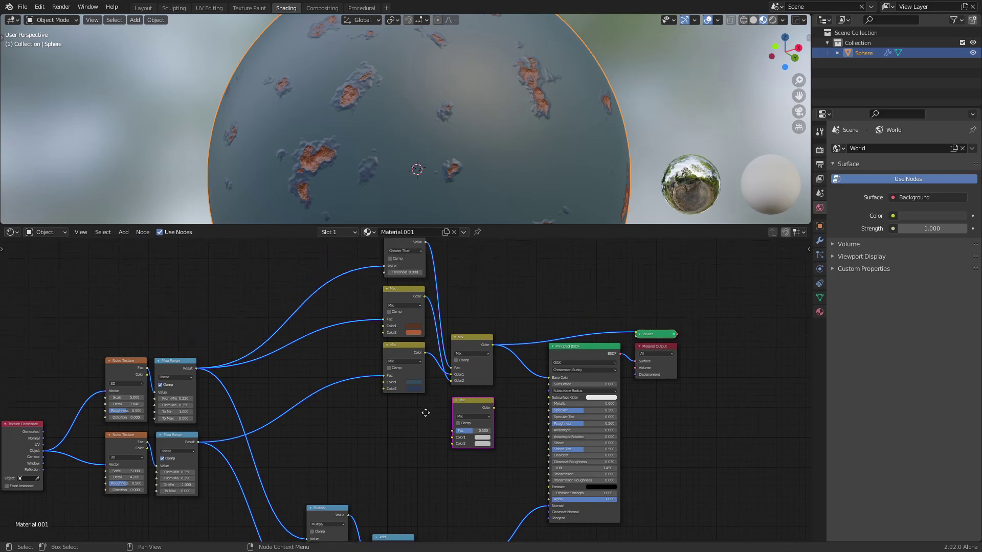
drag(410, 252, 408, 254)
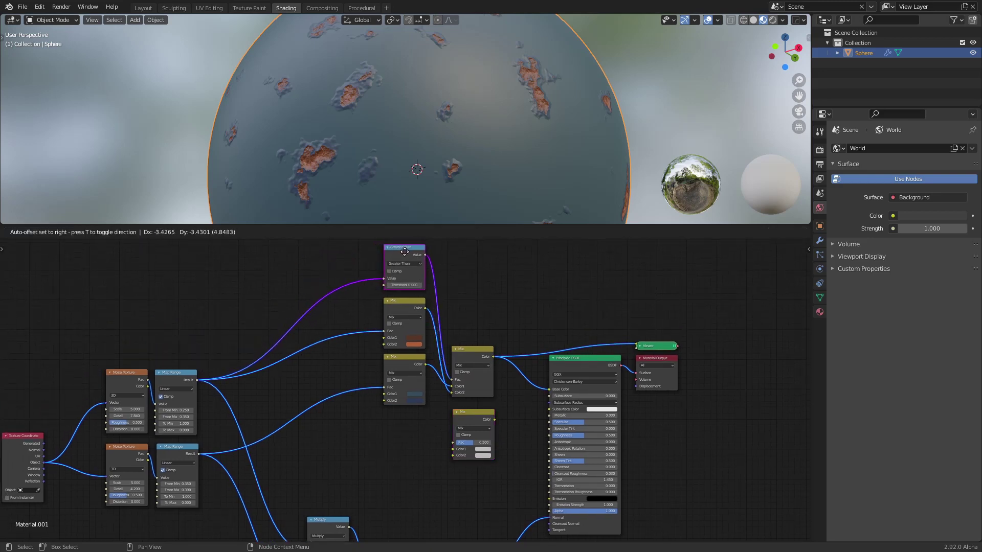
drag(451, 379, 452, 285)
mouse_move(464, 321)
middle_down()
mouse_move(459, 281)
mouse_move(433, 306)
middle_up()
scroll(459, 282, up, 2)
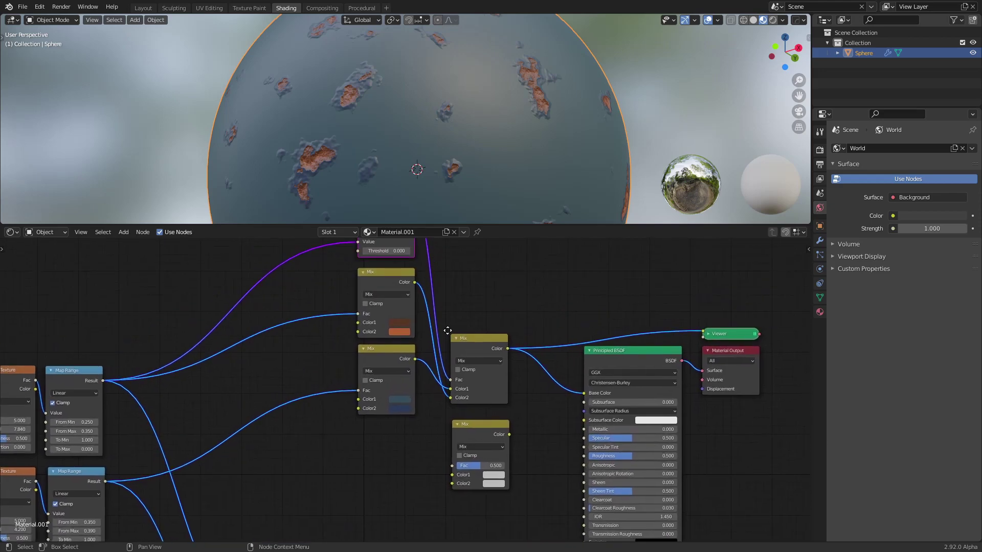
Step: Add a reroute on the Greater Than link and connect it to the copy's Fac
shift+right_drag(431, 307, 443, 306)
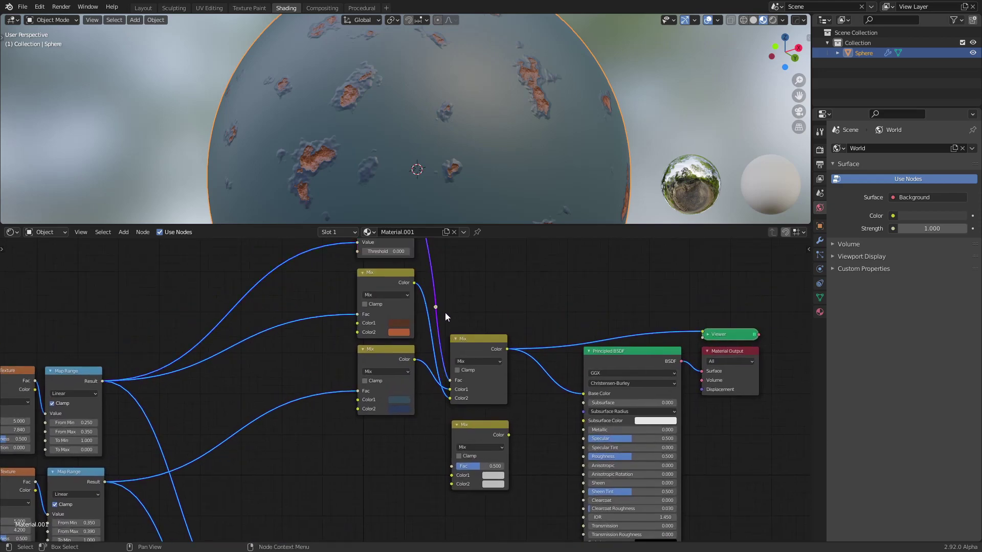
key(g)
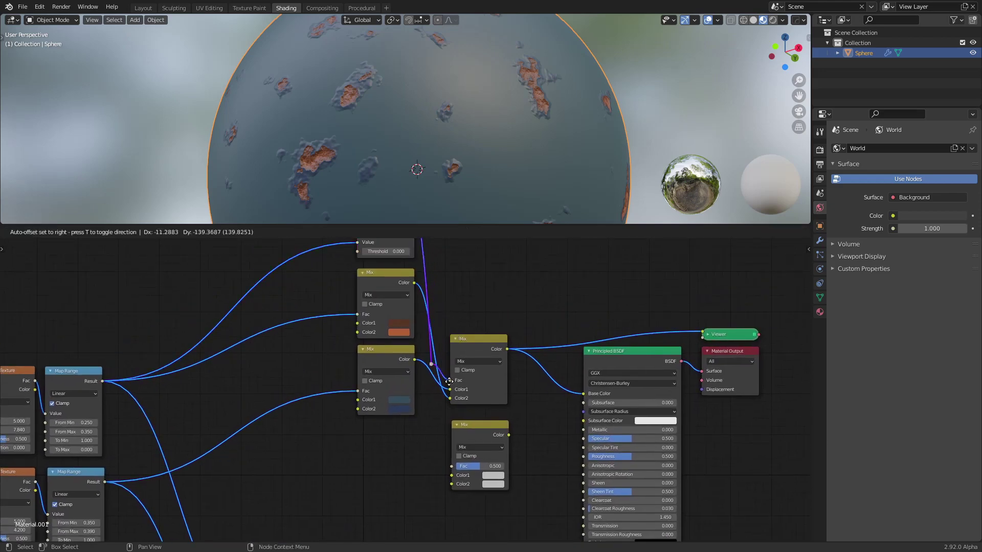
click(446, 424)
middle_drag(446, 425, 440, 397)
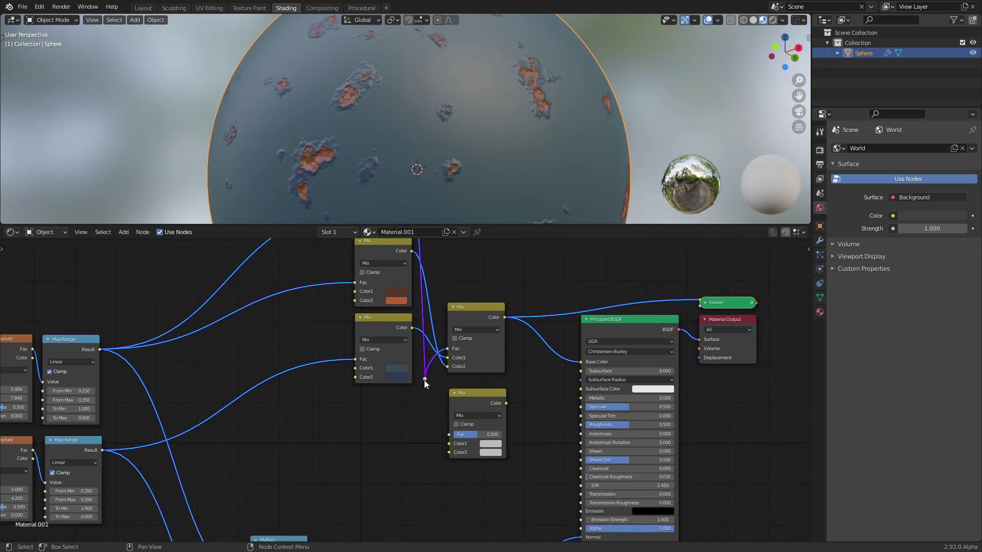
drag(424, 379, 449, 435)
middle_drag(425, 458, 425, 420)
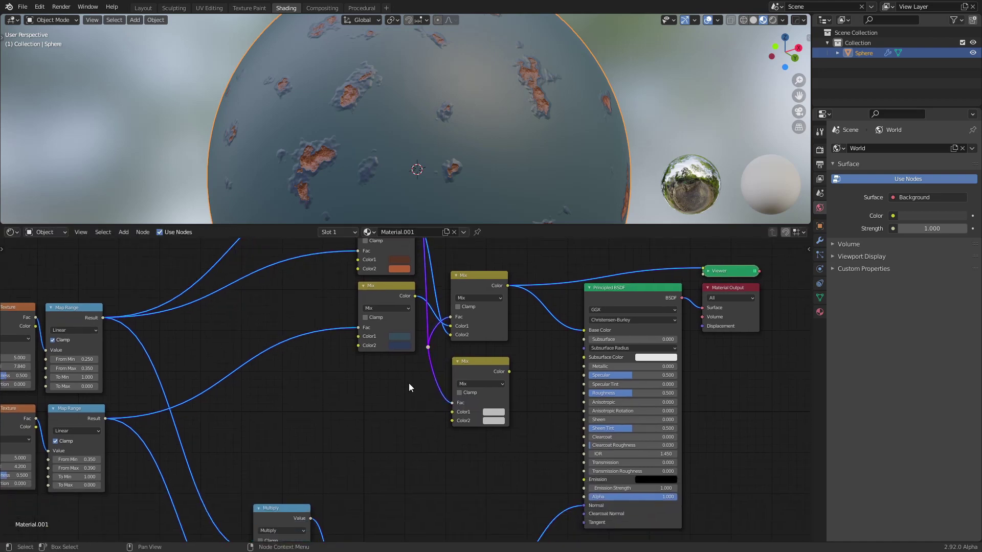
click(493, 372)
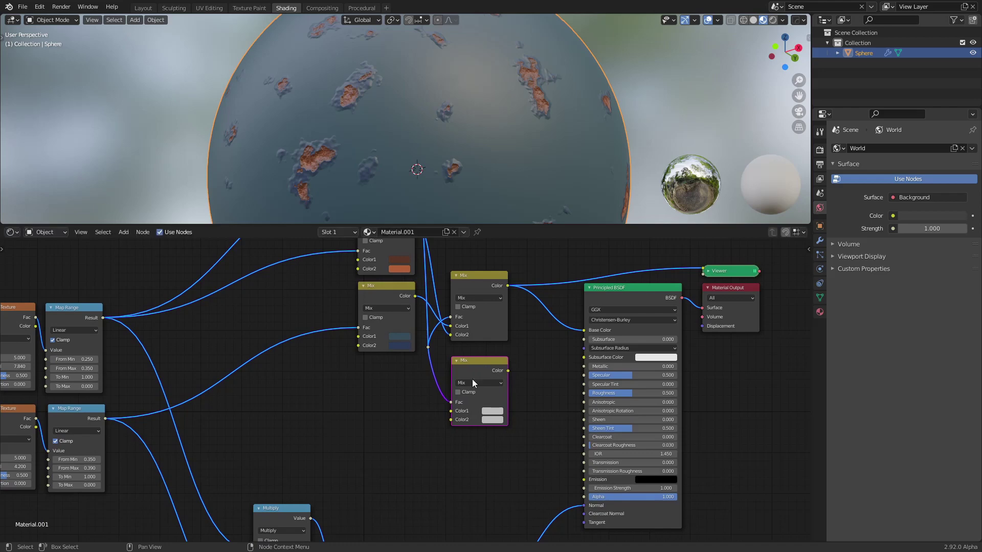
scroll(419, 389, up, 2)
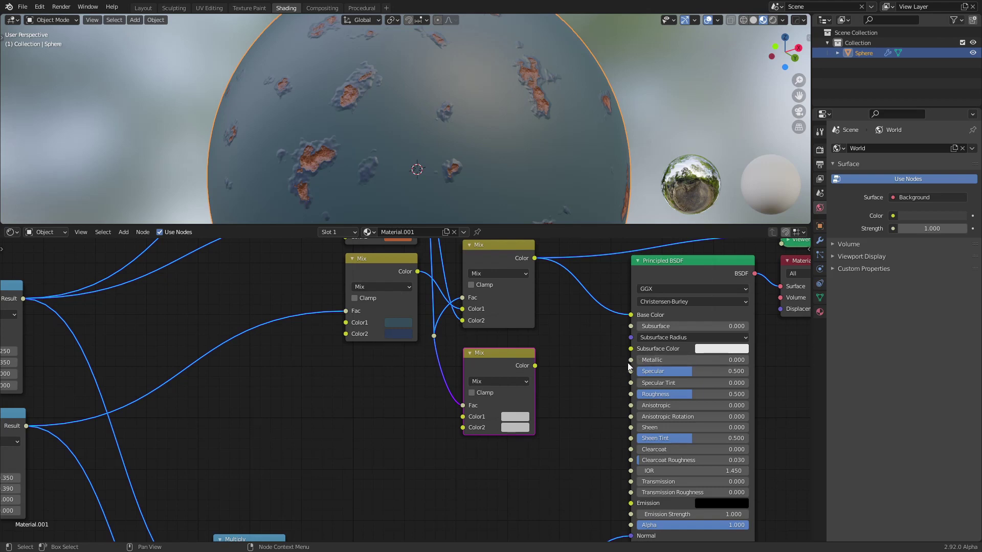
Step: Set the lower Mix node's colours to black (V 0) and white (V 1), and wire it into Metallic
click(514, 427)
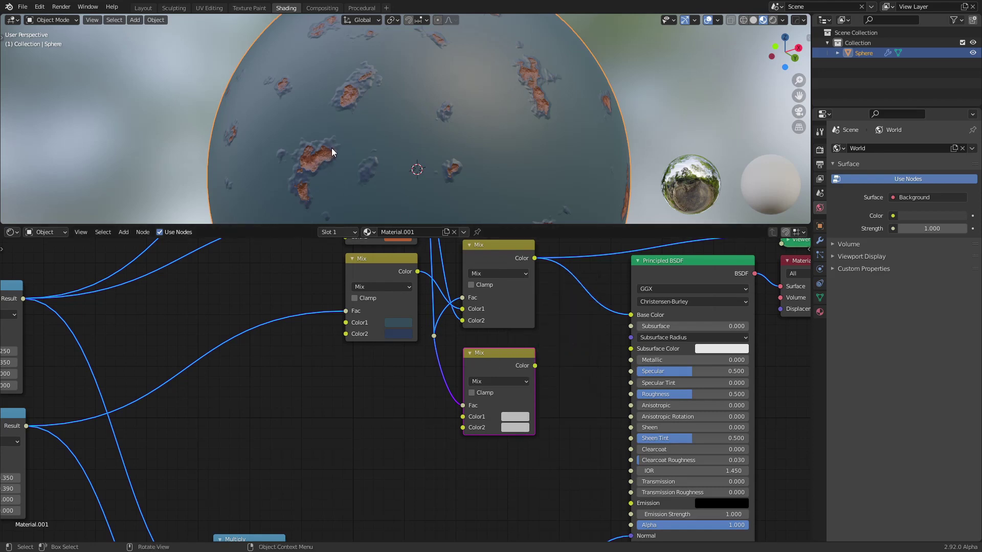
click(515, 428)
drag(590, 299, 589, 280)
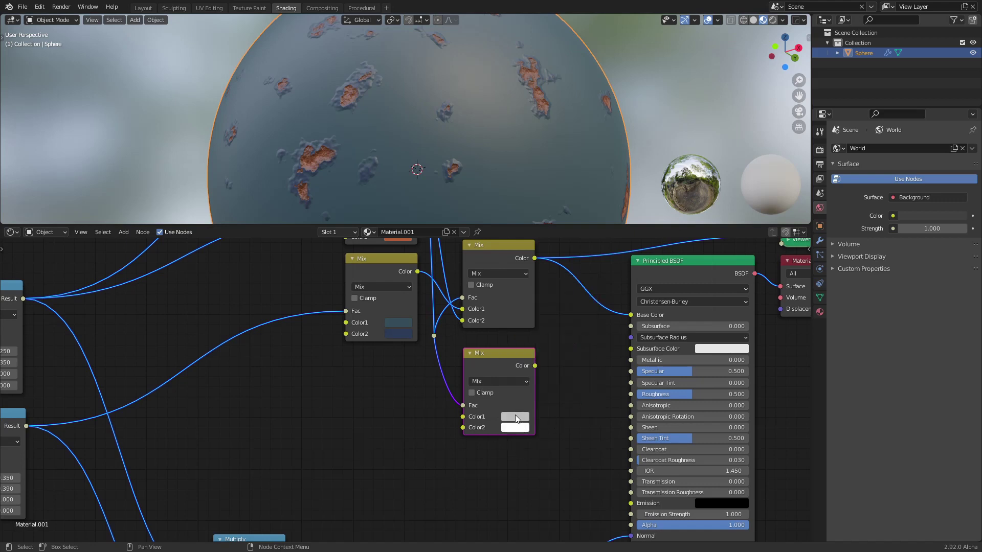
click(519, 418)
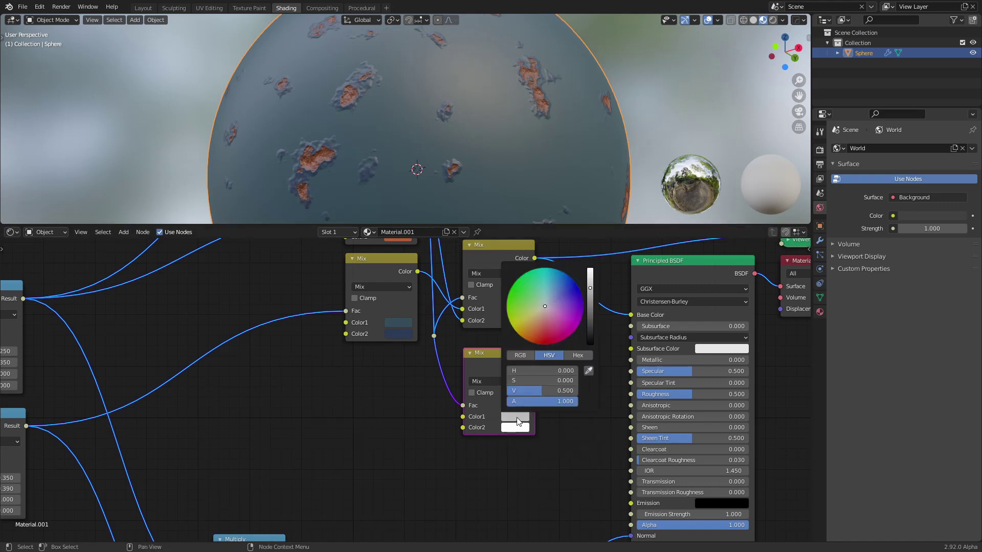
drag(589, 297, 590, 343)
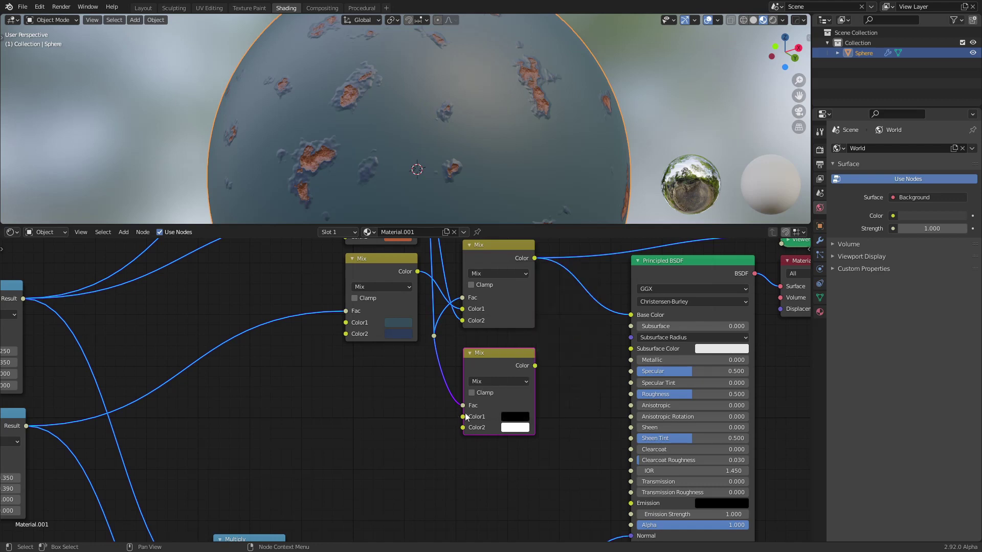
drag(535, 366, 632, 360)
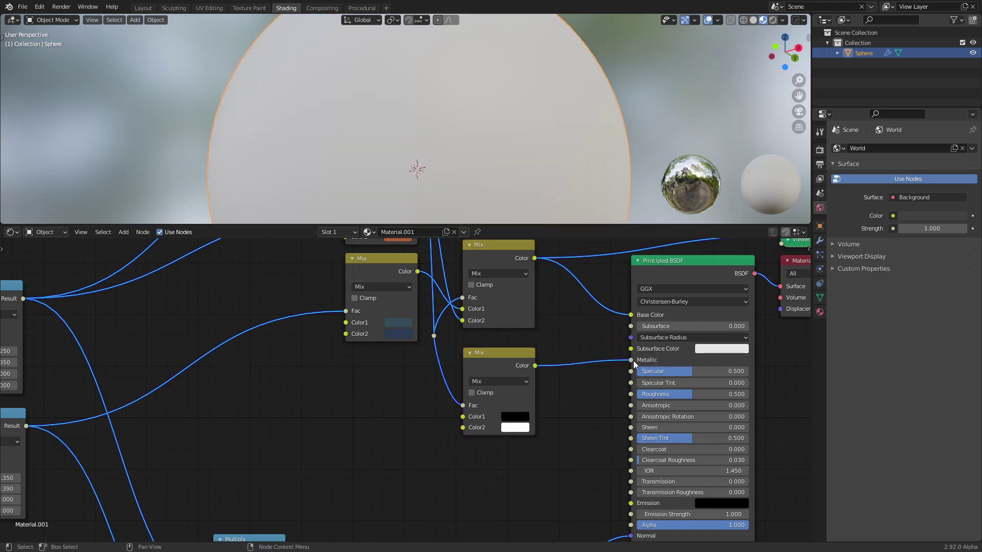
Step: Duplicate the lower Mix node below the original and feed the rust mask into the copy's Fac
scroll(465, 181, up, 2)
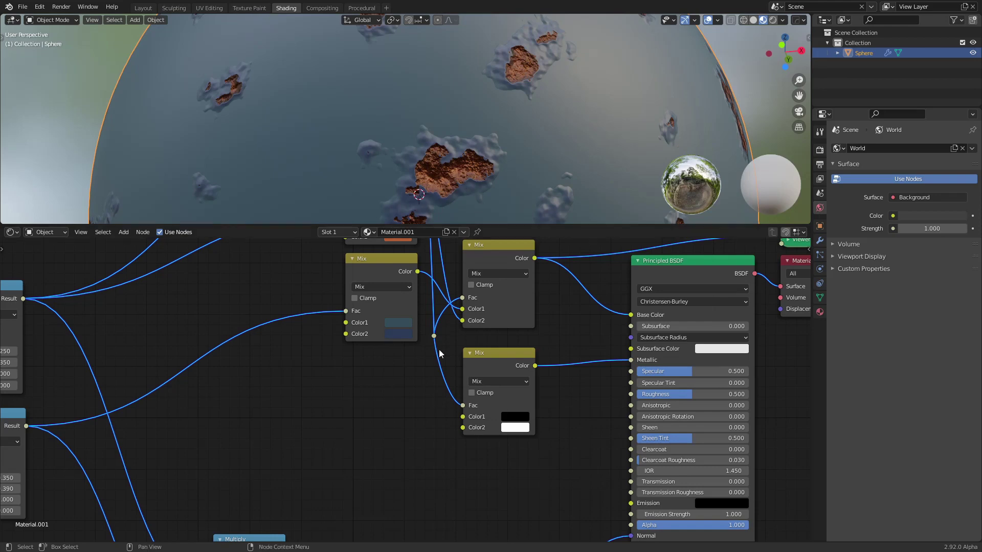
middle_drag(416, 418, 422, 359)
scroll(422, 359, down, 2)
click(449, 309)
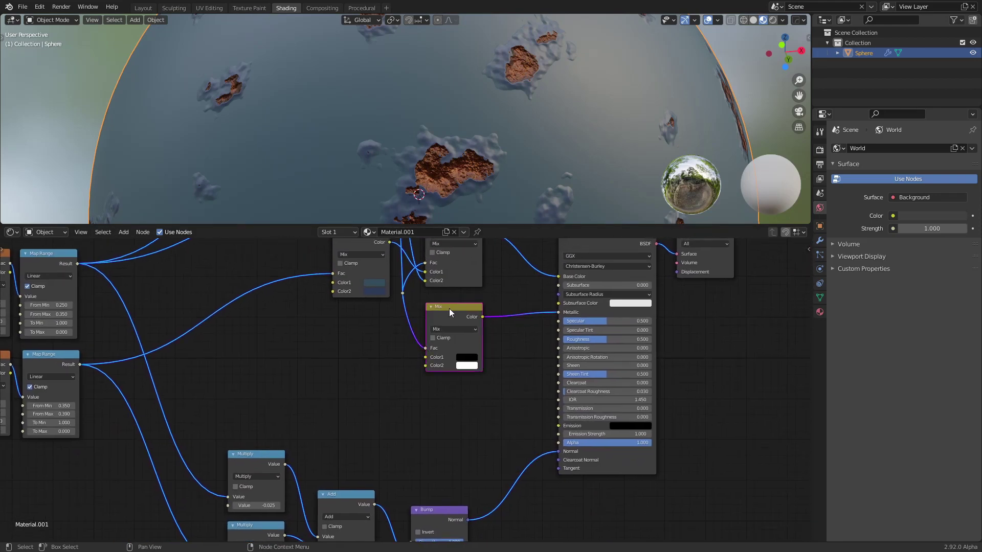
key(shift+d)
click(451, 391)
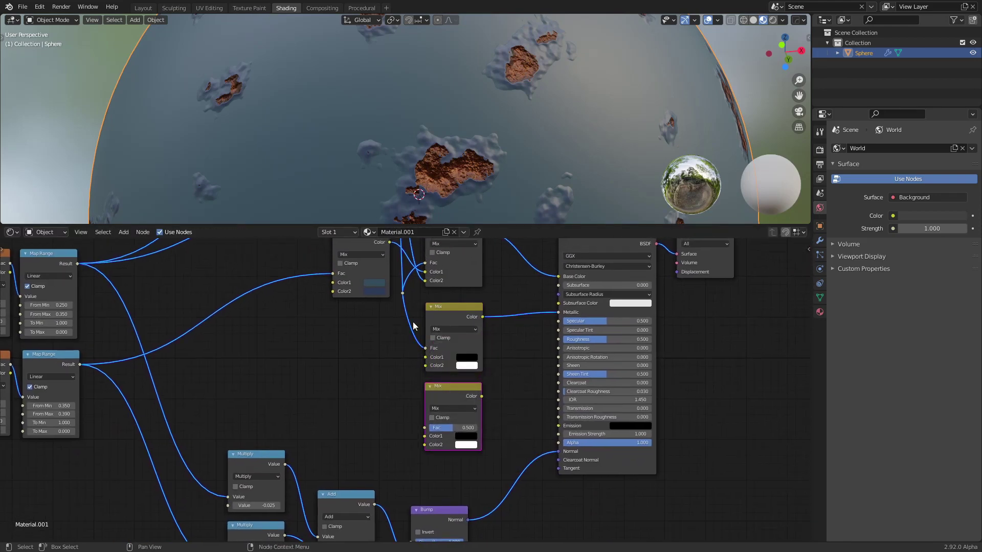
drag(401, 293, 425, 428)
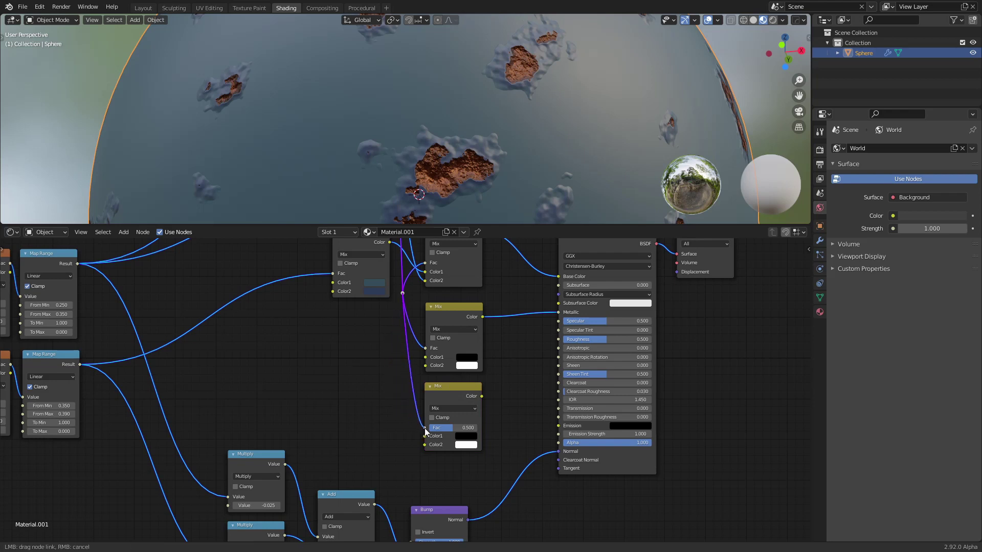
middle_drag(500, 396, 494, 367)
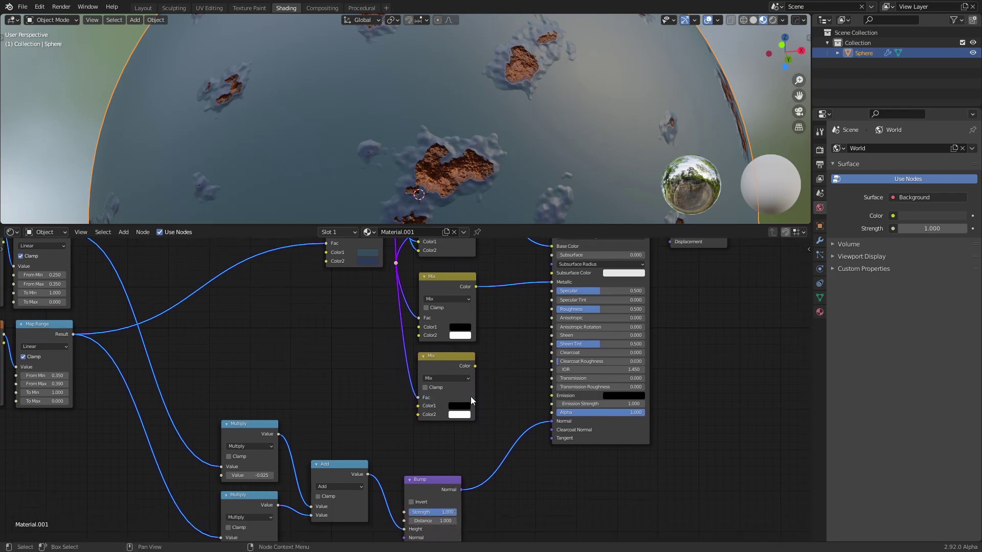
Step: Give the copy light-grey and grey colours and connect its output to Roughness
scroll(452, 366, up, 2)
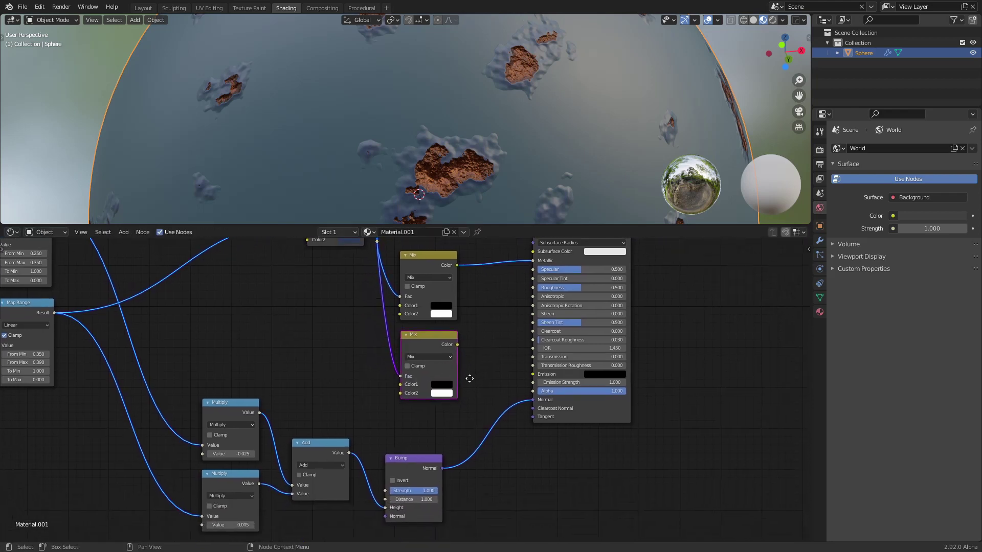
click(443, 386)
click(507, 255)
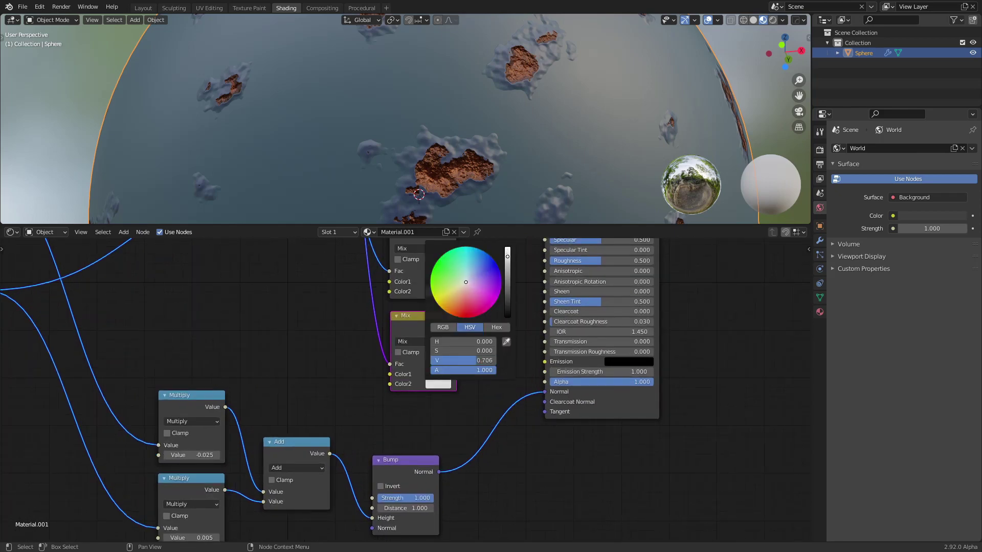
middle_drag(464, 327, 448, 342)
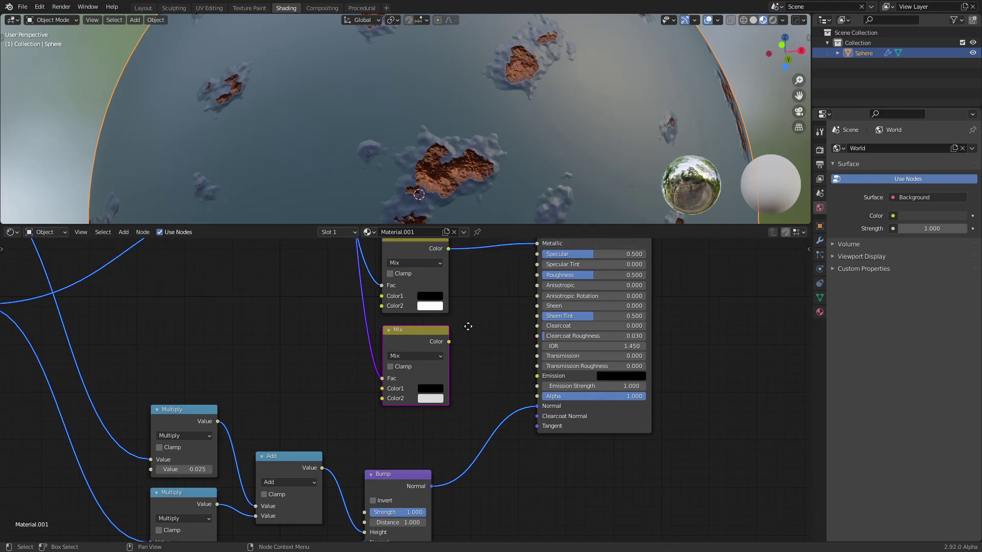
mouse_move(448, 342)
mouse_down()
mouse_move(518, 288)
mouse_move(498, 284)
mouse_up()
click(440, 389)
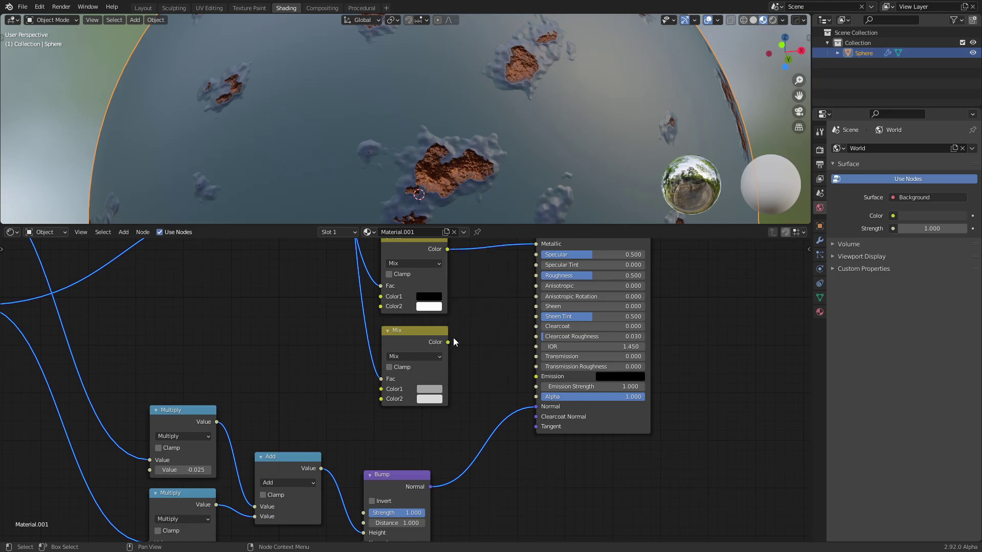
drag(448, 342, 536, 276)
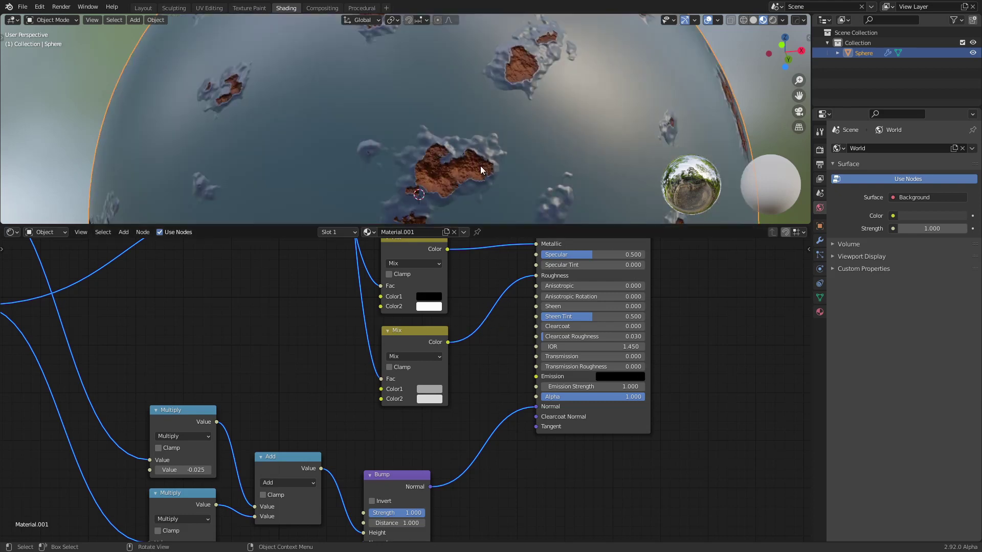
Step: Tweak the roughness Mix greys, brightening the second colour to a 0.749-value grey
scroll(444, 390, up, 1)
click(434, 391)
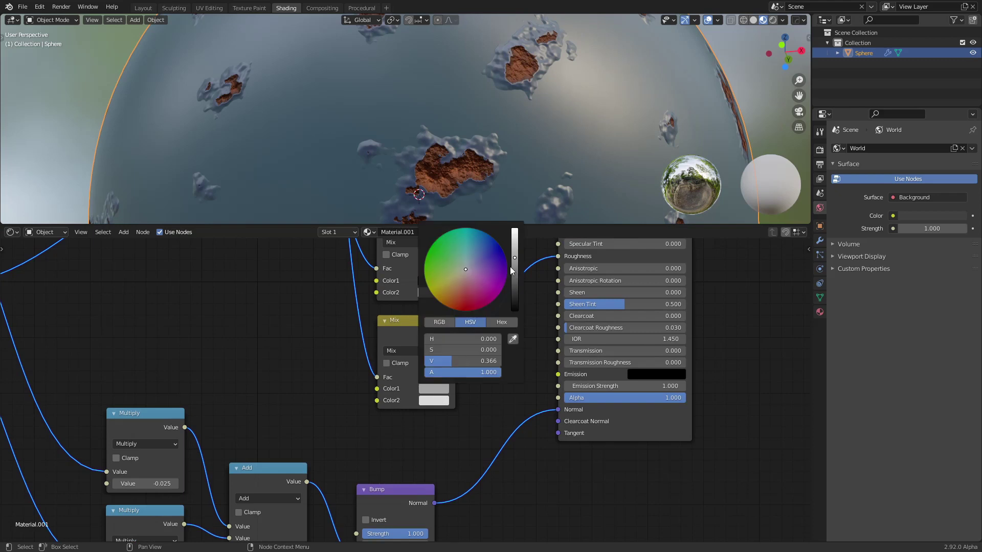
mouse_move(515, 258)
mouse_down()
mouse_move(514, 278)
mouse_move(515, 253)
mouse_up()
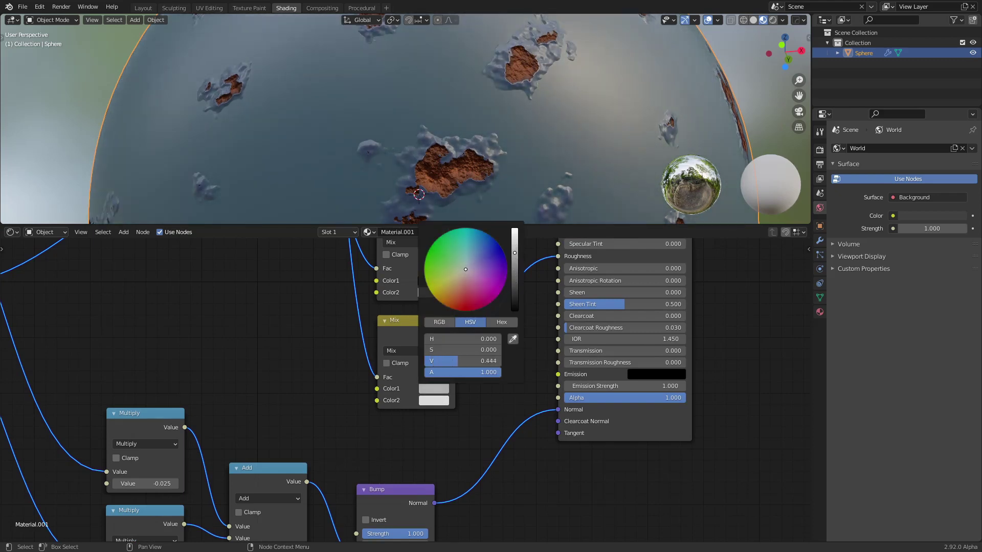
click(434, 401)
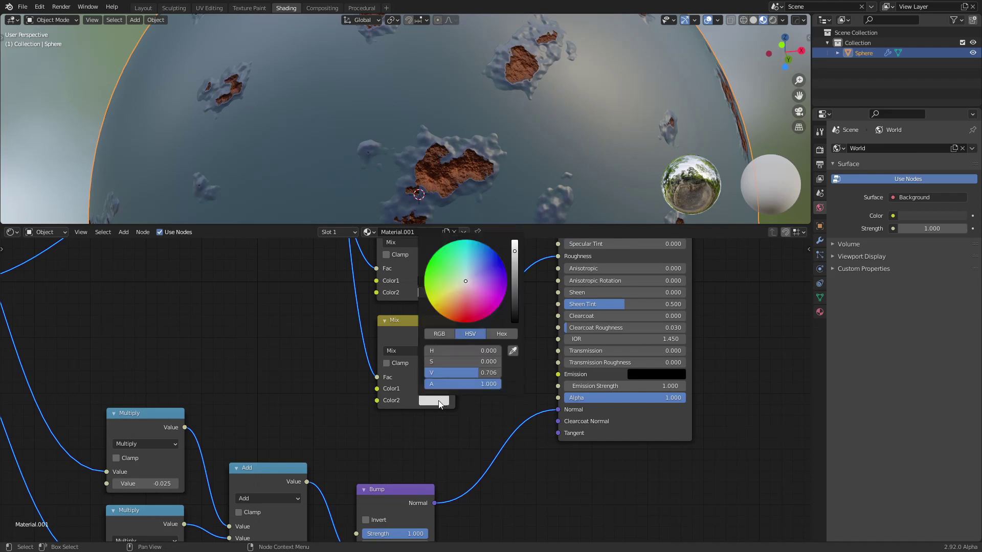
mouse_move(463, 372)
mouse_down()
mouse_move(439, 373)
mouse_move(476, 373)
mouse_up()
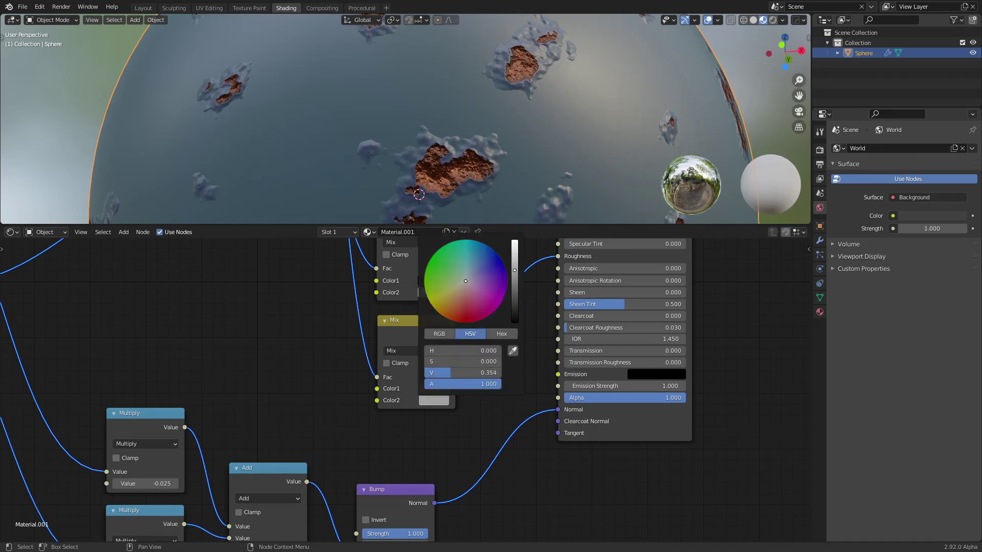
drag(471, 372, 481, 373)
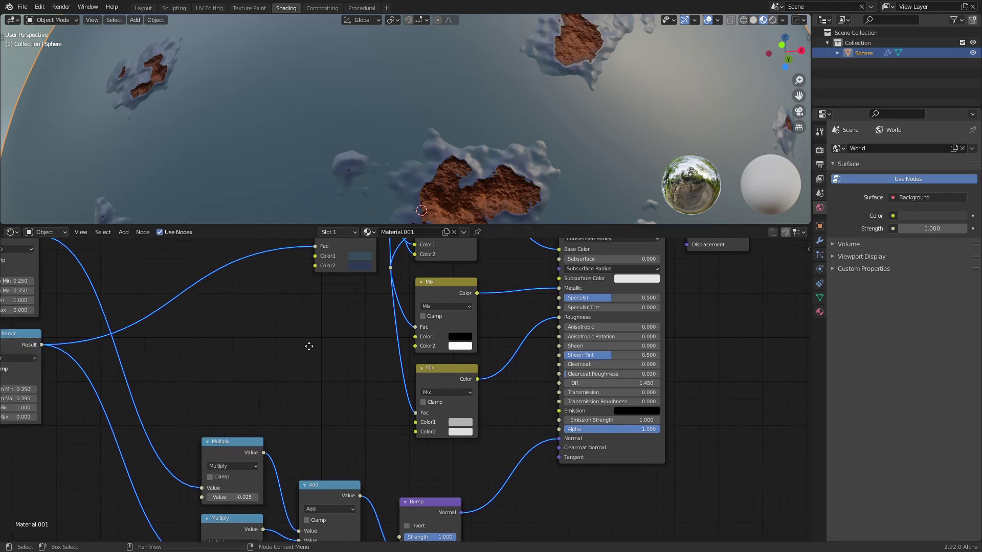
Step: Add an RGB Curves node found by searching 'rgb' and drop it in the graph
scroll(428, 340, down, 2)
middle_drag(428, 340, 526, 352)
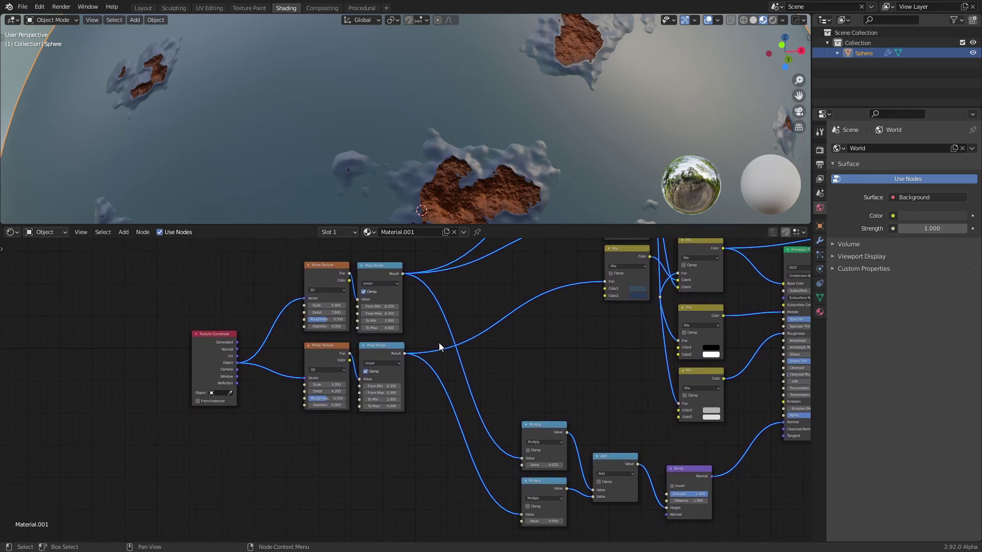
scroll(426, 363, up, 3)
key(shift+a)
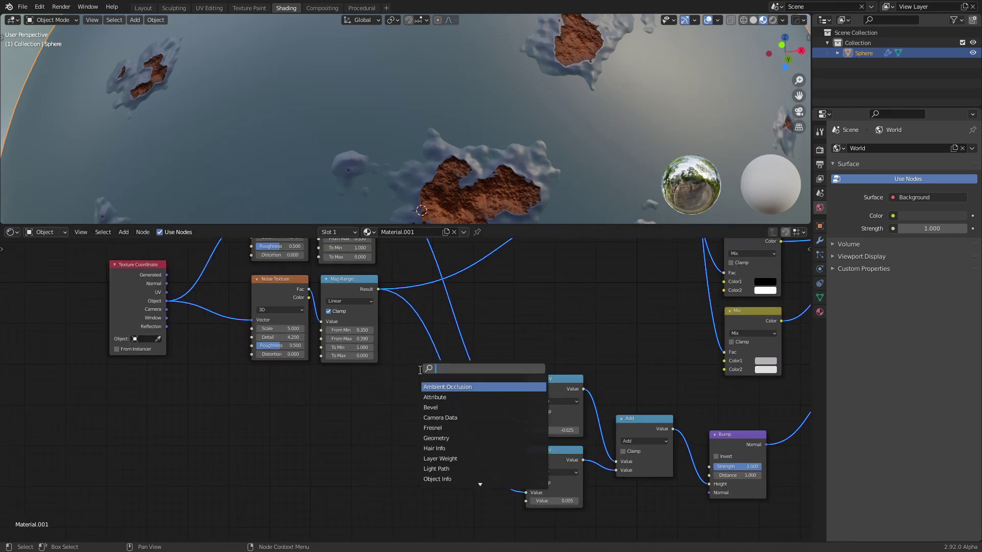
text(rgb)
key(Down)
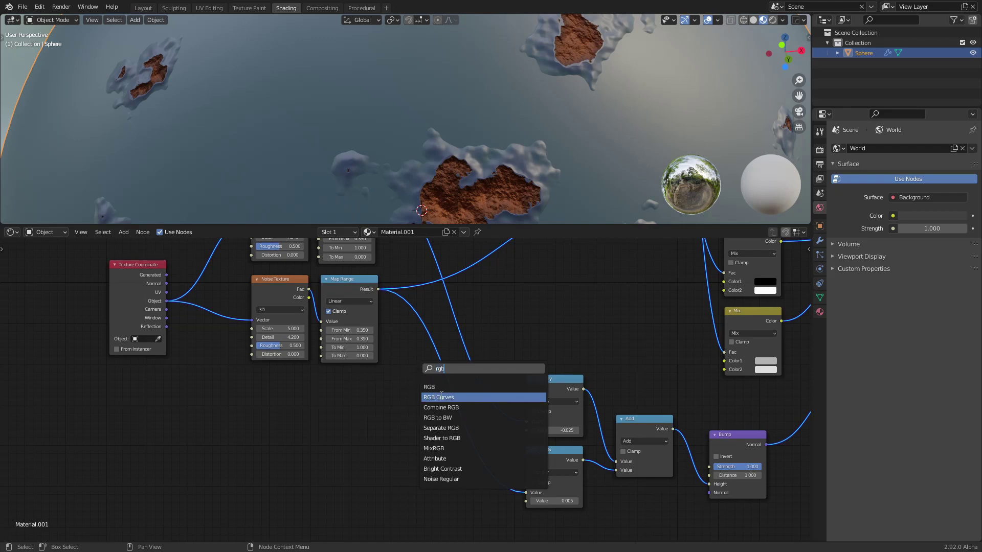
key(Return)
click(361, 426)
Step: Move Texture Coordinate, Noise and Map Range left, and insert RGB Curves onto the Map Range→Multiply link
middle_drag(311, 382, 306, 431)
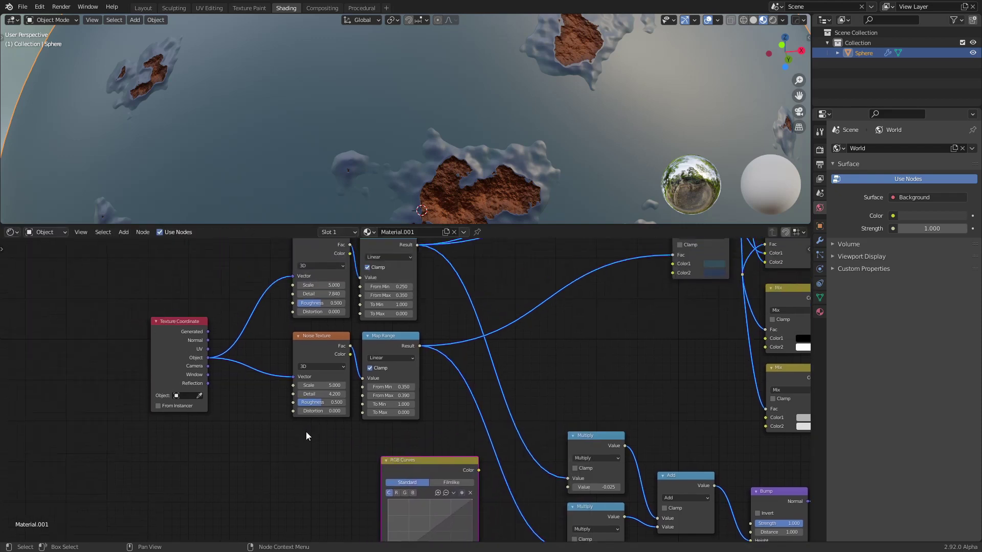
drag(185, 334, 105, 323)
drag(319, 347, 235, 357)
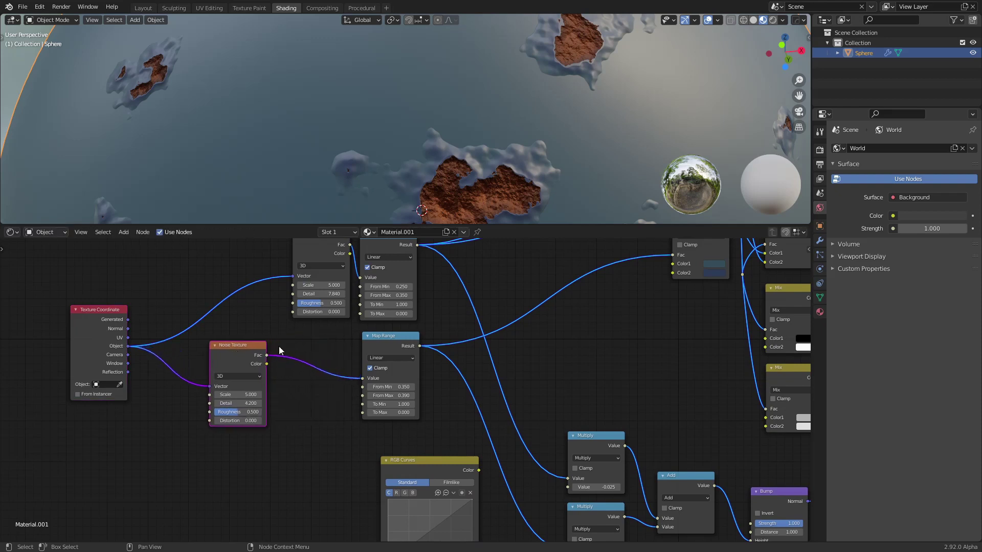
drag(389, 338, 314, 343)
middle_drag(409, 446, 389, 387)
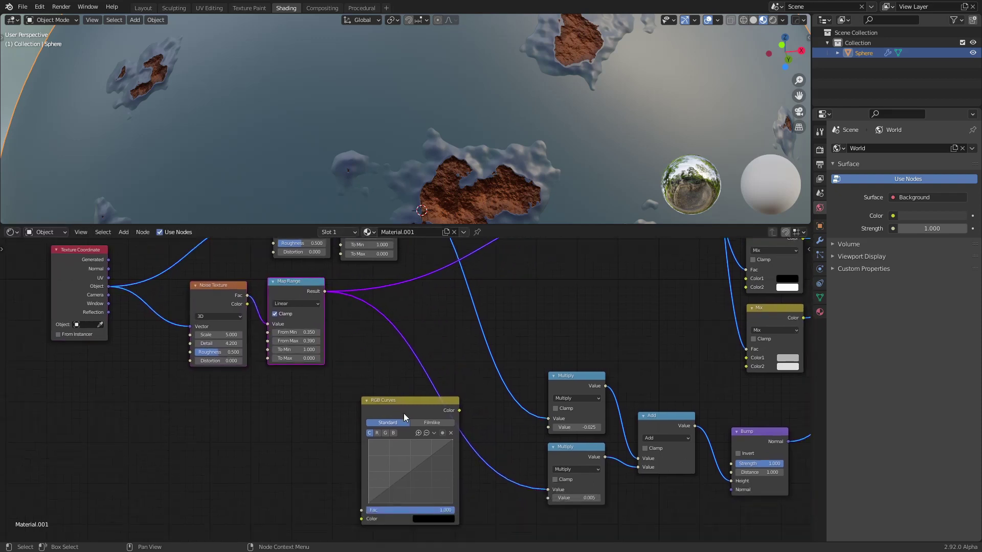
drag(404, 413, 394, 350)
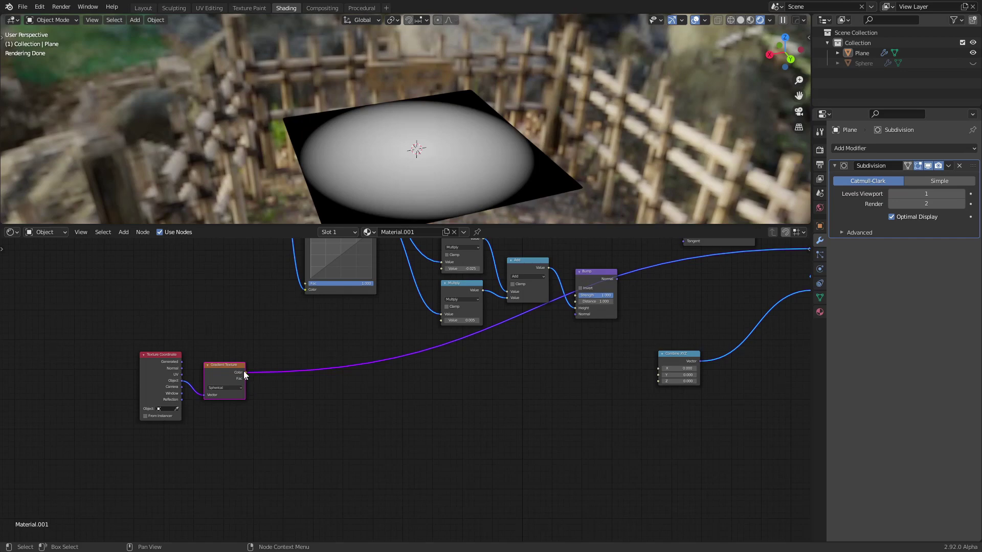
Step: Drive Z height from the gradient colour, inspect the cone, and duplicate the RGB Curves node
drag(244, 372, 660, 382)
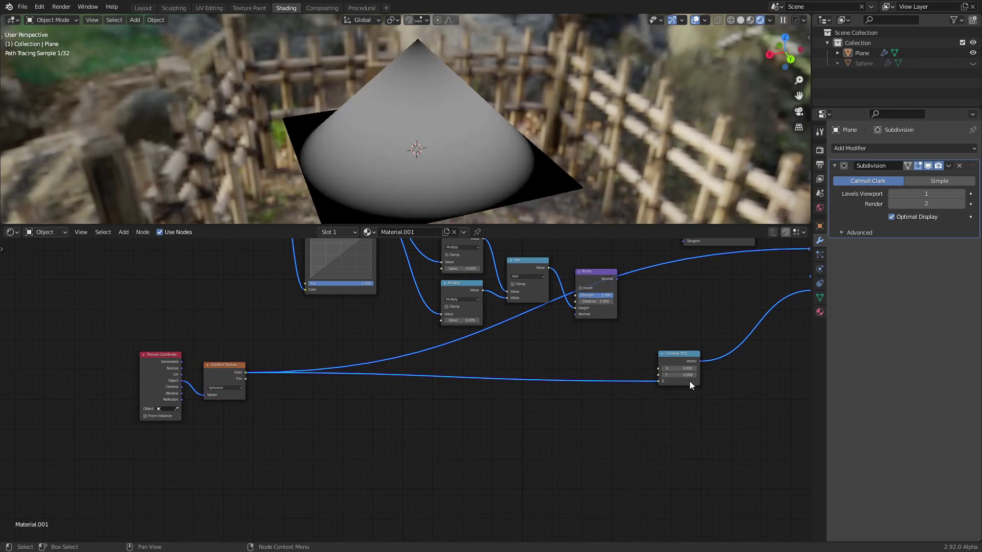
key(Home)
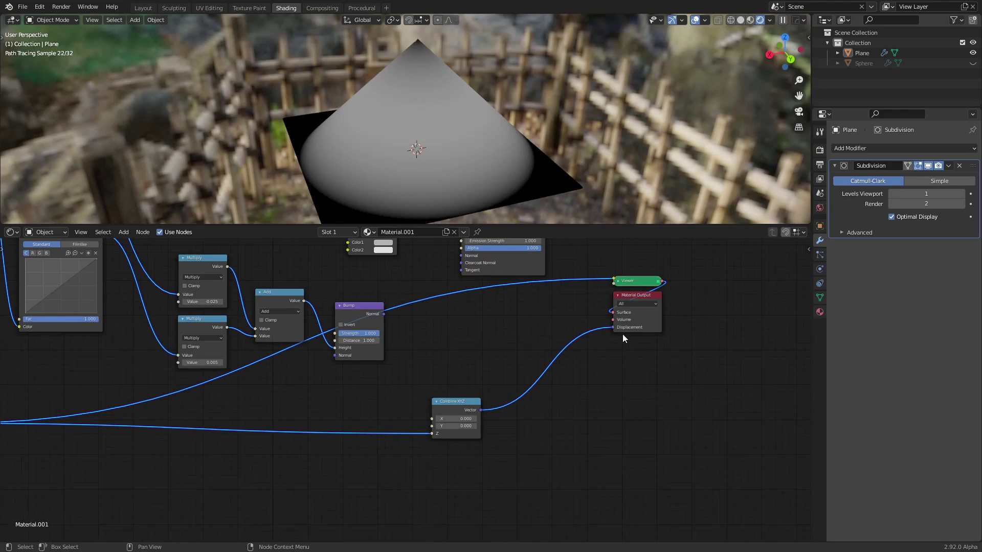
scroll(606, 395, down, 2)
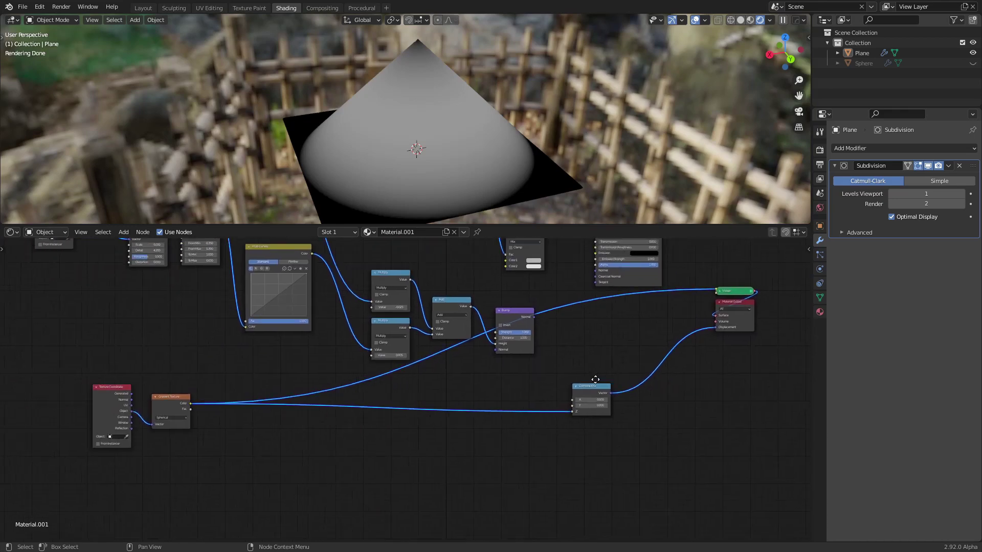
mouse_move(548, 214)
middle_down()
mouse_move(533, 142)
mouse_move(488, 154)
middle_up()
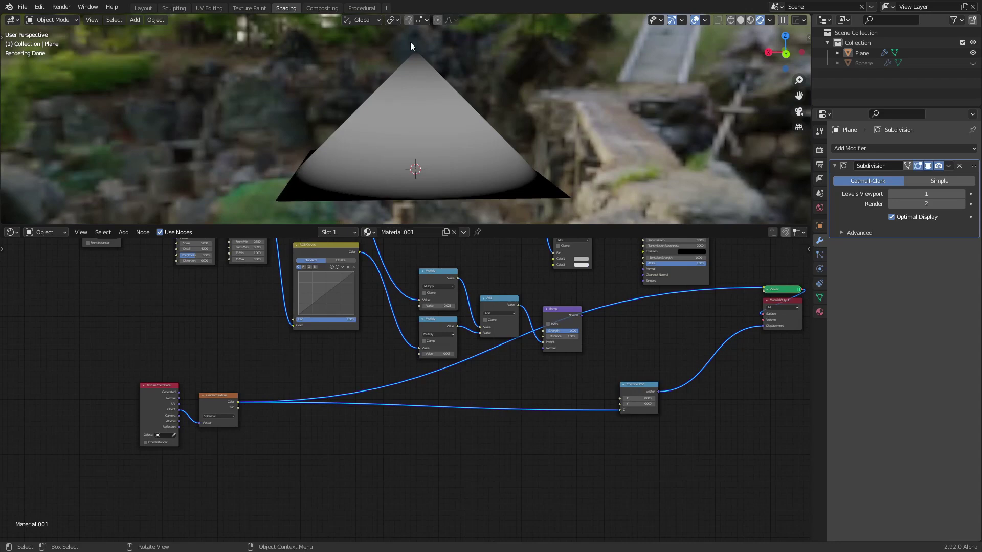
middle_drag(345, 364, 404, 382)
click(386, 262)
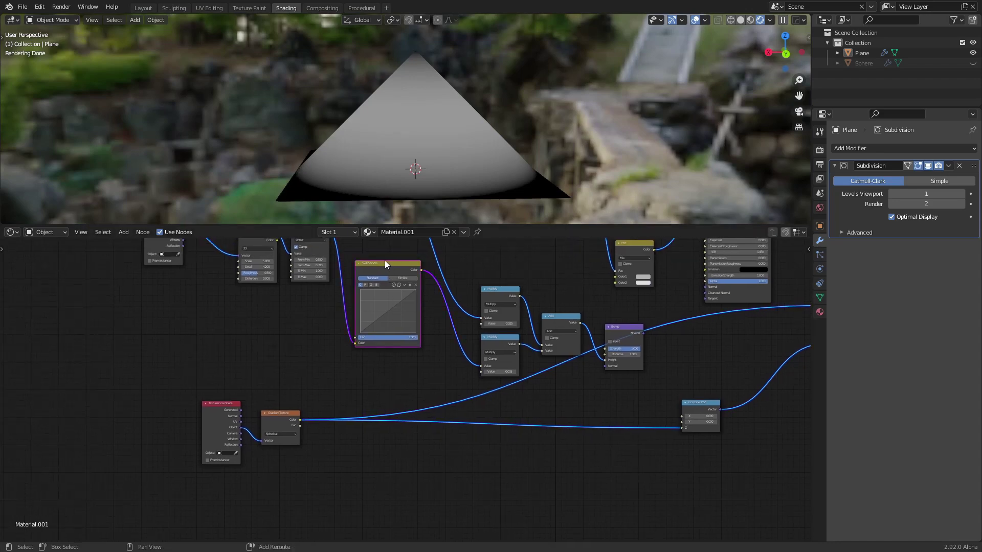
key(shift+d)
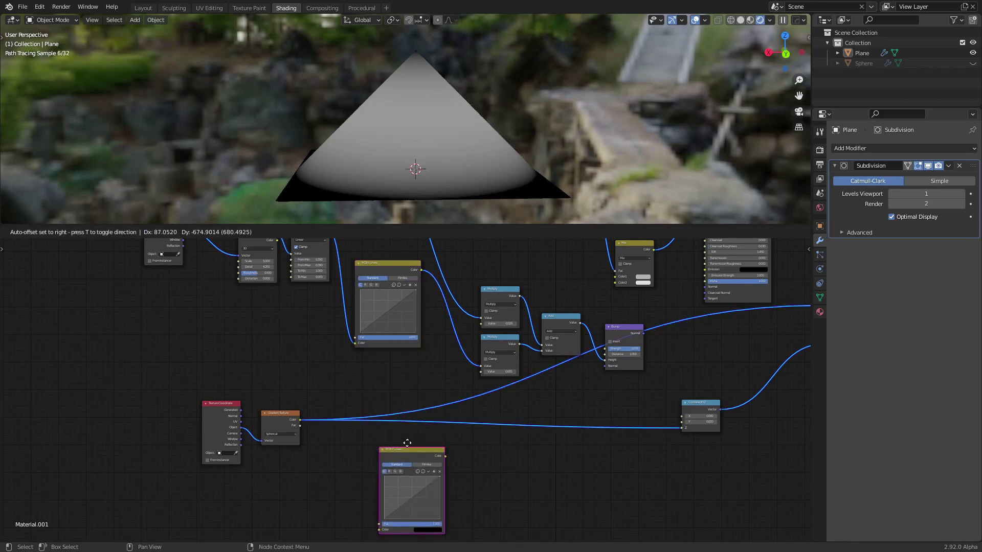
Step: Place the copied curves node below the graph and try a bend, returning the curve to nearly straight
click(535, 358)
middle_drag(496, 167, 505, 165)
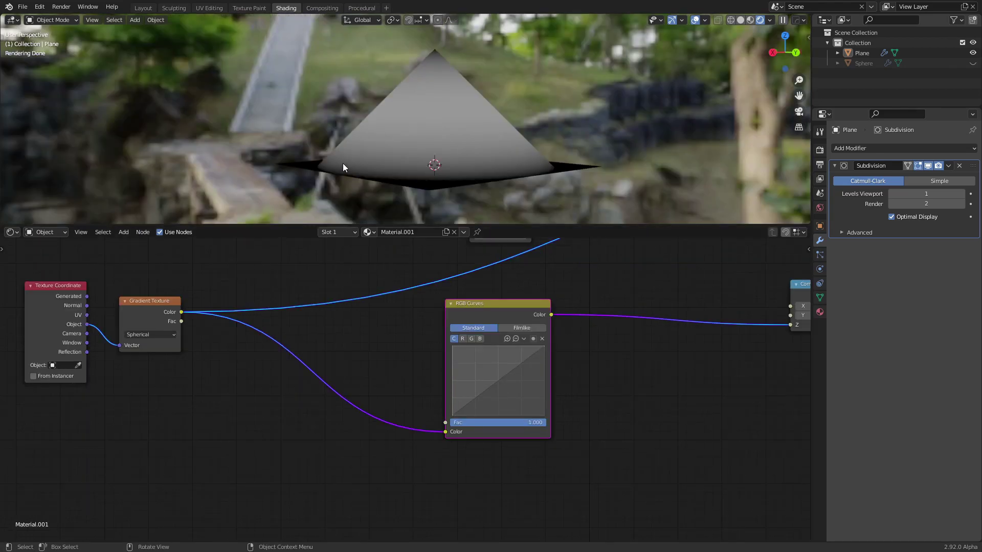
middle_drag(443, 208, 422, 179)
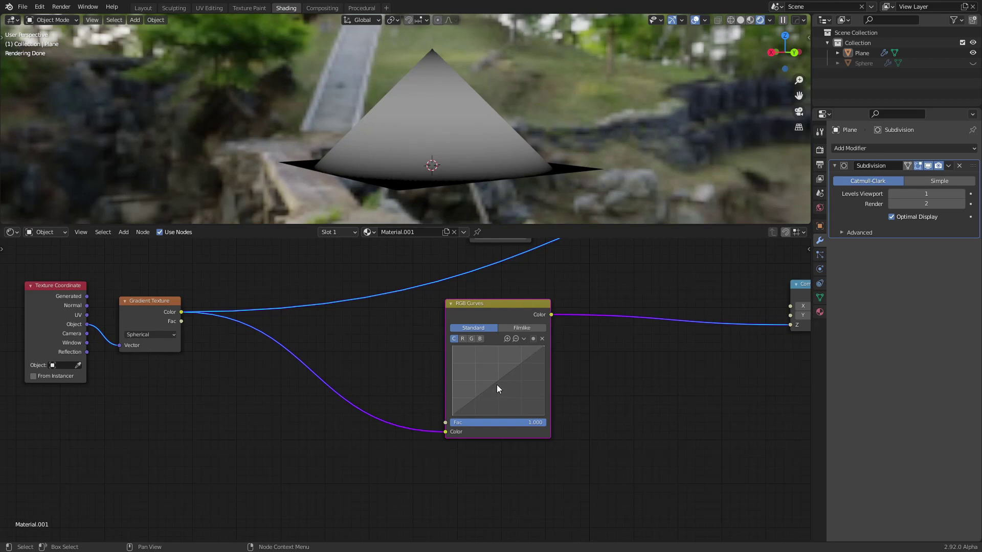
mouse_move(498, 381)
mouse_down()
mouse_move(506, 388)
mouse_move(480, 364)
mouse_up()
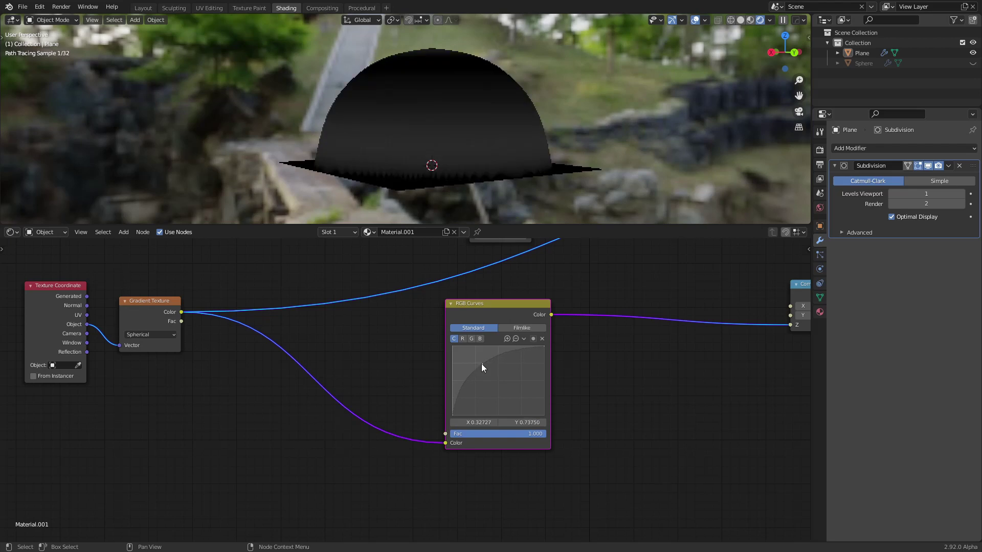
drag(480, 364, 491, 378)
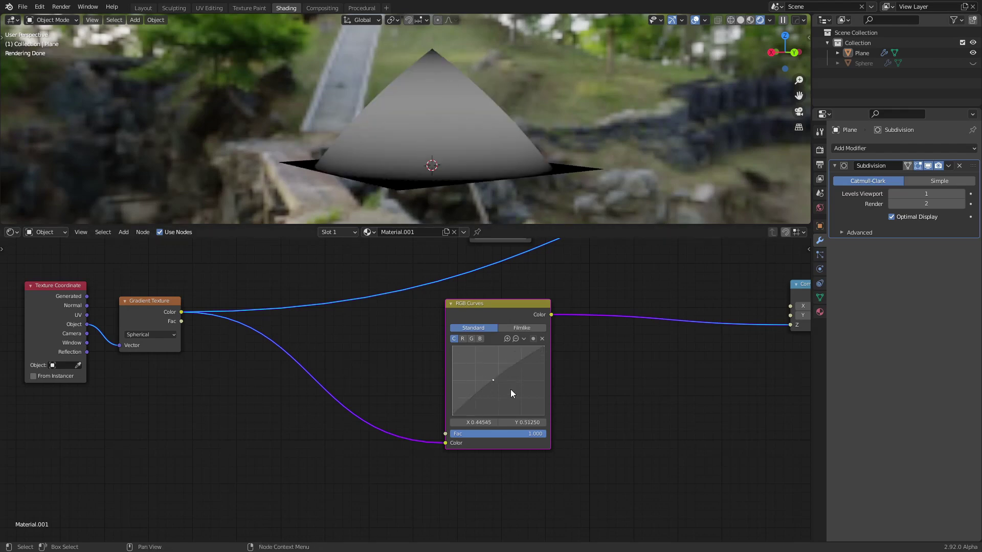
Step: Pull a low point down and add an upper point on the bump RGB Curves, forming an S-curve
scroll(521, 376, down, 2)
scroll(577, 369, down, 1)
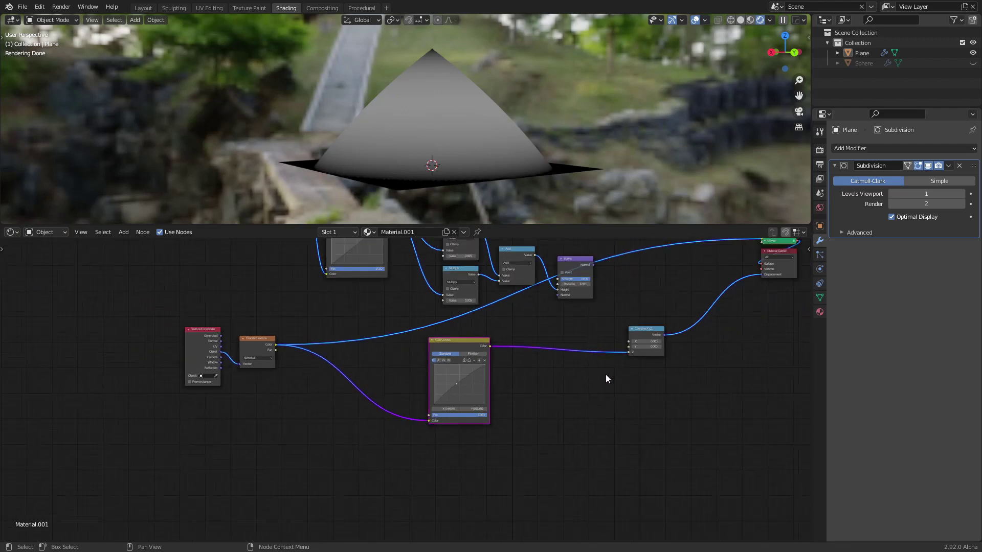
middle_drag(605, 375, 500, 398)
scroll(382, 389, down, 2)
drag(557, 288, 613, 373)
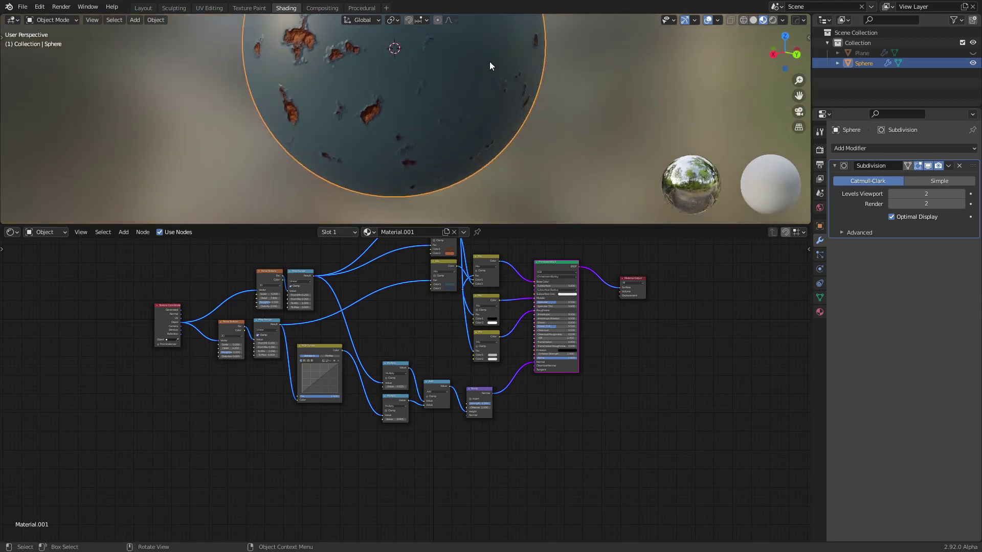
scroll(453, 122, up, 1)
scroll(476, 125, up, 3)
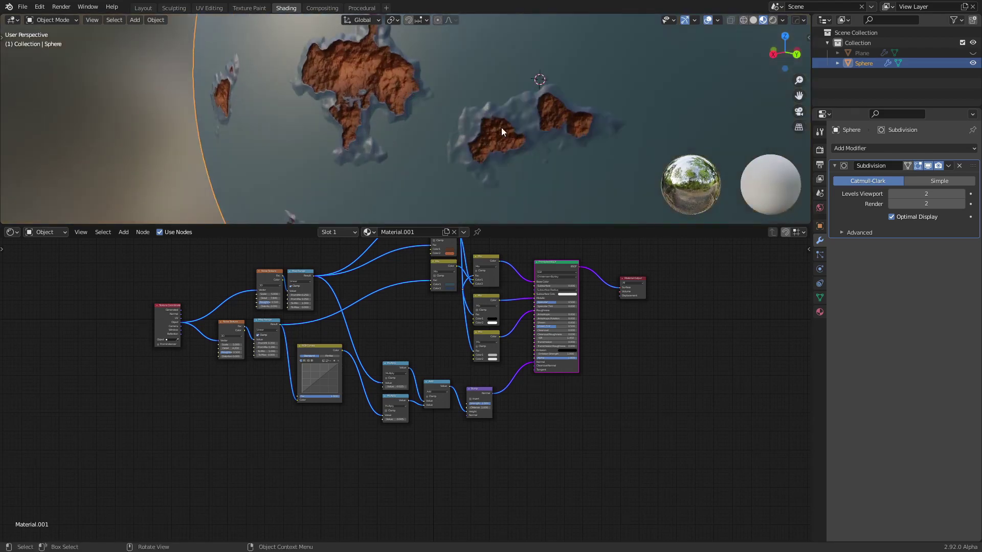
scroll(506, 126, up, 2)
scroll(425, 310, up, 1)
scroll(425, 310, up, 1)
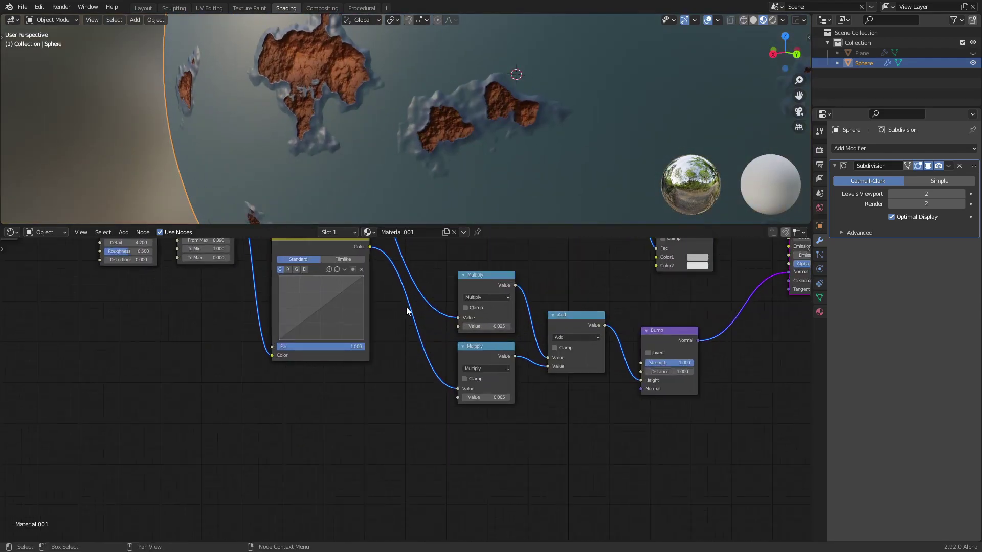
scroll(450, 382, up, 2)
scroll(450, 382, up, 2)
middle_drag(450, 317, 536, 309)
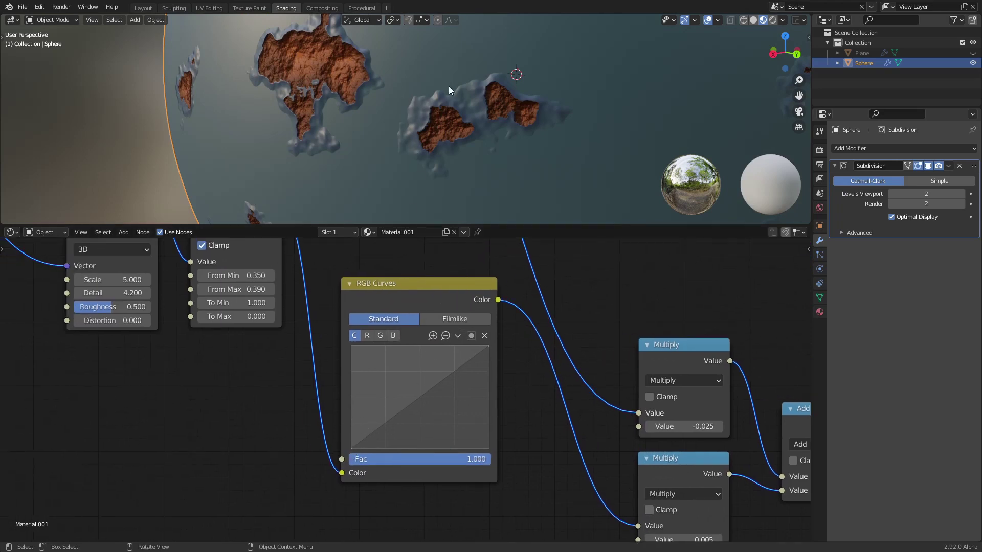
scroll(397, 424, up, 1)
scroll(379, 429, up, 1)
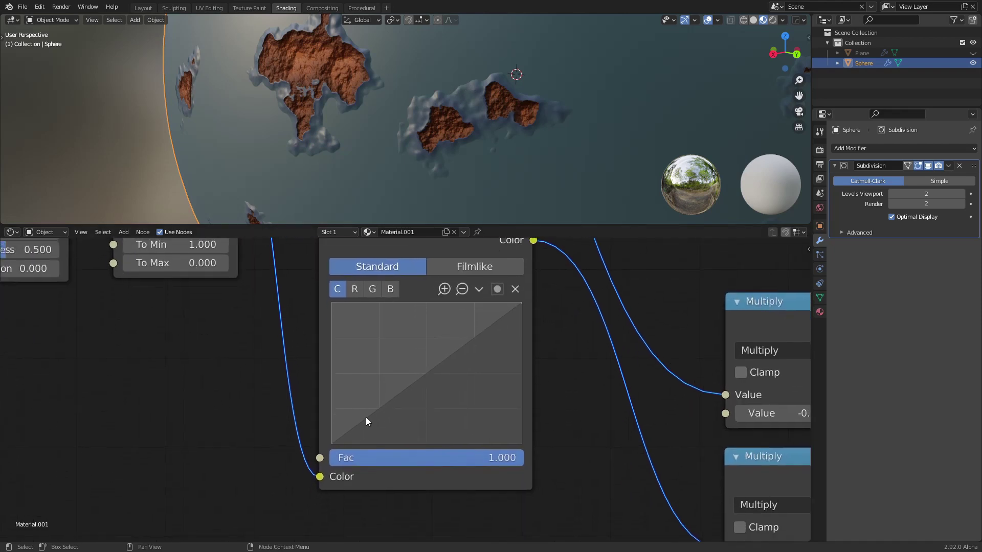
drag(366, 421, 381, 432)
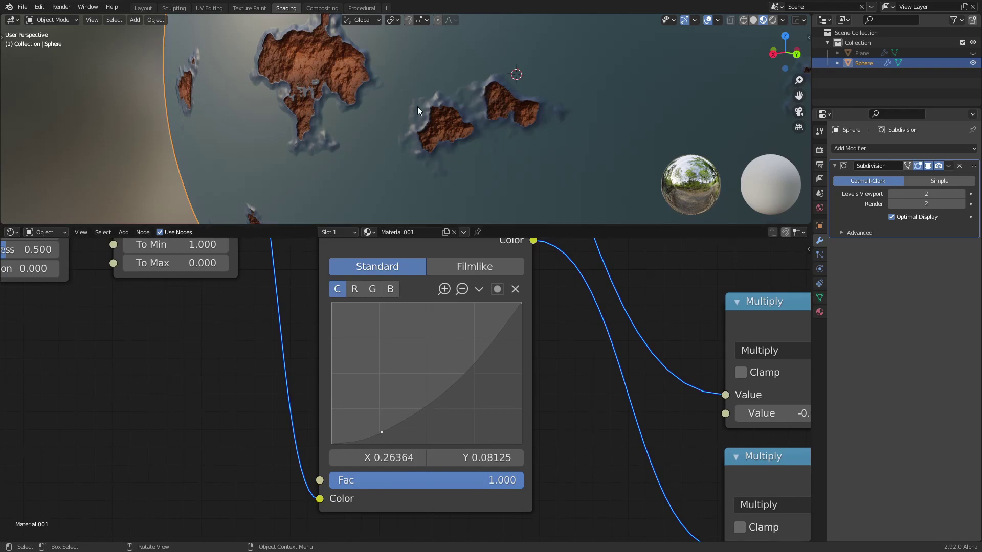
scroll(425, 138, up, 1)
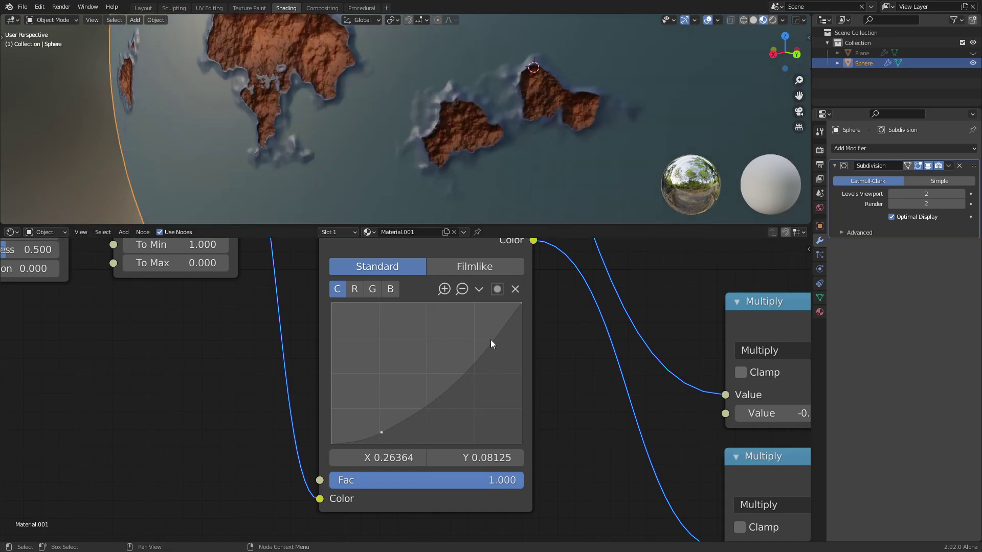
mouse_move(491, 344)
mouse_down()
mouse_move(484, 324)
mouse_move(492, 320)
mouse_up()
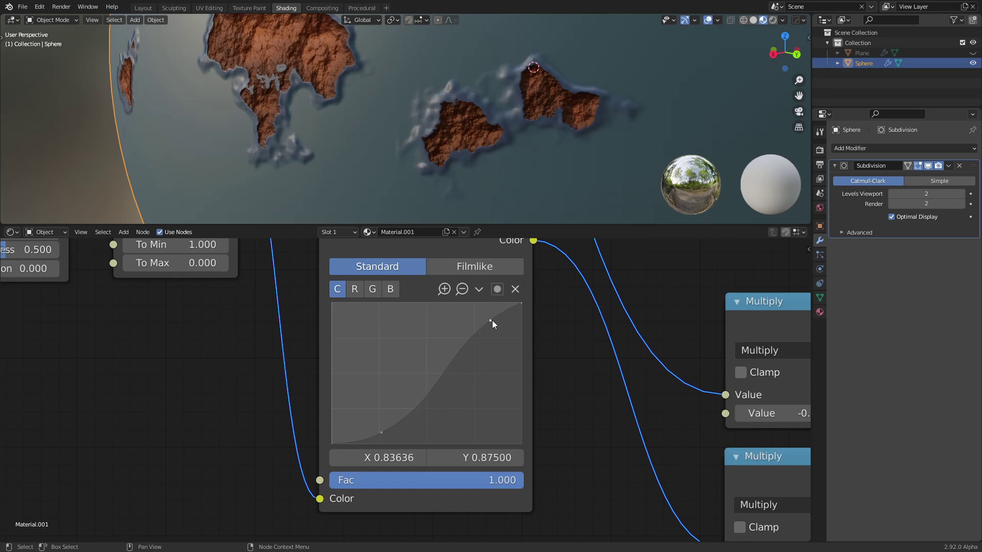
Step: Orbit around the rusty sphere to check the sharpened rust islands
scroll(370, 118, down, 6)
mouse_move(371, 117)
middle_down()
mouse_move(451, 168)
mouse_move(441, 138)
middle_up()
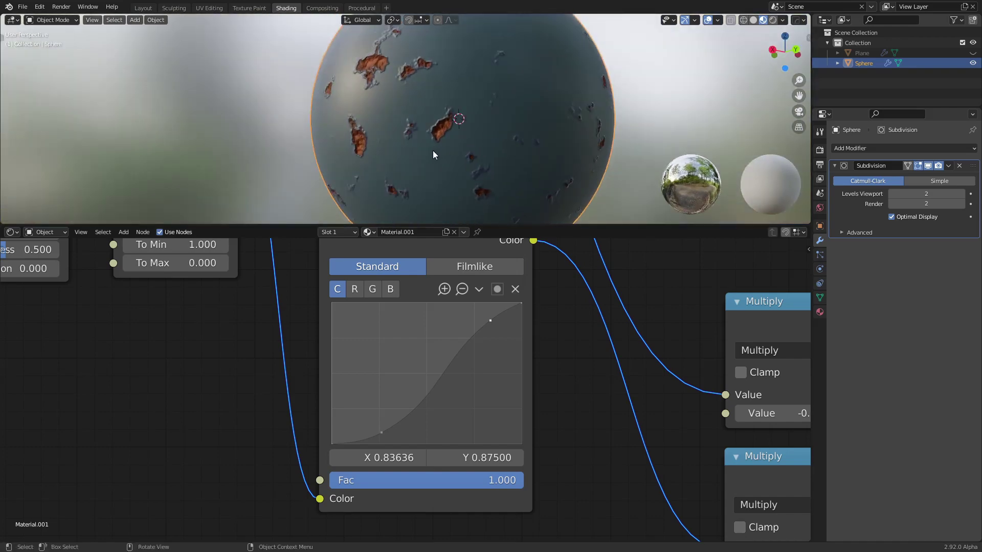
scroll(433, 150, up, 3)
scroll(531, 352, down, 1)
scroll(496, 354, down, 2)
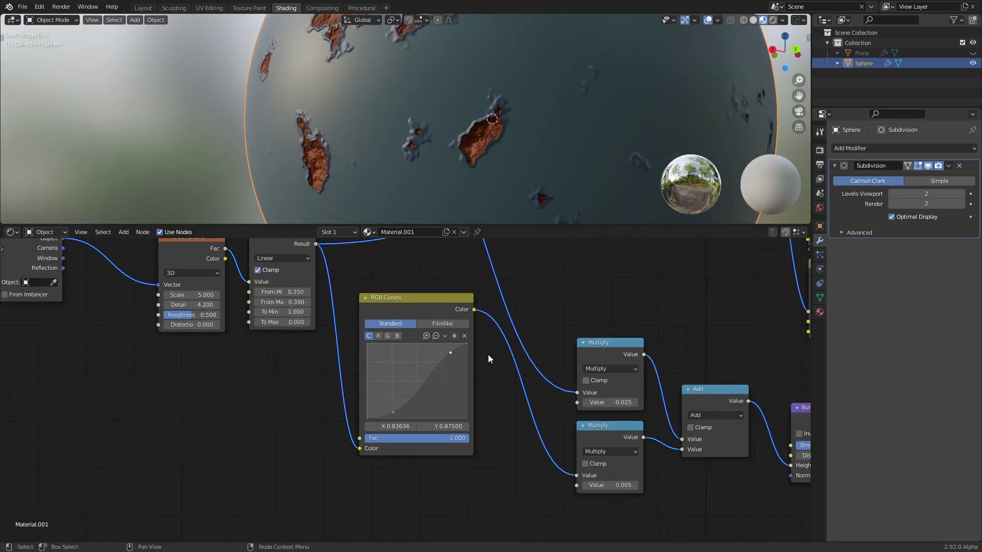
Step: Change the upper bump Multiply value from -0.025 to a small positive value and inspect the sphere
scroll(487, 354, down, 1)
drag(444, 317, 437, 295)
scroll(483, 168, up, 2)
mouse_move(482, 167)
middle_down()
mouse_move(433, 124)
mouse_move(427, 86)
middle_up()
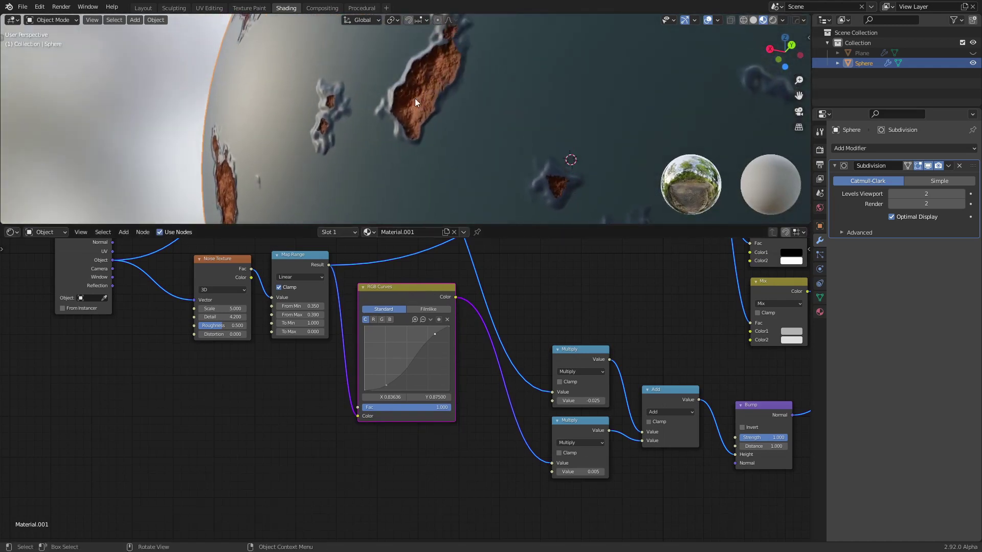
mouse_move(447, 143)
middle_down()
mouse_move(339, 173)
mouse_move(391, 169)
middle_up()
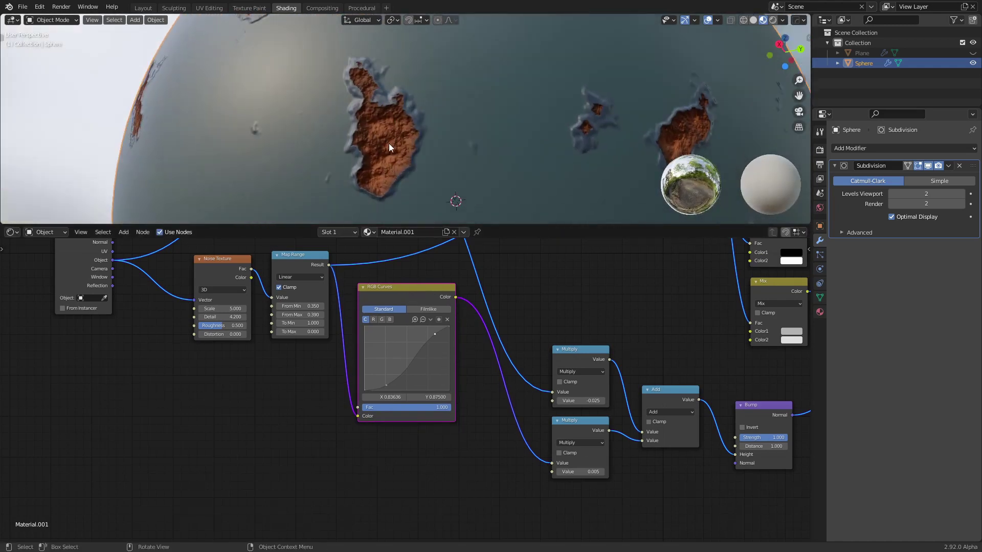
scroll(388, 148, down, 1)
middle_drag(518, 456, 454, 462)
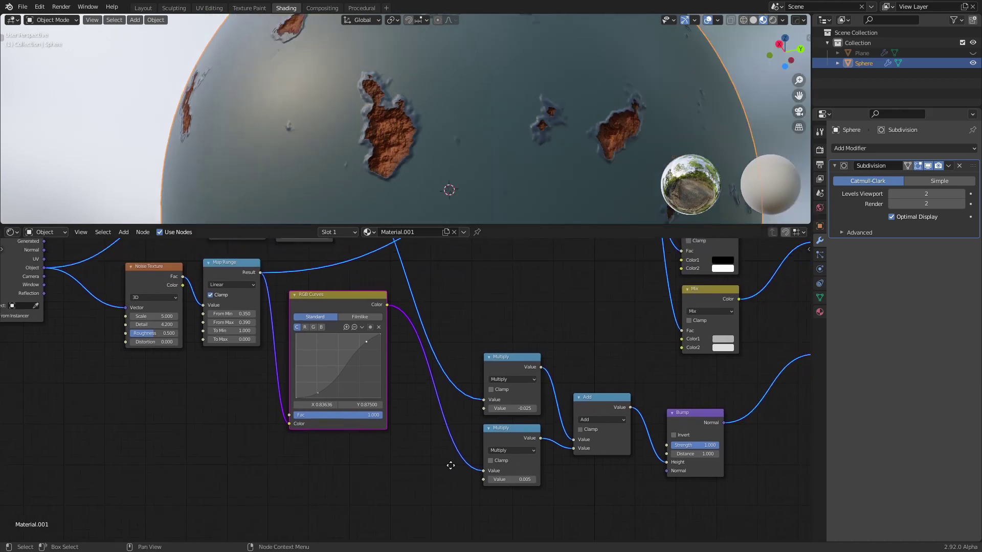
middle_drag(498, 323, 444, 328)
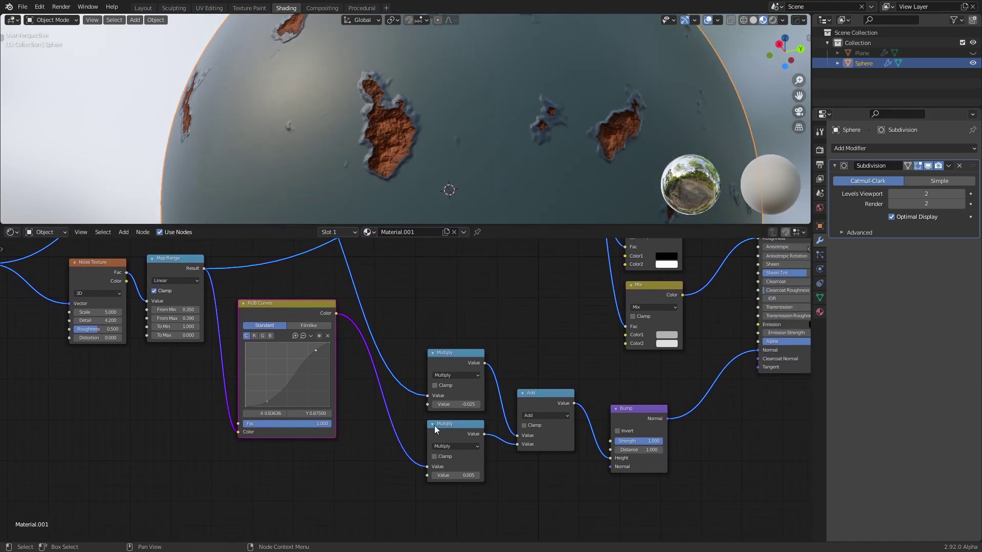
scroll(434, 426, up, 1)
mouse_move(480, 406)
mouse_down()
mouse_move(491, 406)
mouse_move(473, 406)
mouse_up()
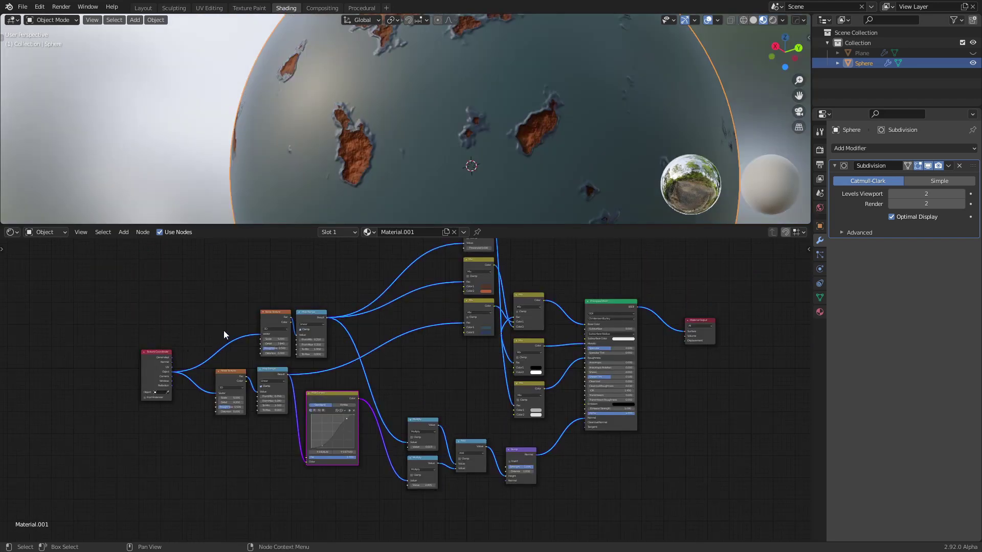
mouse_move(440, 124)
middle_down()
mouse_move(478, 146)
mouse_move(394, 203)
middle_up()
middle_drag(221, 311, 389, 305)
Step: Move the Texture Coordinate and top Noise Texture nodes left to open space
scroll(389, 304, up, 3)
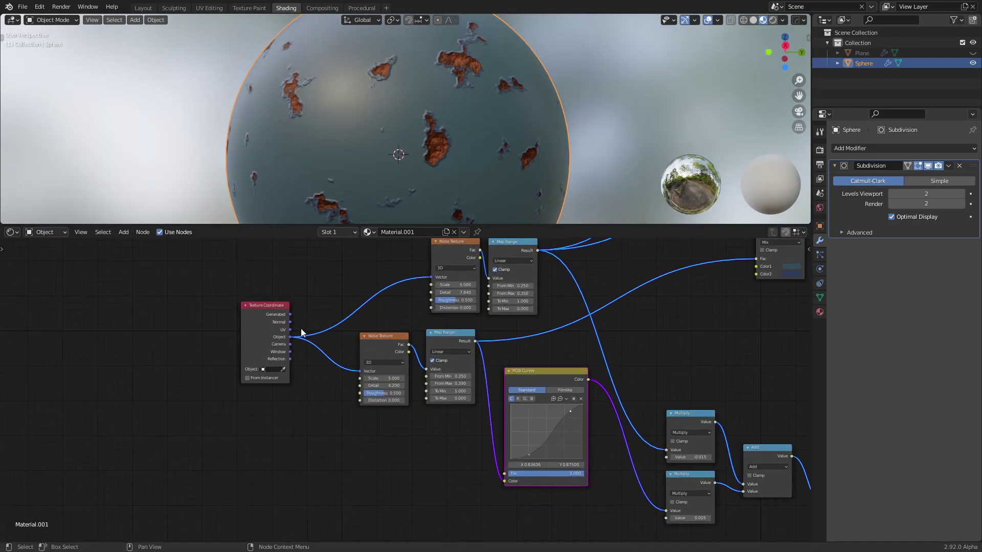
drag(266, 307, 179, 297)
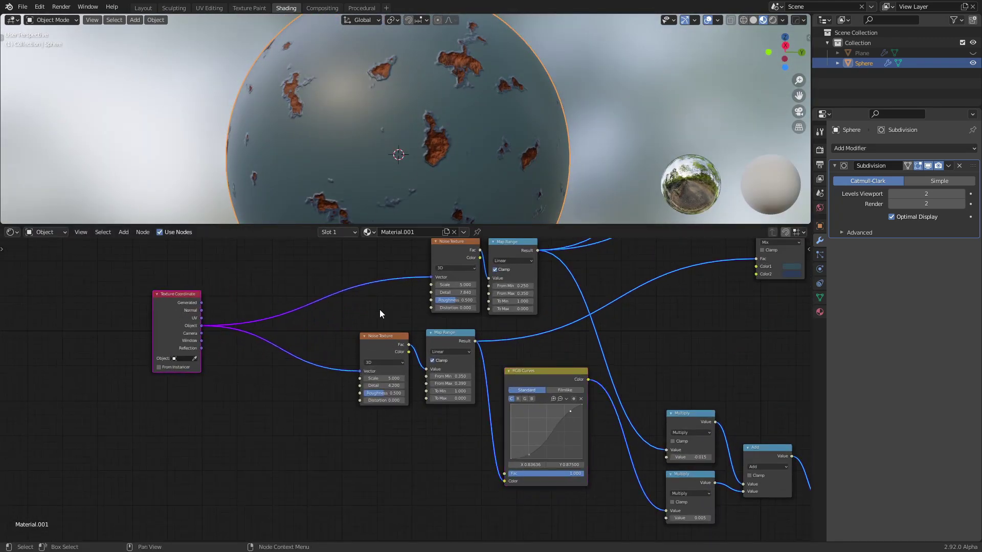
drag(446, 248, 380, 252)
middle_drag(340, 295, 412, 279)
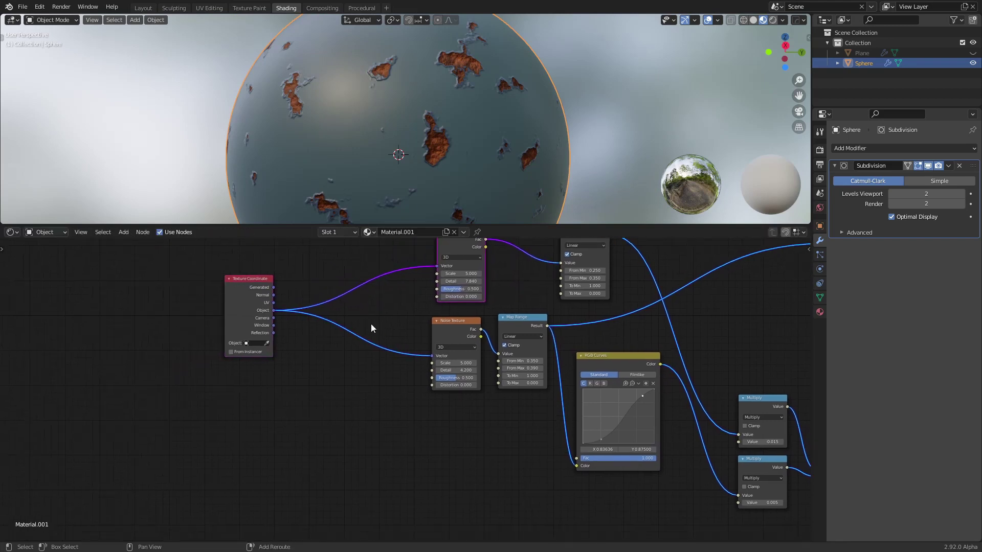
Step: Cut a reroute into the Object links, place it near the Noise Textures, and nudge Texture Coordinate left
key(shift+a)
shift+right_drag(306, 344, 293, 282)
shift+right_drag(292, 282, 295, 289)
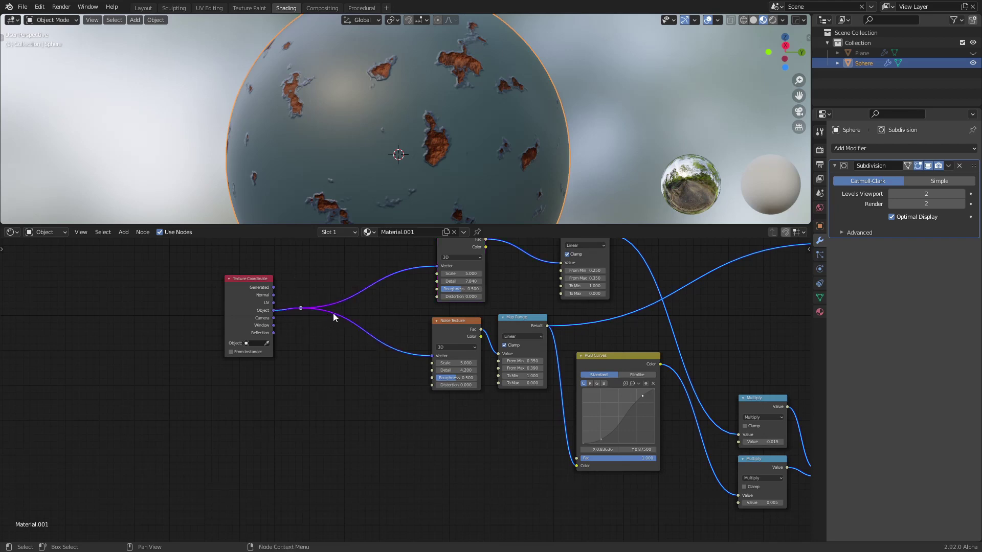
key(g)
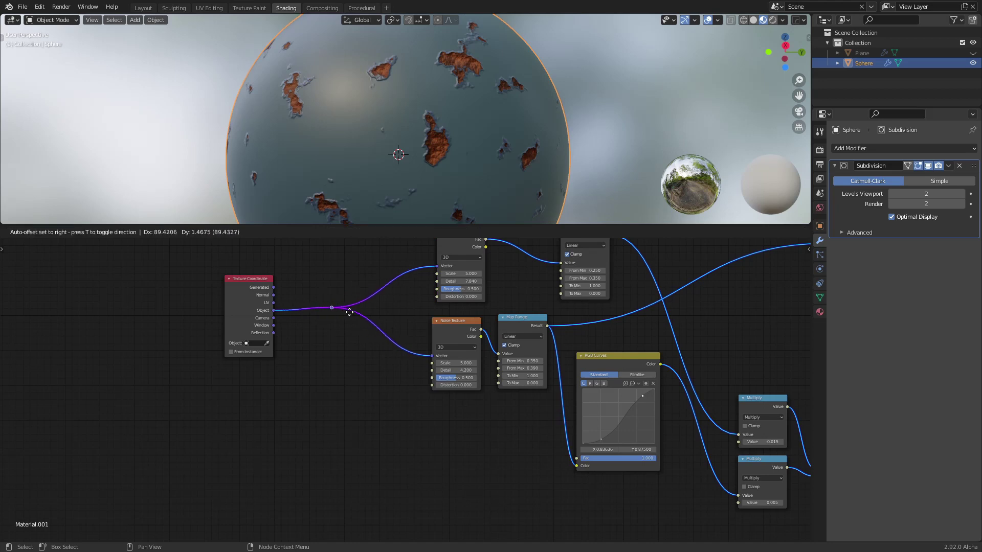
click(428, 313)
click(328, 387)
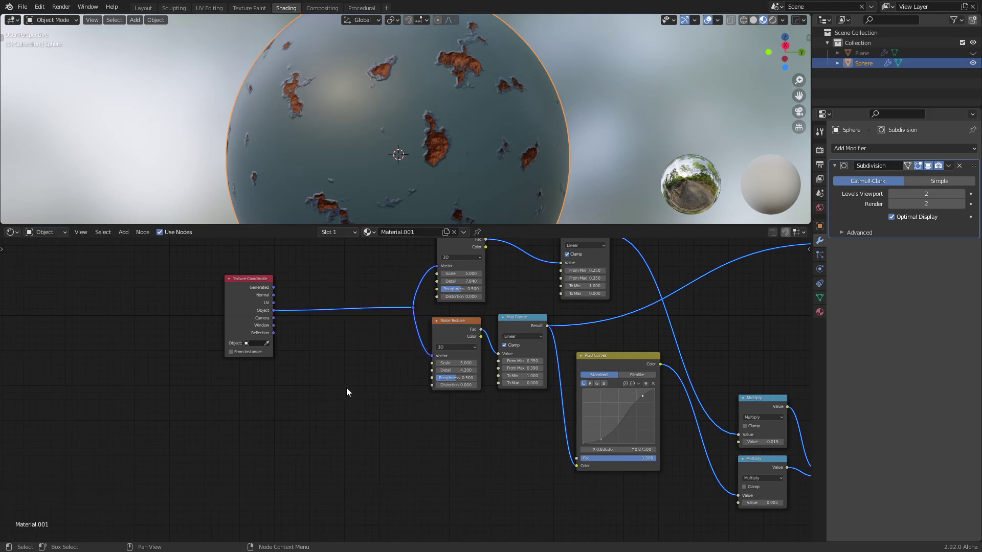
drag(255, 302, 241, 298)
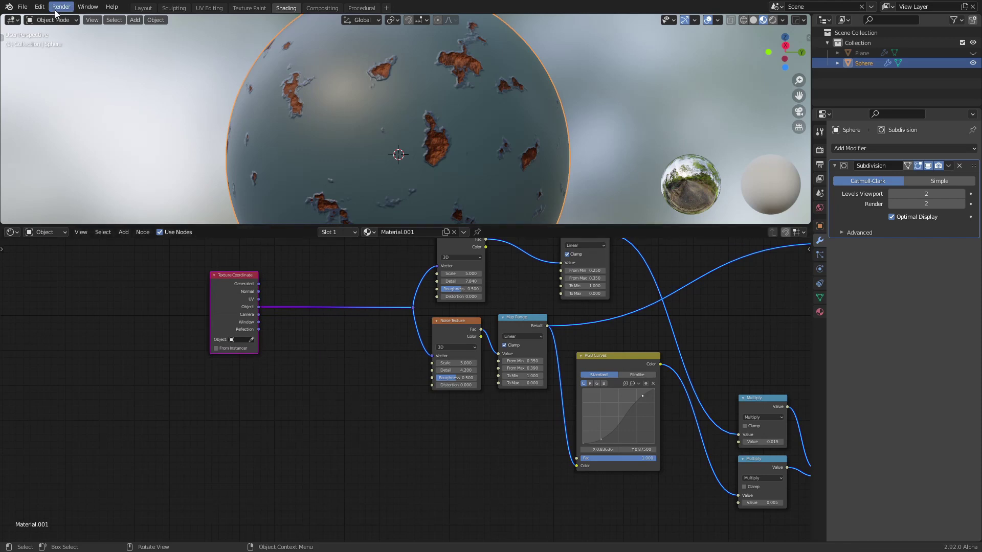
click(40, 7)
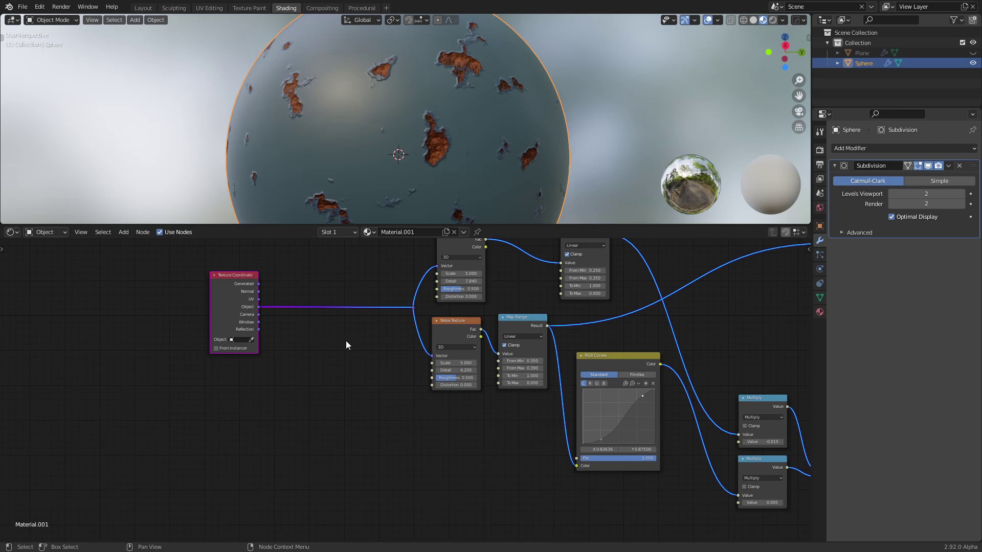
scroll(345, 341, up, 2)
mouse_move(369, 367)
middle_down()
mouse_move(356, 364)
mouse_move(344, 383)
middle_up()
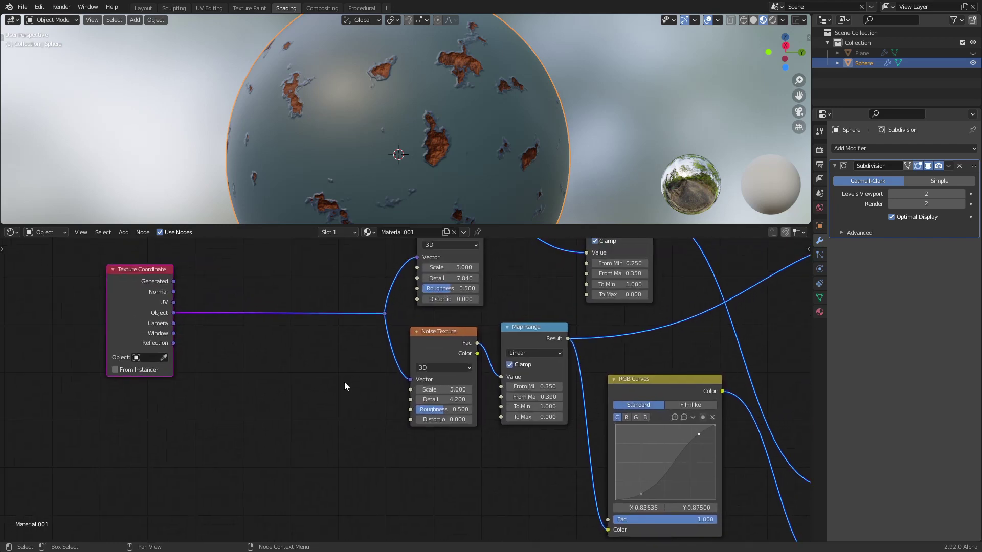
Step: Add a Value node set to 5 and connect it to both Noise Textures' Scale
key(shift+a)
click(322, 355)
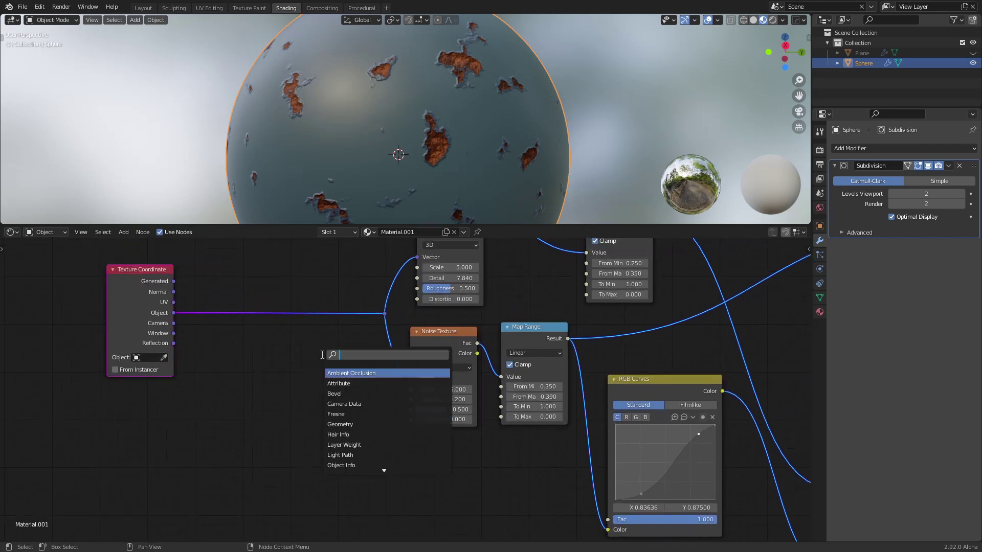
text(va)
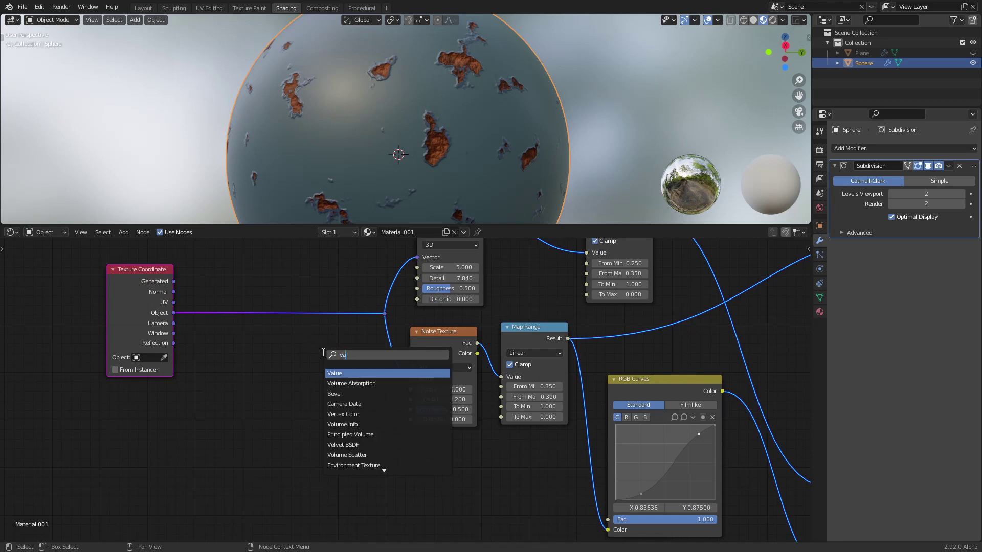
key(Return)
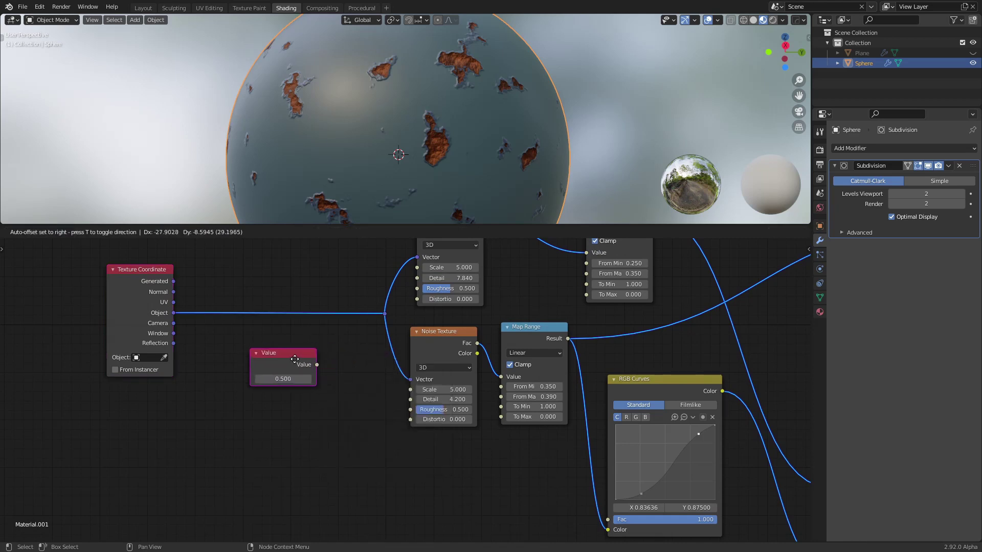
click(318, 367)
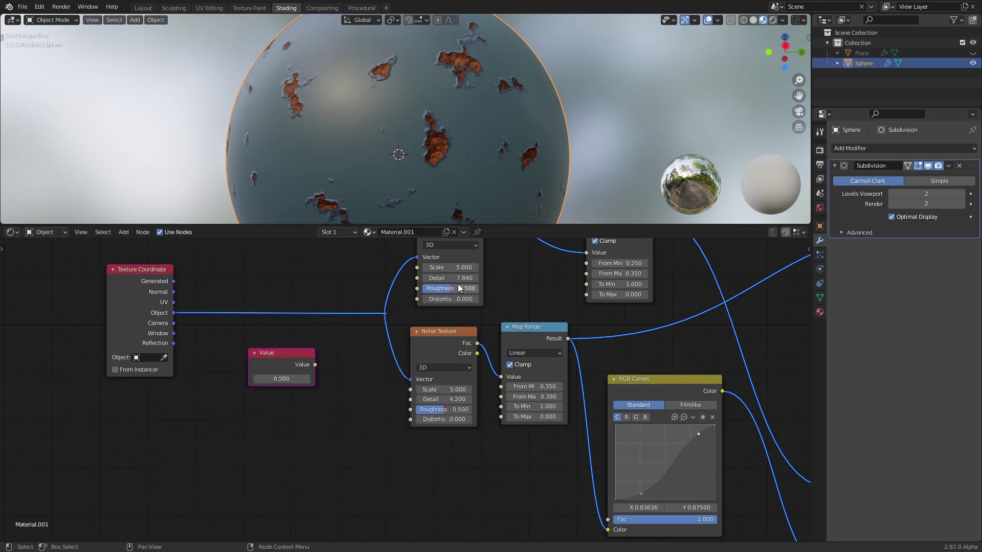
click(306, 378)
text(5)
key(Return)
drag(315, 365, 417, 268)
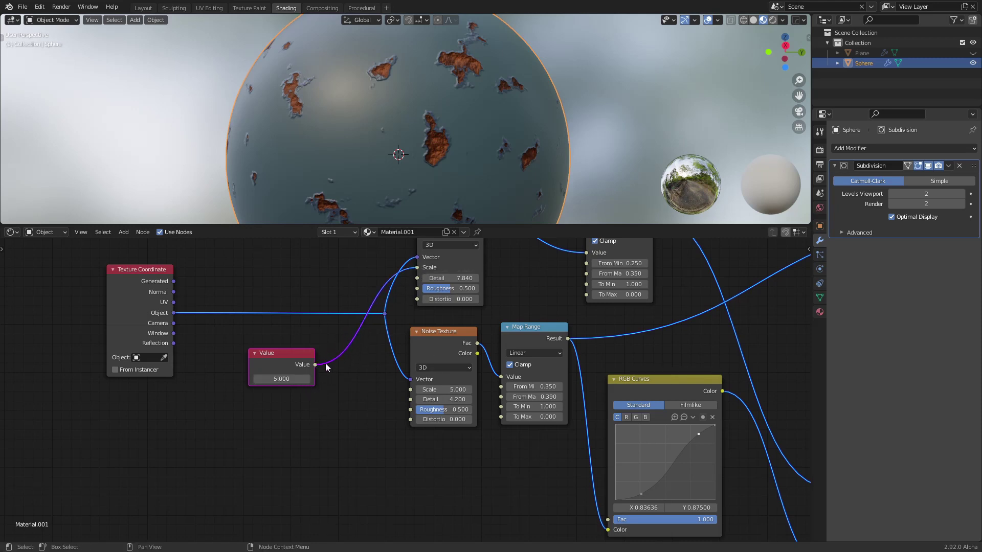
drag(315, 365, 411, 390)
Step: Add a reroute on the value links, tidy the nodes, and adjust the shared scale to 3.760
drag(281, 352, 237, 362)
shift+right_drag(312, 423, 309, 396)
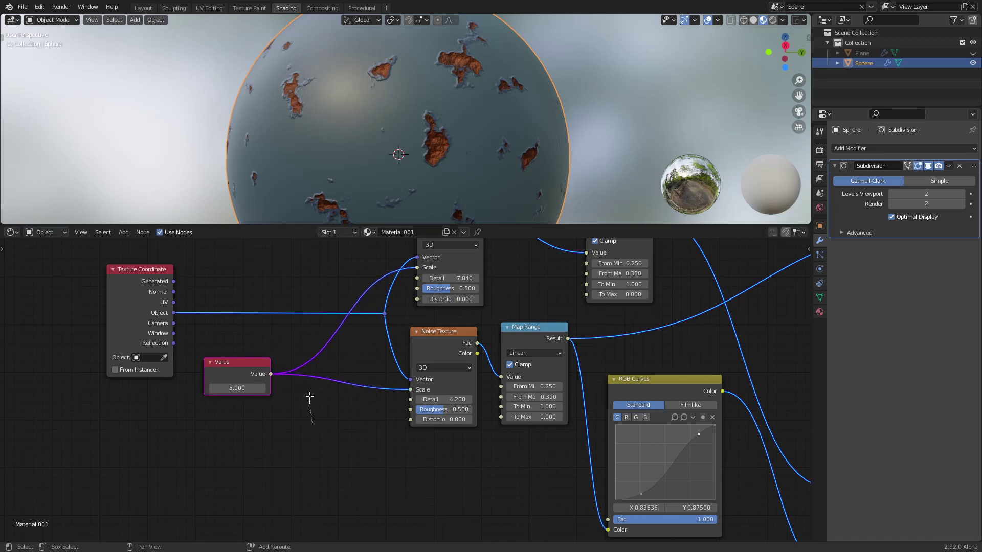
key(g)
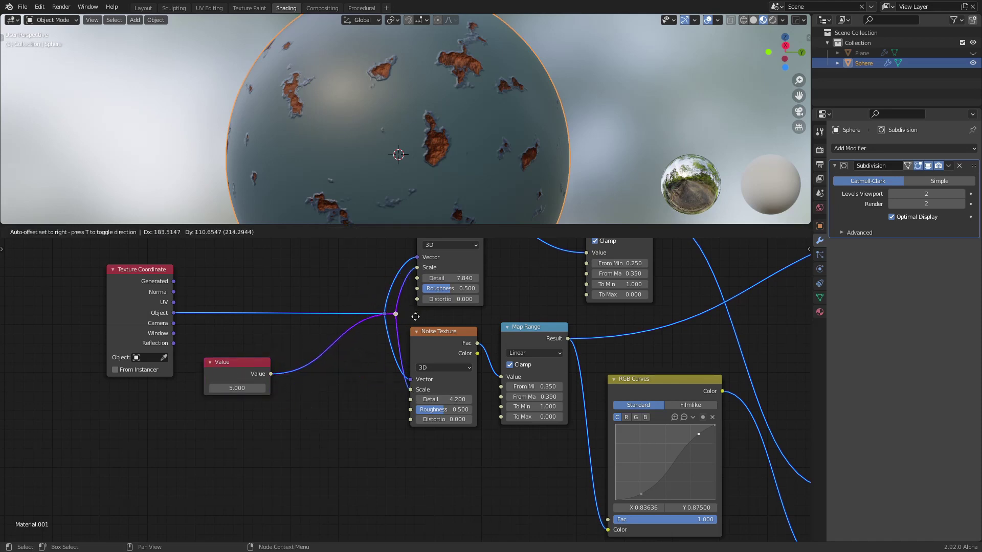
click(415, 317)
scroll(355, 405, down, 2)
drag(294, 372, 294, 397)
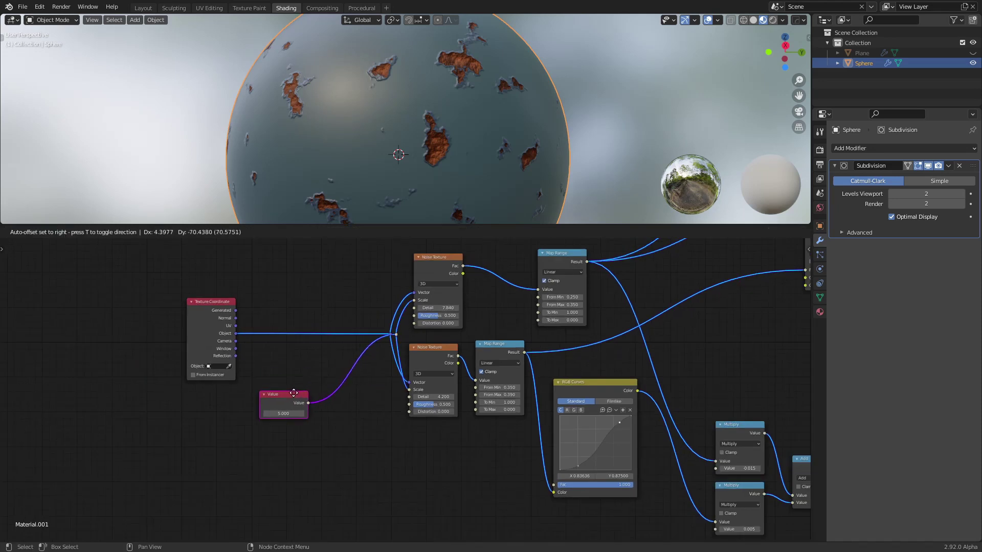
middle_drag(344, 425, 356, 393)
scroll(356, 392, up, 2)
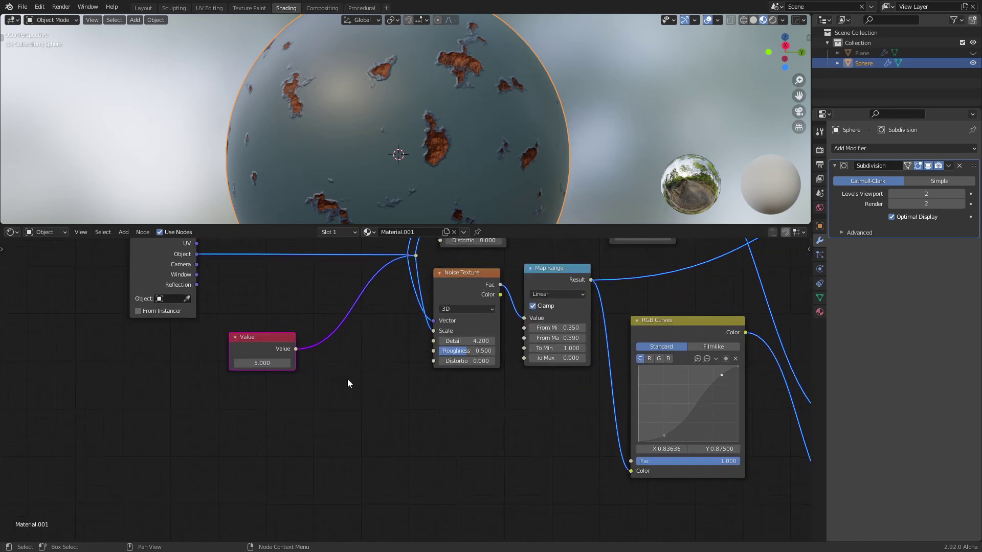
mouse_move(258, 363)
mouse_down()
mouse_move(348, 363)
mouse_move(213, 363)
mouse_up()
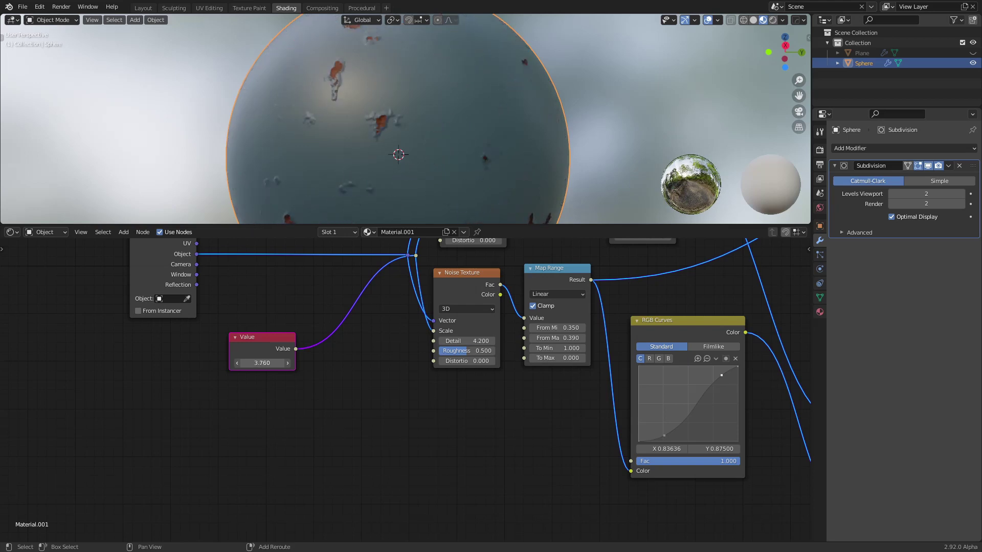
Step: Set the shared noise scale to 4.200 and orbit the sphere to inspect the rust patches
mouse_move(358, 195)
middle_down()
mouse_move(392, 220)
mouse_move(484, 150)
mouse_move(511, 156)
middle_up()
middle_drag(384, 160, 438, 167)
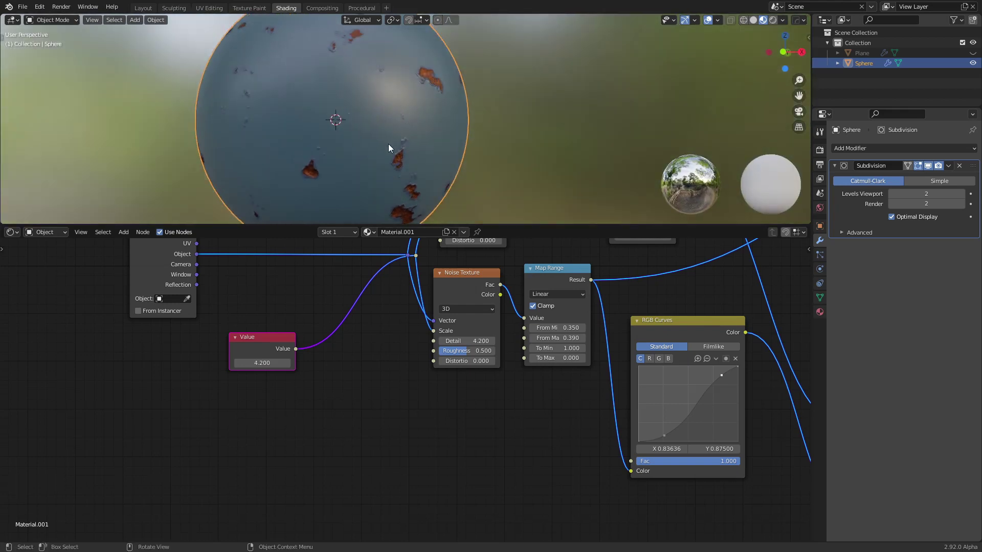
mouse_move(388, 148)
middle_down()
mouse_move(355, 128)
mouse_move(382, 145)
middle_up()
scroll(358, 138, up, 2)
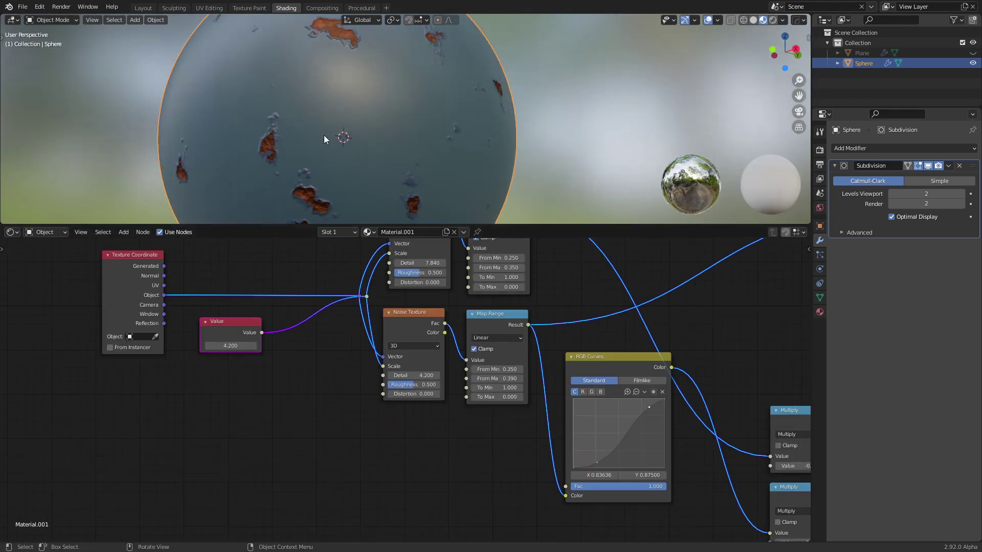
scroll(327, 379, up, 1)
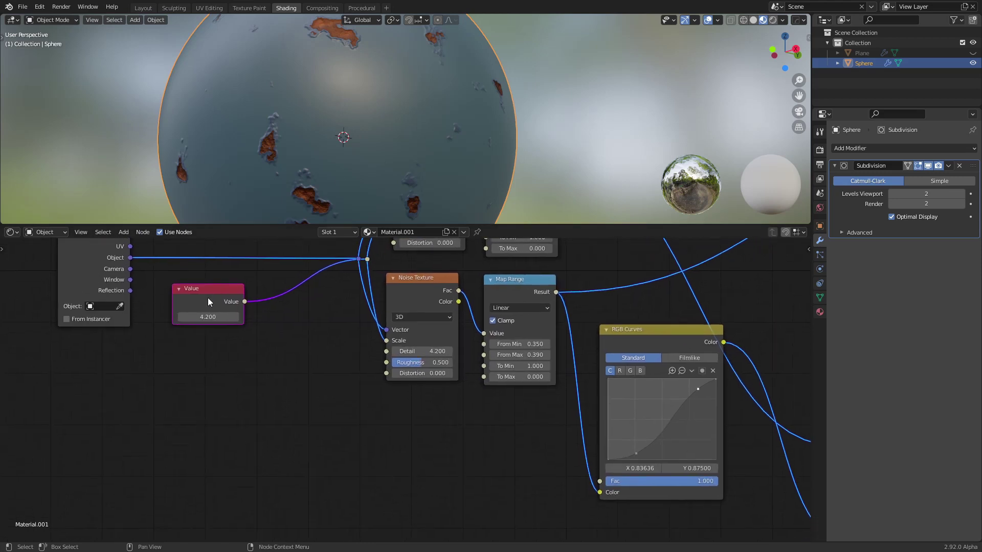
Step: Place an unconnected copy of the Value node beneath the original and tidy the layout
middle_drag(287, 367, 349, 333)
key(shift+d)
click(261, 405)
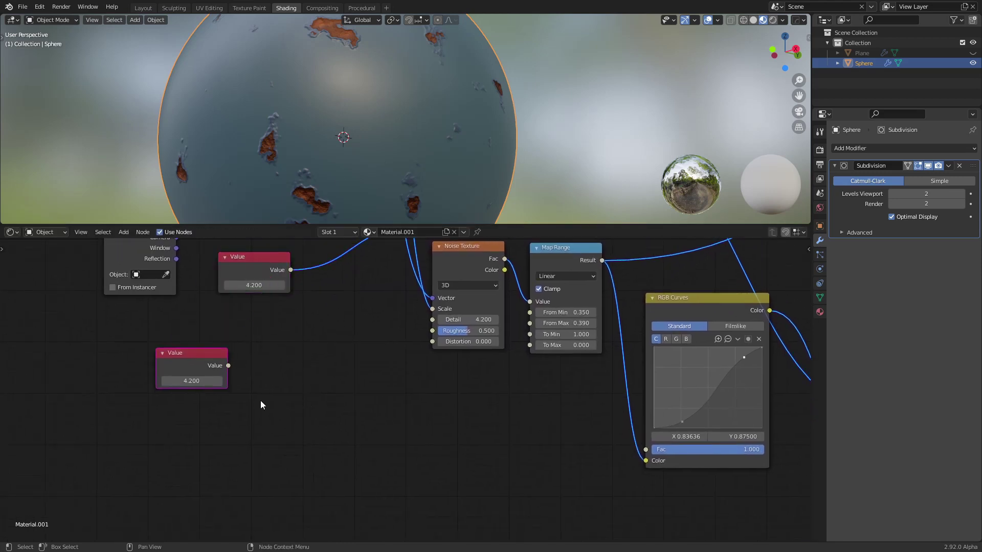
middle_drag(337, 339, 341, 395)
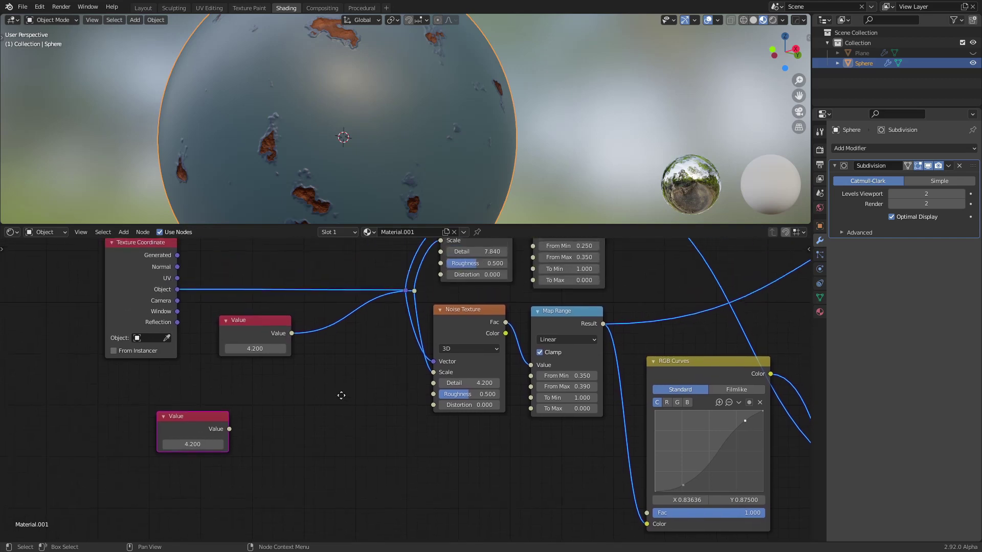
scroll(340, 395, down, 1)
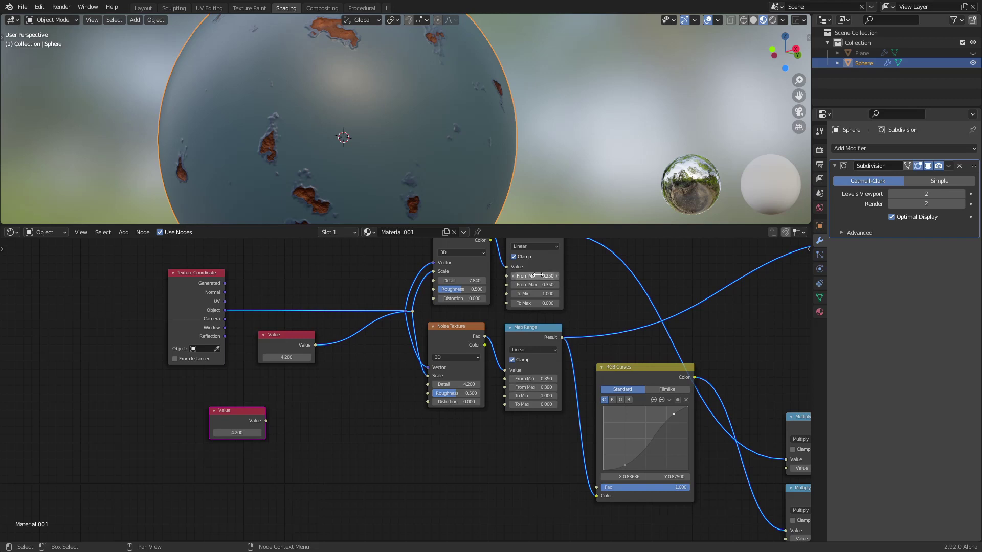
scroll(369, 414, up, 1)
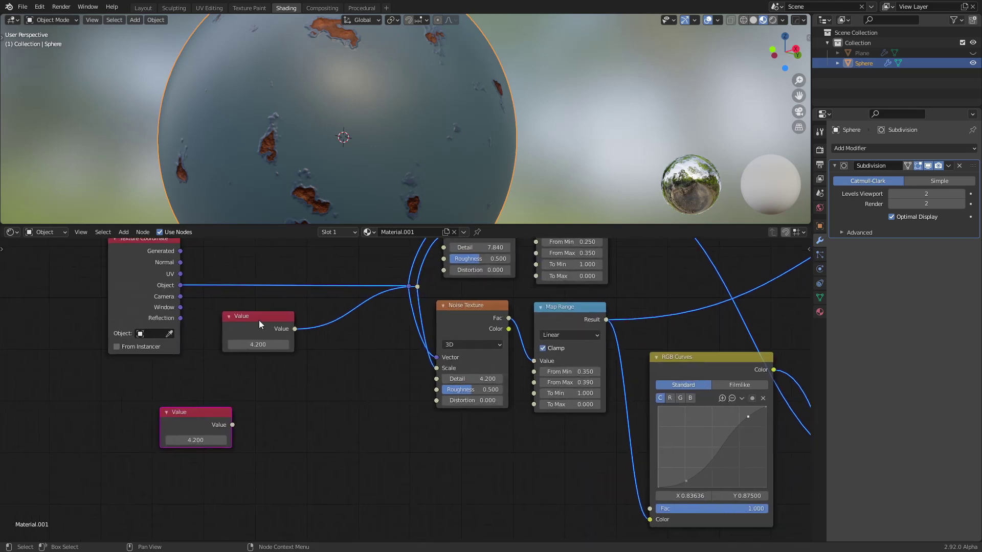
drag(259, 320, 261, 310)
middle_drag(344, 396, 336, 417)
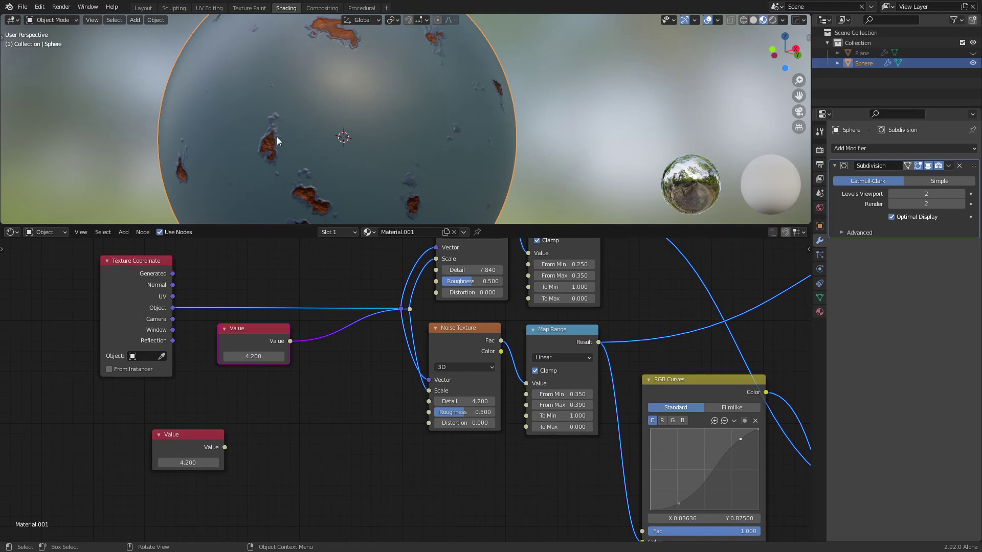
Step: Place a Math Add node below the Value node and set its first value to 0.35
key(shift+a)
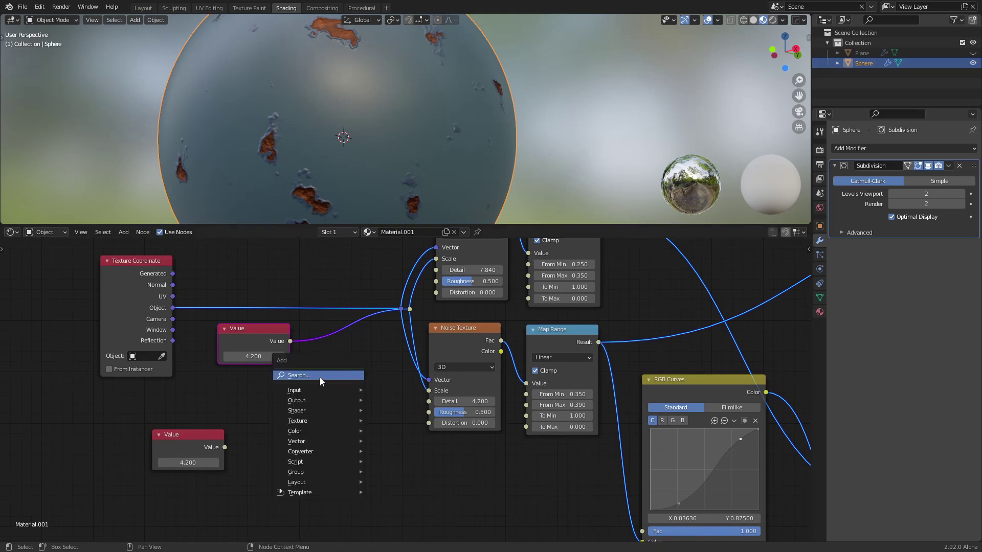
click(320, 378)
text(math)
click(342, 395)
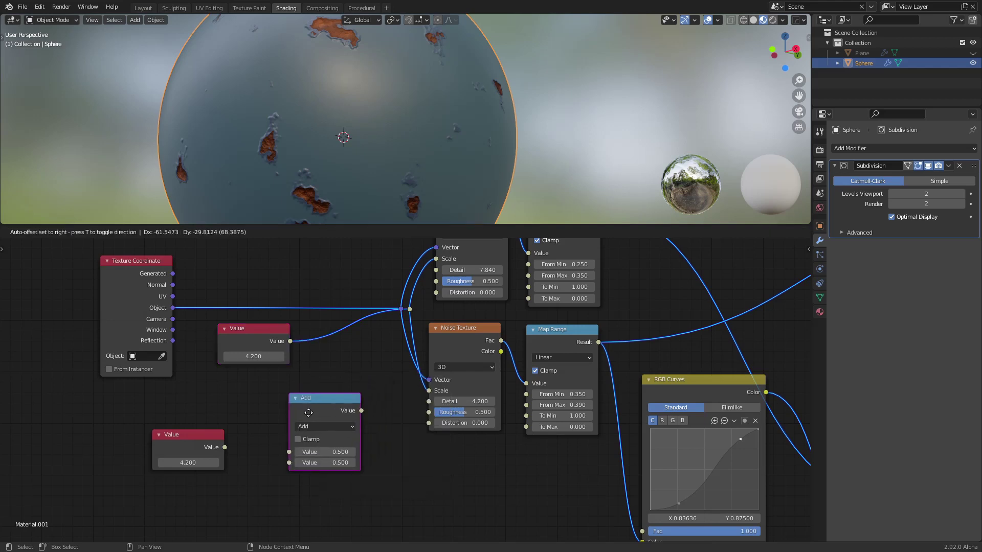
click(288, 450)
click(320, 446)
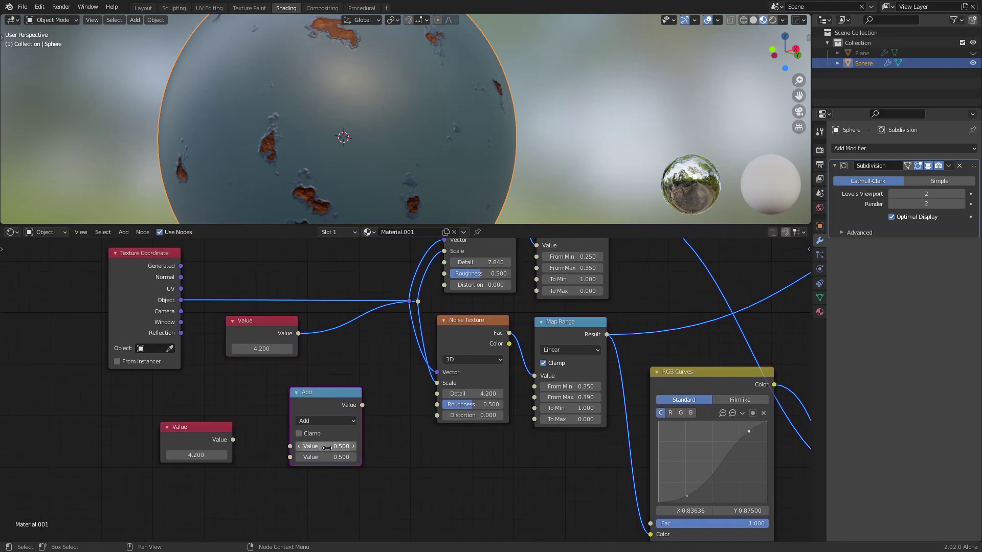
text(0.5)
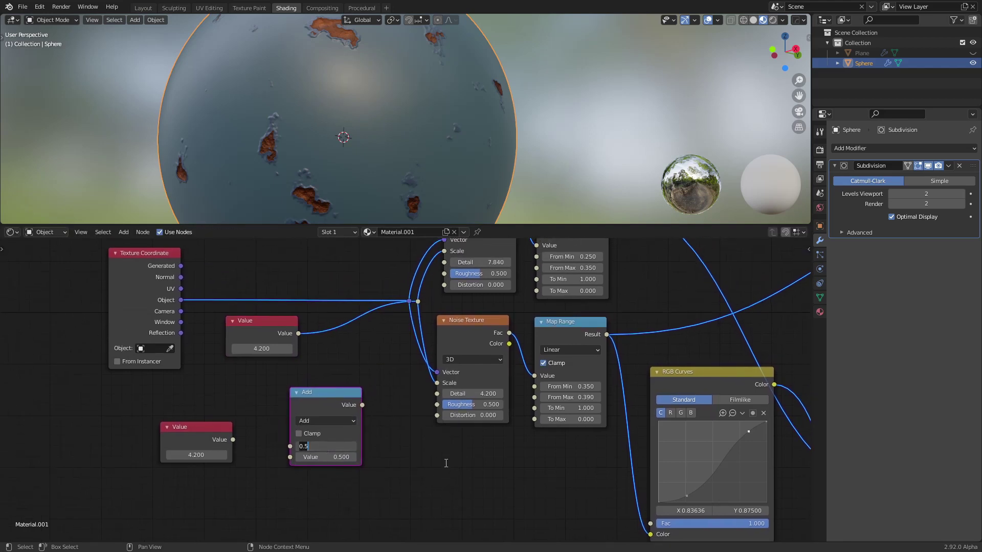
key(BackSpace)
key(BackSpace)
text(25)
key(ctrl+a)
text(0.3)
text(5)
key(Return)
Step: Reset the lower Value node to 0.000 and link it to the Add node's second input
middle_drag(285, 462, 299, 439)
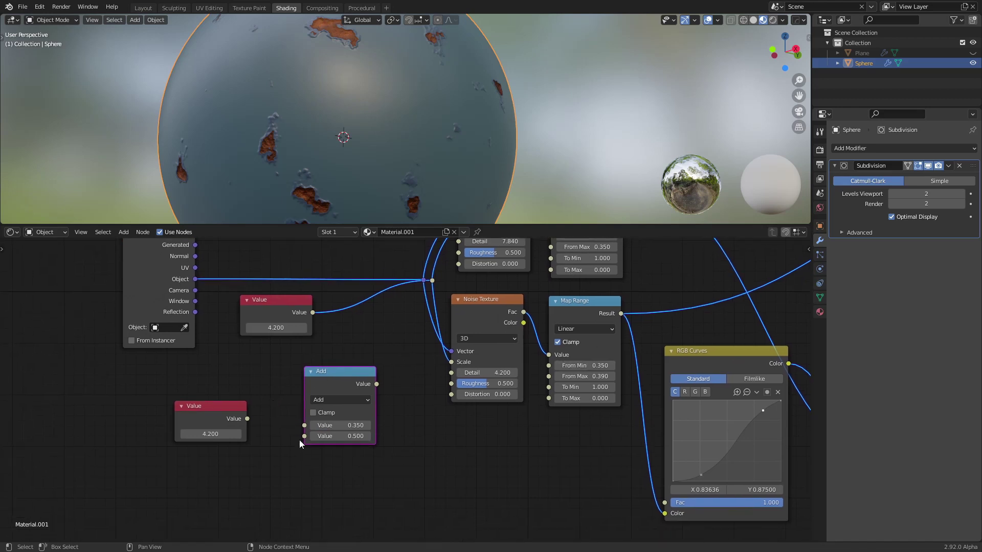
drag(222, 428, 183, 433)
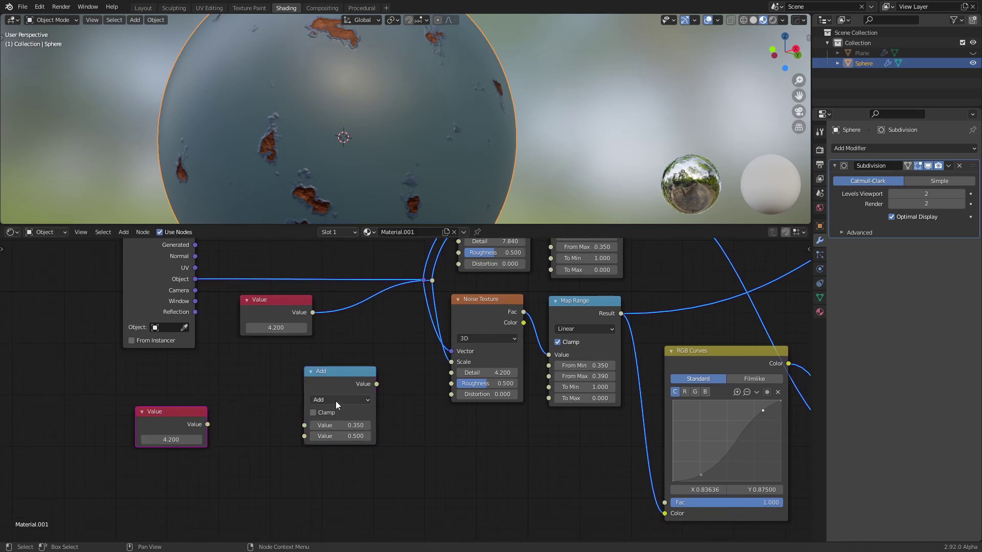
key(BackSpace)
drag(207, 425, 304, 436)
drag(346, 394, 315, 382)
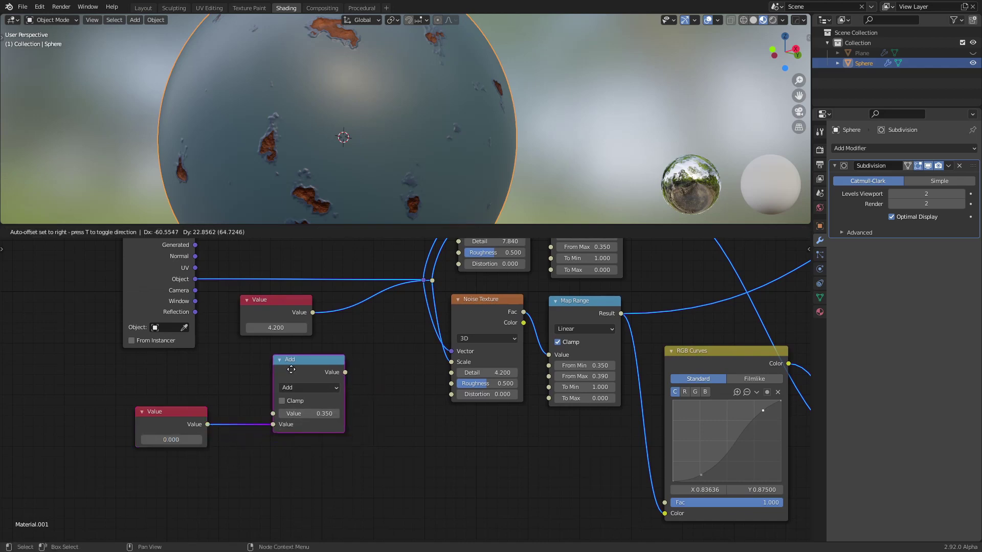
Step: Duplicate the Add node below the original and set the copy's first value to 0.390
key(shift+d)
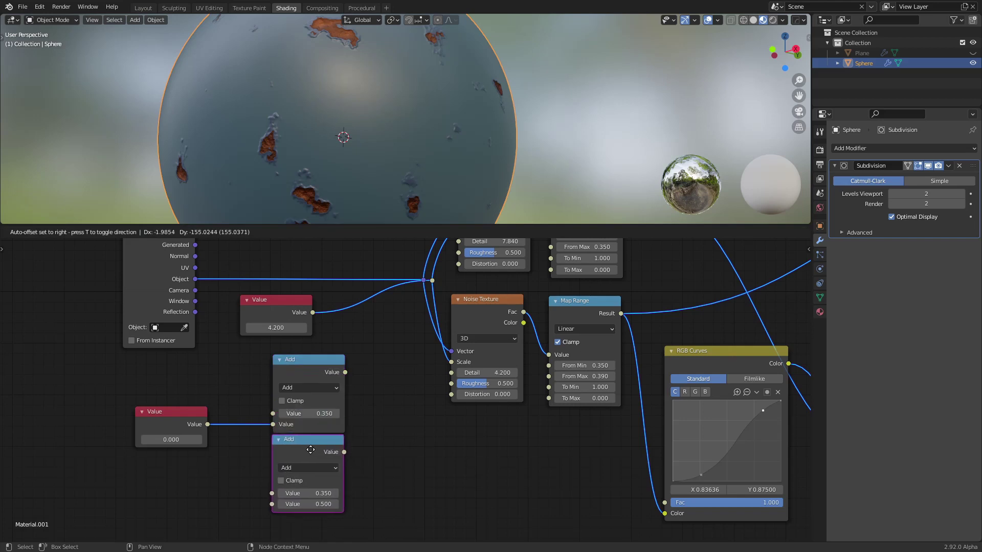
click(311, 452)
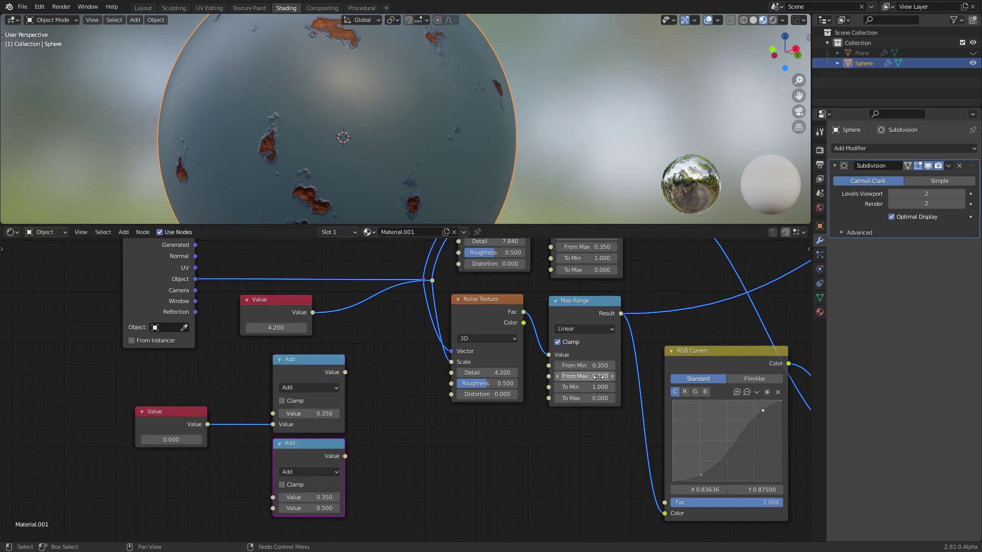
middle_drag(402, 460, 401, 416)
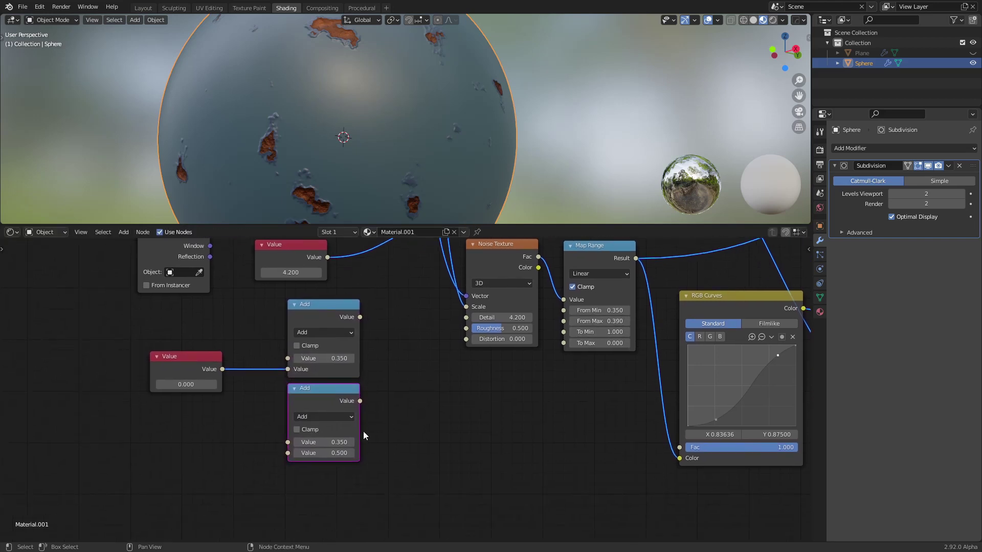
click(334, 442)
text(0)
key(Return)
Step: Move the 0.000 Value node left and link it to the second Add node's input
key(g)
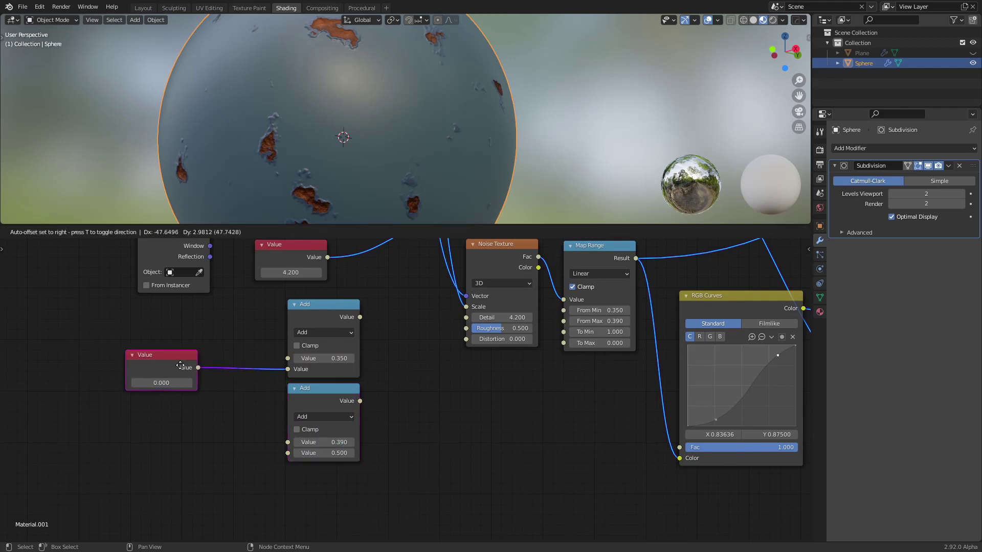
click(195, 367)
drag(188, 367, 285, 453)
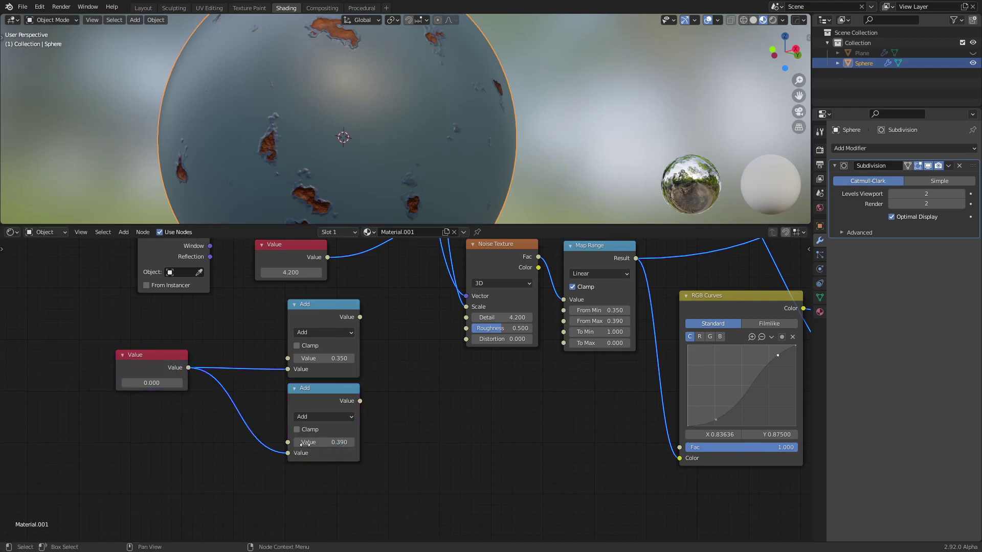
shift+scroll(368, 361, up, 3)
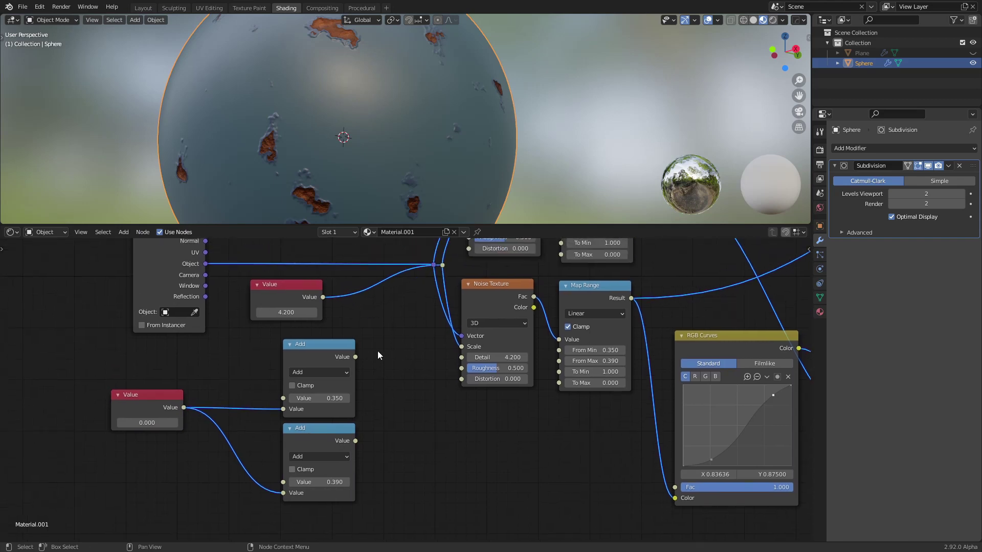
scroll(381, 351, down, 1)
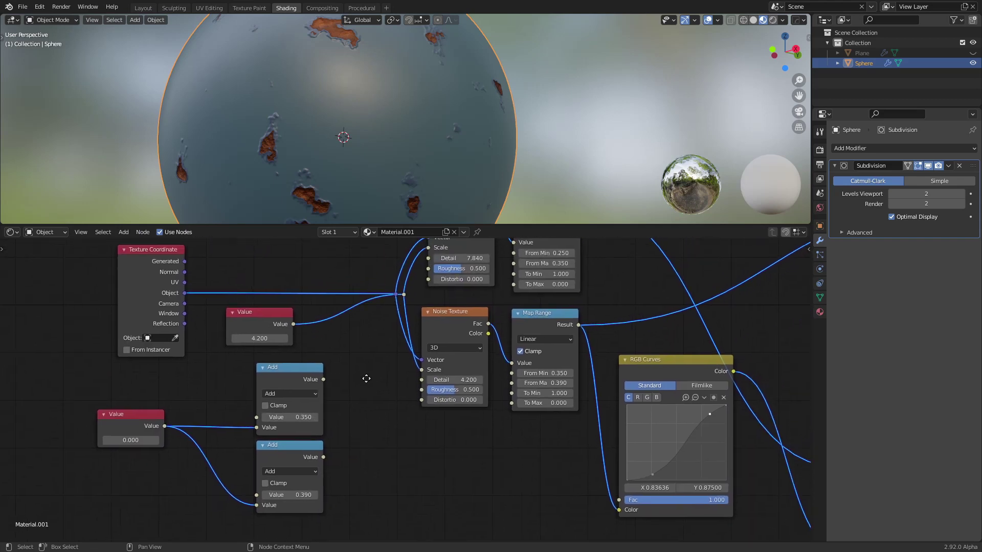
scroll(337, 391, down, 1)
Step: Reroute the Add links and connect the lower Add output to Map Range's From Max
drag(319, 385, 510, 269)
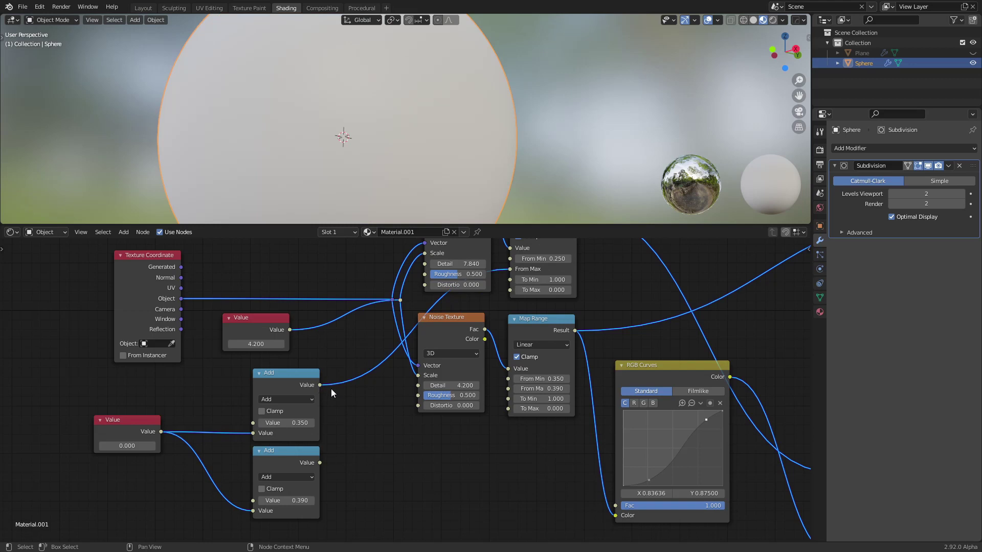
drag(320, 384, 508, 379)
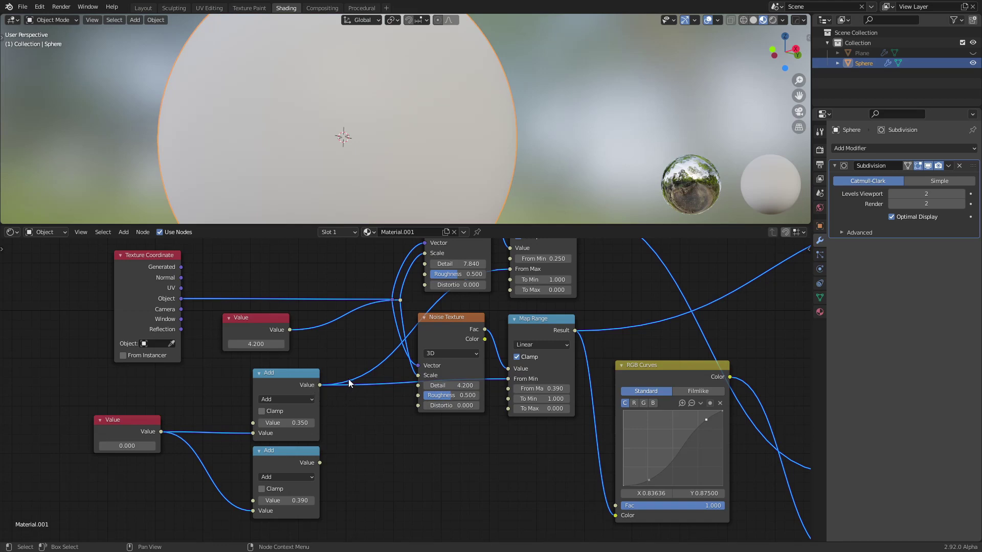
shift+right_drag(351, 372, 349, 389)
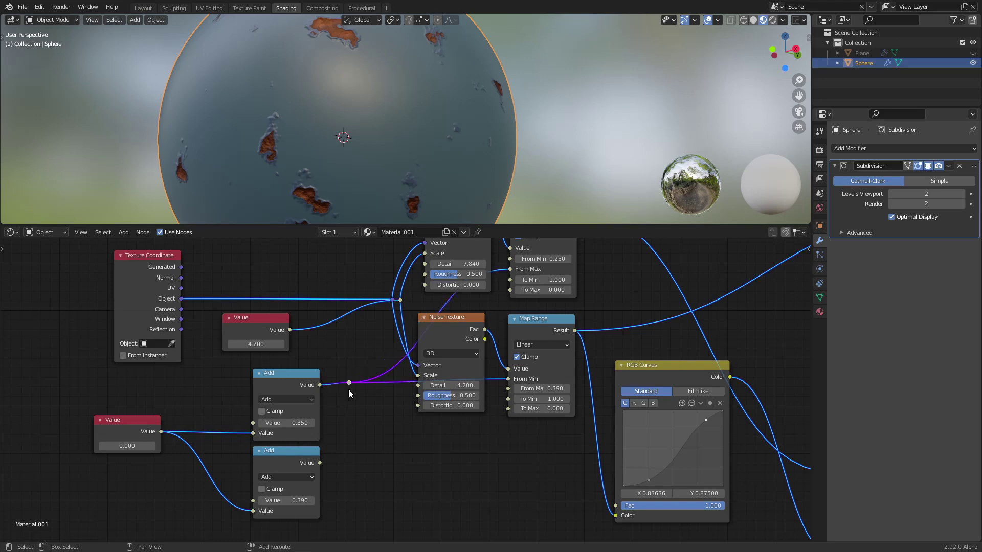
drag(349, 386, 492, 313)
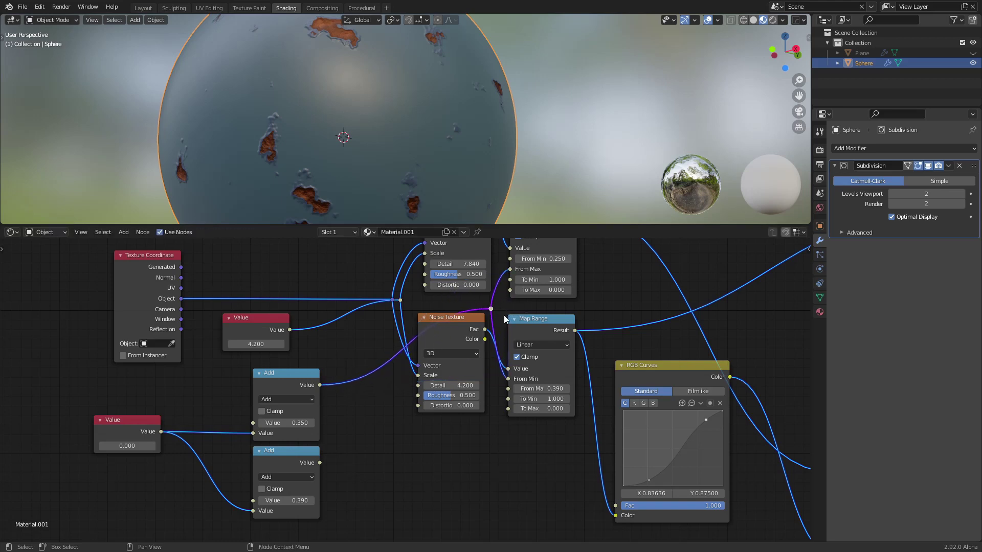
drag(320, 462, 507, 388)
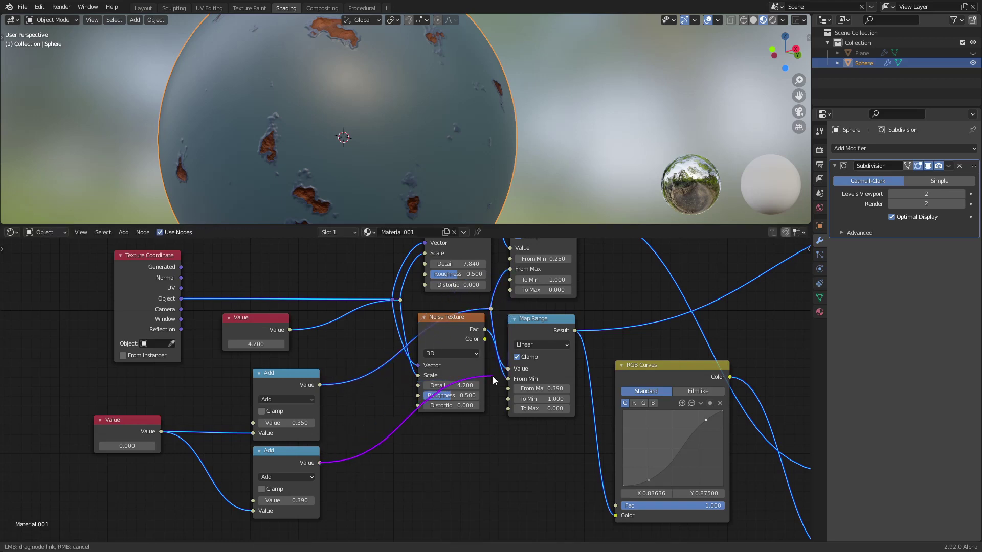
Step: Raise the rust amount Value node to 0.050 for larger rust patches
mouse_move(363, 453)
middle_down()
mouse_move(417, 376)
mouse_move(508, 364)
middle_up()
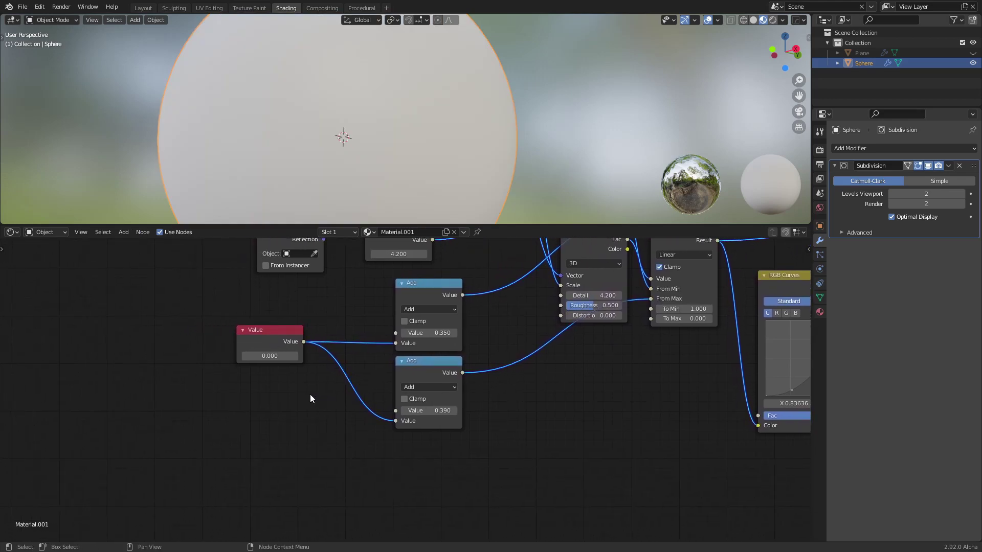
scroll(305, 396, up, 2)
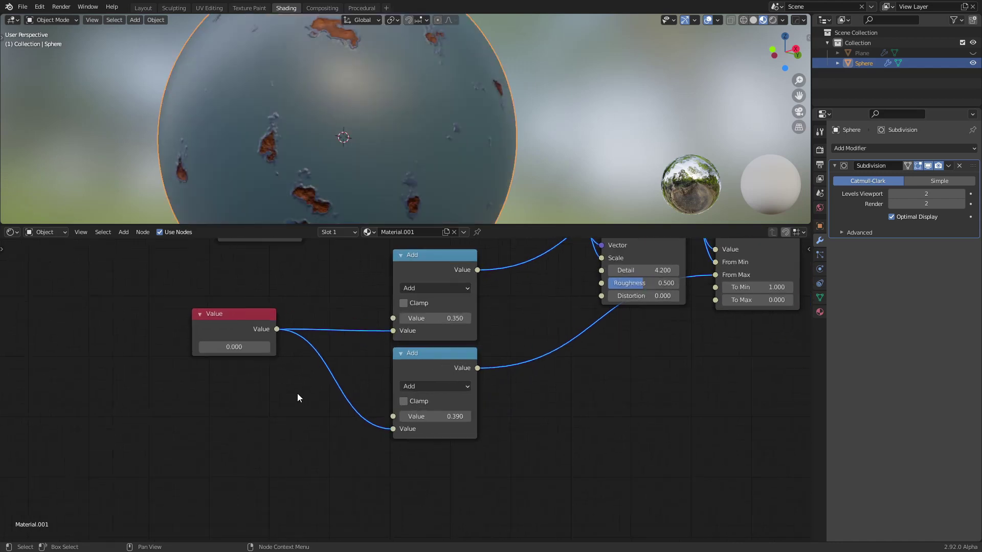
mouse_move(251, 348)
mouse_down()
mouse_move(280, 348)
mouse_move(267, 348)
mouse_up()
Step: Move the rust amount and 4.200 Value nodes left, adding a reroute on their links
key(Home)
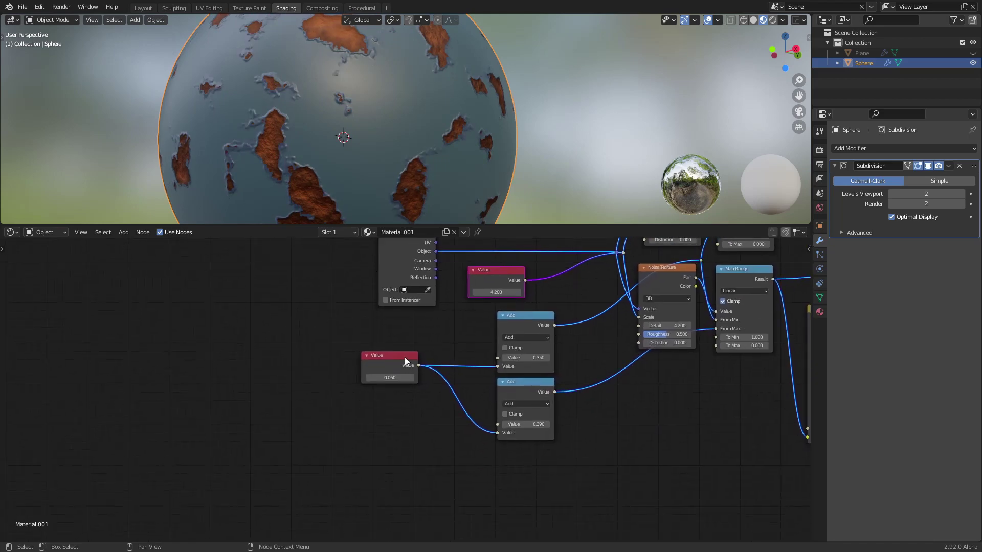
mouse_move(404, 357)
mouse_down()
mouse_move(302, 371)
mouse_move(308, 357)
mouse_up()
shift+right_drag(351, 339, 357, 407)
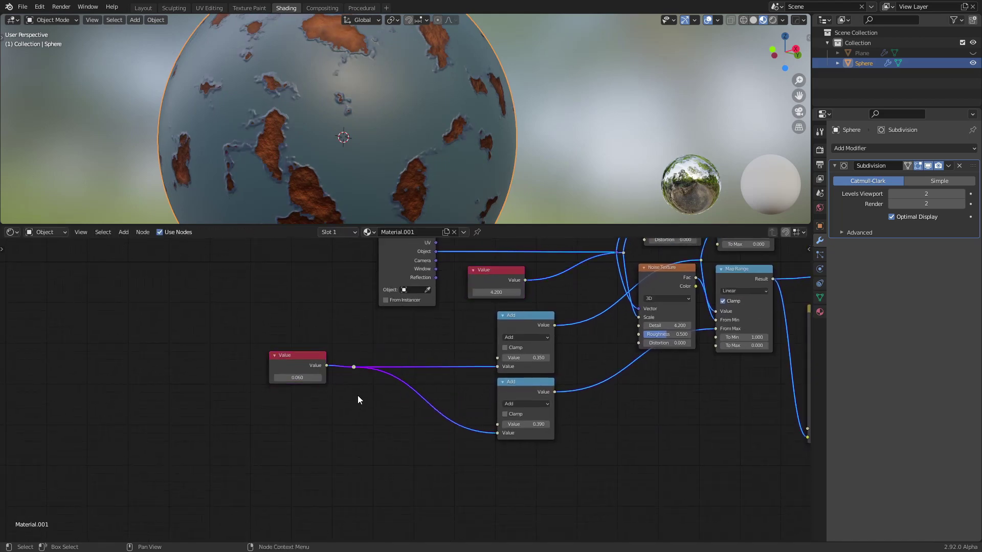
key(g)
click(461, 365)
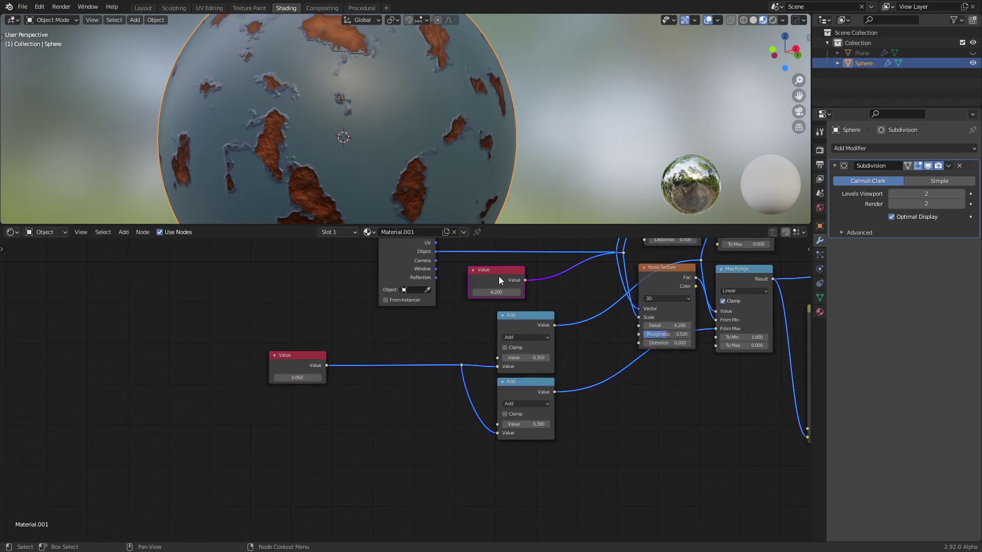
drag(499, 276, 306, 320)
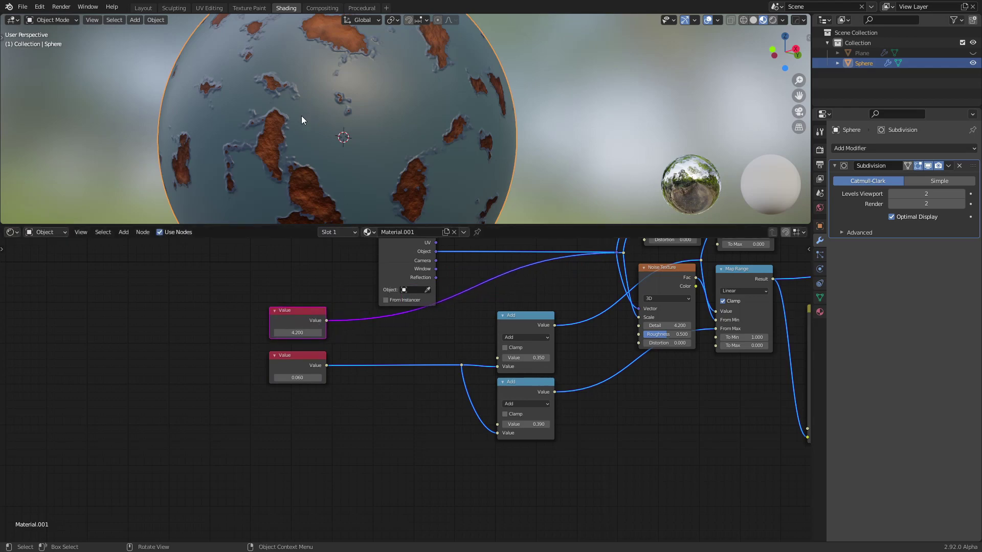
Step: Shift the Texture Coordinate node right and box-select the whole rust node tree
mouse_move(388, 139)
middle_down()
mouse_move(373, 139)
mouse_move(361, 168)
mouse_move(385, 206)
middle_up()
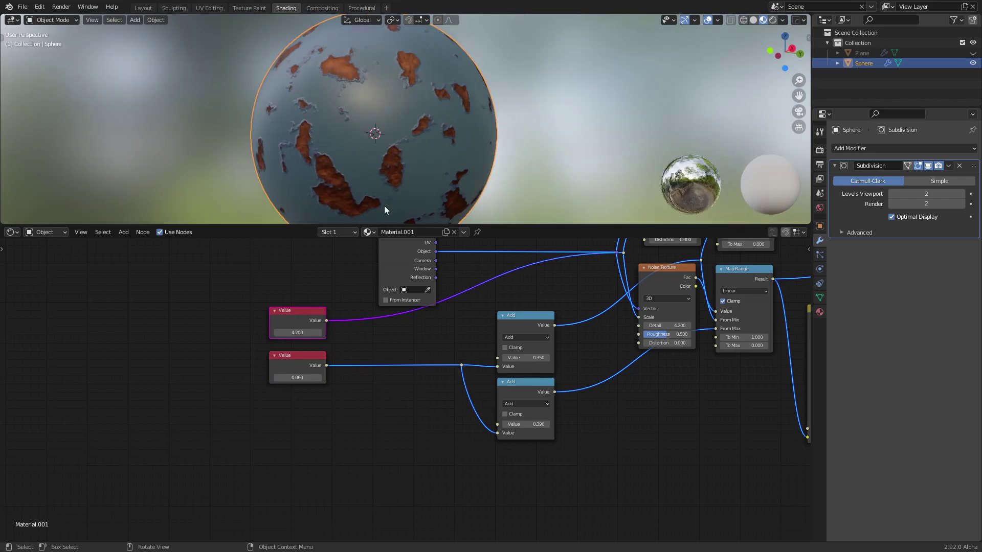
scroll(535, 312, down, 2)
middle_drag(535, 313, 333, 340)
scroll(186, 390, down, 2)
middle_drag(186, 390, 323, 377)
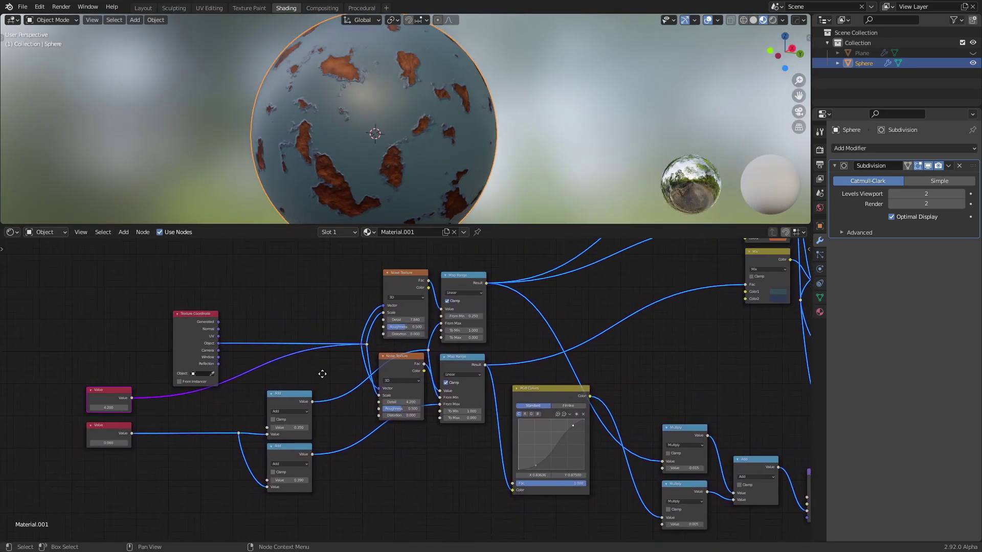
scroll(326, 365, down, 1)
drag(270, 350, 352, 332)
scroll(360, 302, down, 1)
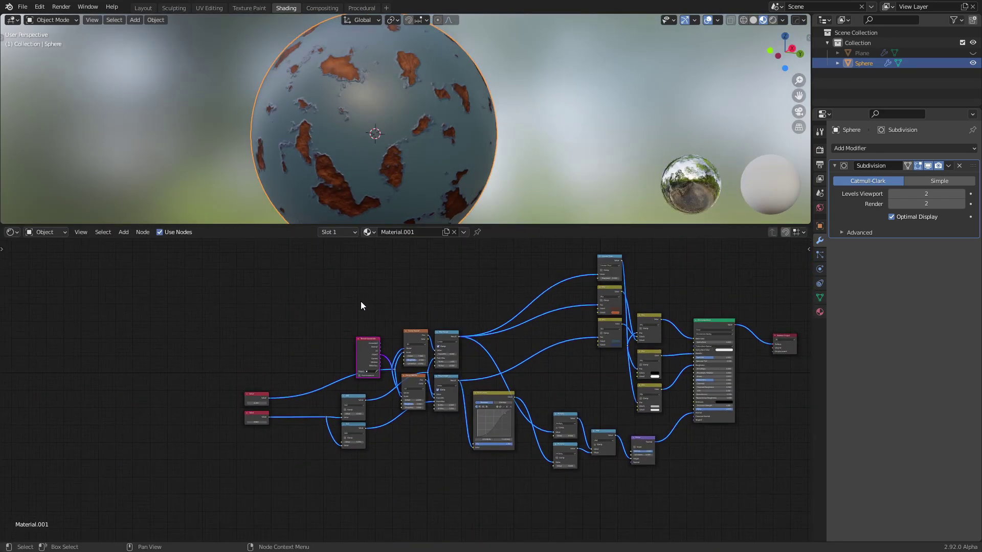
middle_drag(360, 301, 278, 311)
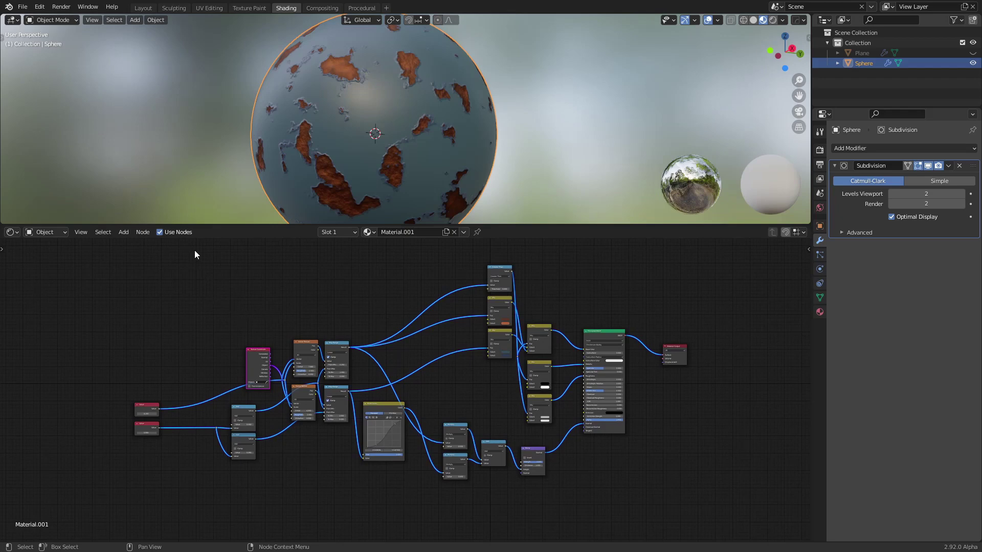
drag(197, 248, 644, 525)
middle_drag(684, 445, 691, 375)
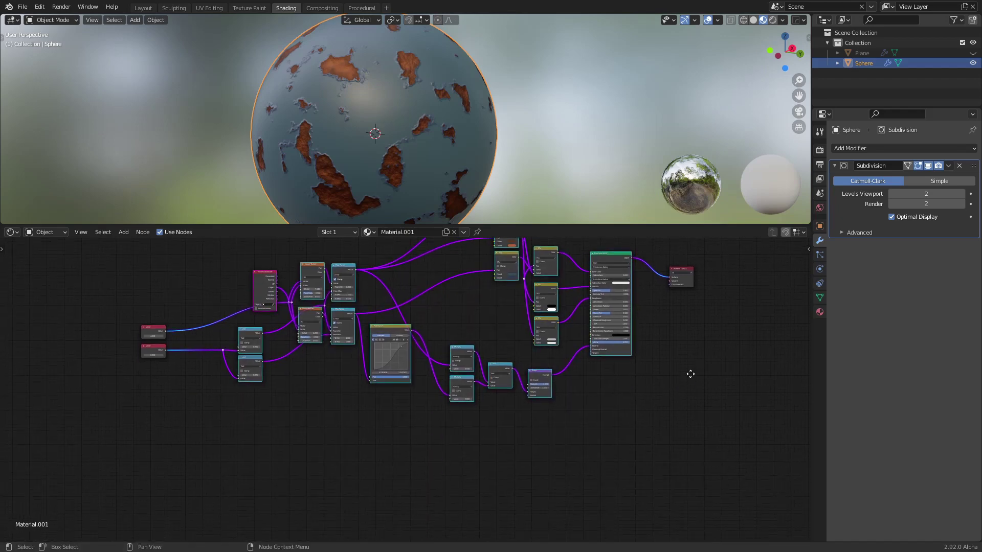
scroll(685, 379, up, 1)
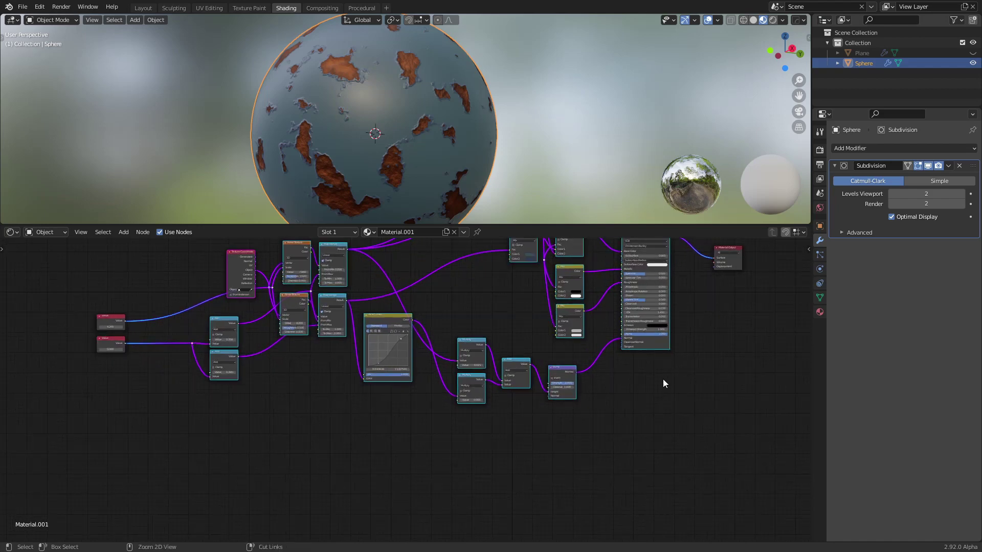
Step: Group the selected rust nodes with Ctrl+G and reposition the Group Input node
key(ctrl+g)
scroll(477, 429, up, 2)
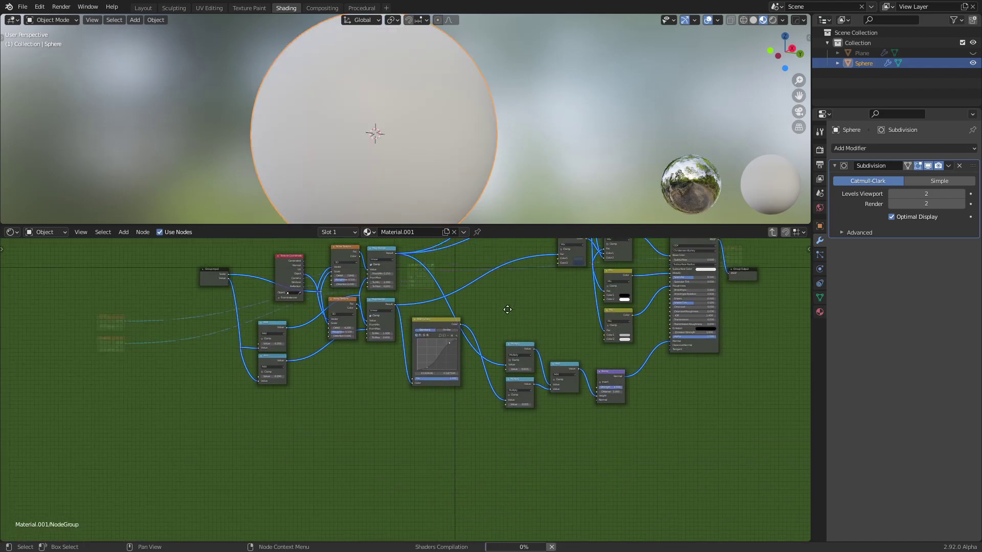
middle_drag(336, 330, 388, 413)
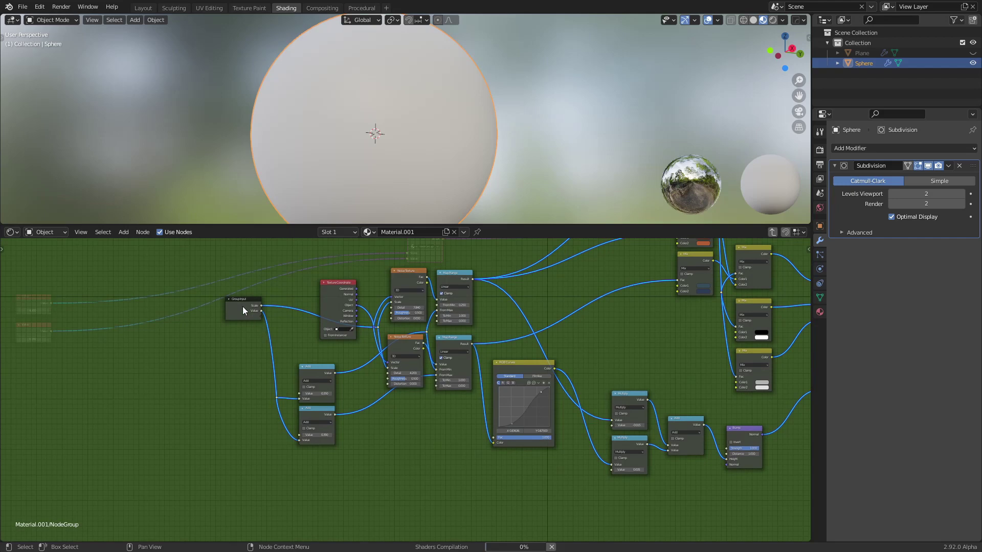
drag(242, 306, 210, 354)
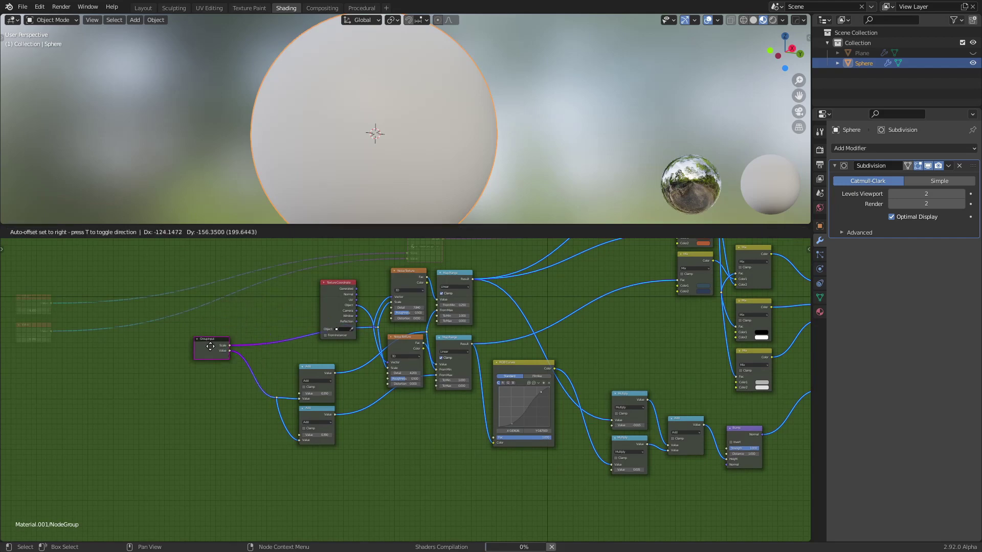
click(624, 280)
scroll(654, 344, up, 1)
Step: Set the group's Scale input minimum to 0 in the Interface panel
key(n)
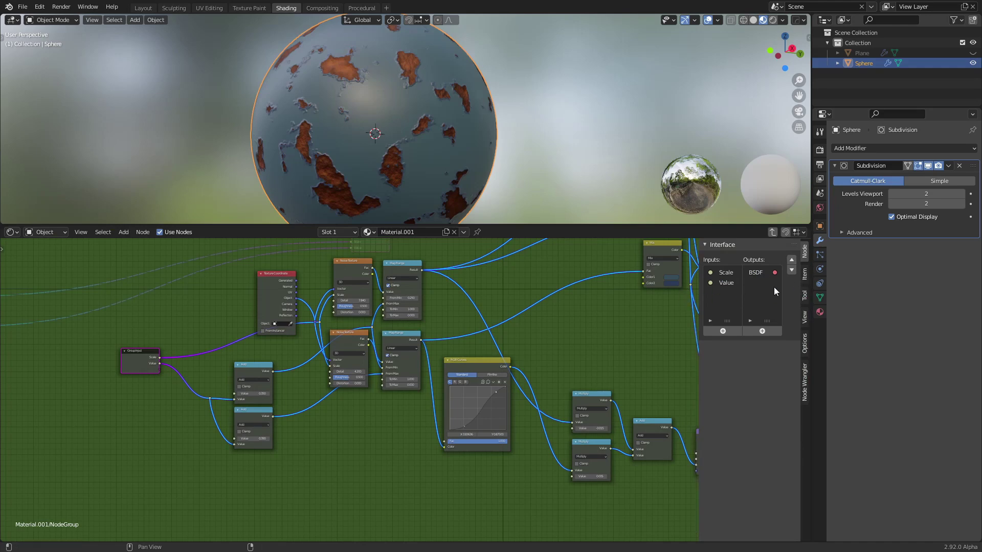
scroll(193, 381, up, 1)
scroll(242, 336, up, 1)
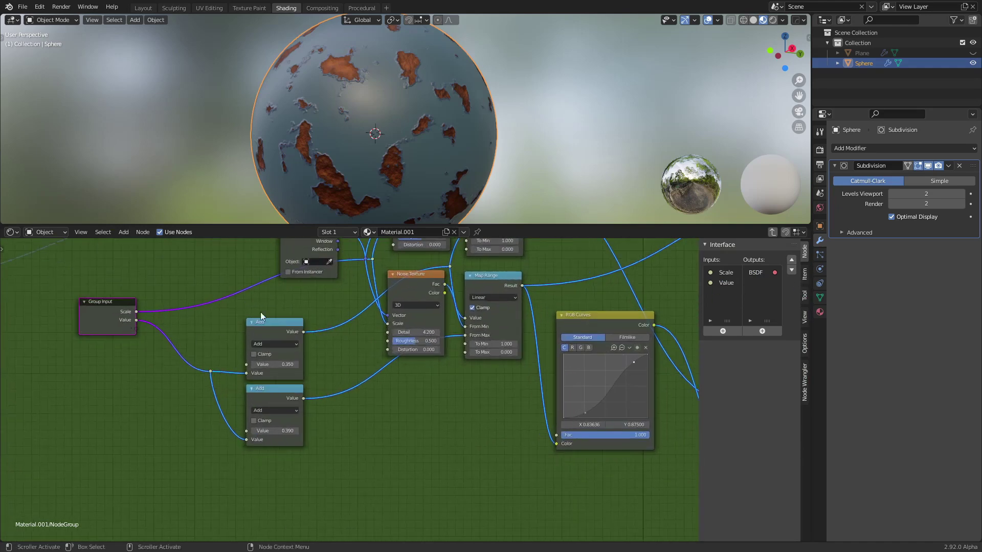
click(727, 283)
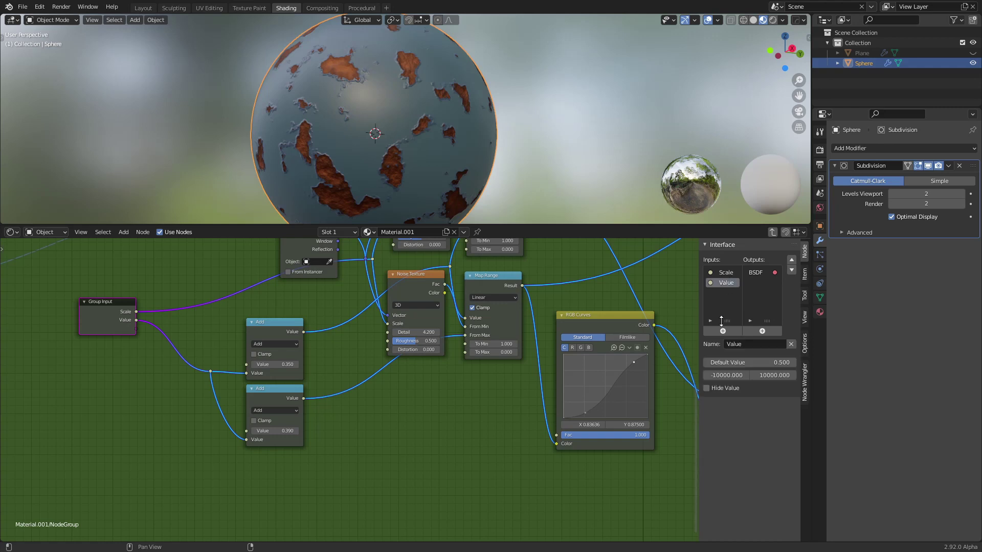
click(725, 273)
click(732, 375)
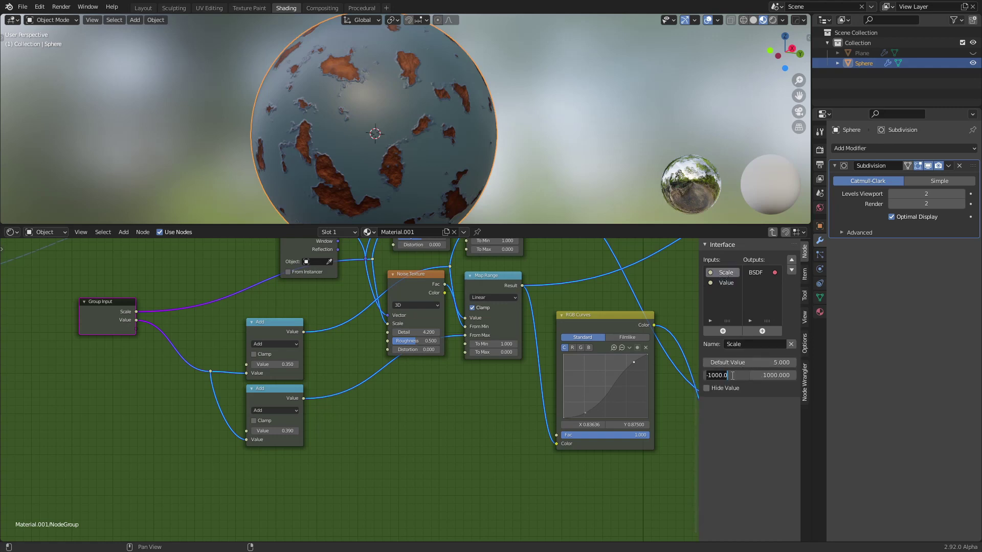
text(0)
key(Return)
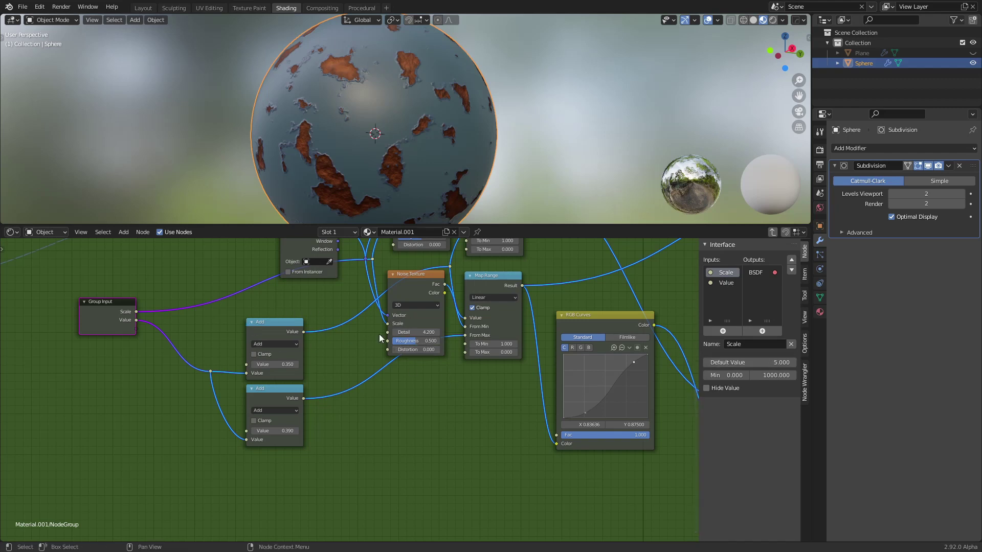
Step: Exit the node group and delete the two leftover Value nodes
middle_drag(379, 334, 381, 394)
click(720, 286)
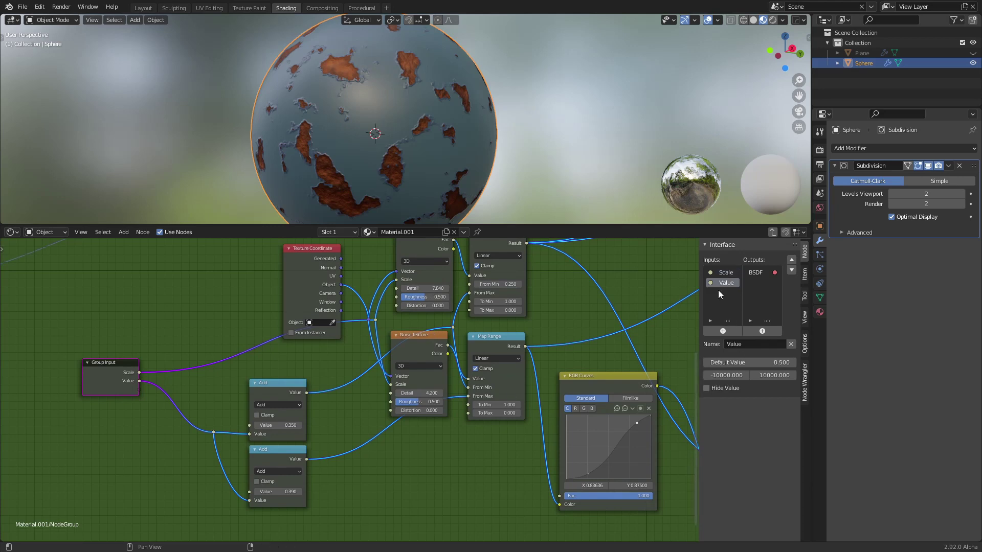
key(Tab)
click(515, 318)
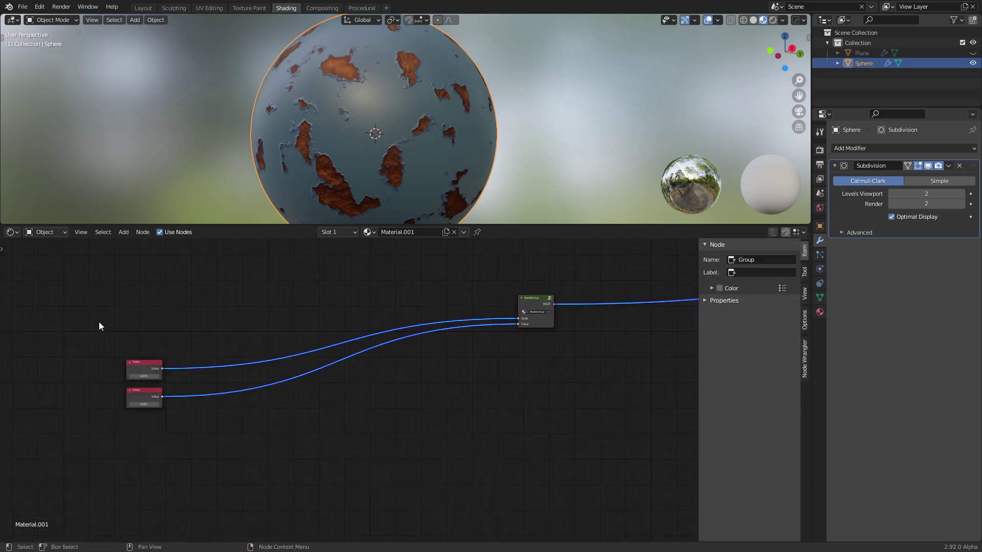
drag(99, 322, 223, 465)
key(x)
Step: Set the group node's Value to 0.030 and Scale to 4.750
key(Home)
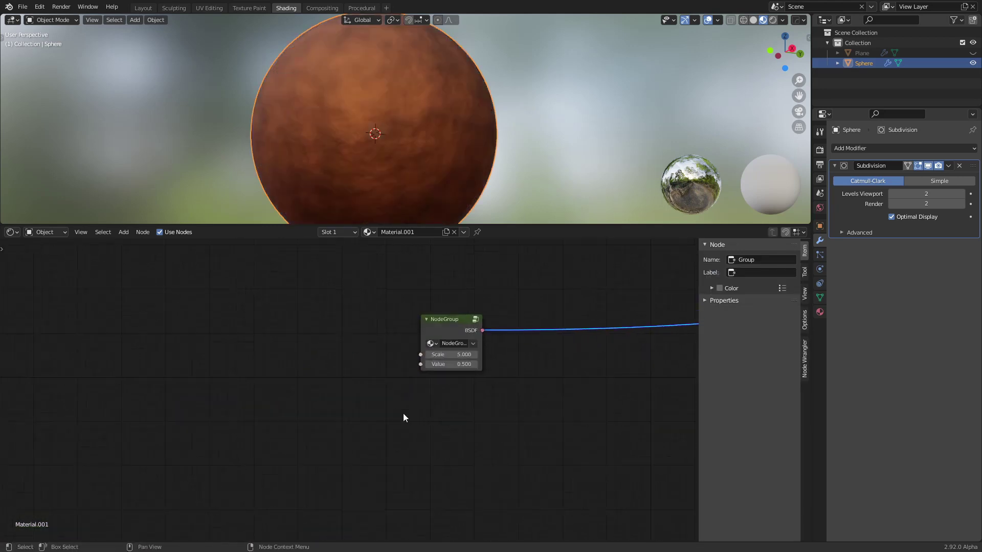
scroll(403, 413, up, 1)
scroll(464, 390, up, 1)
mouse_move(445, 378)
mouse_down()
mouse_move(432, 378)
mouse_move(491, 380)
mouse_move(508, 361)
mouse_up()
scroll(476, 381, up, 1)
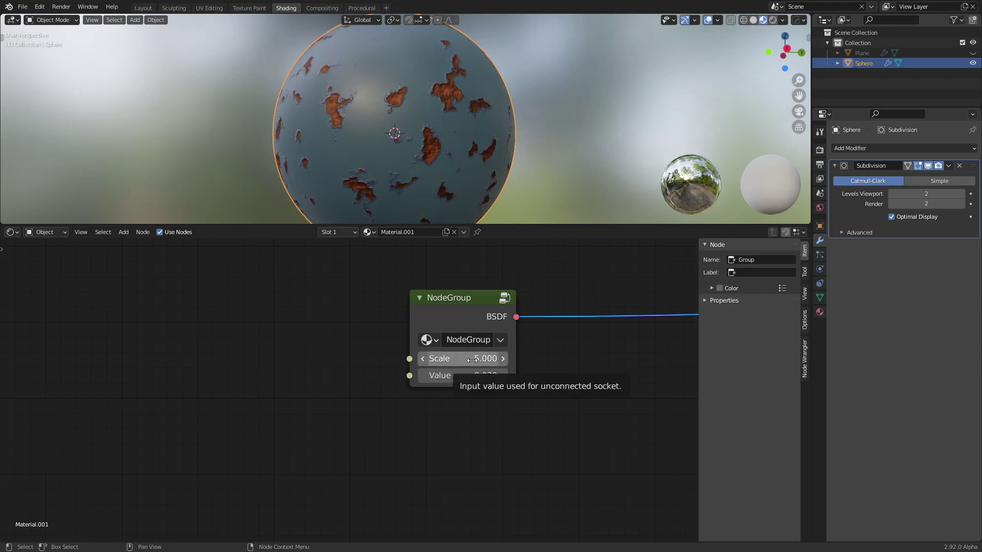
mouse_move(472, 360)
shift+mouse_down()
mouse_move(450, 360)
mouse_move(489, 360)
mouse_move(470, 360)
shift+mouse_up()
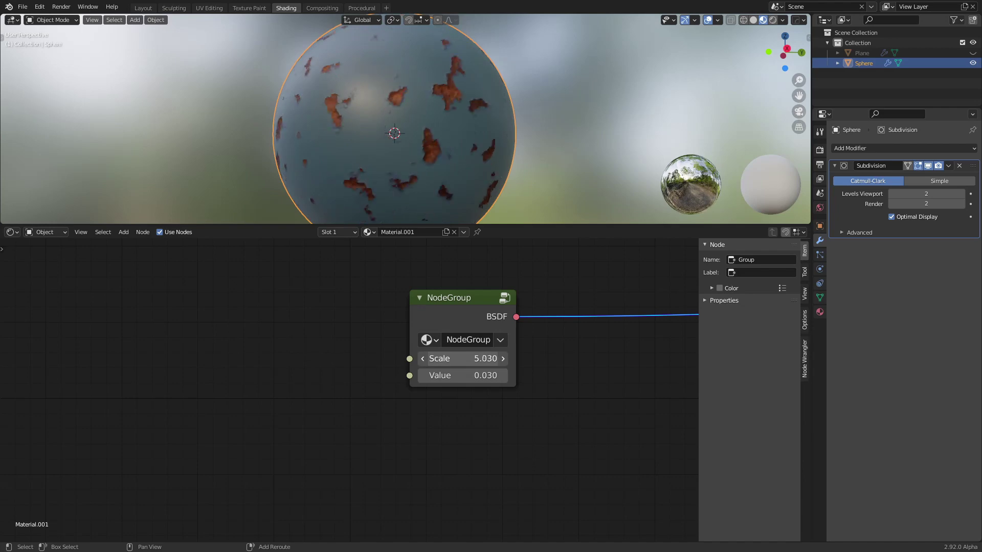
click(503, 298)
Step: Shift the group's nodes left and move the Group Input node lower
scroll(464, 320, down, 2)
scroll(339, 395, down, 2)
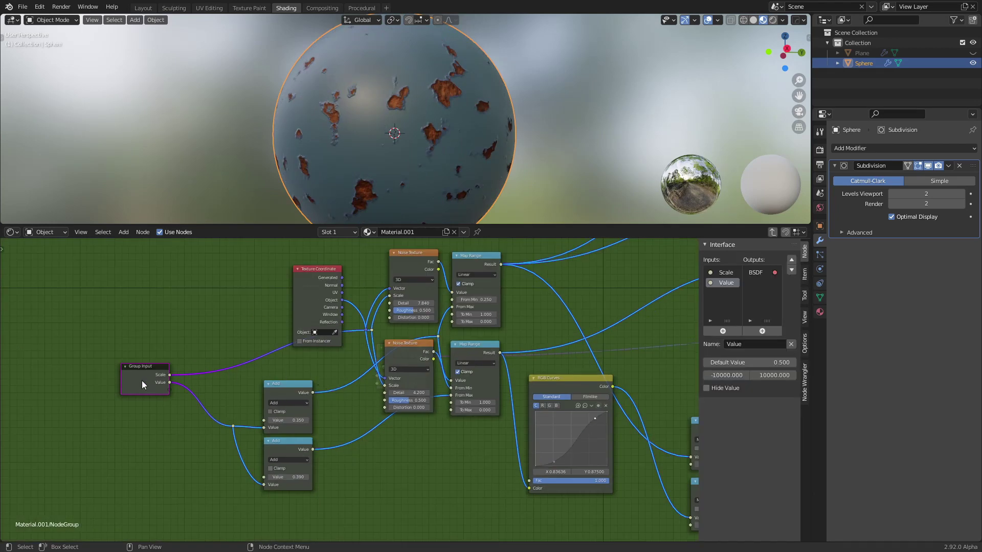
scroll(317, 381, down, 1)
scroll(496, 378, down, 1)
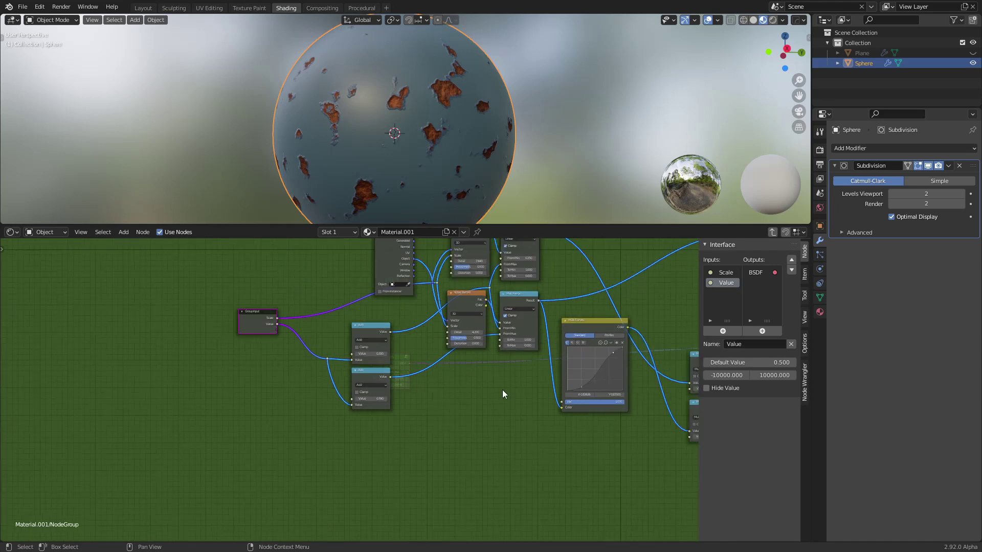
middle_drag(502, 390, 405, 394)
key(g)
click(191, 421)
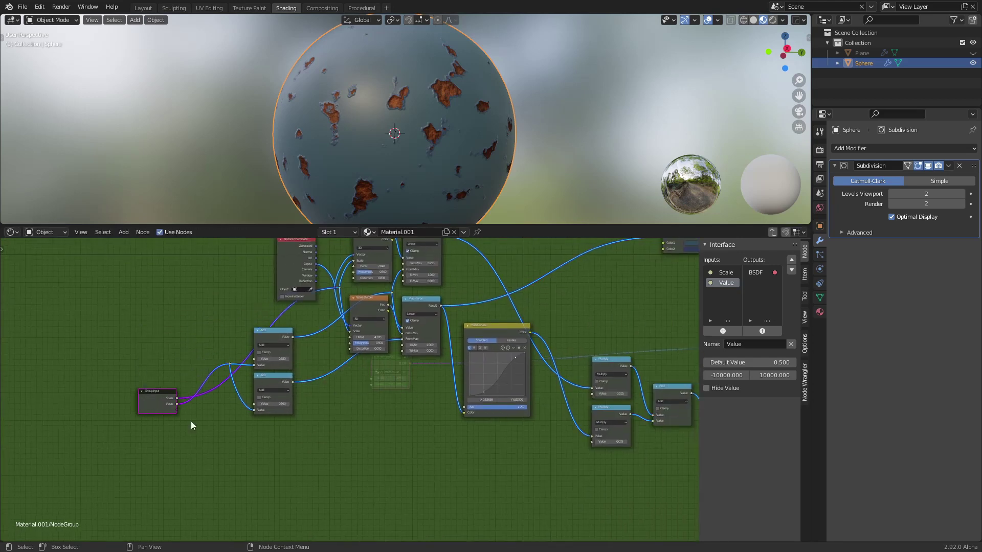
middle_drag(341, 438, 350, 365)
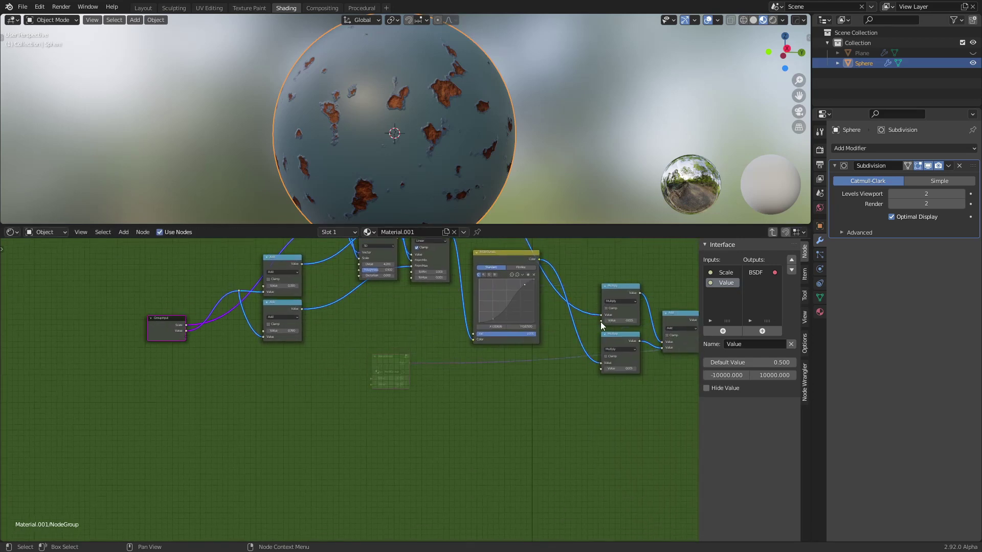
Step: Expose both Multiply nodes' values as new Value inputs on the Group Input
drag(602, 326, 186, 338)
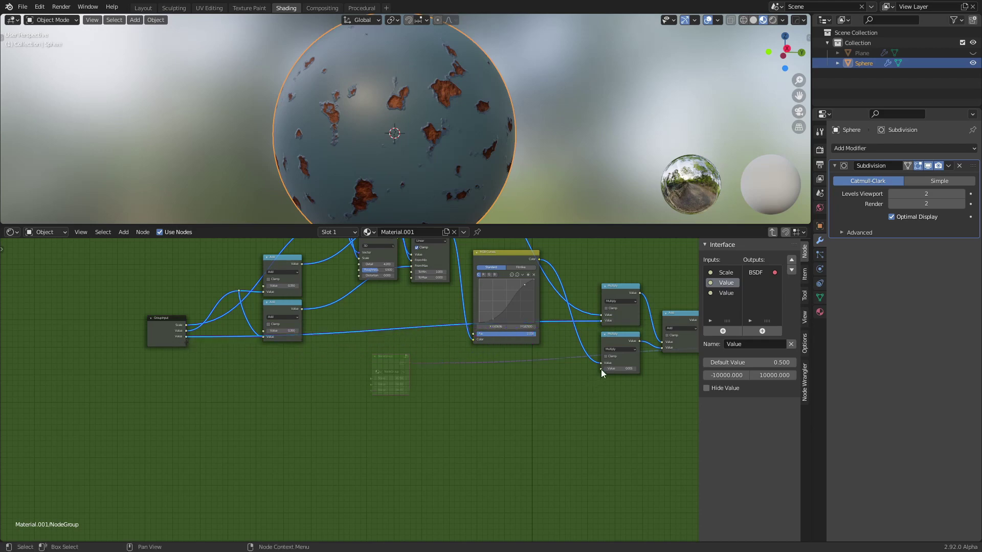
drag(601, 369, 183, 342)
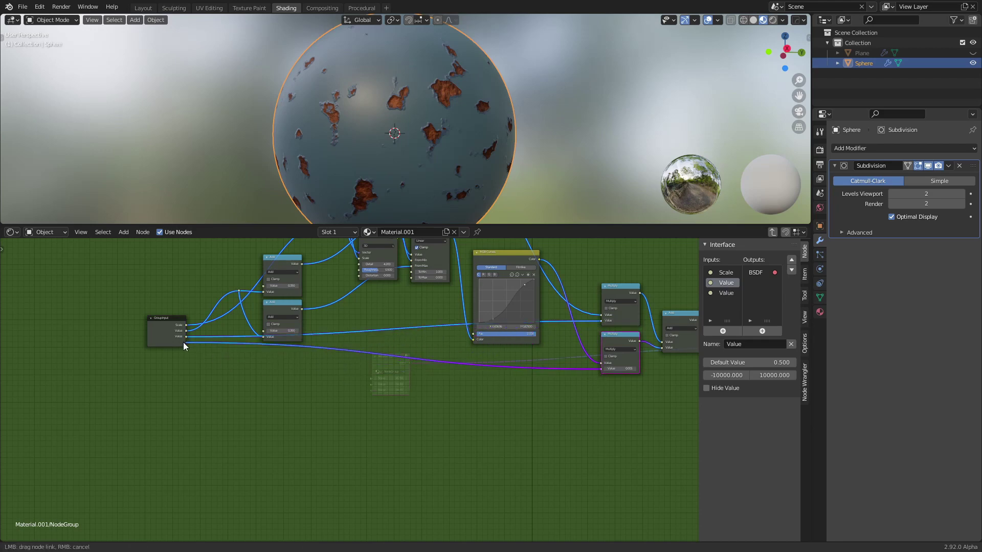
drag(186, 341, 186, 341)
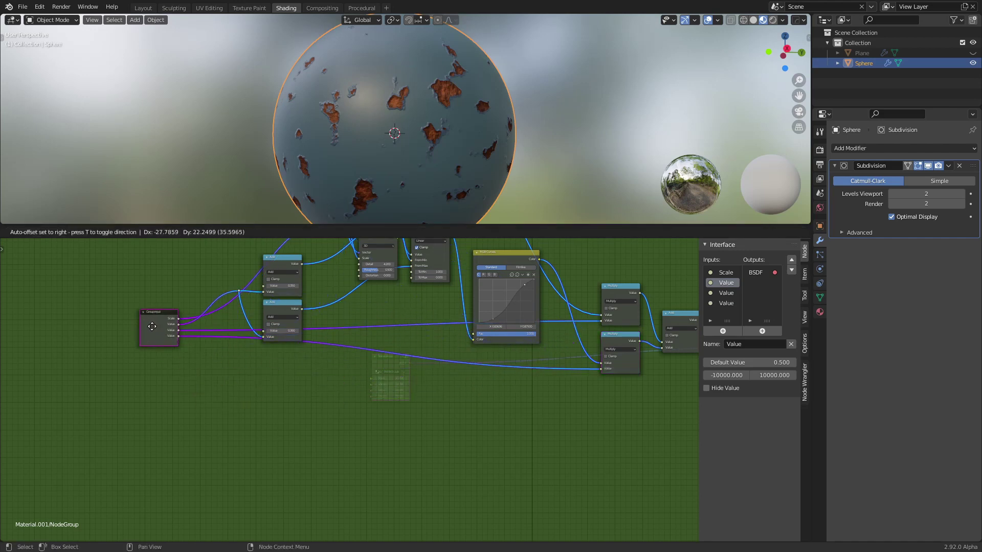
drag(159, 335, 148, 313)
middle_drag(147, 312, 59, 359)
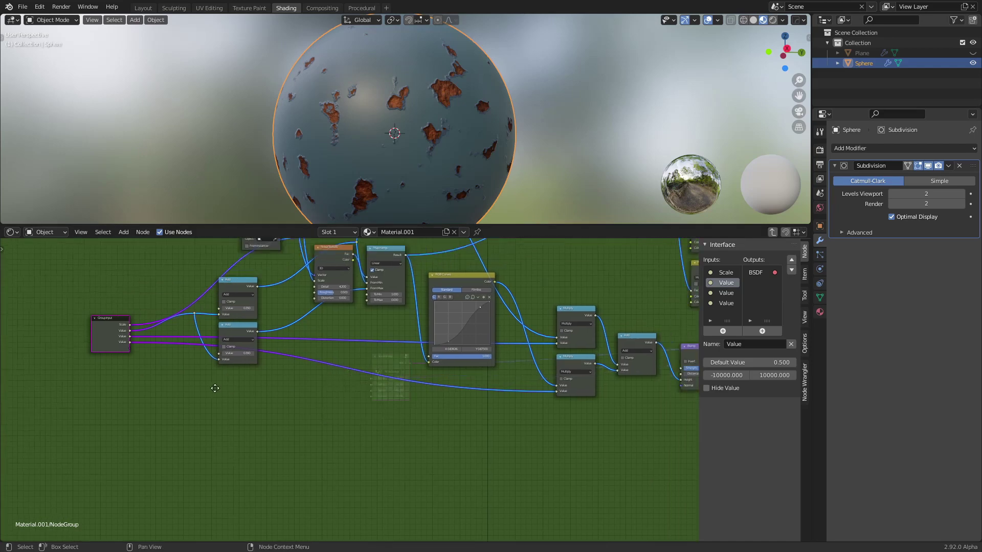
key(g)
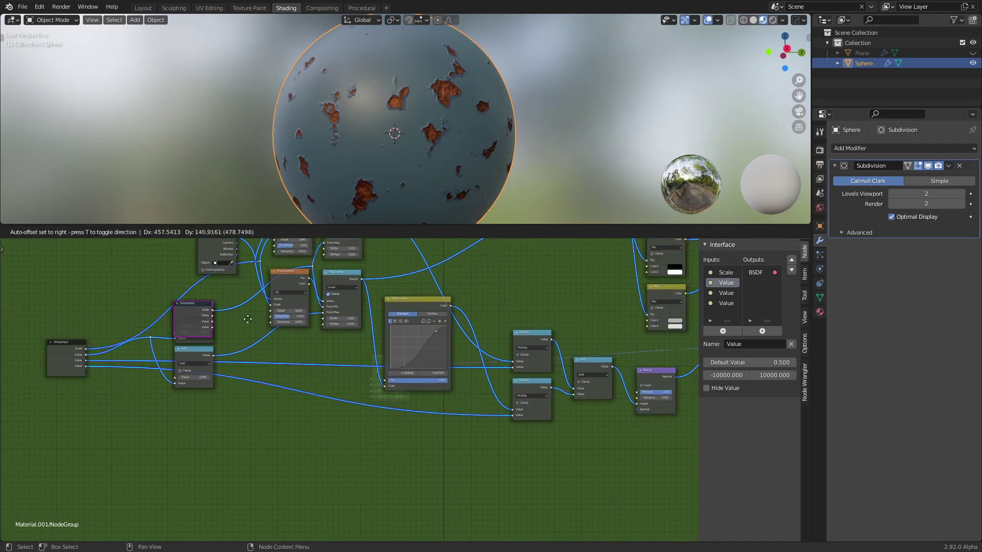
click(597, 288)
mouse_move(594, 297)
middle_down()
mouse_move(347, 321)
mouse_move(317, 370)
middle_up()
Step: Move the Group Input node up beside the colour Mix nodes
scroll(317, 381, up, 1)
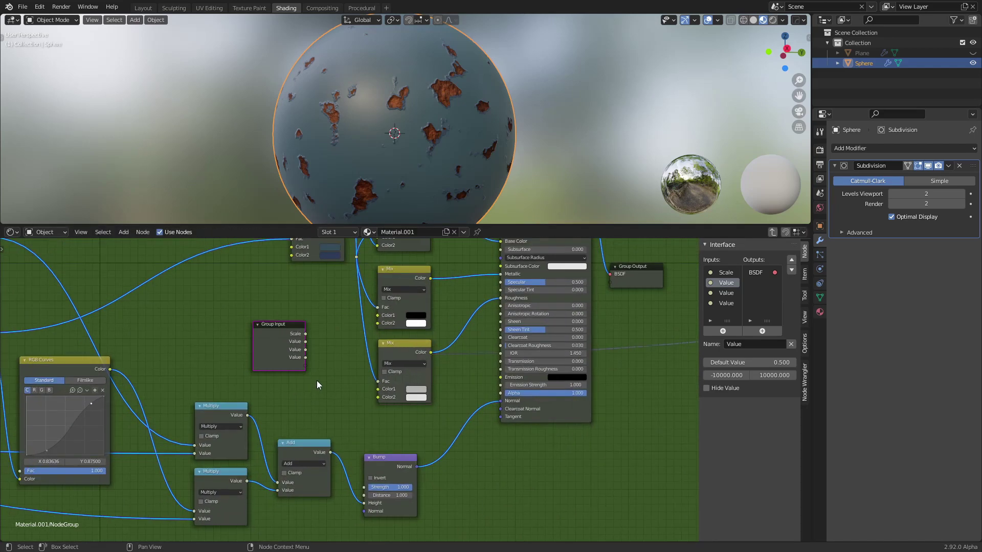
scroll(317, 380, up, 1)
scroll(338, 410, up, 1)
middle_drag(339, 410, 446, 427)
key(g)
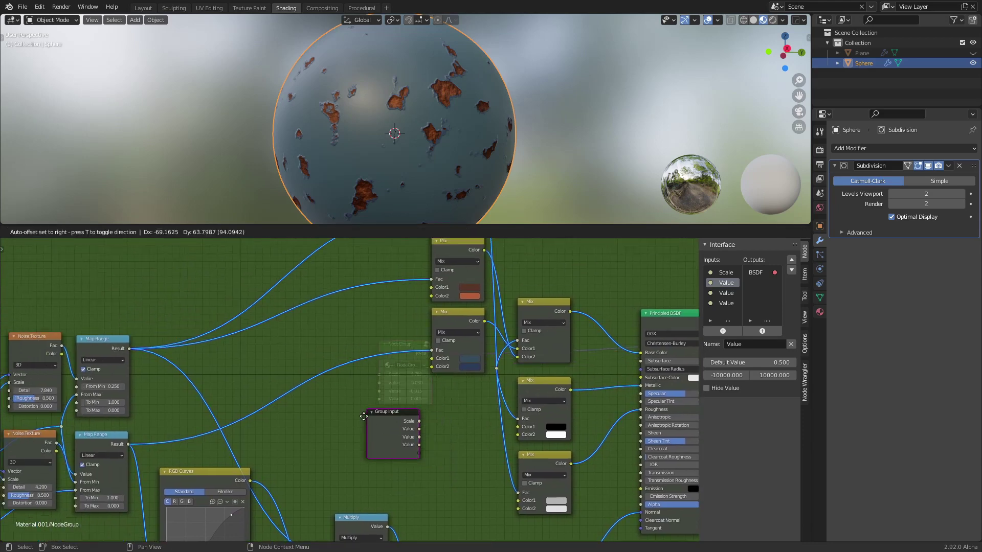
click(248, 238)
middle_drag(233, 304, 325, 387)
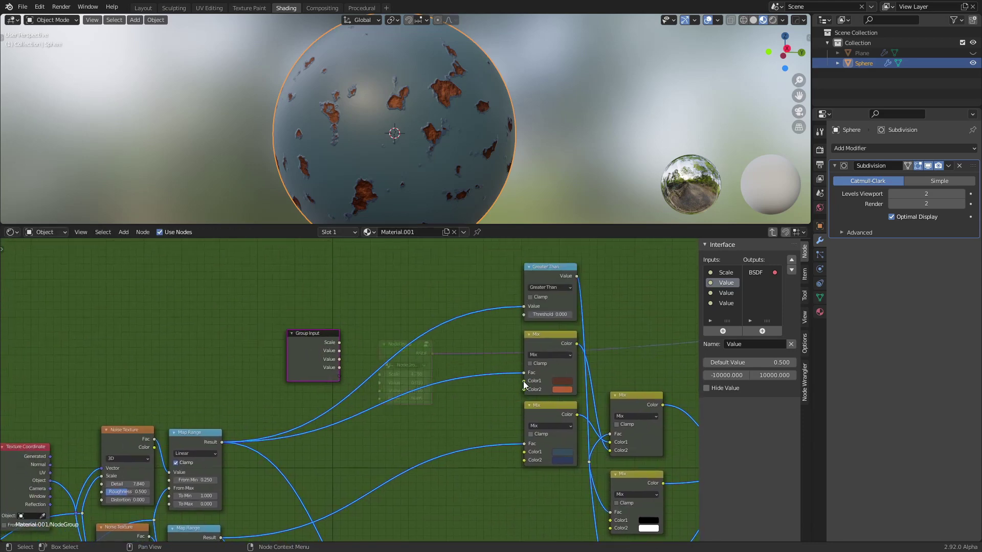
Step: Expose both Mix nodes' Color1 and Color2 as group inputs and return to the material
drag(523, 381, 339, 376)
drag(523, 390, 339, 384)
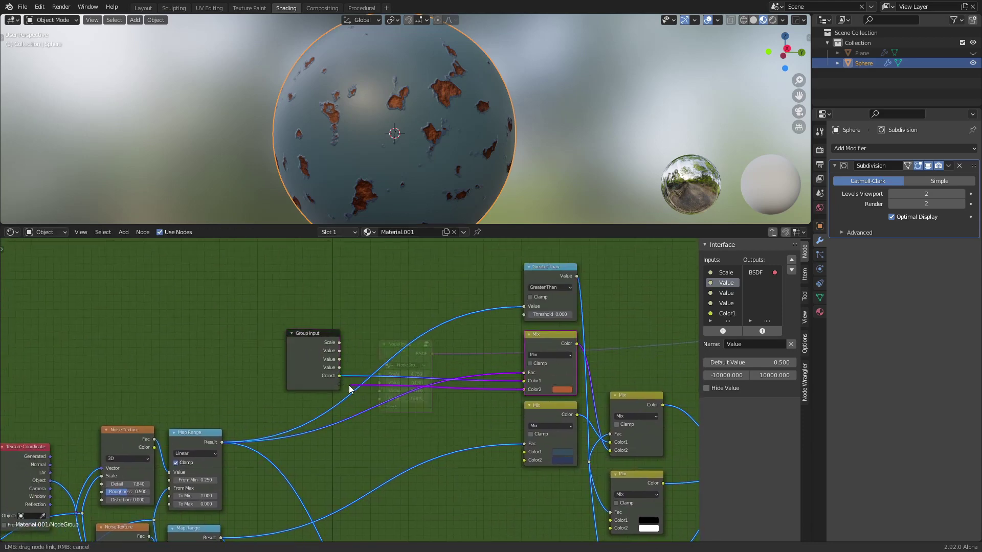
drag(524, 452, 339, 392)
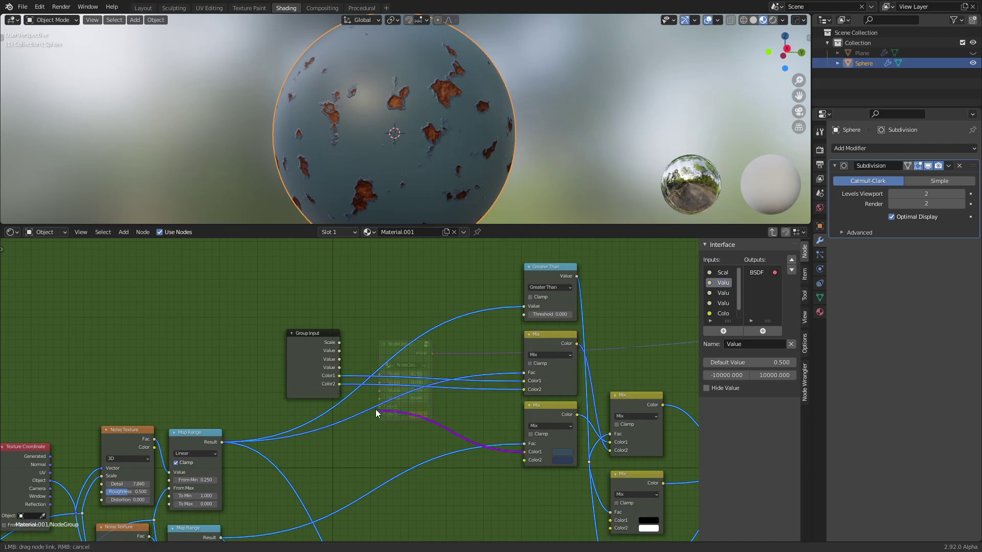
drag(524, 460, 339, 401)
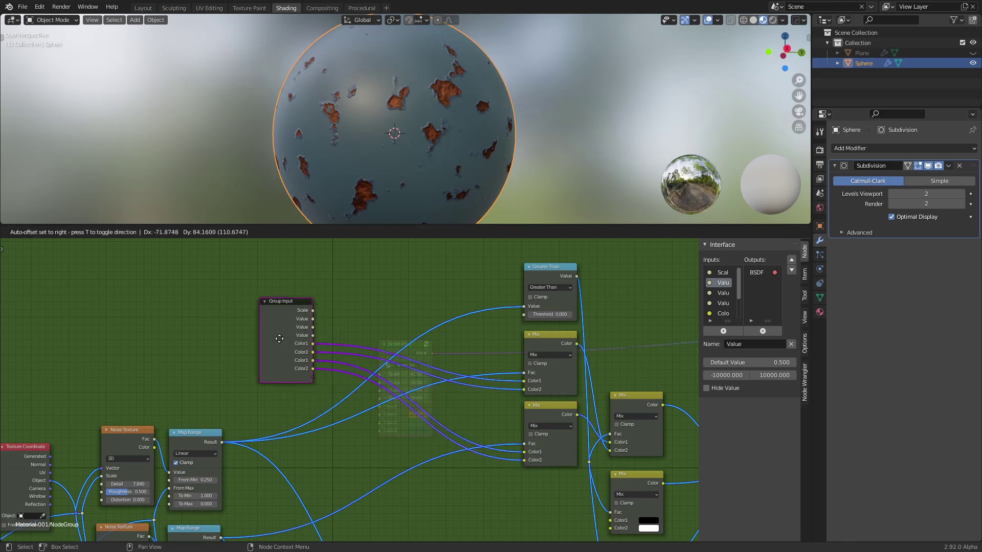
drag(307, 369, 264, 330)
scroll(317, 328, up, 1)
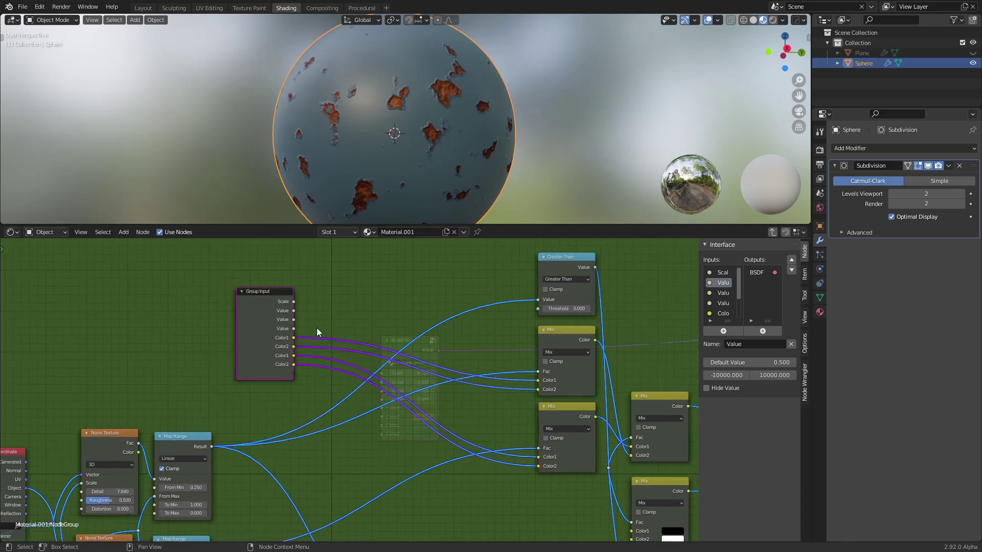
click(772, 233)
scroll(531, 417, up, 3)
Step: Recolour the group's four colours to dark blue, cyan, green and grey-green
key(Home)
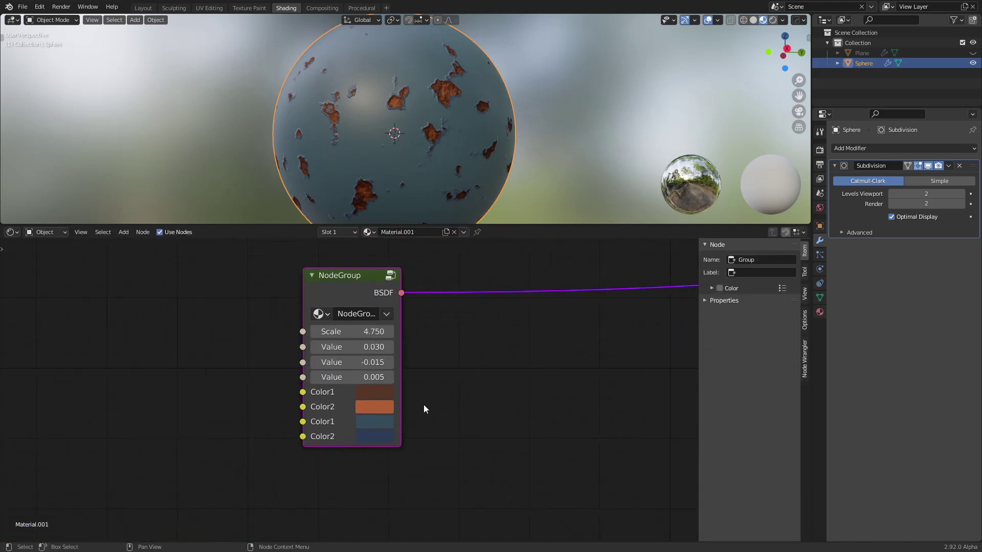
click(393, 391)
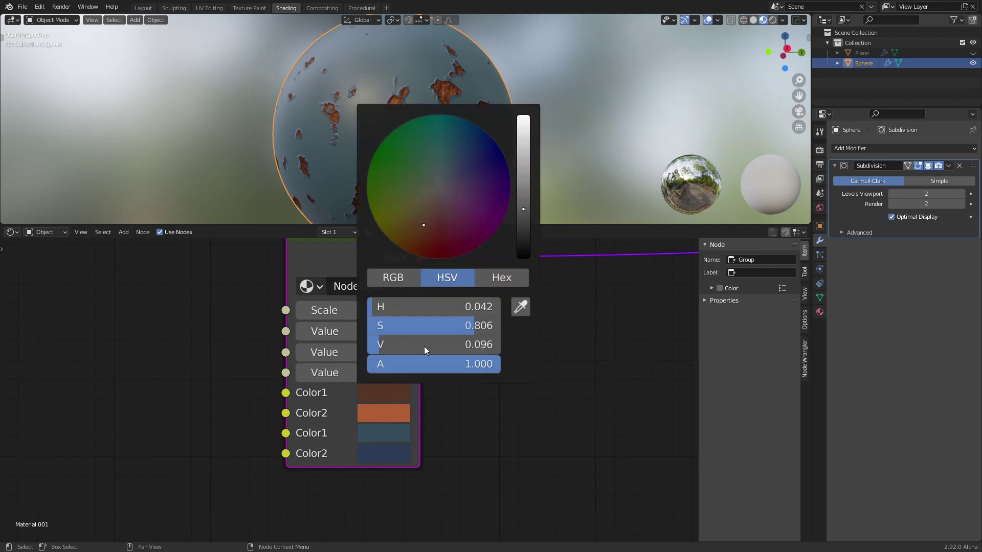
drag(463, 153, 477, 153)
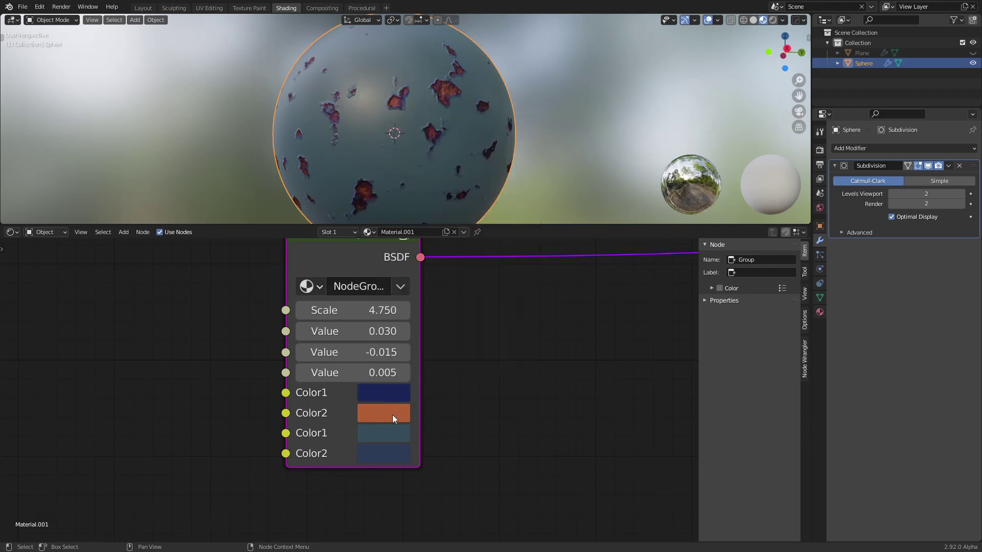
click(397, 414)
drag(452, 180, 440, 137)
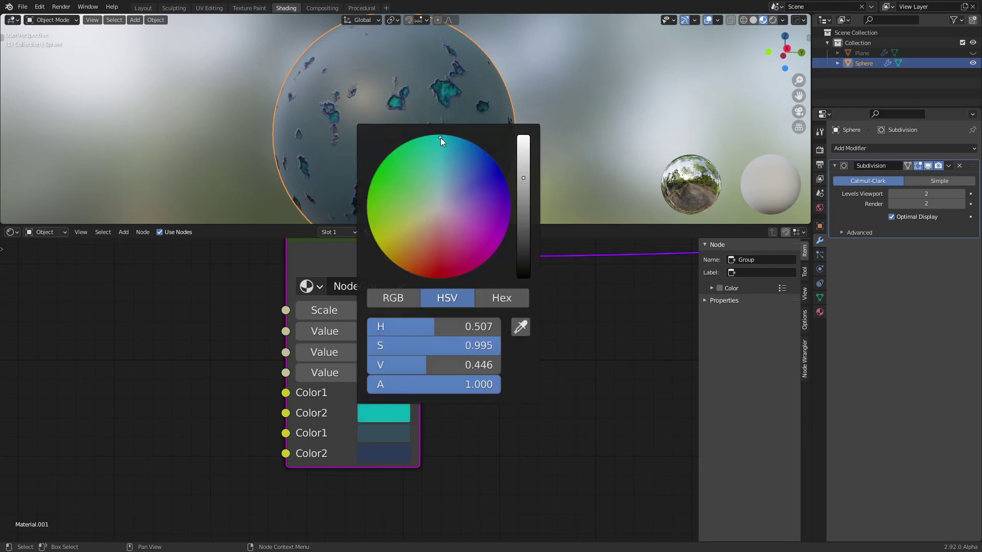
middle_drag(492, 181, 451, 161)
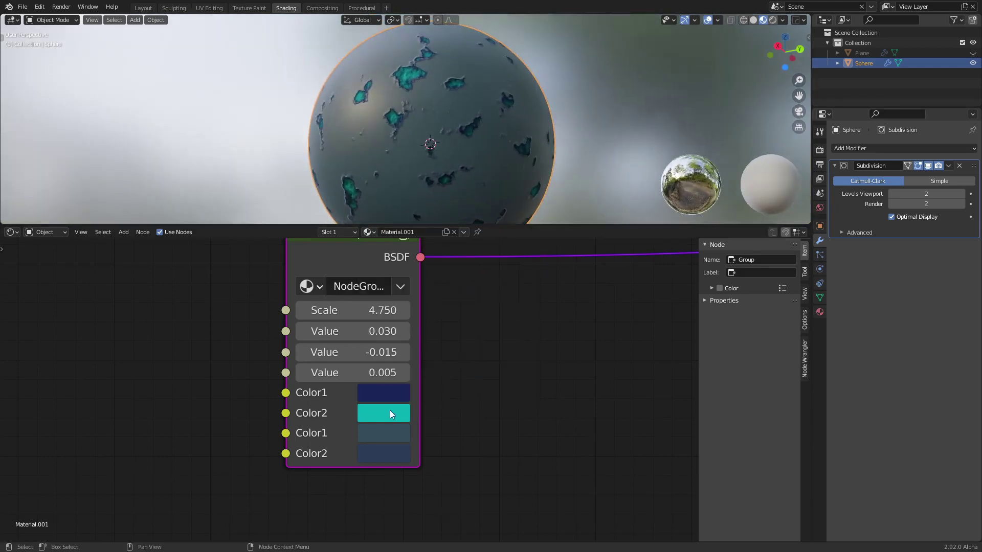
click(384, 440)
drag(394, 205, 385, 195)
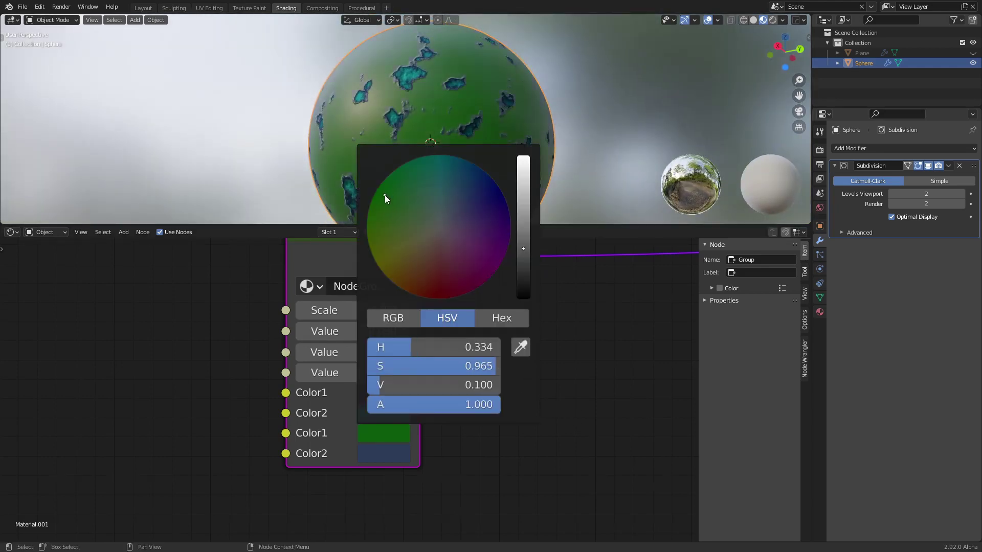
click(375, 452)
mouse_move(454, 242)
mouse_down()
mouse_move(403, 292)
mouse_move(450, 259)
mouse_move(417, 215)
mouse_move(431, 216)
mouse_up()
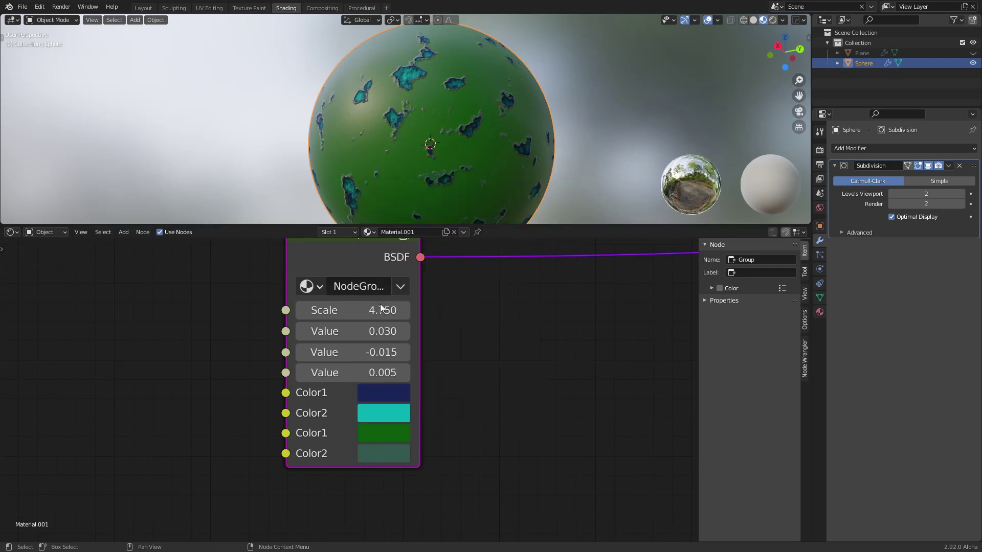
Step: Set the group's Scale to 4.950 and orbit the viewport to view the sphere
middle_drag(460, 358, 449, 391)
scroll(345, 392, up, 1)
mouse_move(358, 331)
mouse_down()
mouse_move(419, 331)
mouse_move(363, 330)
mouse_up()
mouse_move(390, 158)
middle_down()
mouse_move(483, 183)
mouse_move(514, 217)
middle_up()
click(458, 151)
scroll(446, 161, up, 4)
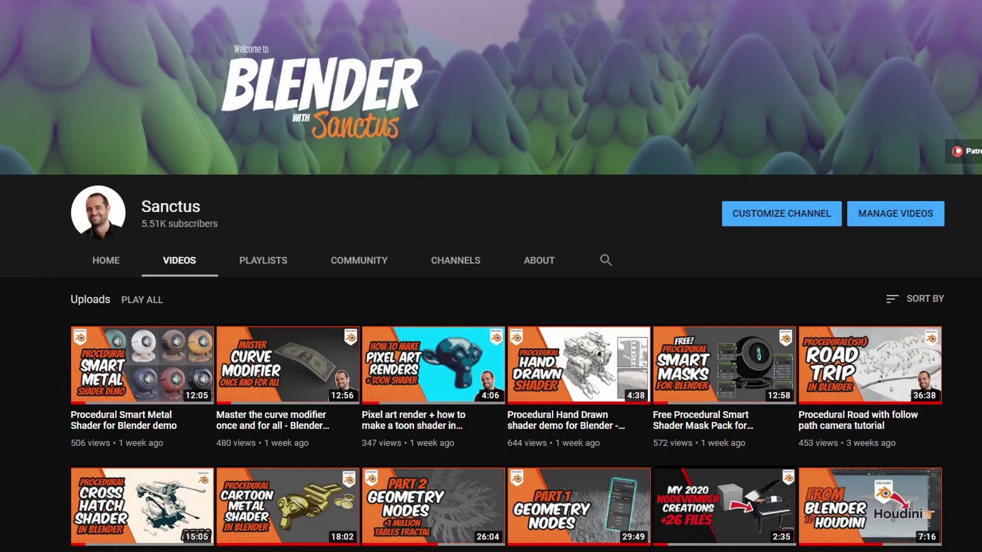
Step: Scroll the channel's Videos grid down past older uploads like the Procedural Texture Burger series
scroll(490, 276, down, 3)
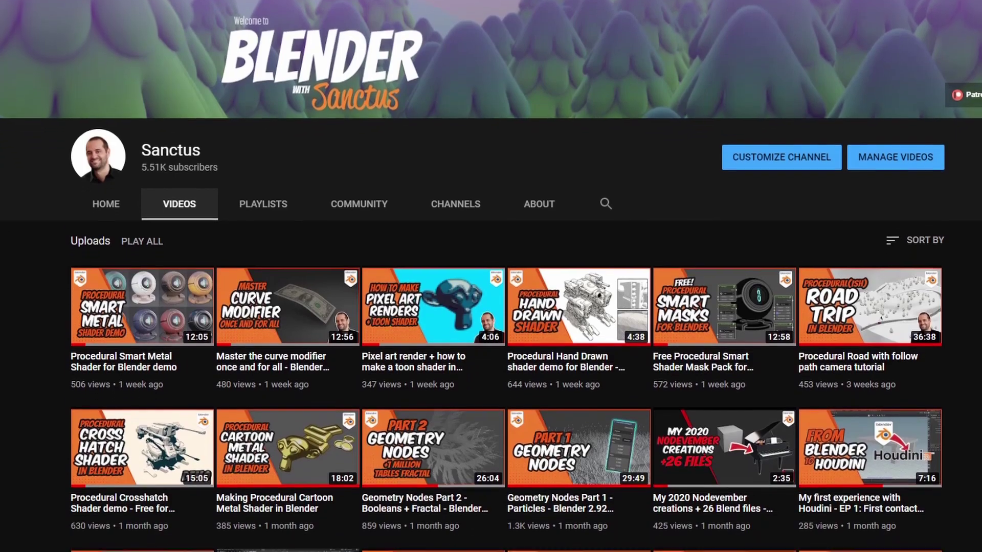
scroll(491, 276, down, 4)
scroll(491, 276, down, 4)
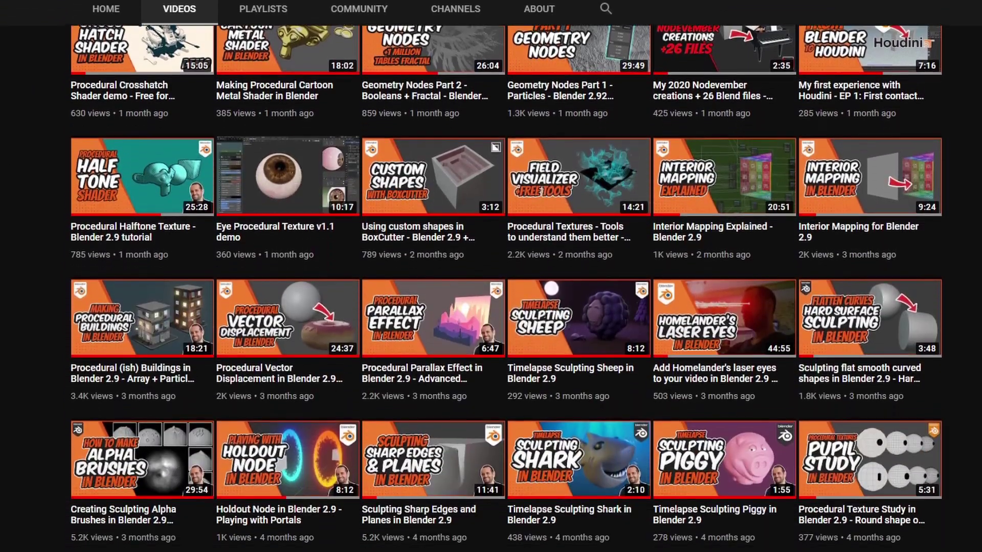
scroll(491, 276, down, 3)
scroll(491, 276, down, 3)
scroll(491, 276, down, 1)
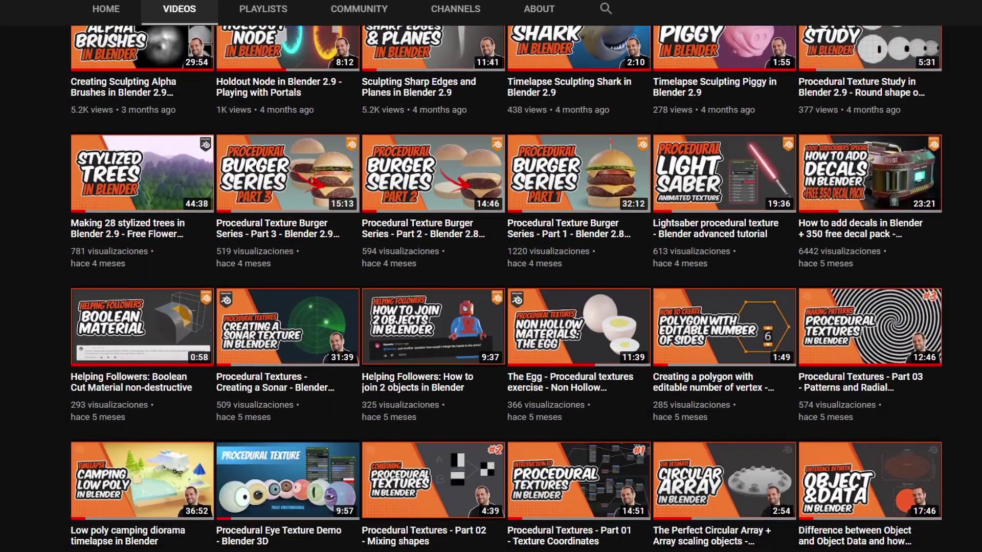
scroll(491, 276, down, 2)
scroll(491, 276, down, 3)
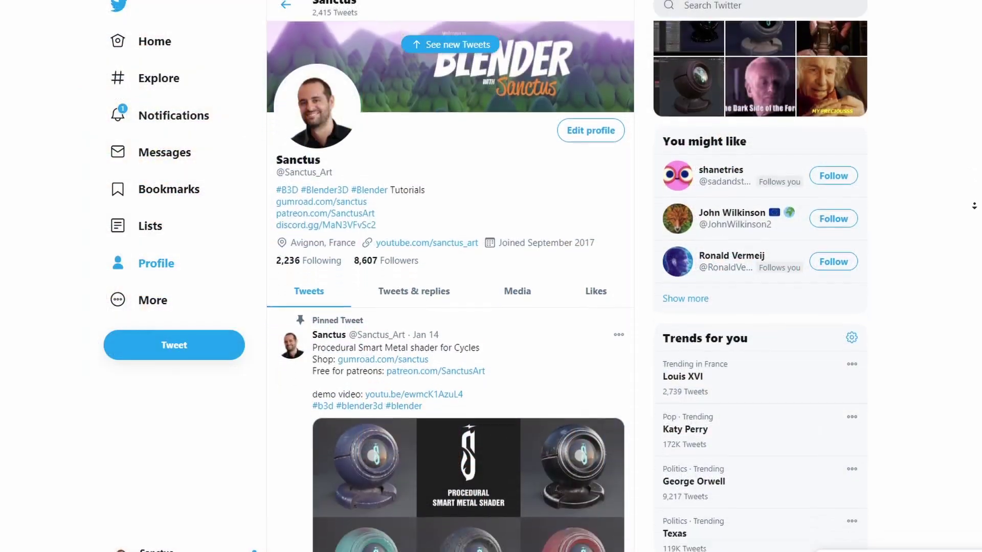
Step: Scroll down the creator's tweets to the Procedural Glossy Paint for Blender Patreon post
scroll(974, 212, down, 5)
scroll(975, 213, down, 5)
scroll(974, 216, down, 5)
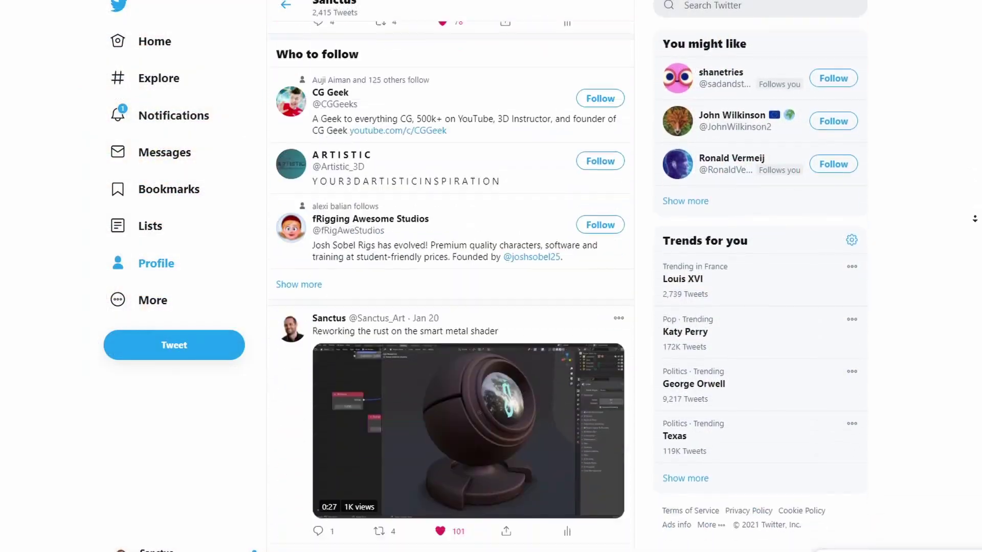
scroll(975, 218, down, 6)
scroll(975, 217, down, 6)
scroll(975, 217, down, 6)
scroll(974, 216, down, 6)
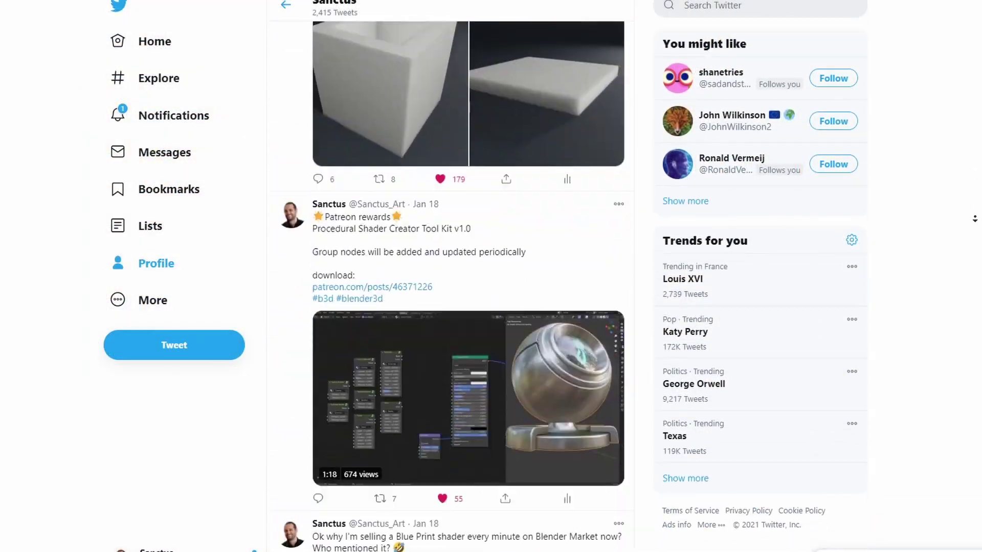
scroll(974, 216, down, 6)
scroll(974, 216, down, 6)
scroll(975, 216, down, 6)
scroll(975, 217, down, 6)
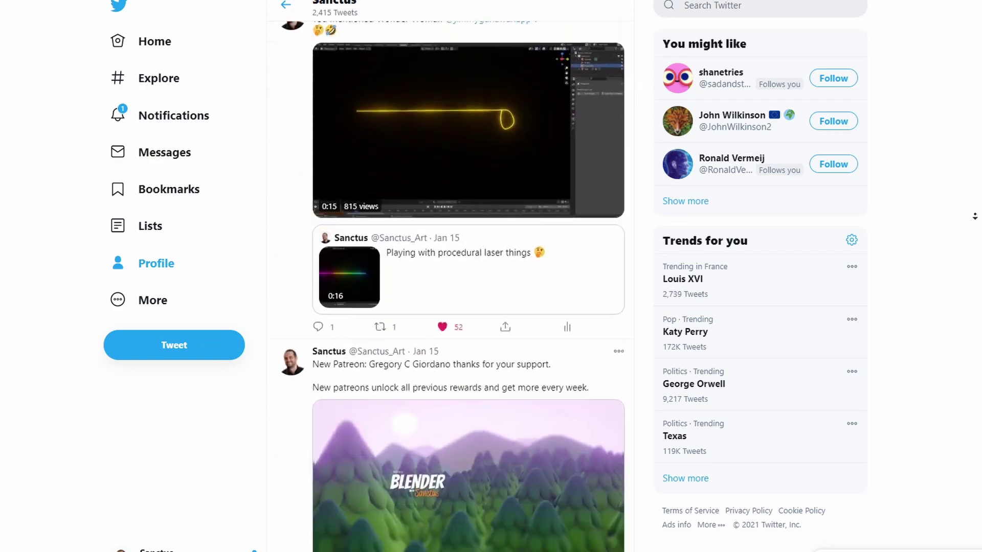
scroll(974, 216, down, 6)
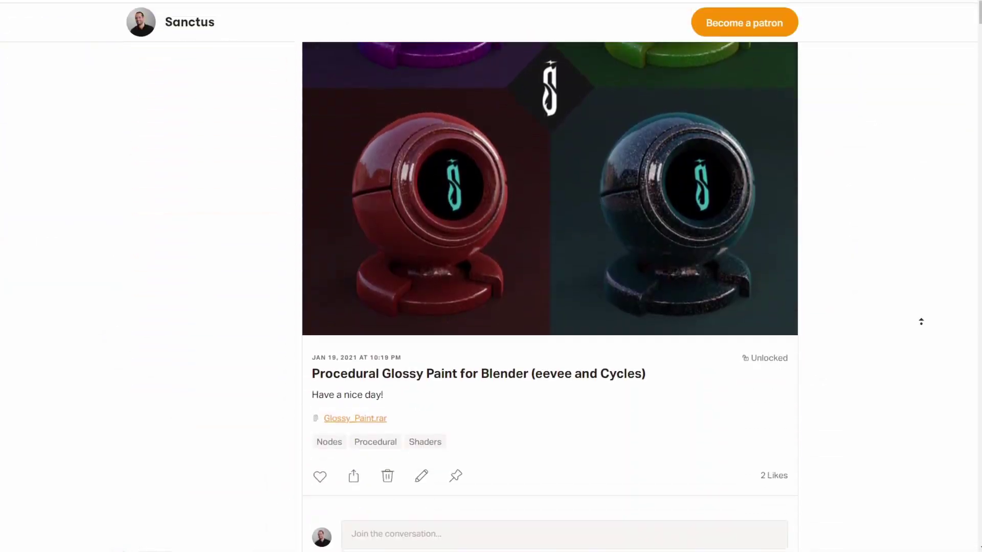